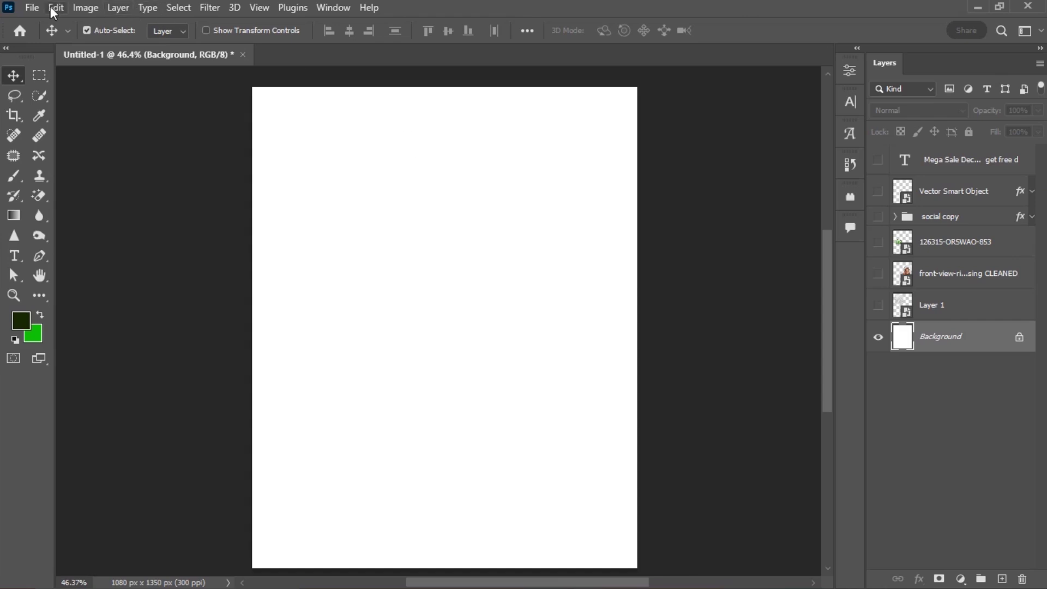
Open the new document settings to examine the size, resolution, colour mode and background, and close them without creating a file
{"action": "left_click", "coordinate": [32, 8]}
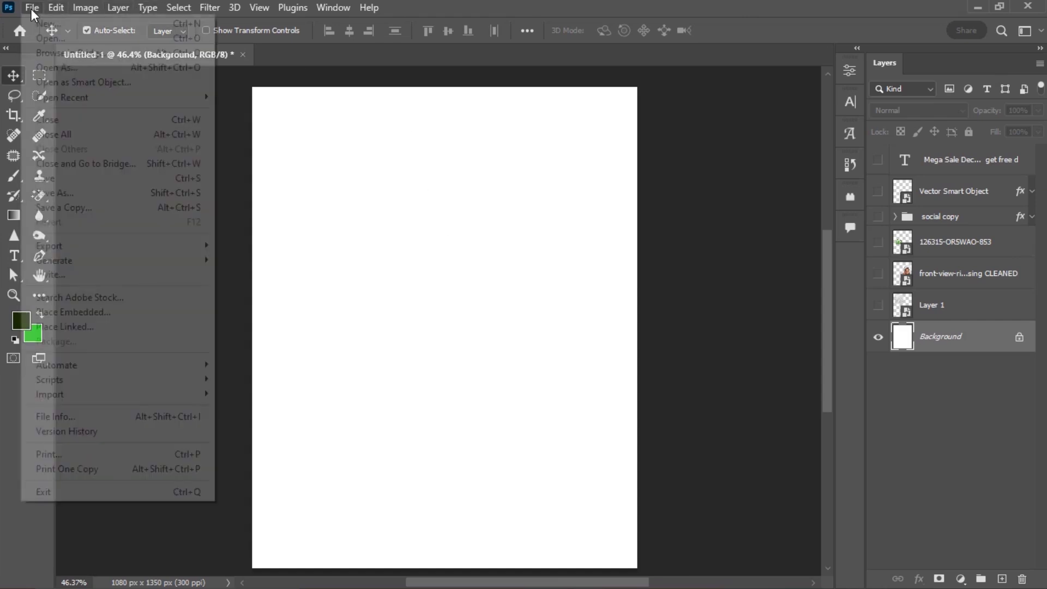
{"action": "left_click", "coordinate": [55, 27]}
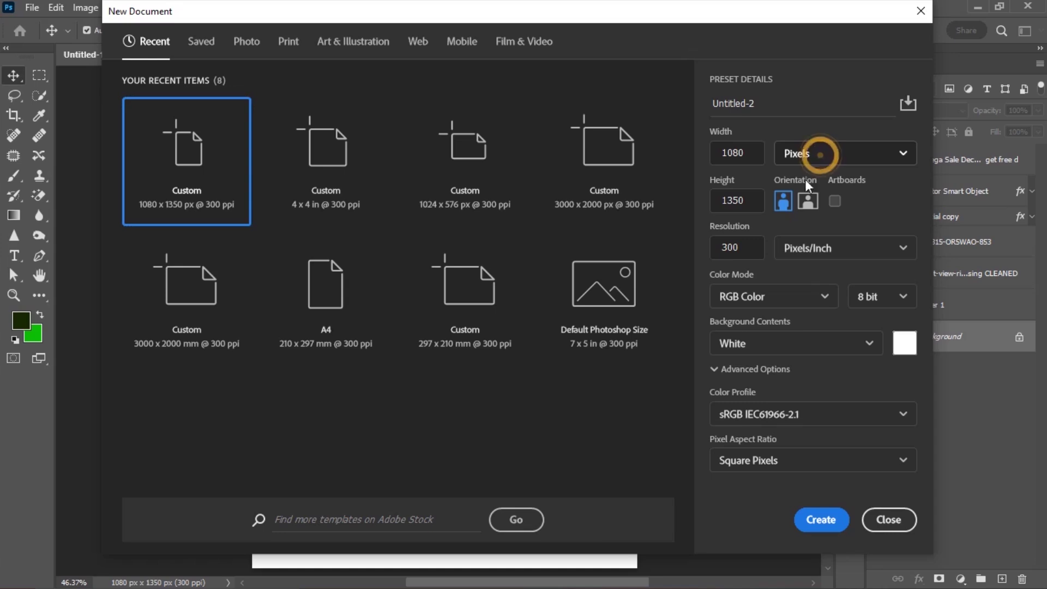
{"action": "left_click", "coordinate": [813, 155]}
{"action": "left_click", "coordinate": [779, 180]}
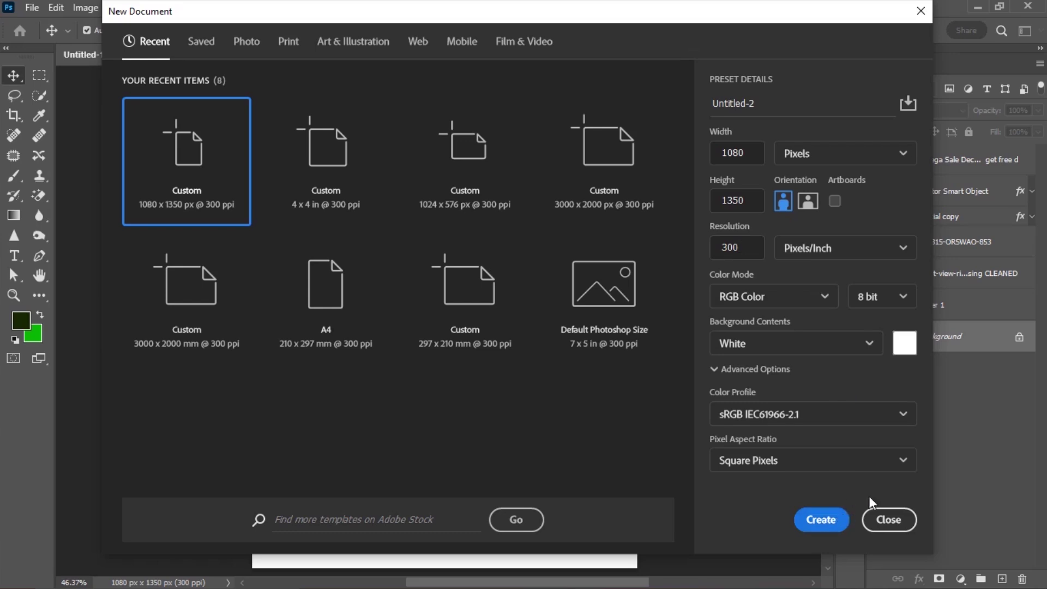
{"action": "left_click", "coordinate": [888, 520]}
Show the woman cutout layer and the marble texture on Layer 1, and shift the texture slightly up and left
{"action": "left_click", "coordinate": [875, 269]}
{"action": "left_click", "coordinate": [878, 305]}
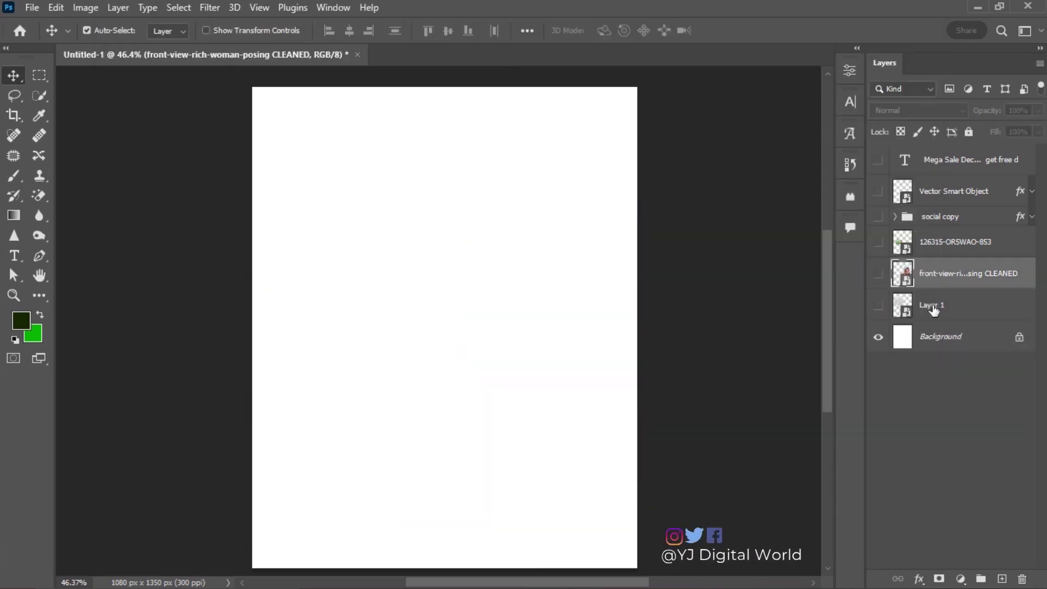
{"action": "left_click", "coordinate": [943, 333]}
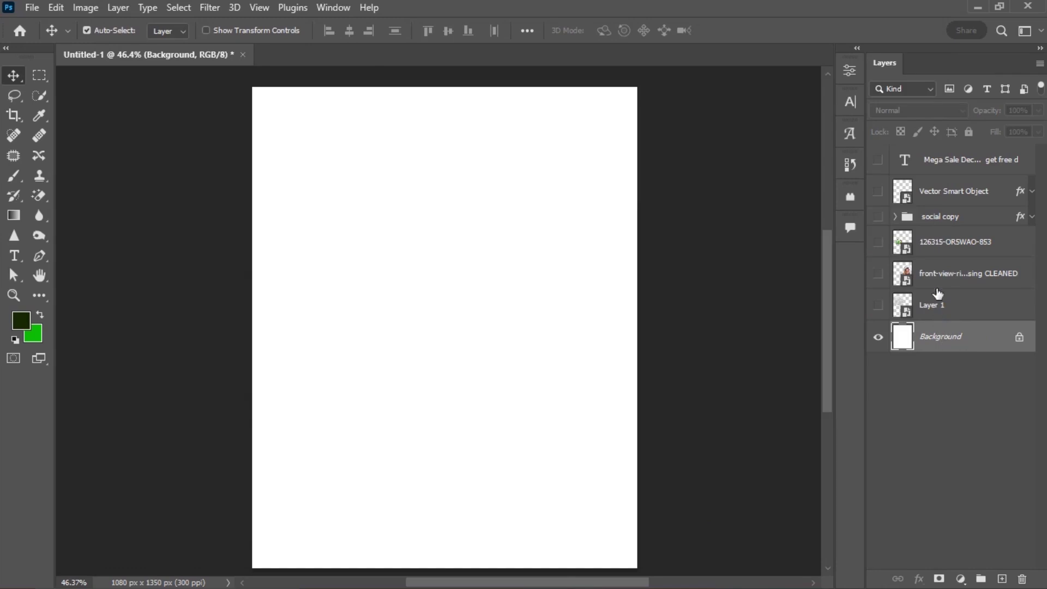
{"action": "left_click", "coordinate": [879, 274]}
{"action": "left_click", "coordinate": [879, 305]}
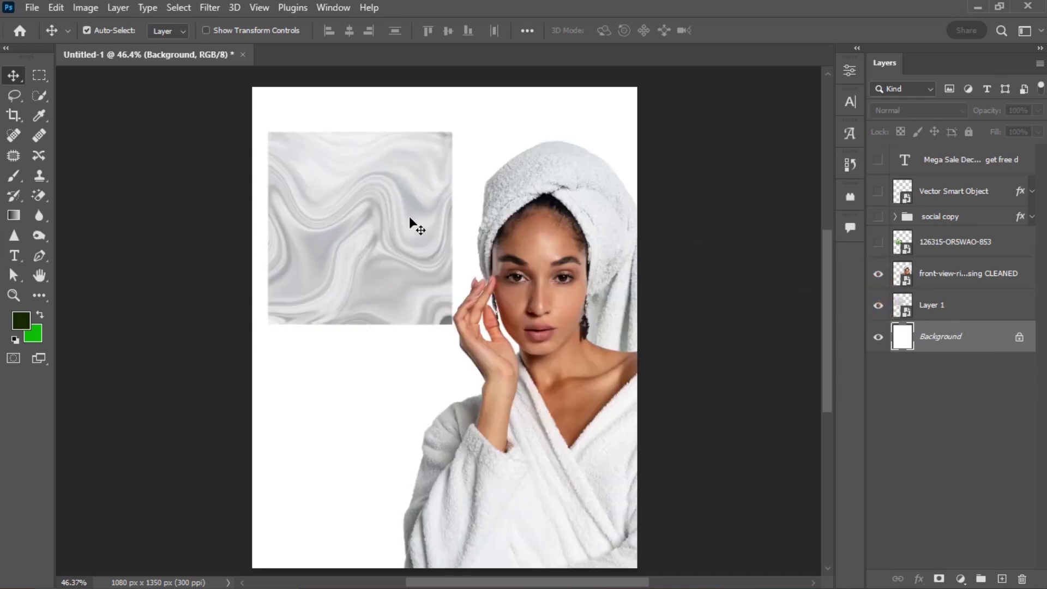
{"action": "mouse_move", "coordinate": [379, 215]}
{"action": "left_mouse_down"}
{"action": "mouse_move", "coordinate": [388, 201]}
{"action": "mouse_move", "coordinate": [375, 206]}
{"action": "left_mouse_up"}
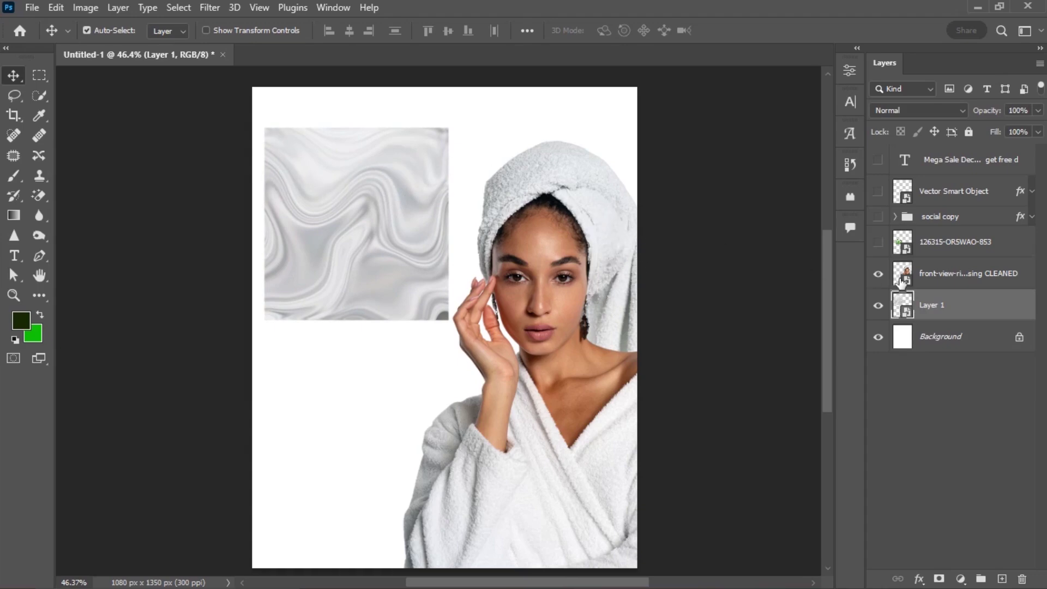
Lasso a small patch of the towel on the woman layer and copy it to a new layer
{"action": "left_click", "coordinate": [960, 276]}
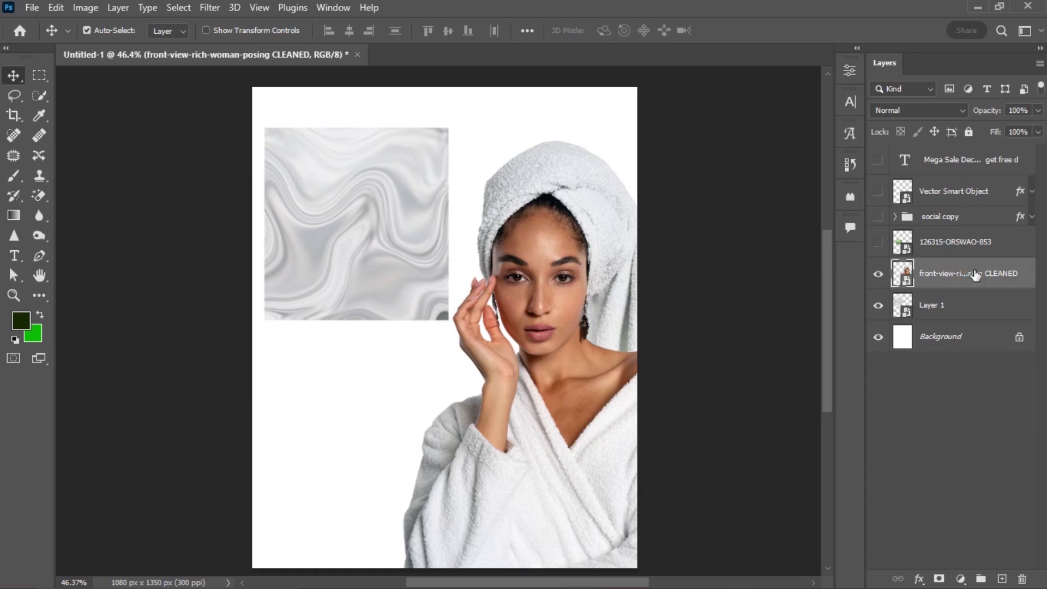
{"action": "left_click", "coordinate": [16, 100]}
{"action": "left_click", "coordinate": [16, 102]}
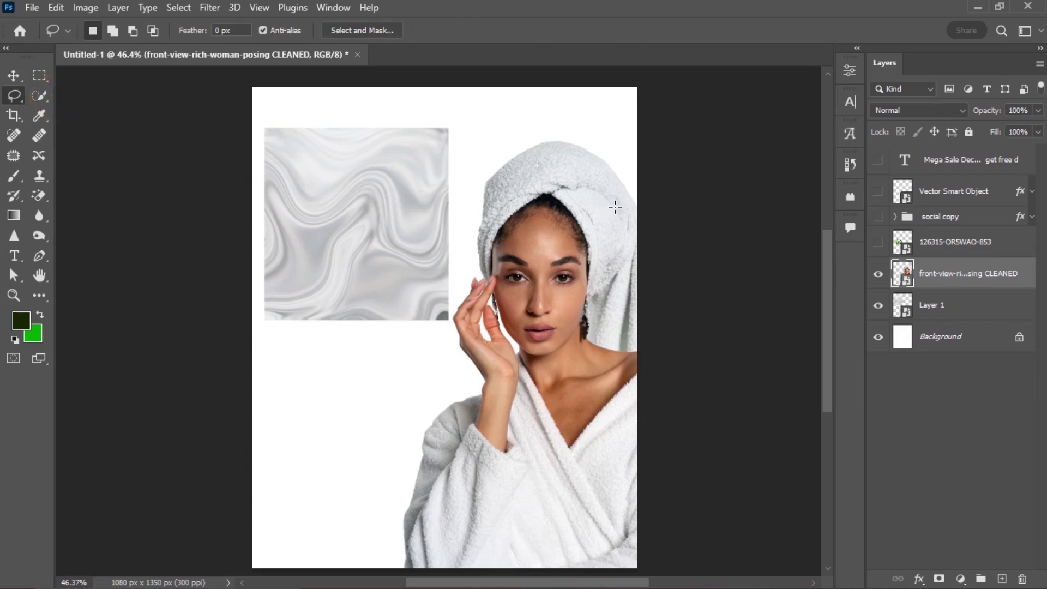
{"action": "mouse_move", "coordinate": [615, 207]}
{"action": "left_mouse_down"}
{"action": "mouse_move", "coordinate": [598, 219]}
{"action": "mouse_move", "coordinate": [599, 249]}
{"action": "mouse_move", "coordinate": [611, 255]}
{"action": "mouse_move", "coordinate": [625, 246]}
{"action": "mouse_move", "coordinate": [615, 211]}
{"action": "left_mouse_up"}
{"action": "key", "text": "ctrl+j"}
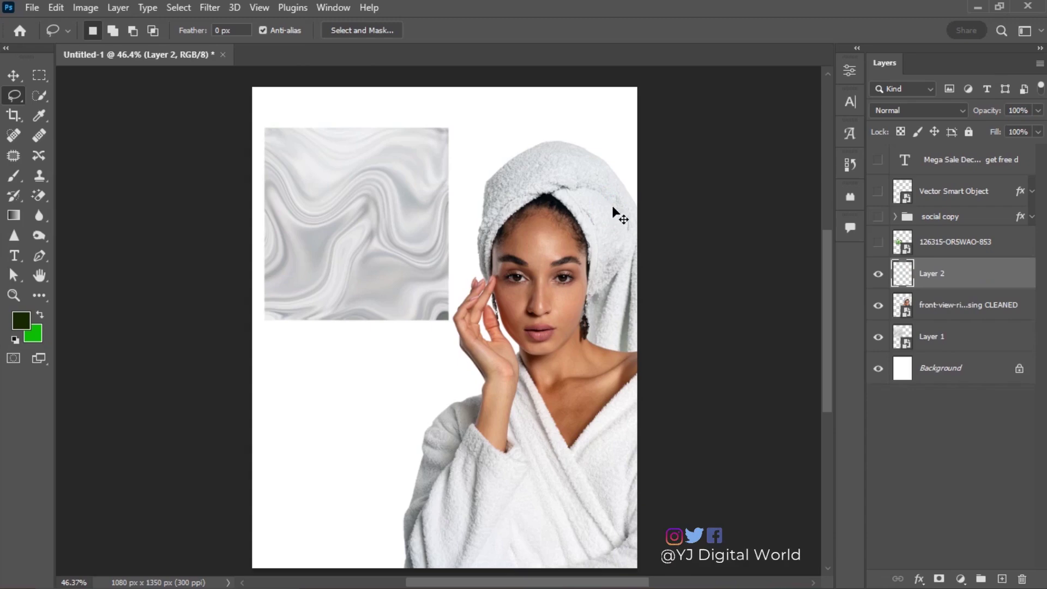
Scale the copied towel patch up to about 793% and place it near the middle of the canvas
{"action": "key", "text": "ctrl+t"}
{"action": "left_click_drag", "start_coordinate": [625, 254], "coordinate": [698, 375]}
{"action": "left_click_drag", "start_coordinate": [603, 301], "coordinate": [414, 419]}
{"action": "left_click_drag", "start_coordinate": [514, 488], "coordinate": [574, 512]}
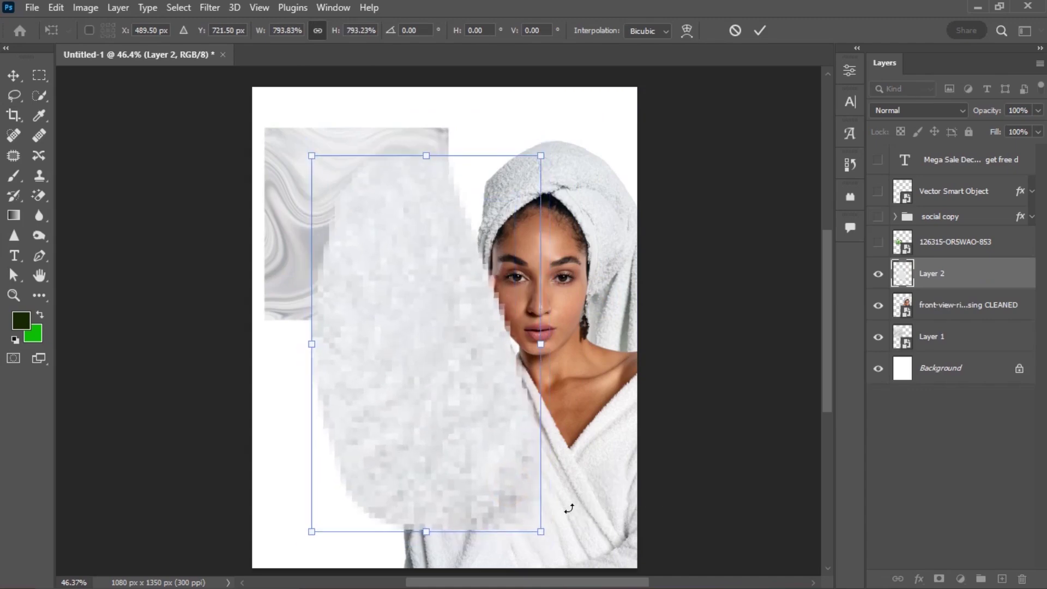
{"action": "left_click", "coordinate": [760, 29]}
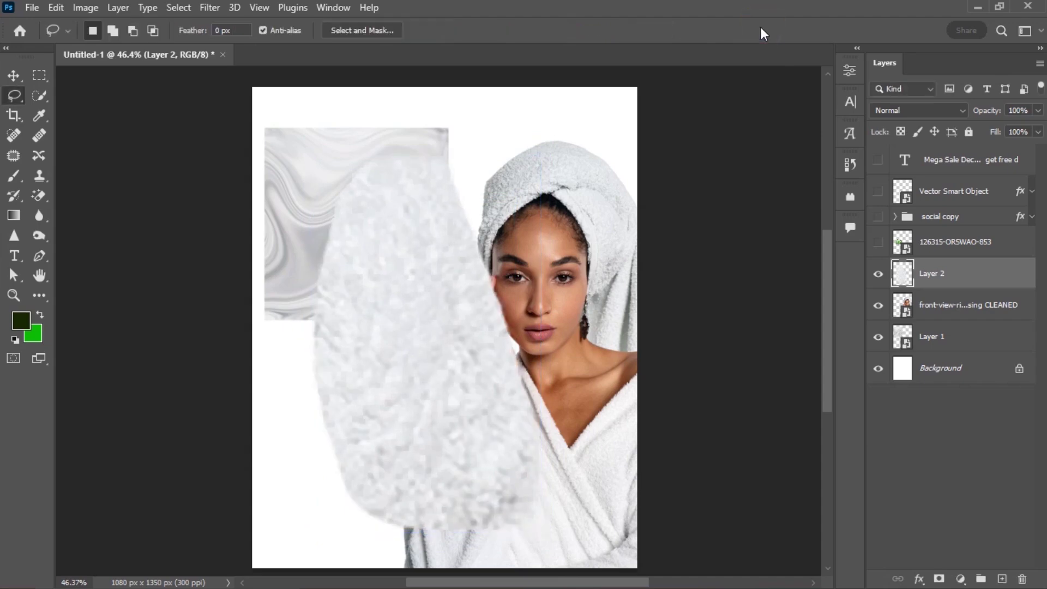
Open the Liquify filter on the enlarged towel patch and set the Forward Warp brush size to 250
{"action": "left_click", "coordinate": [211, 9]}
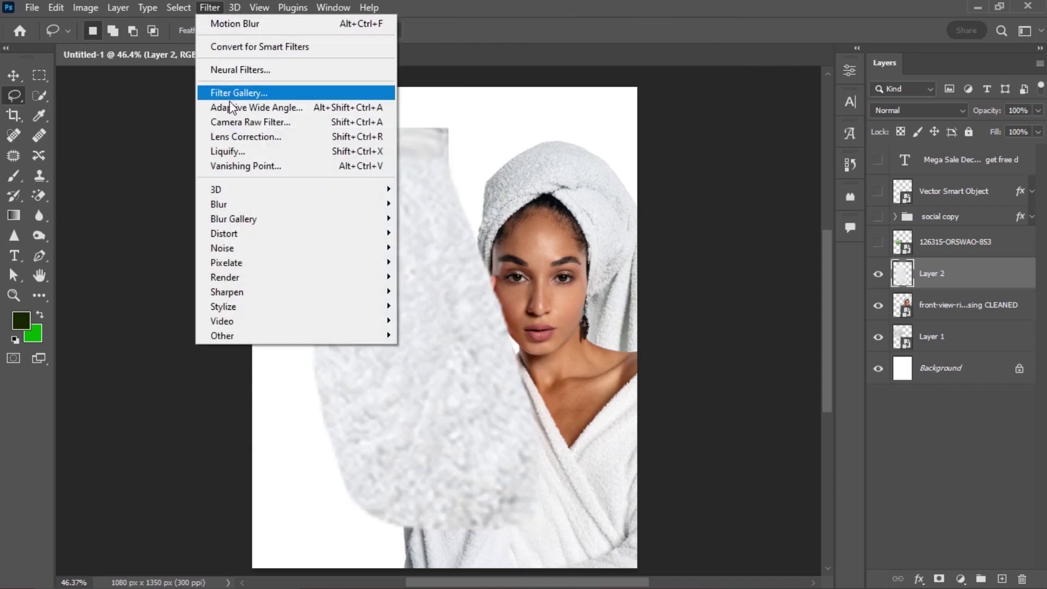
{"action": "left_click", "coordinate": [244, 152]}
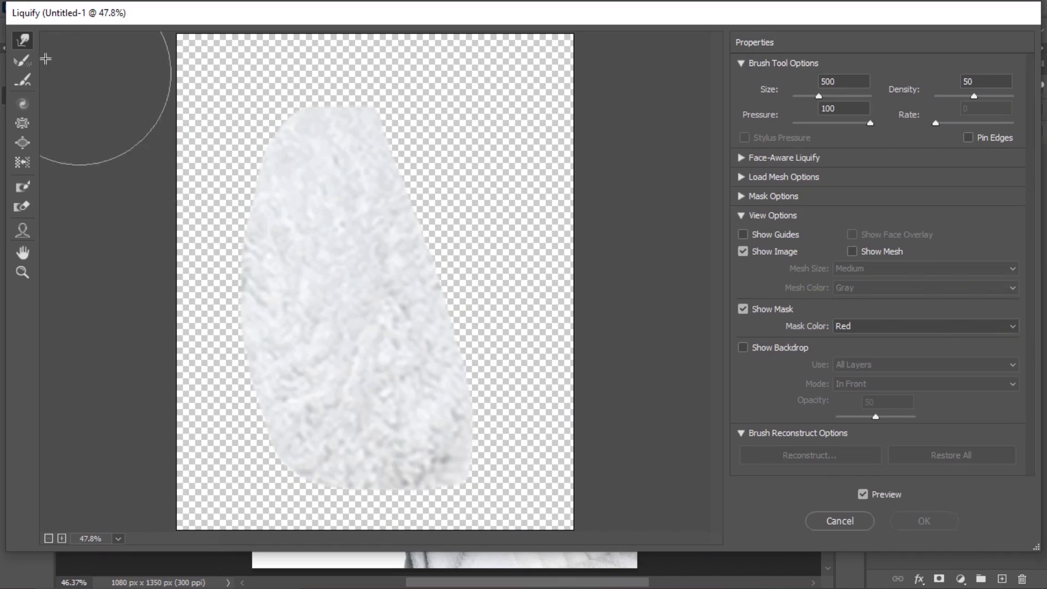
{"action": "left_click", "coordinate": [23, 41]}
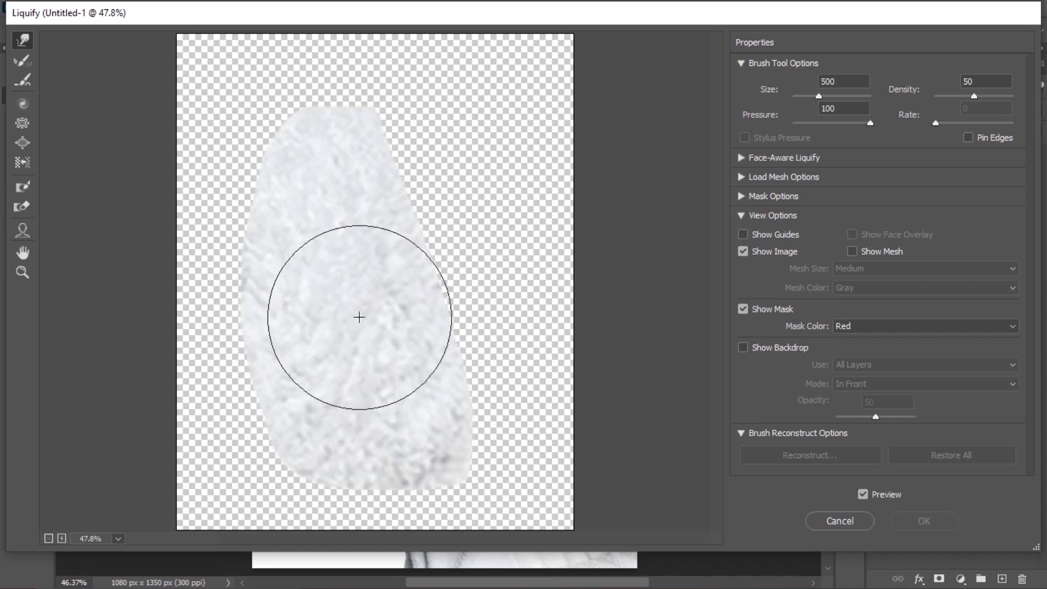
{"action": "key", "text": "bracketleft"}
{"action": "key", "text": "bracketleft"}
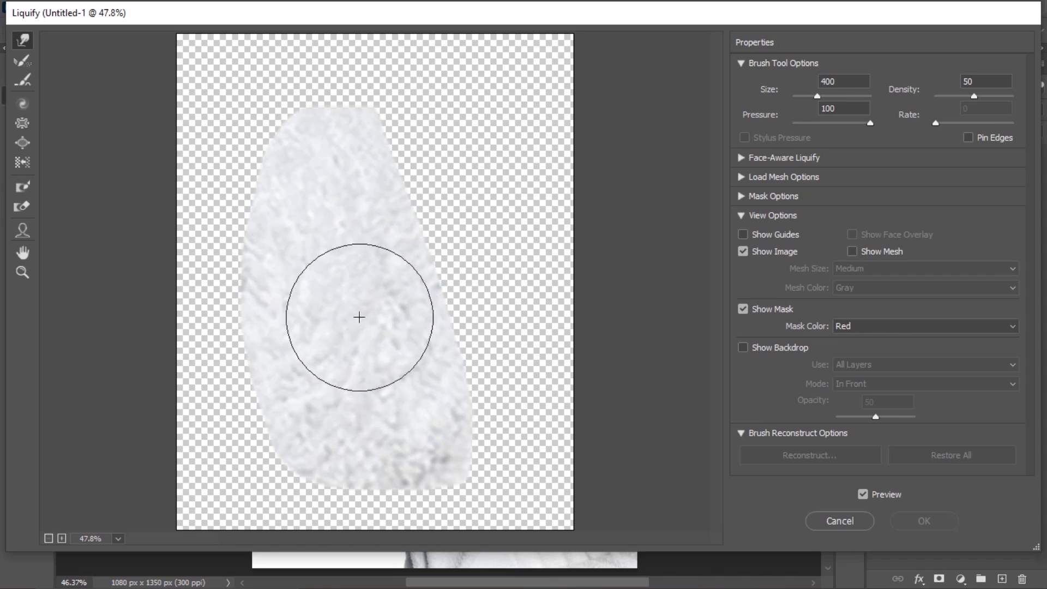
{"action": "key", "text": "bracketleft"}
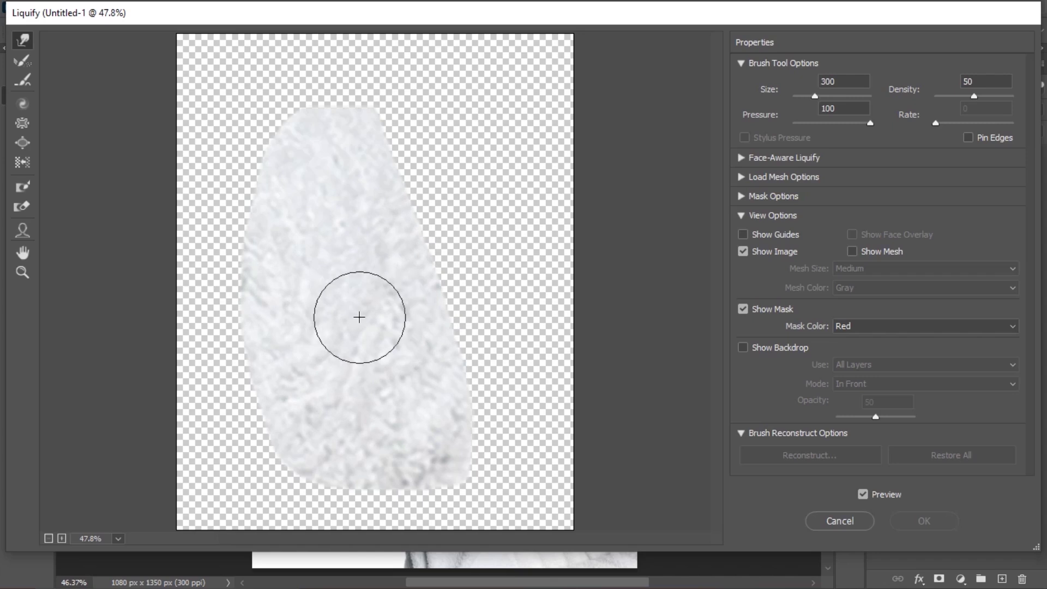
{"action": "key", "text": "bracketright"}
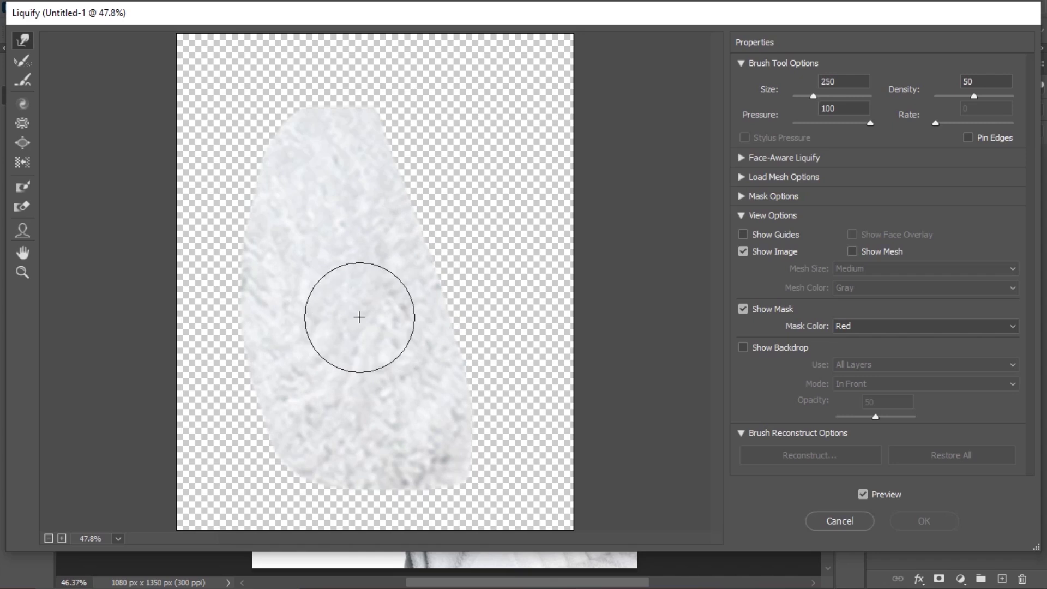
Pull the towel patch outward to the upper left and lower right with the Forward Warp brush
{"action": "mouse_move", "coordinate": [359, 317]}
{"action": "left_mouse_down"}
{"action": "mouse_move", "coordinate": [329, 250]}
{"action": "mouse_move", "coordinate": [302, 254]}
{"action": "mouse_move", "coordinate": [249, 205]}
{"action": "mouse_move", "coordinate": [317, 252]}
{"action": "mouse_move", "coordinate": [381, 258]}
{"action": "left_mouse_up"}
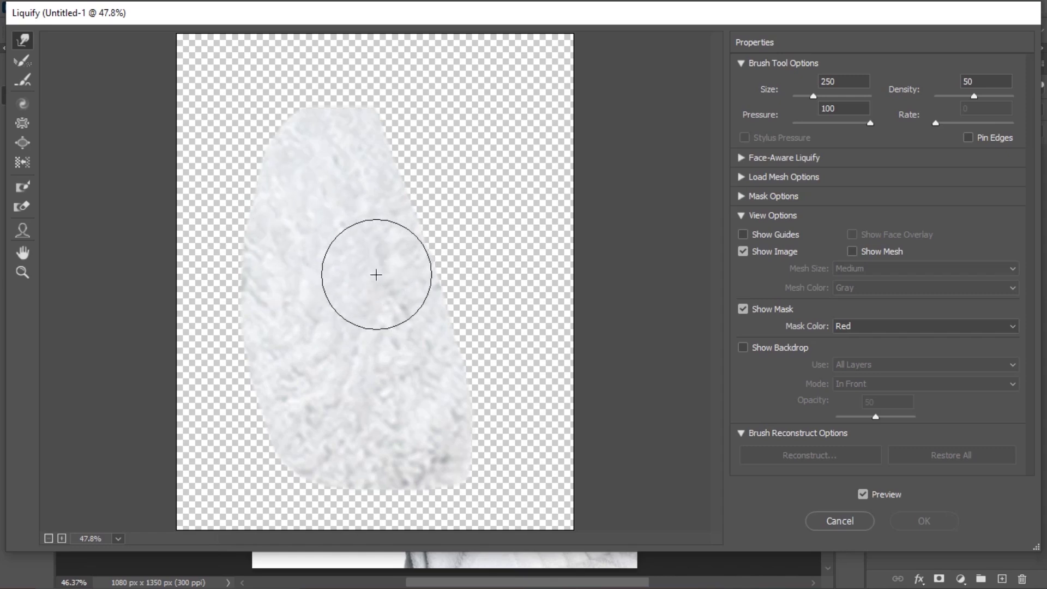
{"action": "left_click_drag", "start_coordinate": [326, 257], "coordinate": [170, 117]}
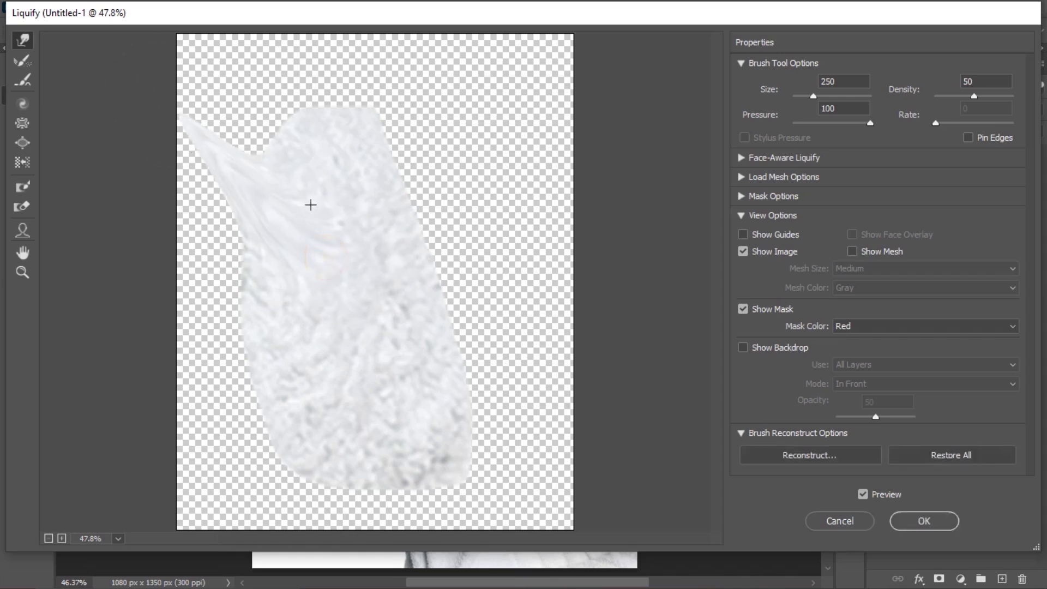
{"action": "left_click_drag", "start_coordinate": [355, 217], "coordinate": [544, 340]}
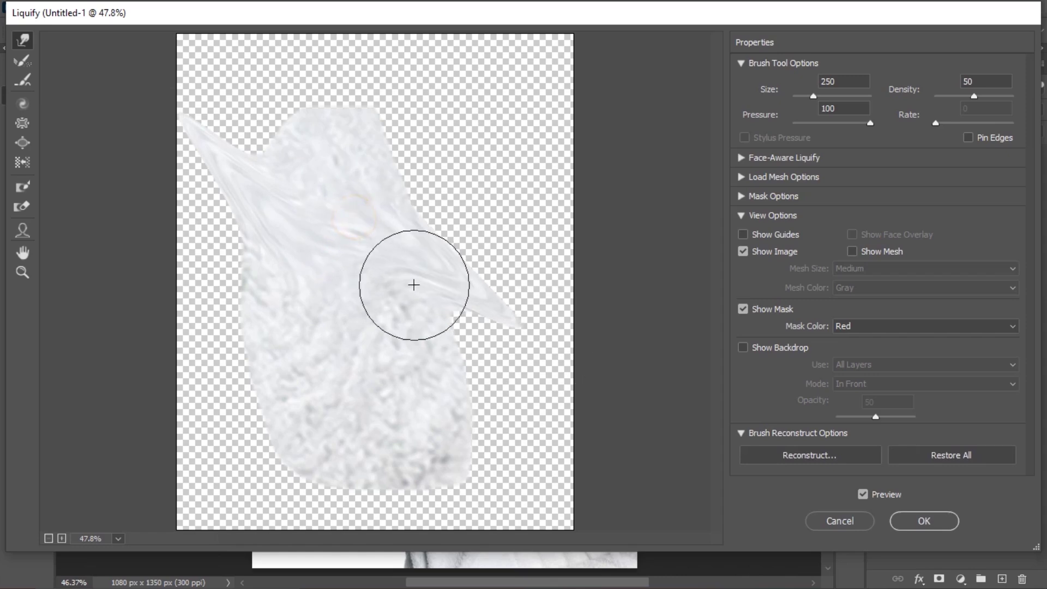
Enlarge the warp brush to 700, push the patch into flowing marble waves covering the canvas, and discard the Liquify changes
{"action": "key", "text": "bracketright"}
{"action": "key", "text": "bracketright"}
{"action": "key", "text": "bracketright"}
{"action": "key", "text": "bracketright"}
{"action": "key", "text": "bracketright"}
{"action": "key", "text": "bracketright"}
{"action": "key", "text": "bracketright"}
{"action": "key", "text": "bracketright"}
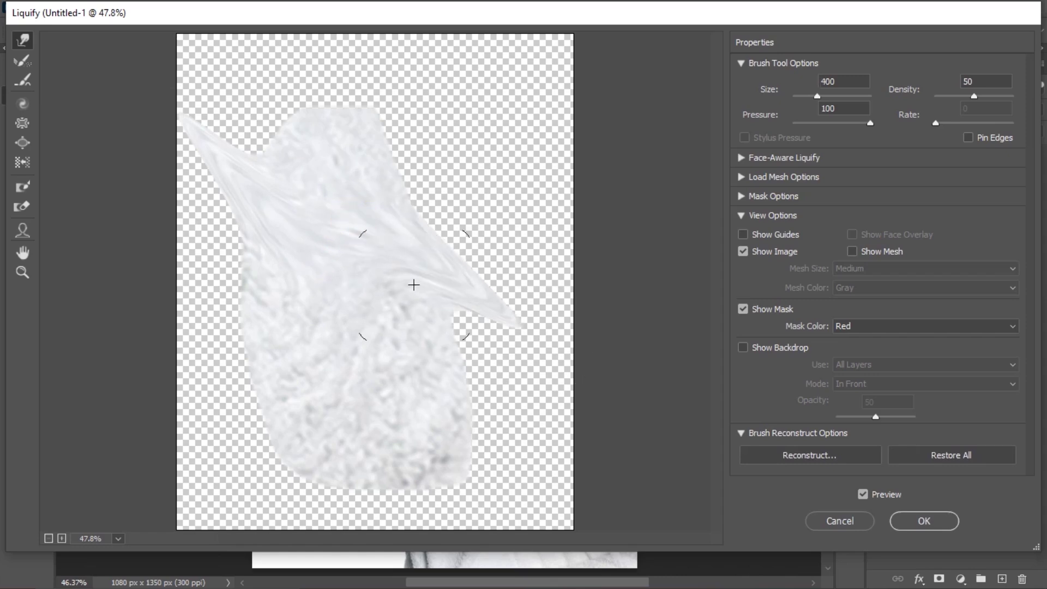
{"action": "mouse_move", "coordinate": [363, 280]}
{"action": "left_mouse_down"}
{"action": "mouse_move", "coordinate": [468, 373]}
{"action": "mouse_move", "coordinate": [558, 414]}
{"action": "left_mouse_up"}
{"action": "mouse_move", "coordinate": [398, 303]}
{"action": "left_mouse_down"}
{"action": "mouse_move", "coordinate": [470, 159]}
{"action": "mouse_move", "coordinate": [549, 51]}
{"action": "left_mouse_up"}
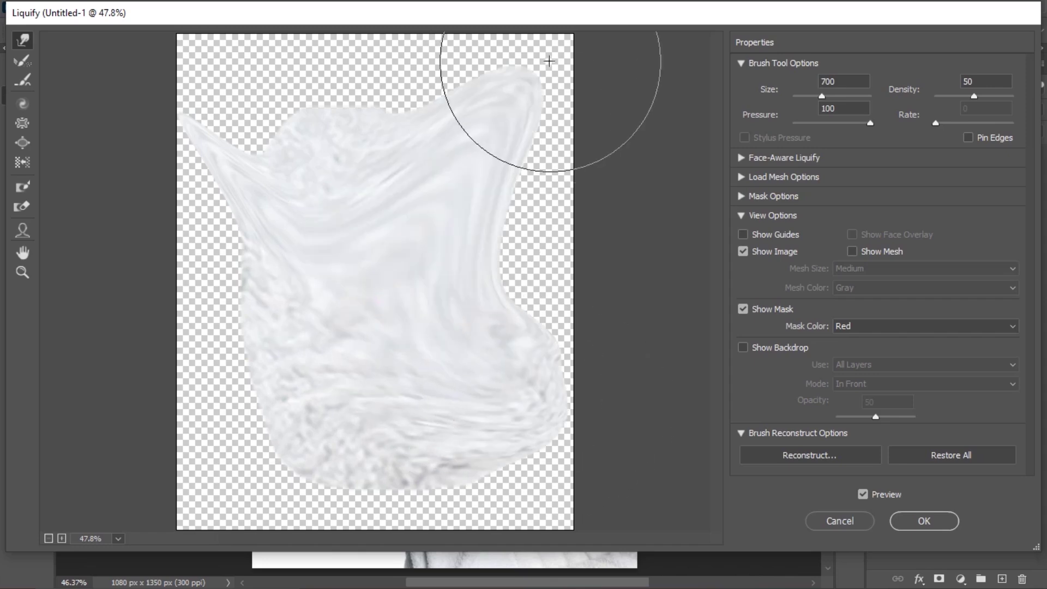
{"action": "left_click", "coordinate": [361, 273]}
{"action": "mouse_move", "coordinate": [371, 365]}
{"action": "left_mouse_down"}
{"action": "mouse_move", "coordinate": [358, 434]}
{"action": "mouse_move", "coordinate": [407, 442]}
{"action": "mouse_move", "coordinate": [499, 539]}
{"action": "left_mouse_up"}
{"action": "left_click_drag", "start_coordinate": [378, 371], "coordinate": [351, 145]}
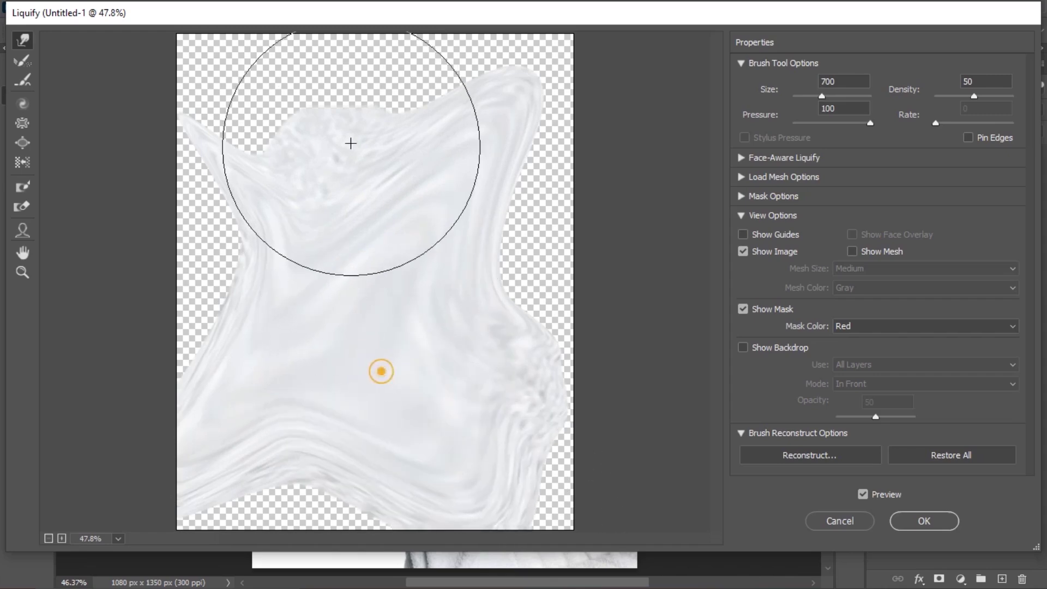
{"action": "mouse_move", "coordinate": [409, 374]}
{"action": "left_mouse_down"}
{"action": "mouse_move", "coordinate": [372, 328]}
{"action": "mouse_move", "coordinate": [350, 241]}
{"action": "left_mouse_up"}
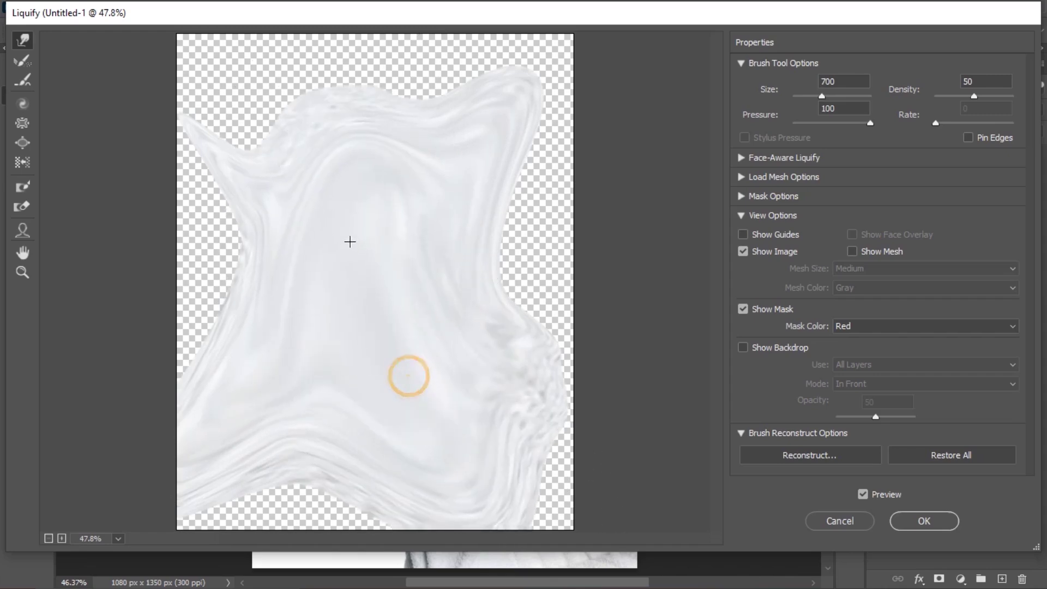
{"action": "mouse_move", "coordinate": [299, 305]}
{"action": "left_mouse_down"}
{"action": "mouse_move", "coordinate": [202, 284]}
{"action": "mouse_move", "coordinate": [63, 224]}
{"action": "left_mouse_up"}
{"action": "mouse_move", "coordinate": [318, 178]}
{"action": "left_mouse_down"}
{"action": "mouse_move", "coordinate": [227, 55]}
{"action": "mouse_move", "coordinate": [164, 2]}
{"action": "left_mouse_up"}
{"action": "mouse_move", "coordinate": [418, 165]}
{"action": "left_mouse_down"}
{"action": "mouse_move", "coordinate": [534, 159]}
{"action": "mouse_move", "coordinate": [501, 260]}
{"action": "left_mouse_up"}
{"action": "mouse_move", "coordinate": [403, 285]}
{"action": "left_mouse_down"}
{"action": "mouse_move", "coordinate": [681, 379]}
{"action": "mouse_move", "coordinate": [594, 366]}
{"action": "left_mouse_up"}
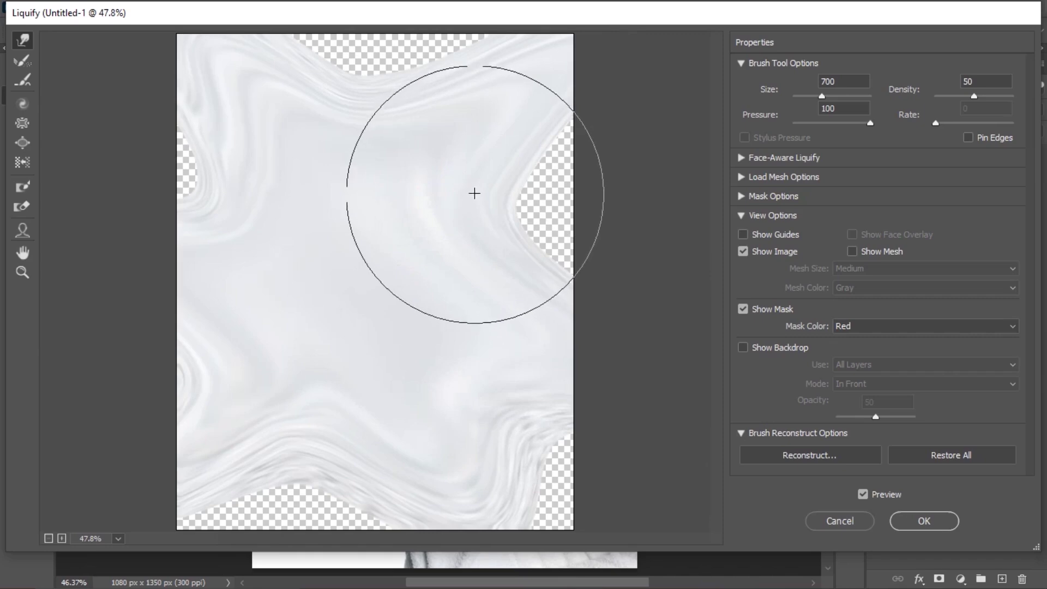
{"action": "mouse_move", "coordinate": [472, 191]}
{"action": "left_mouse_down"}
{"action": "mouse_move", "coordinate": [605, 216]}
{"action": "mouse_move", "coordinate": [733, 269]}
{"action": "left_mouse_up"}
{"action": "left_click_drag", "start_coordinate": [368, 367], "coordinate": [400, 187]}
{"action": "left_click_drag", "start_coordinate": [483, 171], "coordinate": [284, 339]}
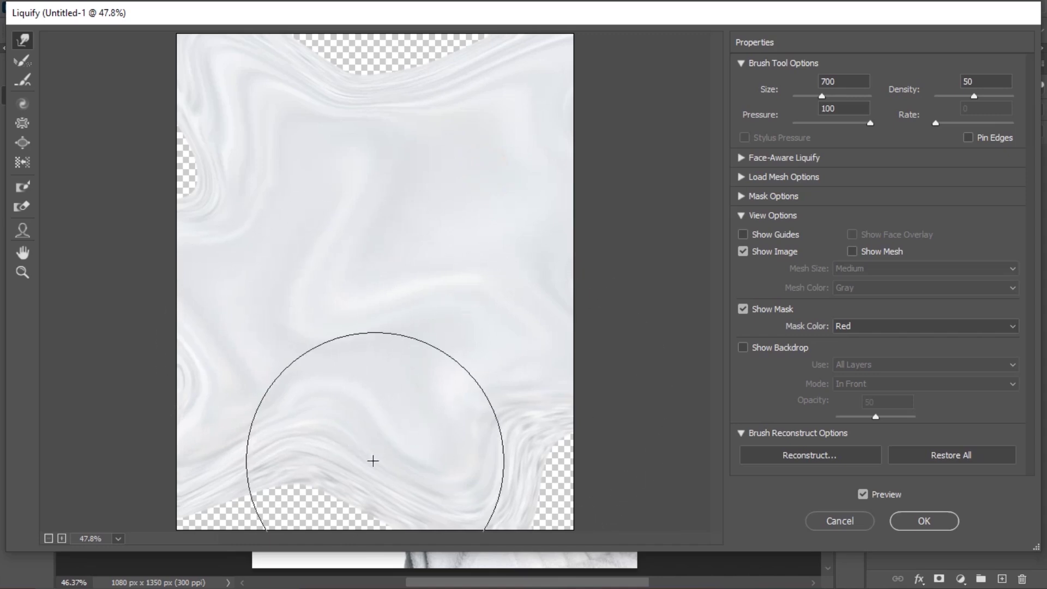
{"action": "left_click_drag", "start_coordinate": [344, 503], "coordinate": [349, 453]}
{"action": "left_click_drag", "start_coordinate": [484, 442], "coordinate": [519, 444]}
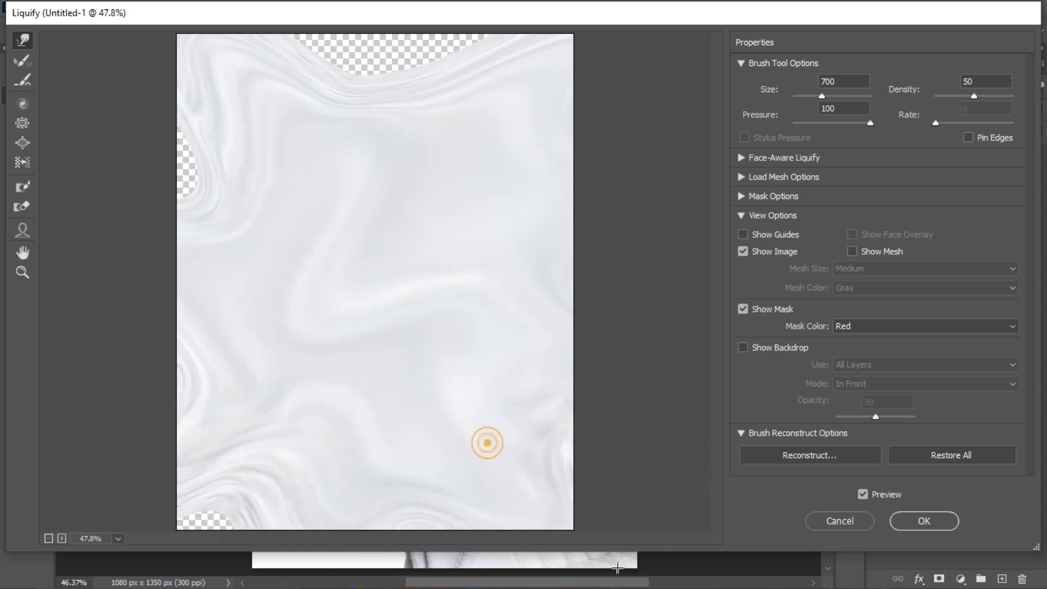
{"action": "left_click_drag", "start_coordinate": [315, 447], "coordinate": [366, 248]}
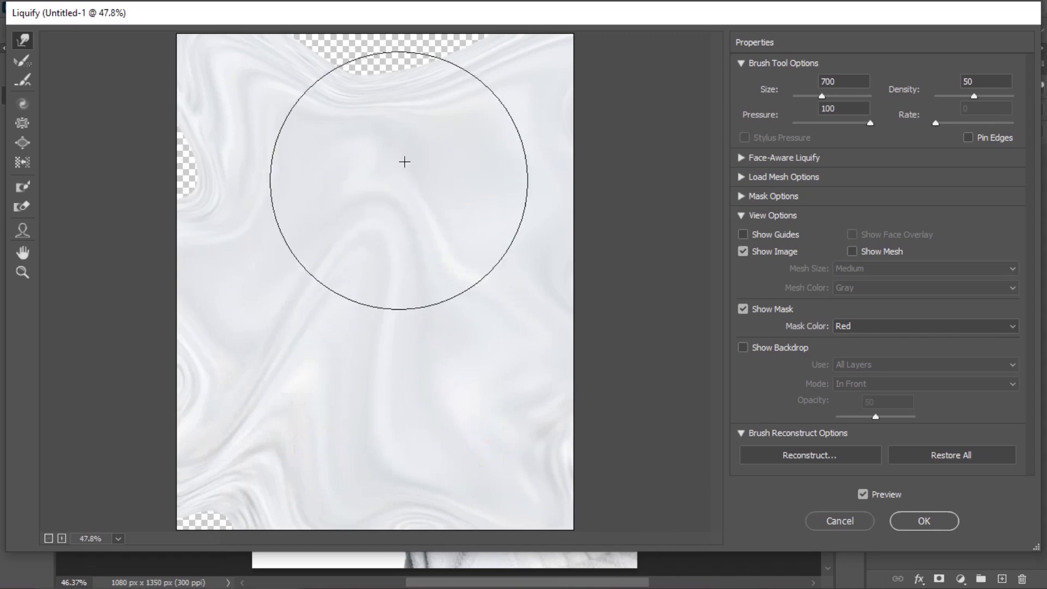
{"action": "left_click_drag", "start_coordinate": [338, 316], "coordinate": [257, 187]}
{"action": "left_click_drag", "start_coordinate": [349, 303], "coordinate": [543, 329]}
{"action": "mouse_move", "coordinate": [458, 156]}
{"action": "left_mouse_down"}
{"action": "mouse_move", "coordinate": [390, 231]}
{"action": "mouse_move", "coordinate": [293, 276]}
{"action": "left_mouse_up"}
{"action": "mouse_move", "coordinate": [434, 147]}
{"action": "left_mouse_down"}
{"action": "mouse_move", "coordinate": [399, 56]}
{"action": "mouse_move", "coordinate": [346, 20]}
{"action": "left_mouse_up"}
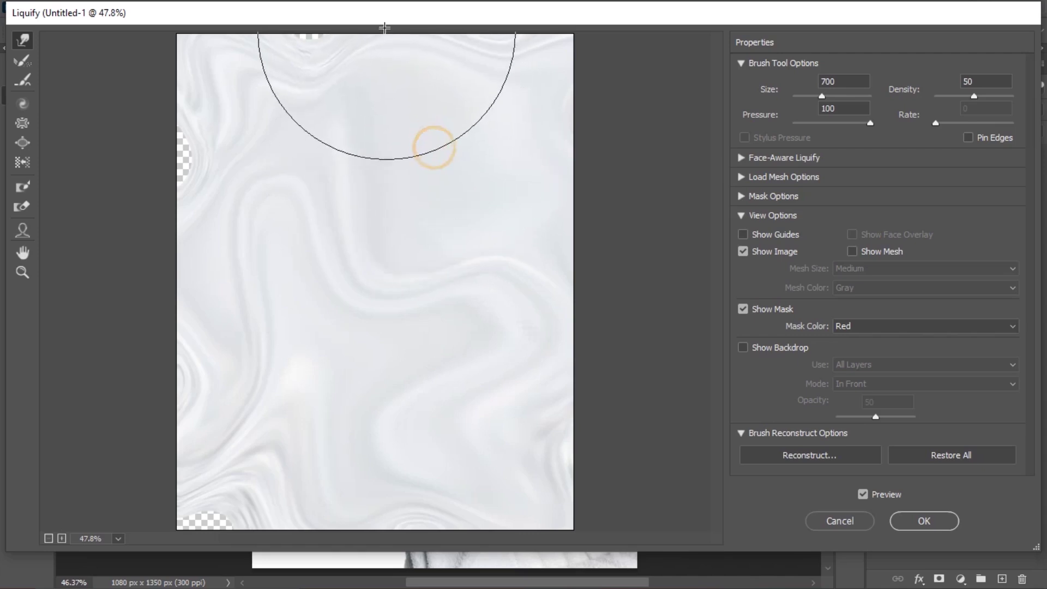
{"action": "left_click_drag", "start_coordinate": [223, 158], "coordinate": [153, 161]}
{"action": "left_click_drag", "start_coordinate": [482, 66], "coordinate": [498, 30]}
{"action": "mouse_move", "coordinate": [299, 109]}
{"action": "left_mouse_down"}
{"action": "mouse_move", "coordinate": [304, 74]}
{"action": "mouse_move", "coordinate": [348, 67]}
{"action": "left_mouse_up"}
{"action": "left_click_drag", "start_coordinate": [485, 67], "coordinate": [433, 211]}
{"action": "left_click_drag", "start_coordinate": [283, 491], "coordinate": [201, 561]}
{"action": "mouse_move", "coordinate": [461, 496]}
{"action": "left_mouse_down"}
{"action": "mouse_move", "coordinate": [388, 376]}
{"action": "mouse_move", "coordinate": [323, 412]}
{"action": "mouse_move", "coordinate": [402, 498]}
{"action": "mouse_move", "coordinate": [254, 236]}
{"action": "left_mouse_up"}
{"action": "mouse_move", "coordinate": [297, 311]}
{"action": "left_mouse_down"}
{"action": "mouse_move", "coordinate": [276, 264]}
{"action": "mouse_move", "coordinate": [301, 229]}
{"action": "mouse_move", "coordinate": [299, 178]}
{"action": "mouse_move", "coordinate": [250, 188]}
{"action": "mouse_move", "coordinate": [306, 175]}
{"action": "mouse_move", "coordinate": [402, 213]}
{"action": "left_mouse_up"}
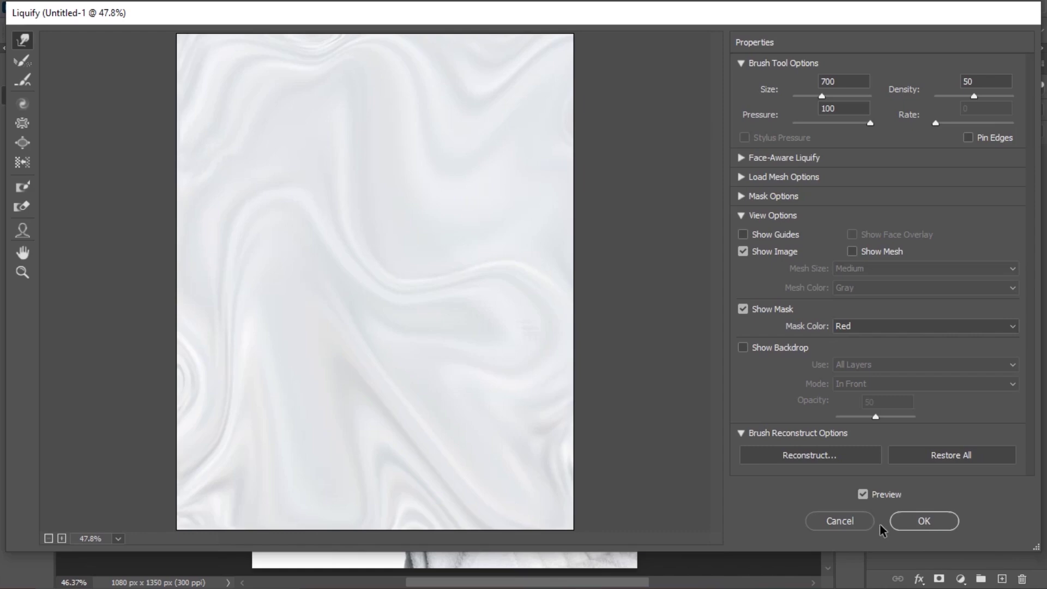
{"action": "left_click", "coordinate": [849, 528]}
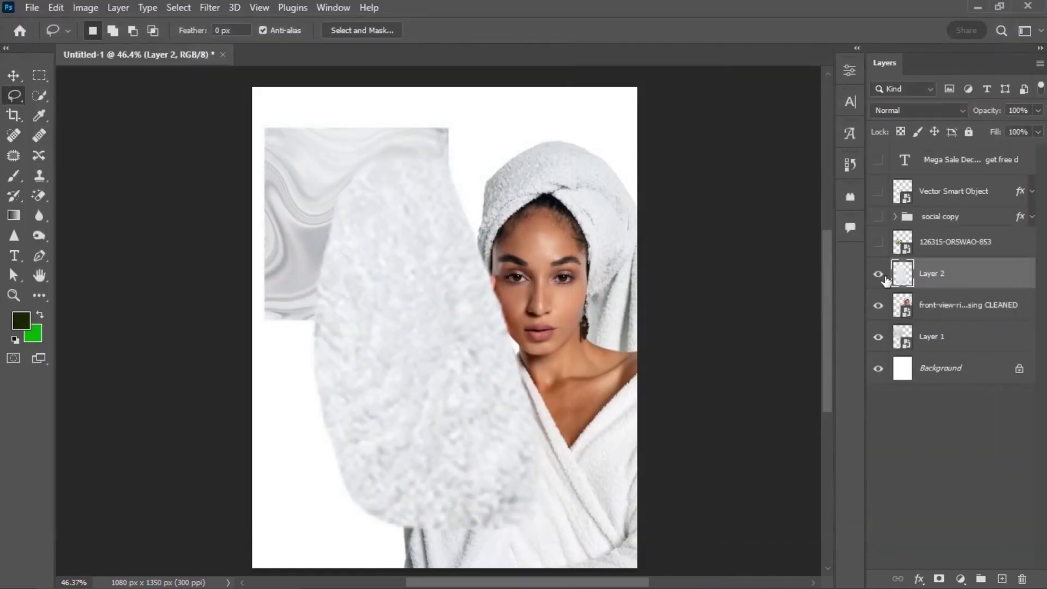
Hide the enlarged towel patch layer and move the marble texture down and right, partly behind the woman
{"action": "left_click", "coordinate": [879, 274]}
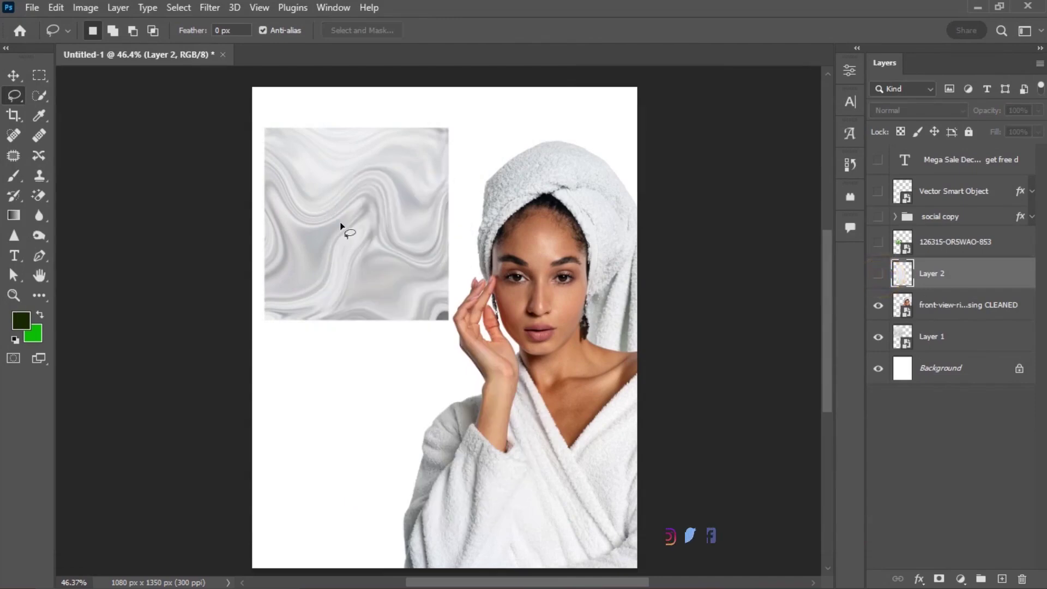
{"action": "left_click", "coordinate": [14, 78]}
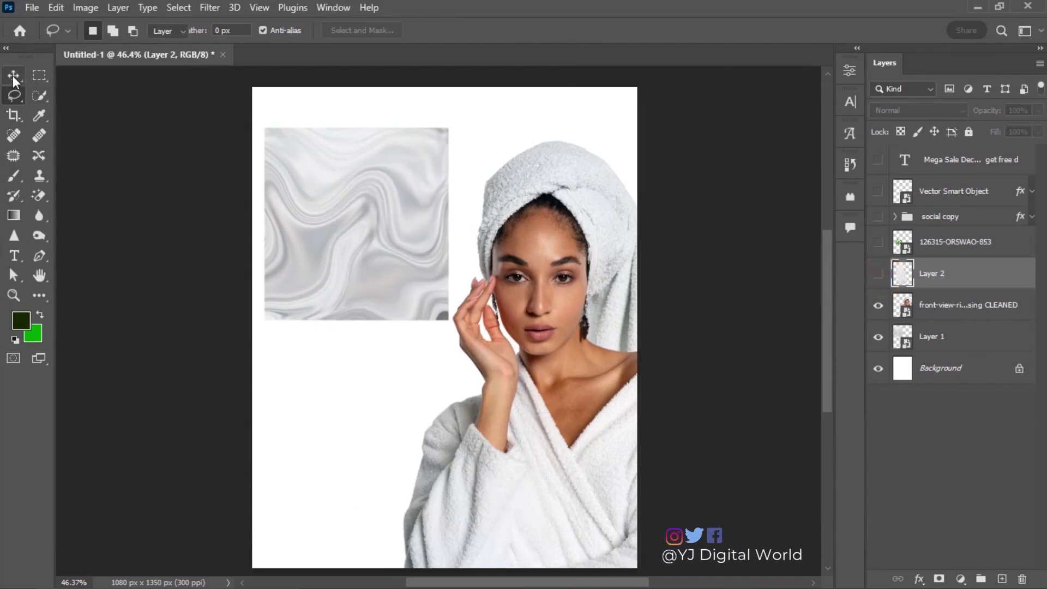
{"action": "left_click_drag", "start_coordinate": [363, 213], "coordinate": [421, 301]}
{"action": "key", "text": "ctrl"}
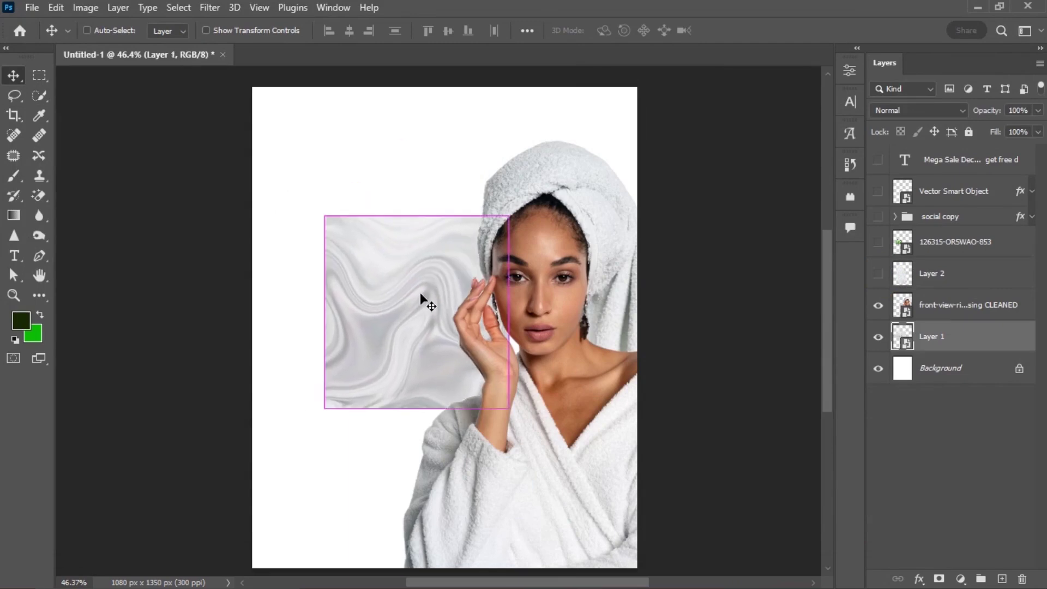
Centre the marble texture horizontally and vertically on the whole canvas and clear the selection
{"action": "key", "text": "ctrl+a"}
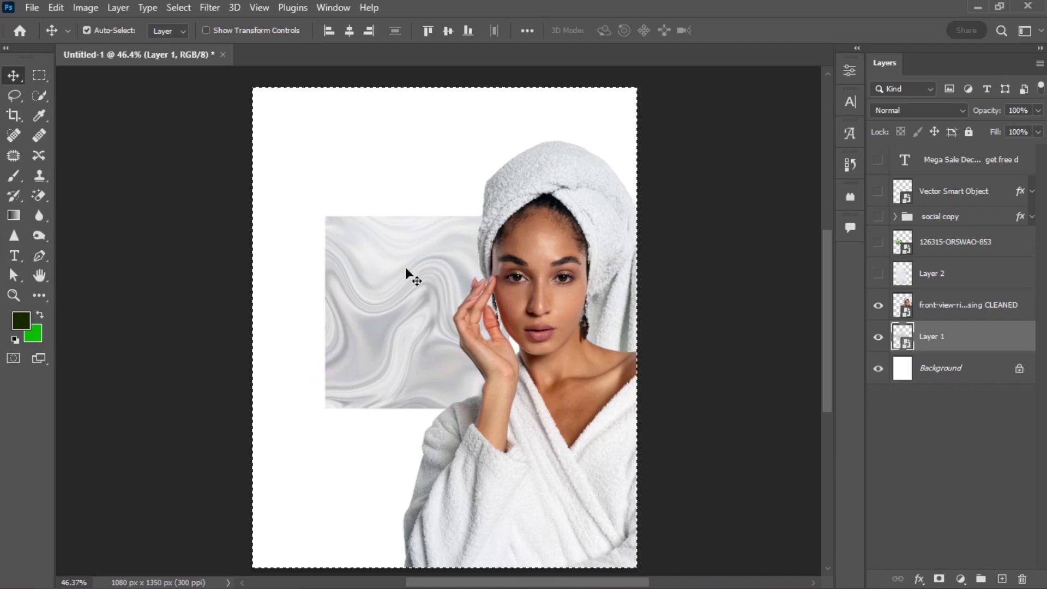
{"action": "left_click", "coordinate": [349, 32]}
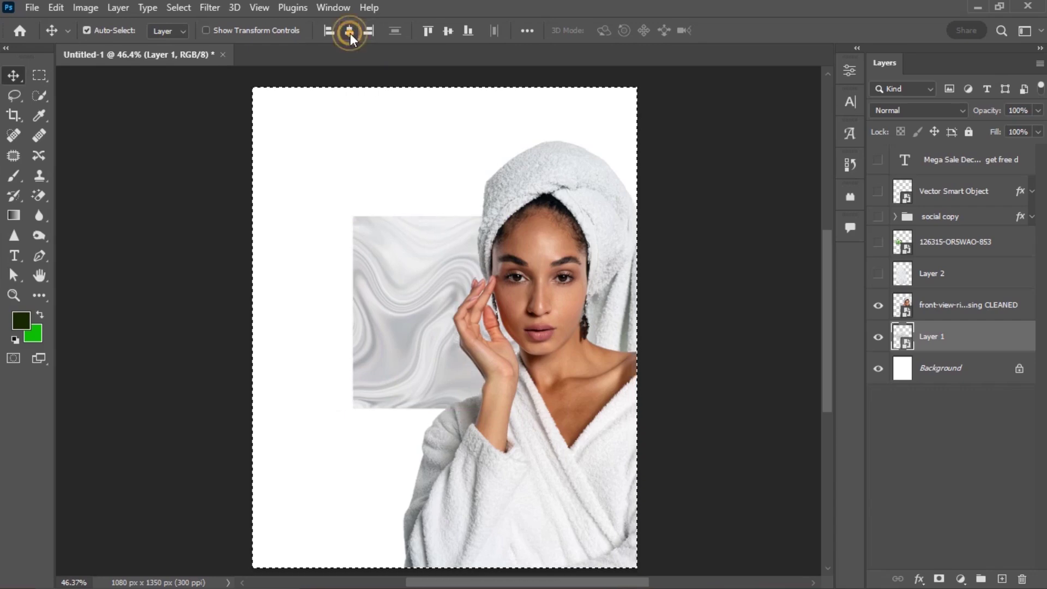
{"action": "left_click", "coordinate": [447, 32]}
{"action": "key", "text": "ctrl"}
{"action": "key", "text": "ctrl+d"}
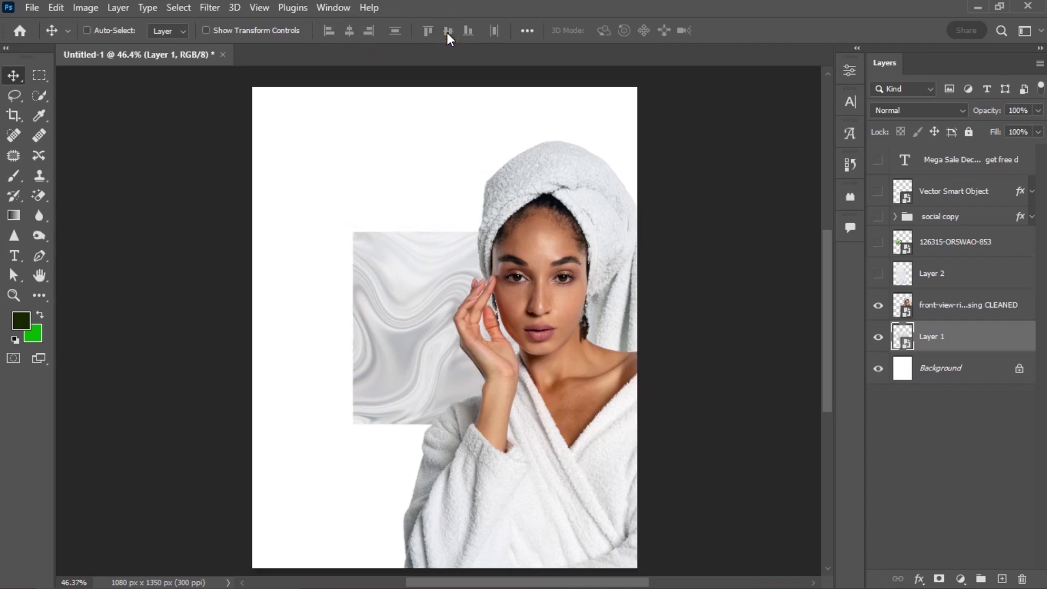
Scale the marble texture proportionally from its centre to about 158% so it covers the whole canvas
{"action": "key", "text": "ctrl+t"}
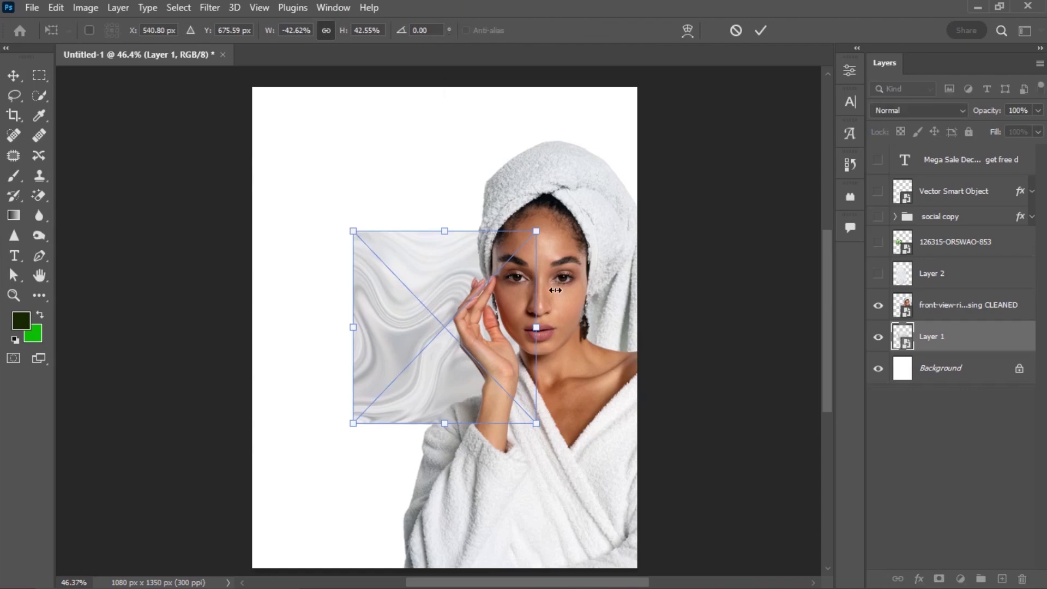
{"action": "left_click_drag", "start_coordinate": [577, 337], "coordinate": [787, 330]}
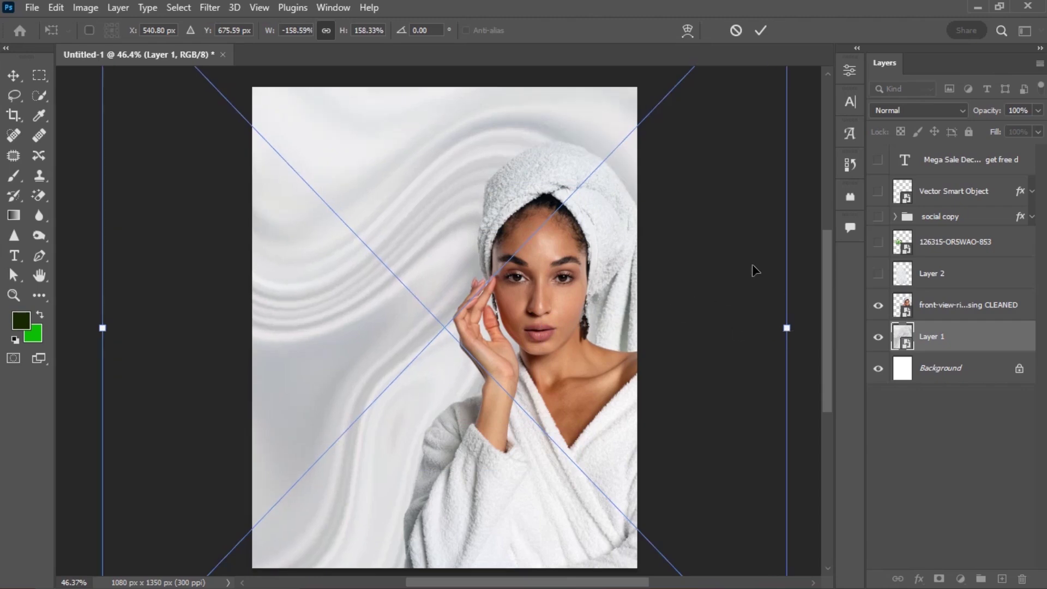
{"action": "left_click", "coordinate": [762, 32]}
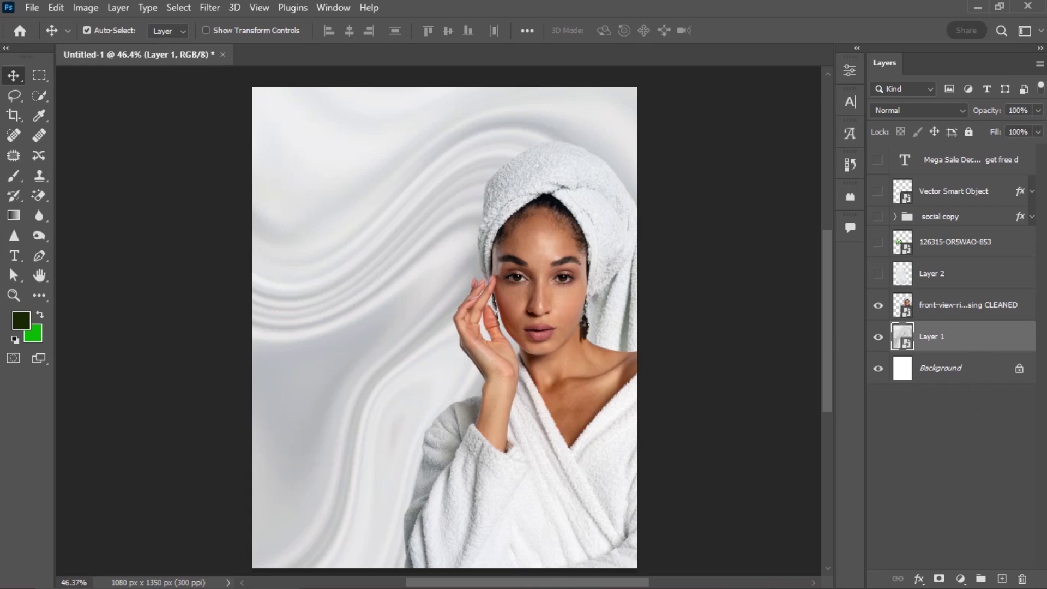
Add a Gradient Map adjustment above the marble texture and apply the GREEN - WHITE gradient preset
{"action": "left_click", "coordinate": [960, 579]}
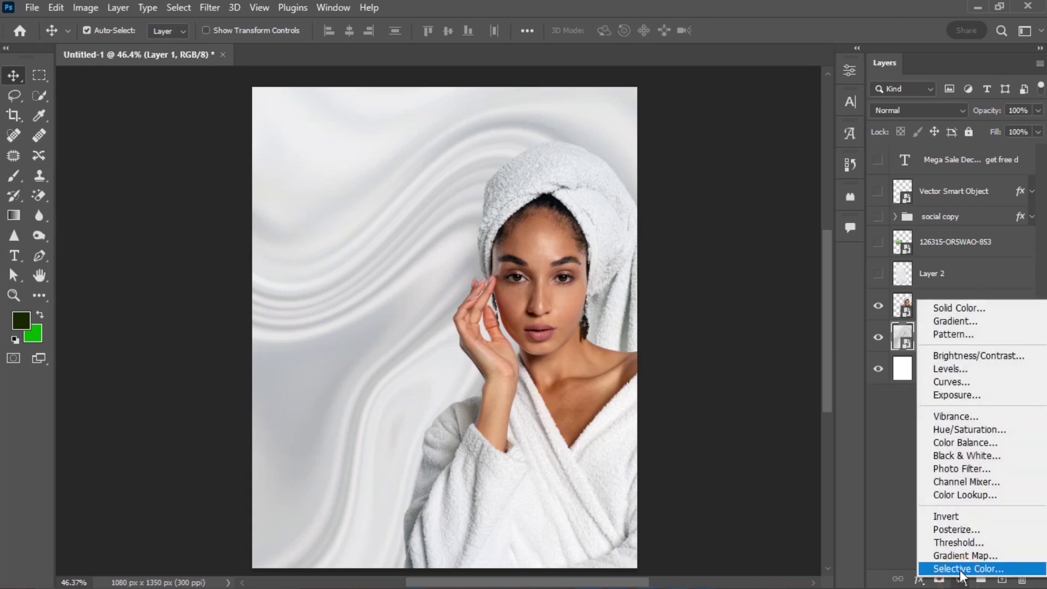
{"action": "left_click", "coordinate": [963, 556]}
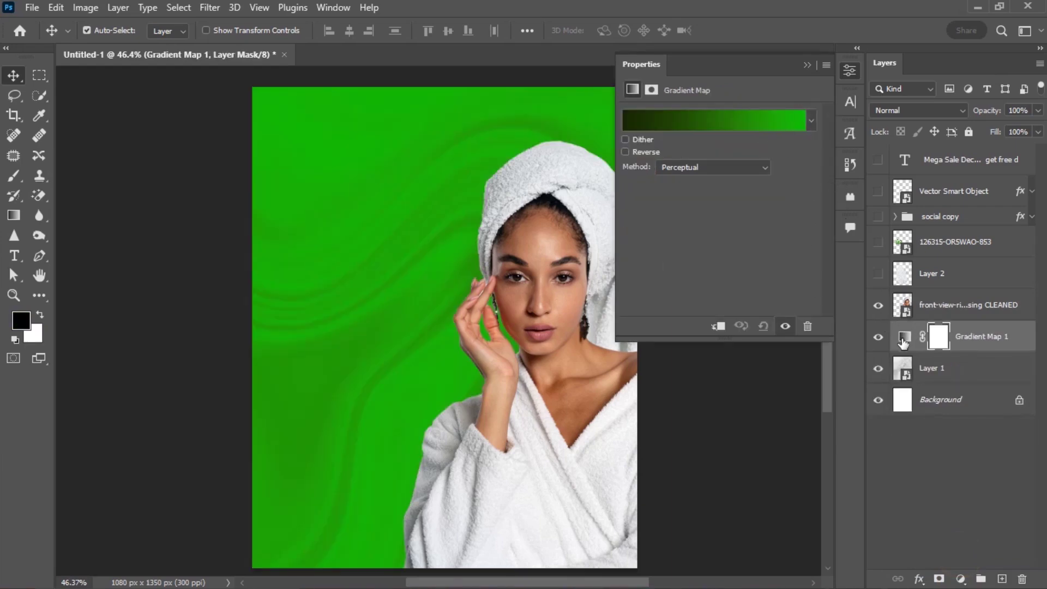
{"action": "left_click", "coordinate": [904, 340]}
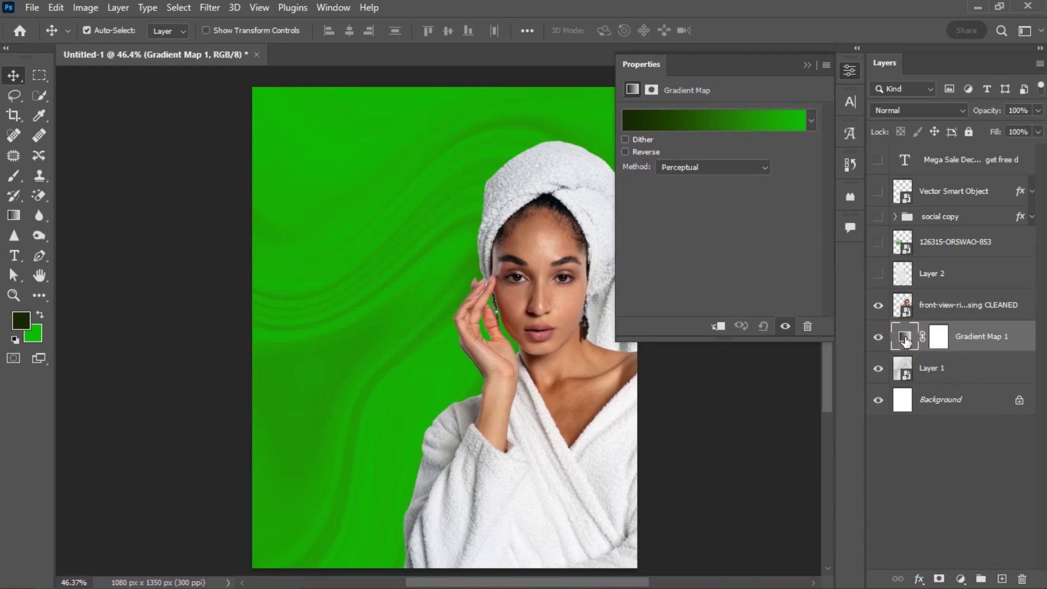
{"action": "left_click", "coordinate": [664, 122]}
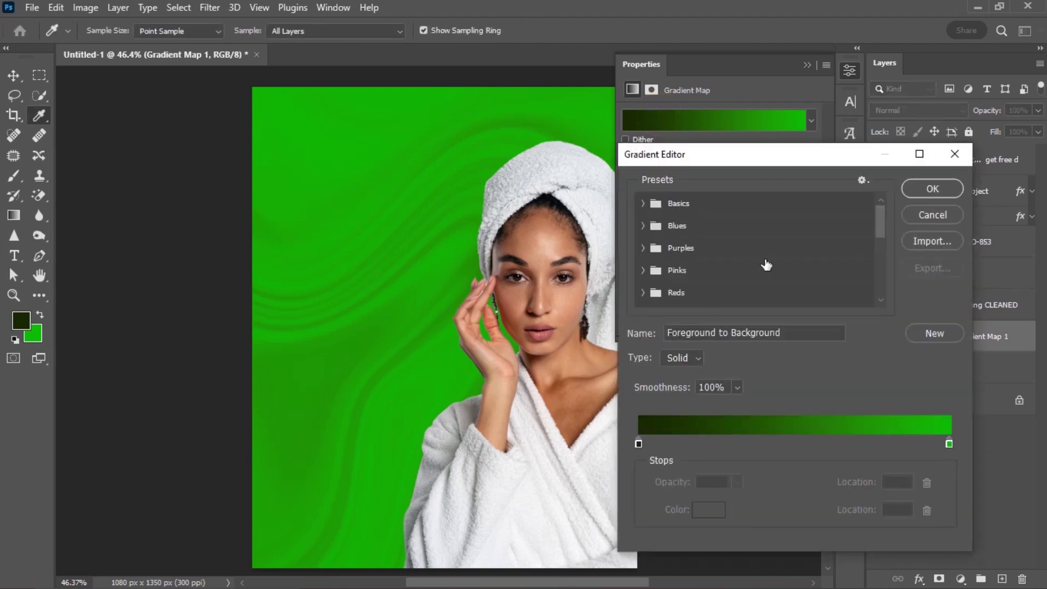
{"action": "left_click_drag", "start_coordinate": [881, 226], "coordinate": [876, 263]}
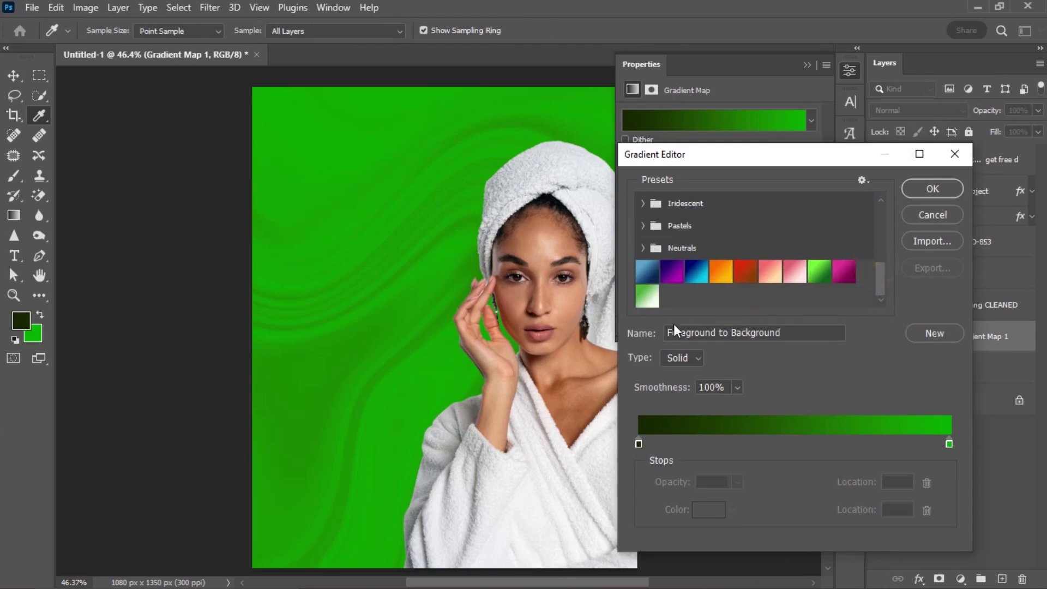
{"action": "left_click", "coordinate": [647, 299]}
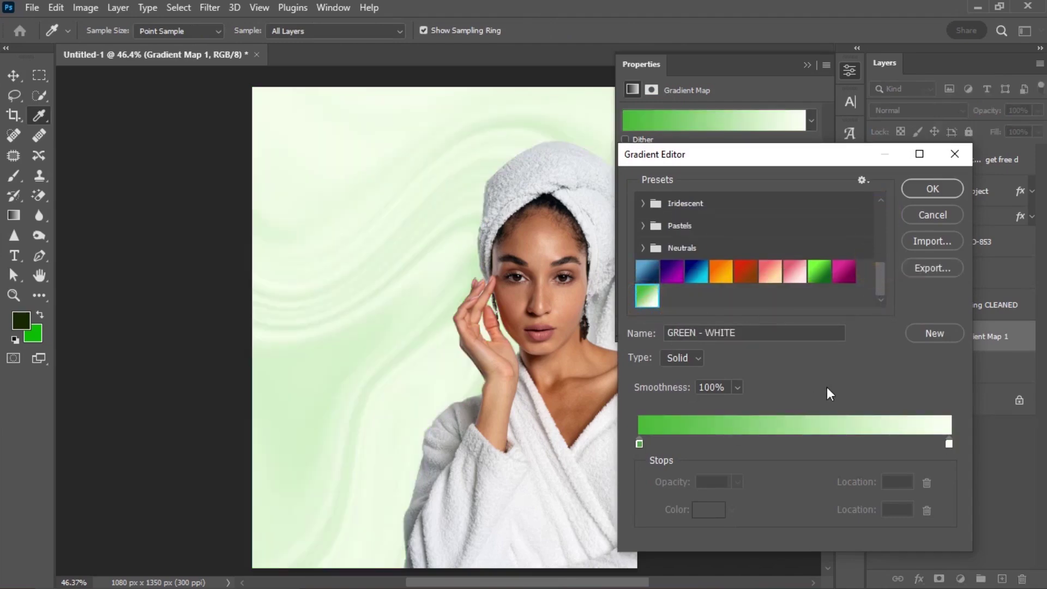
Use 44aa36 for the gradient's start stop and fbfff2 for its end stop, and accept the gradient
{"action": "left_click", "coordinate": [639, 444]}
{"action": "left_click", "coordinate": [710, 510]}
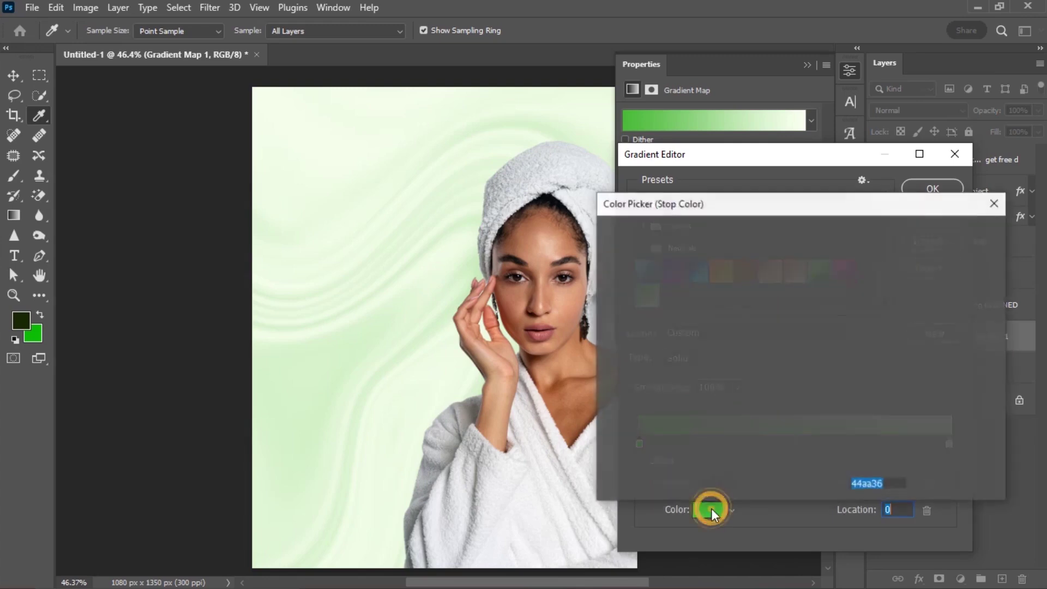
{"action": "left_click", "coordinate": [891, 482]}
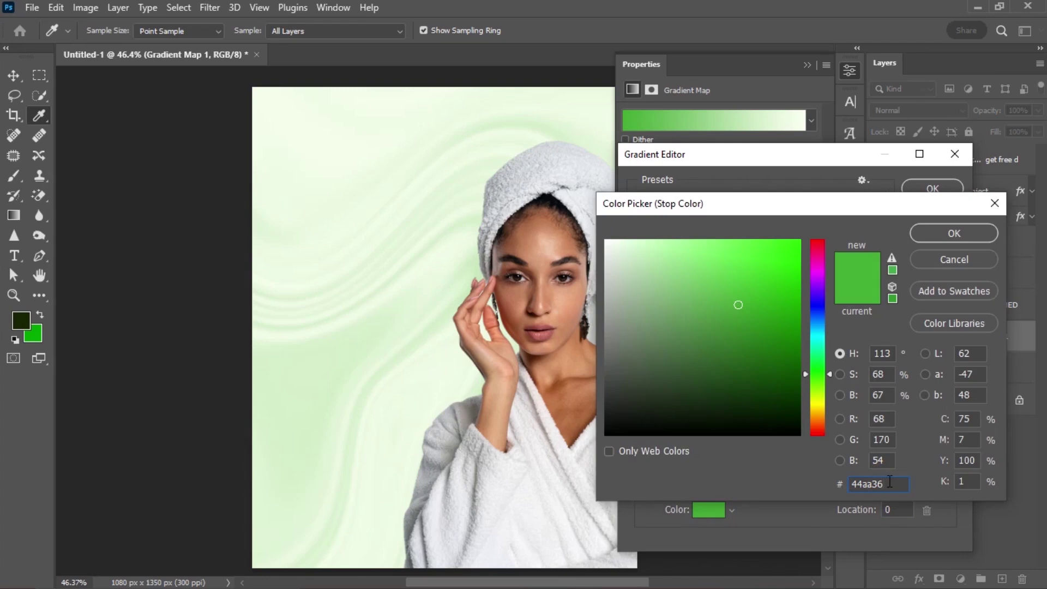
{"action": "left_click", "coordinate": [953, 234]}
{"action": "left_click", "coordinate": [950, 444]}
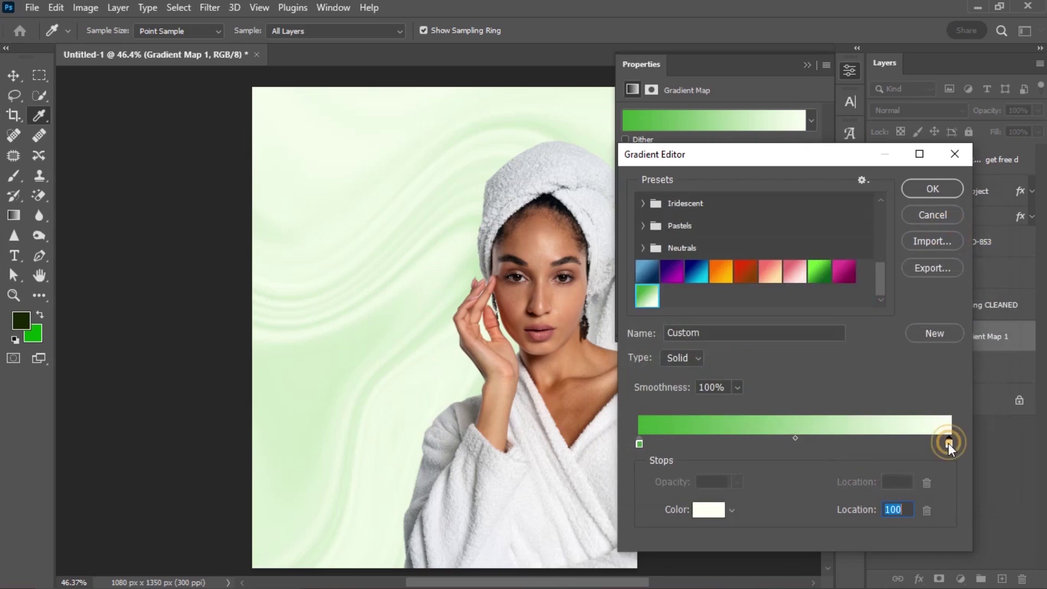
{"action": "left_click", "coordinate": [708, 510]}
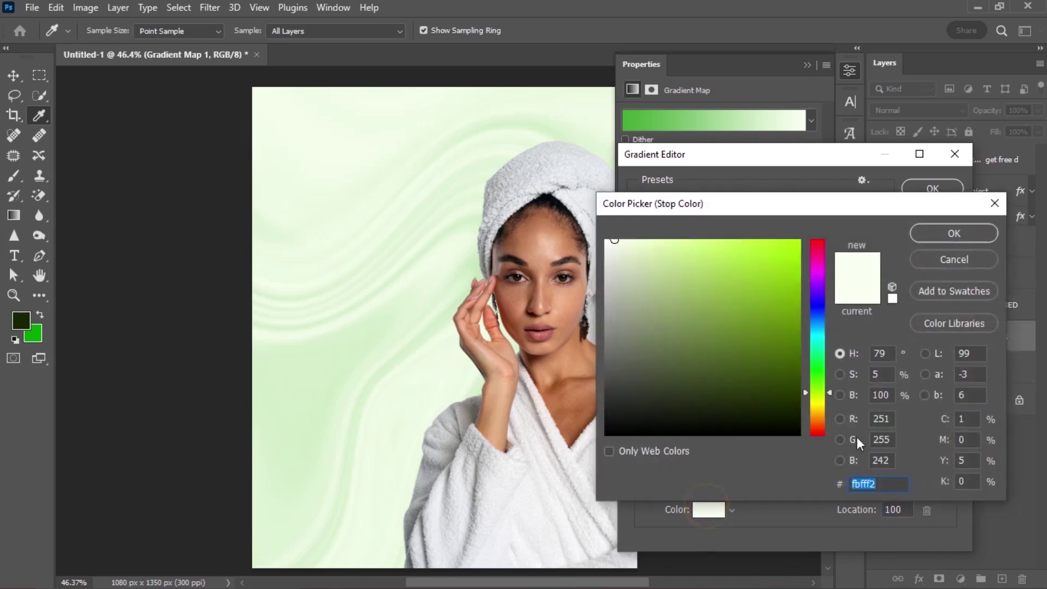
{"action": "left_click", "coordinate": [895, 483]}
{"action": "left_click", "coordinate": [956, 234]}
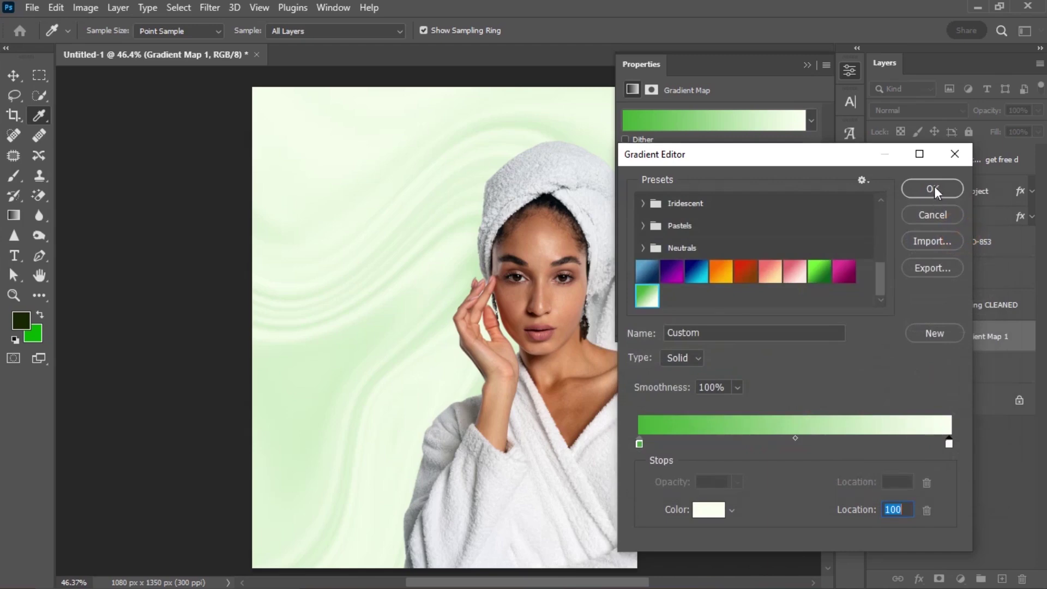
{"action": "left_click", "coordinate": [933, 189]}
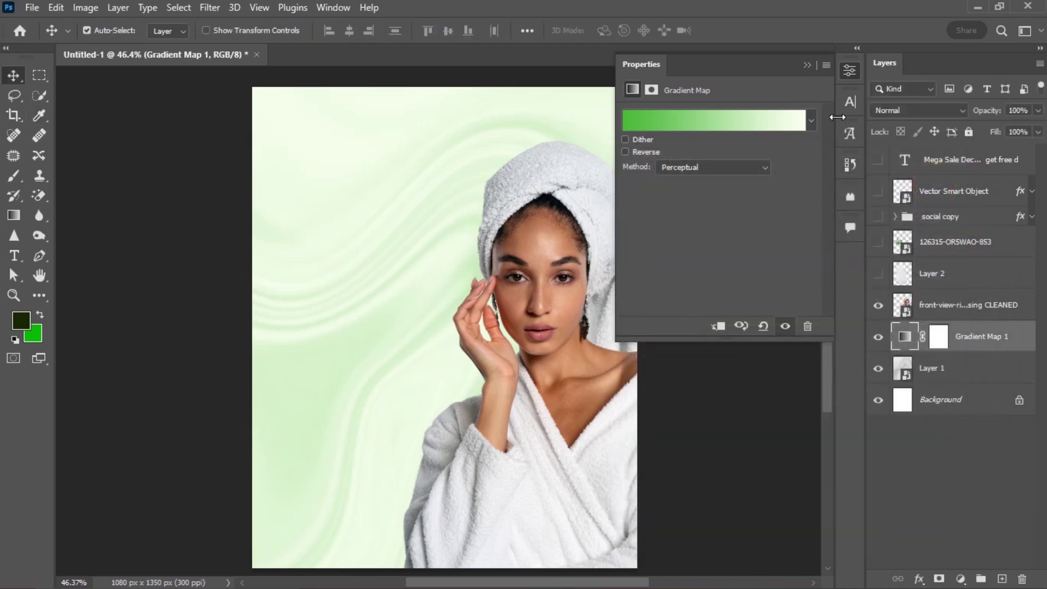
Set the Gradient Map layer's blend mode to Lighter Color
{"action": "left_click", "coordinate": [807, 65]}
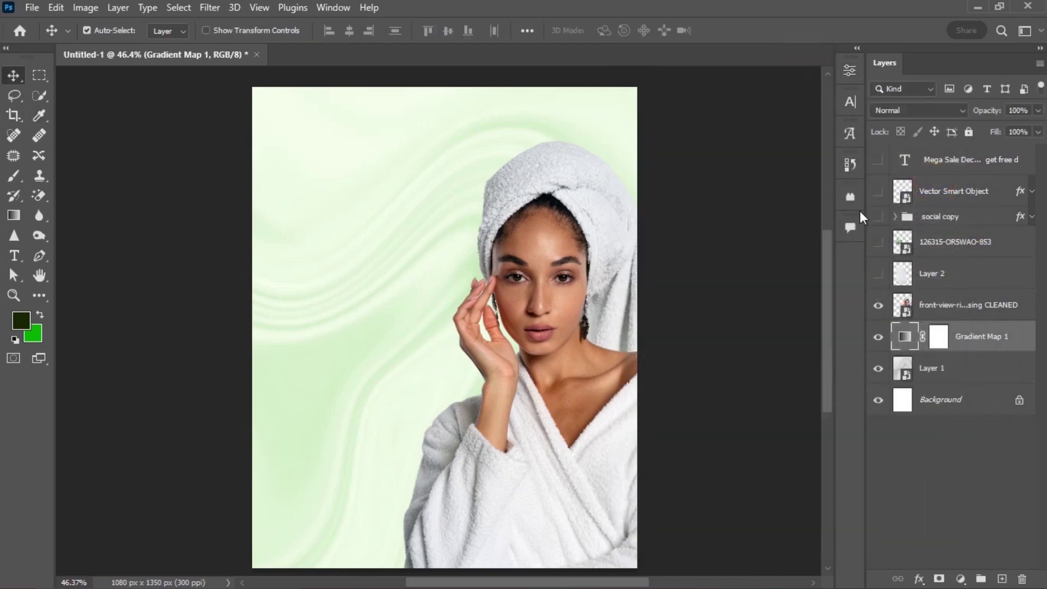
{"action": "left_click", "coordinate": [947, 112]}
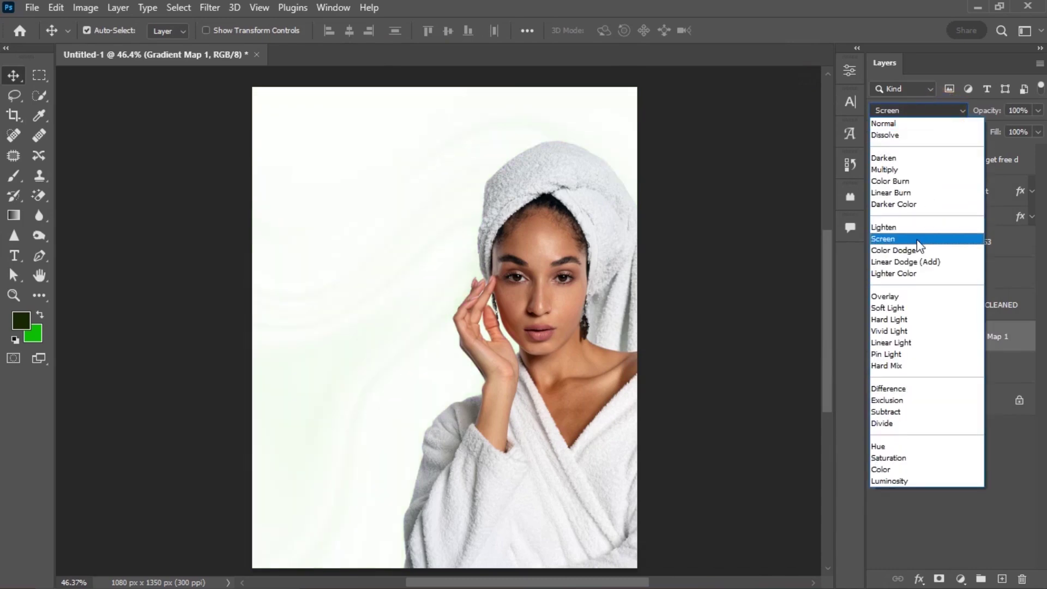
{"action": "left_click", "coordinate": [915, 274]}
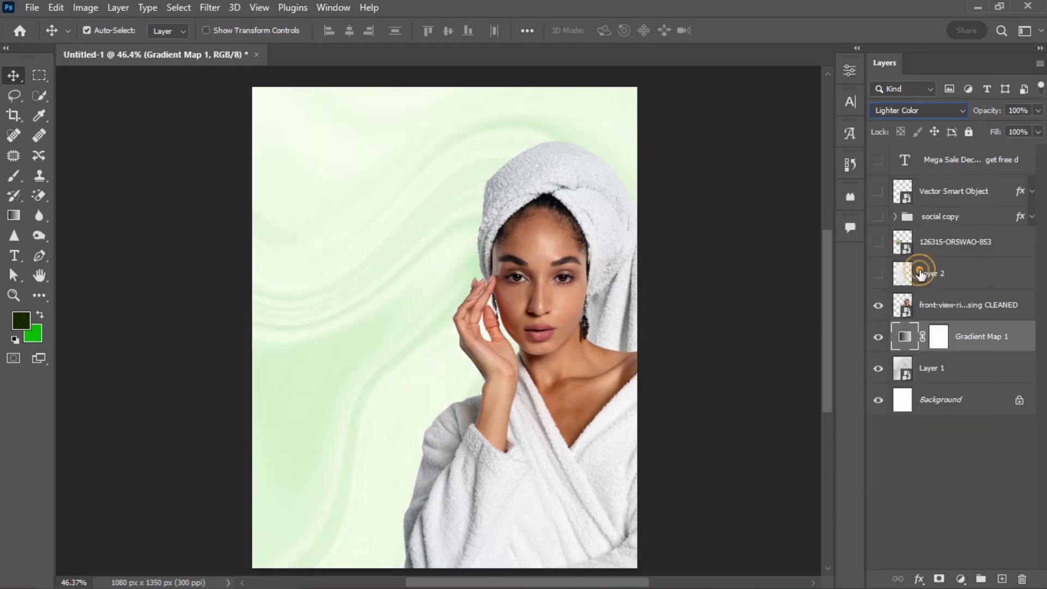
Apply a Motion Blur with angle 0° and distance 21 pixels to the marble texture layer and collapse its smart filter list
{"action": "left_click", "coordinate": [981, 374]}
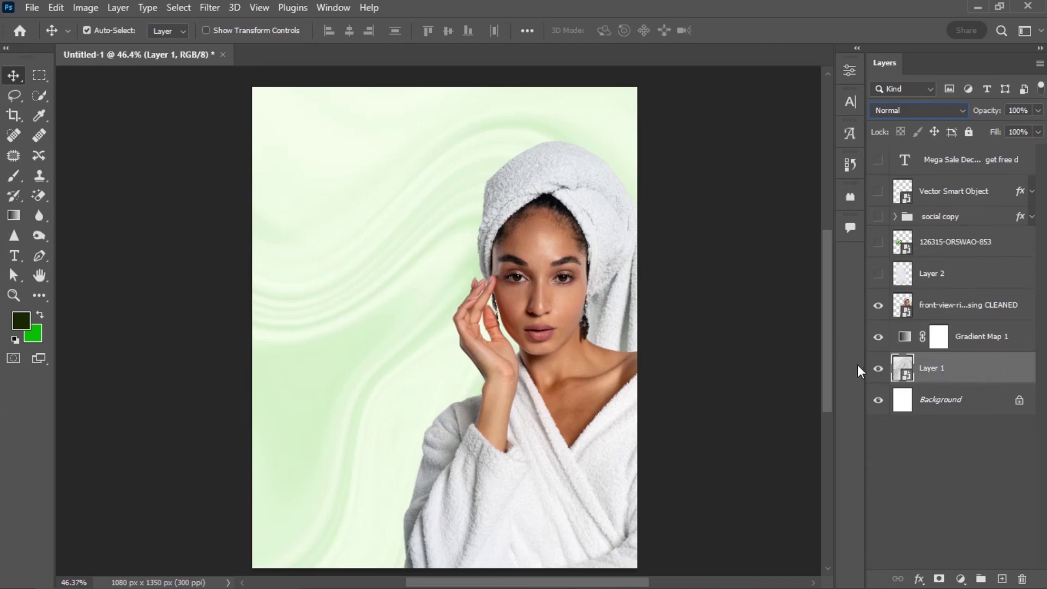
{"action": "left_click", "coordinate": [210, 7]}
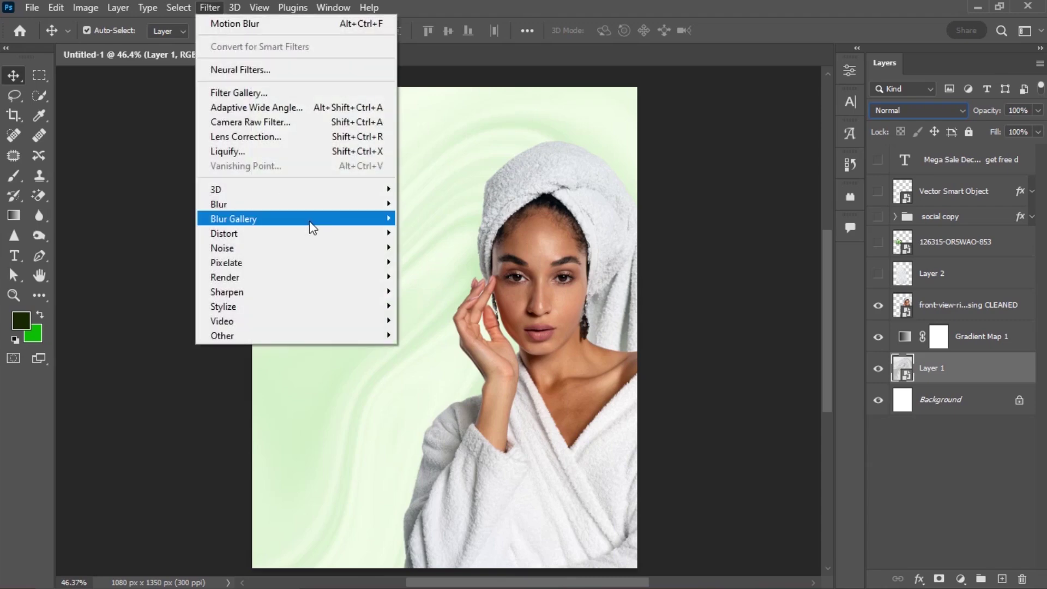
{"action": "mouse_move", "coordinate": [342, 219]}
{"action": "mouse_move", "coordinate": [366, 206]}
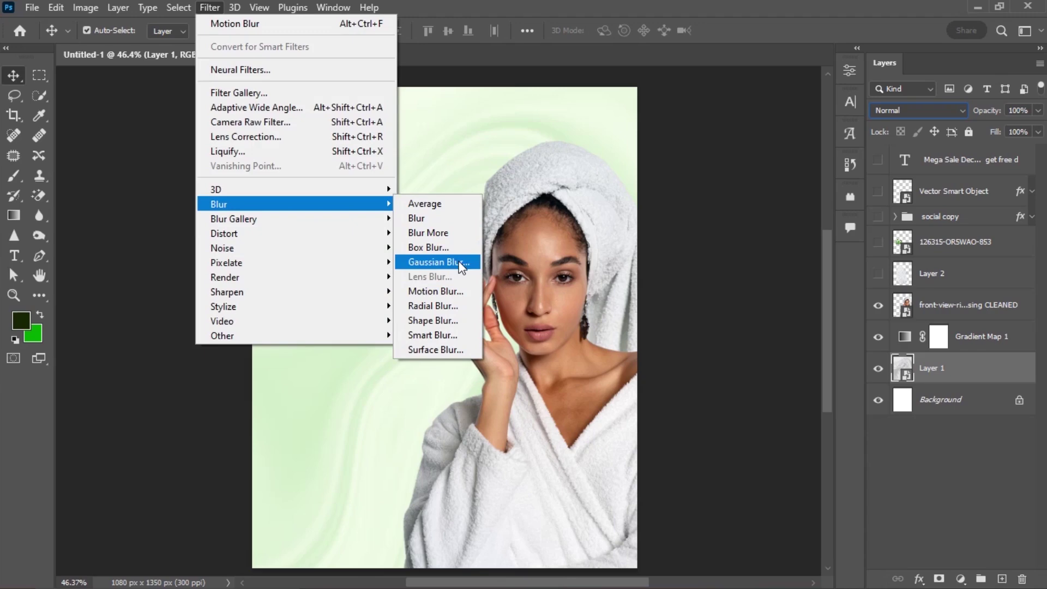
{"action": "left_click", "coordinate": [462, 293]}
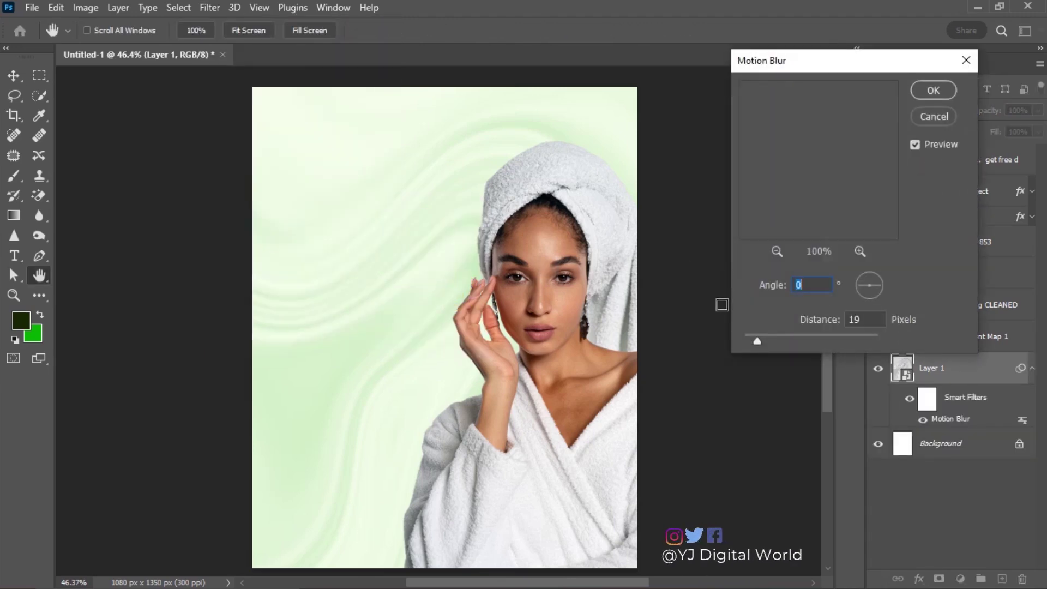
{"action": "left_click_drag", "start_coordinate": [759, 342], "coordinate": [756, 342]}
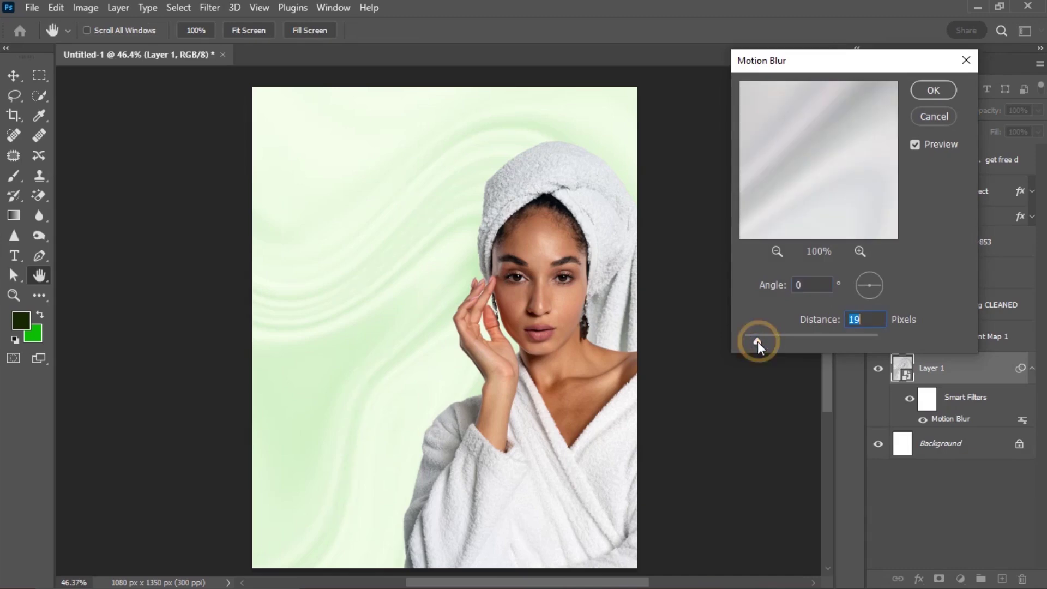
{"action": "left_click_drag", "start_coordinate": [759, 344], "coordinate": [761, 344]}
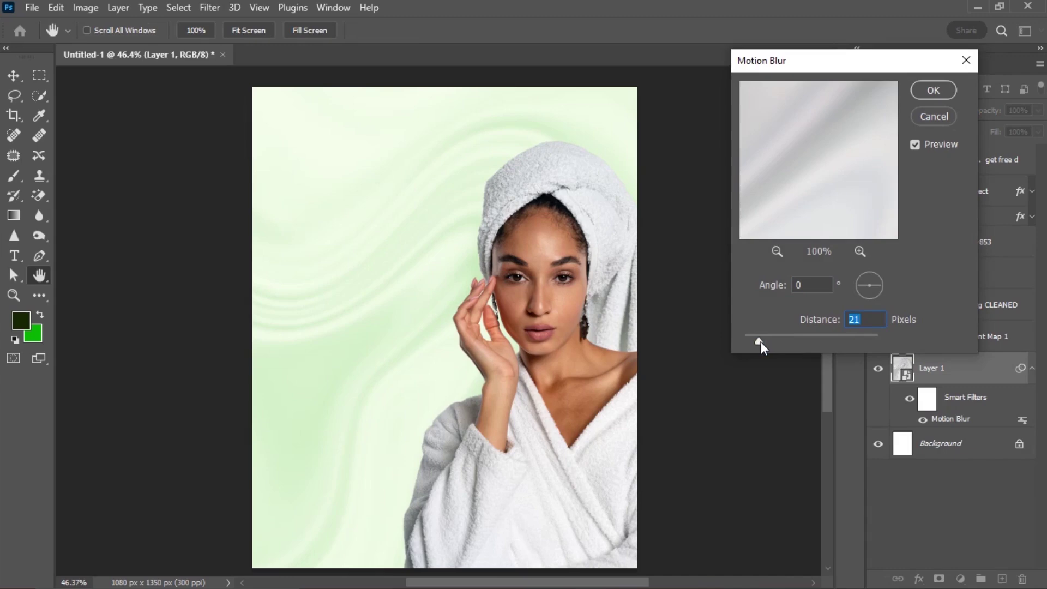
{"action": "left_click", "coordinate": [925, 93]}
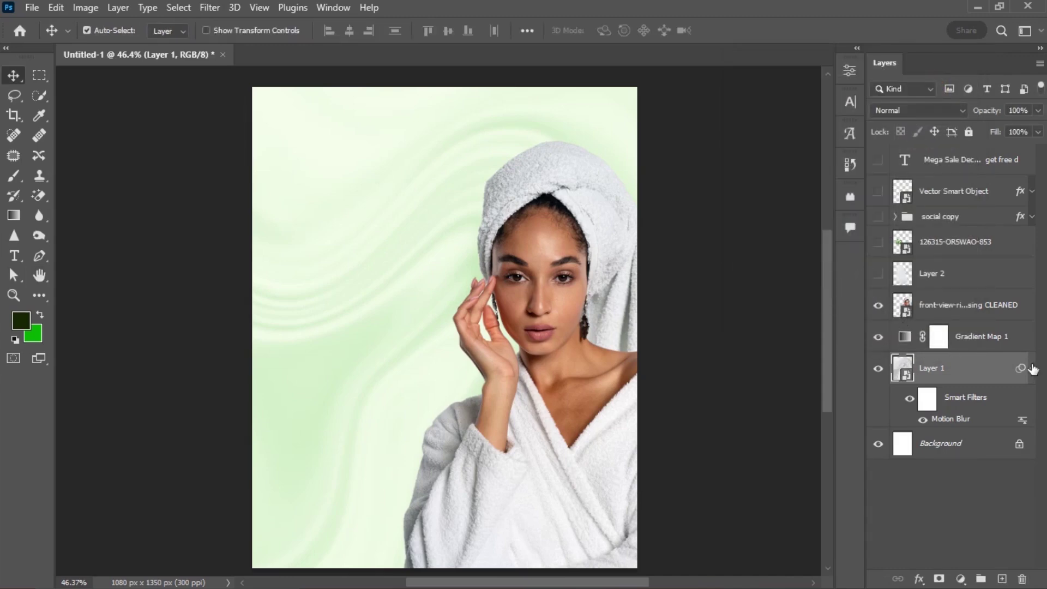
{"action": "left_click", "coordinate": [1032, 368]}
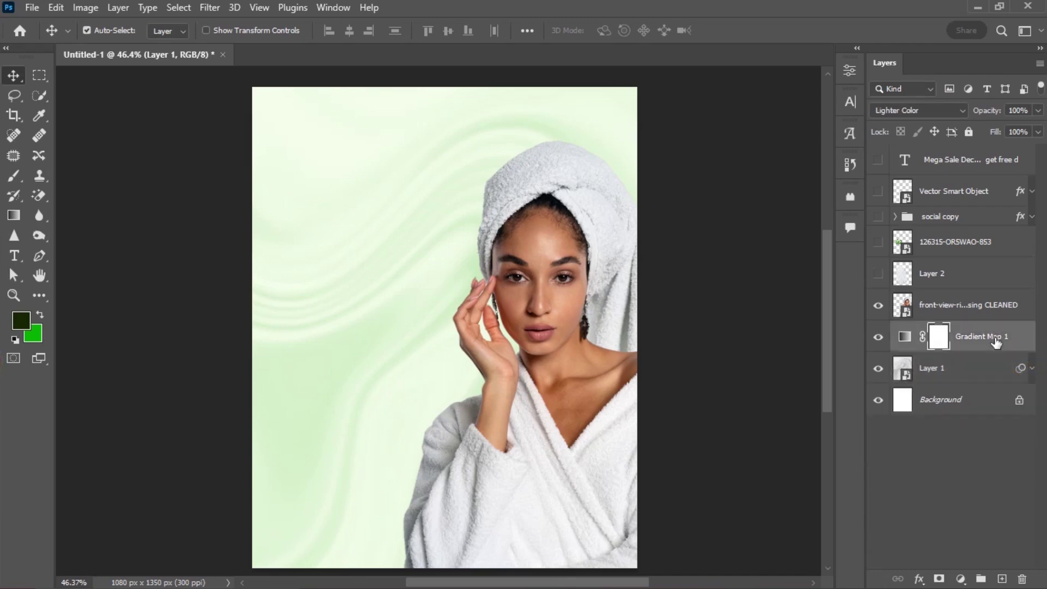
Create a layer named noise above the Gradient Map in Soft Light mode, filled with the mode's neutral gray
{"action": "left_click", "coordinate": [992, 338]}
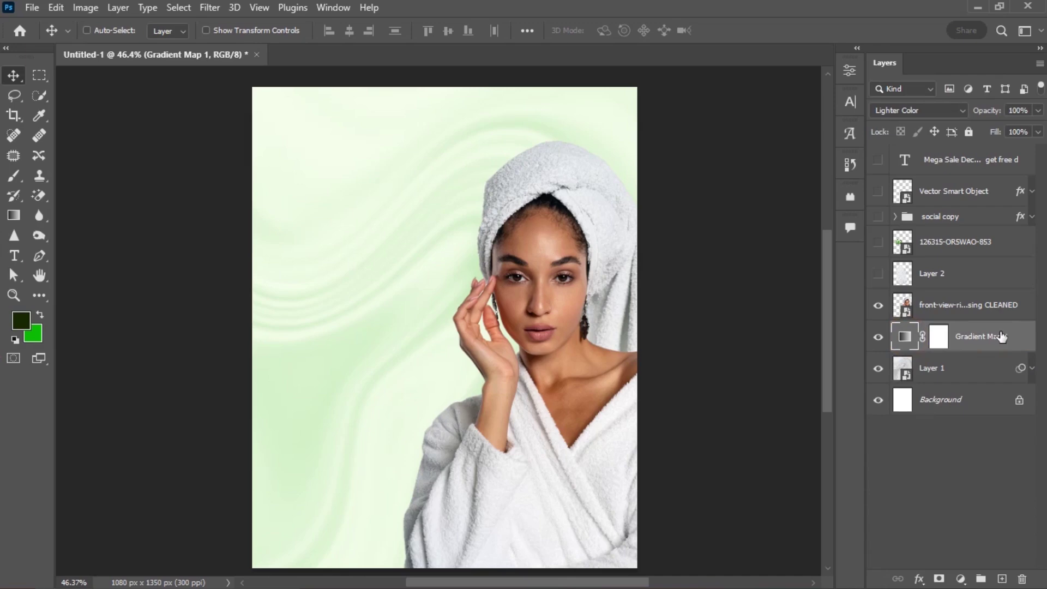
{"action": "key", "text": "ctrl+shift+n"}
{"action": "type", "text": "noise"}
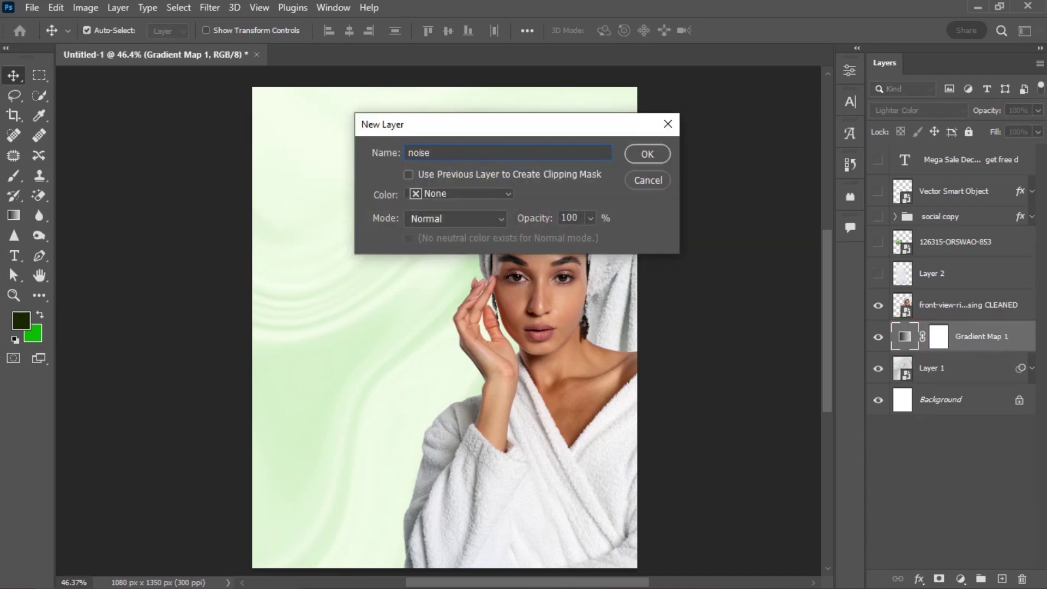
{"action": "left_click", "coordinate": [489, 224]}
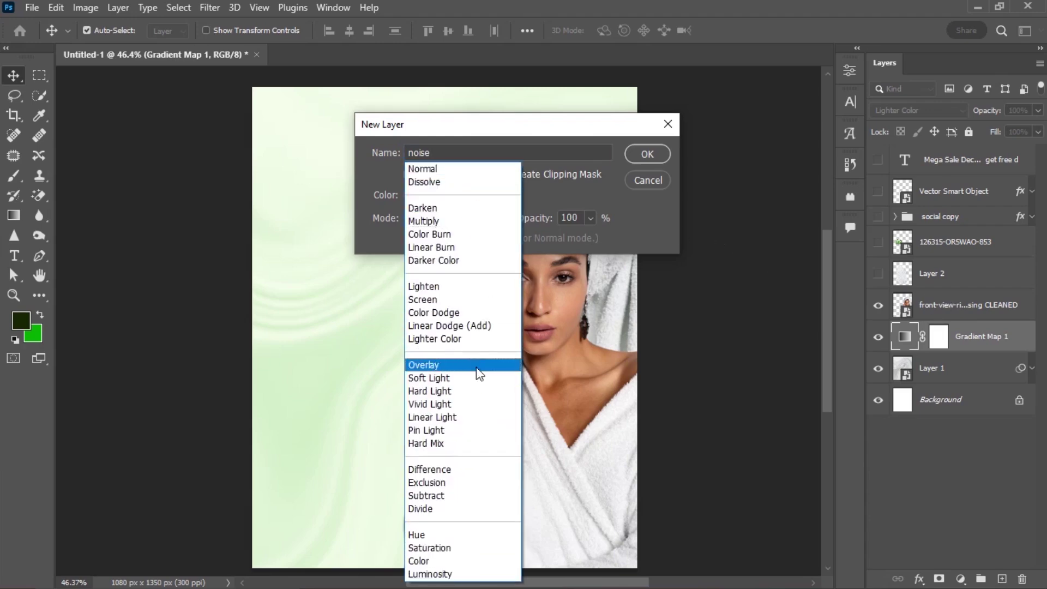
{"action": "left_click", "coordinate": [467, 377]}
{"action": "left_click", "coordinate": [567, 242]}
{"action": "left_click", "coordinate": [649, 158]}
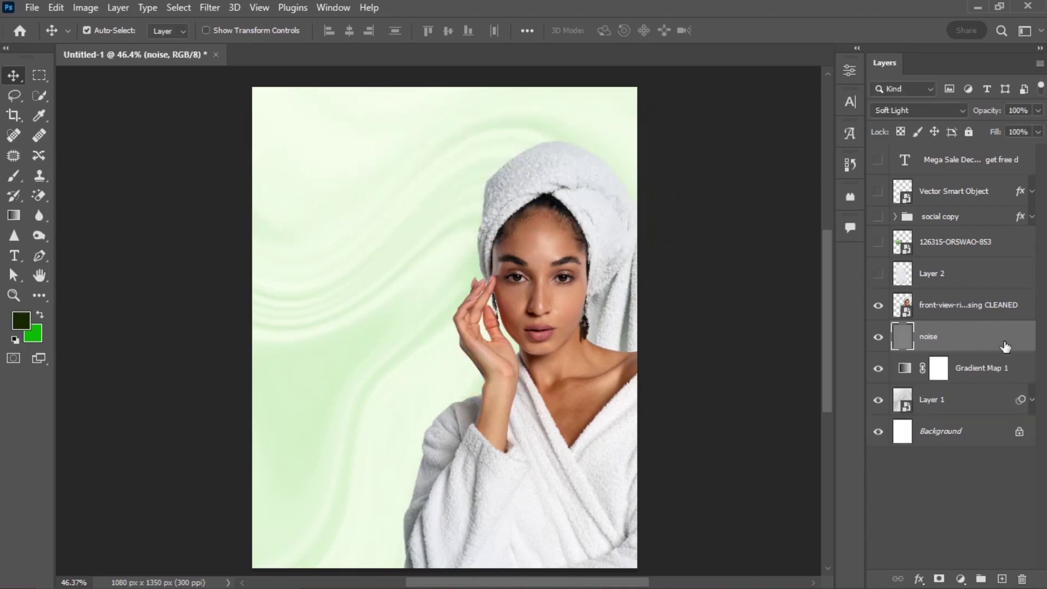
Convert the noise layer to a smart object and add 5.35% uniform, monochromatic noise, collapsing its filter list
{"action": "right_click", "coordinate": [1016, 345]}
{"action": "left_click", "coordinate": [905, 242]}
{"action": "left_click", "coordinate": [213, 7]}
{"action": "mouse_move", "coordinate": [345, 252]}
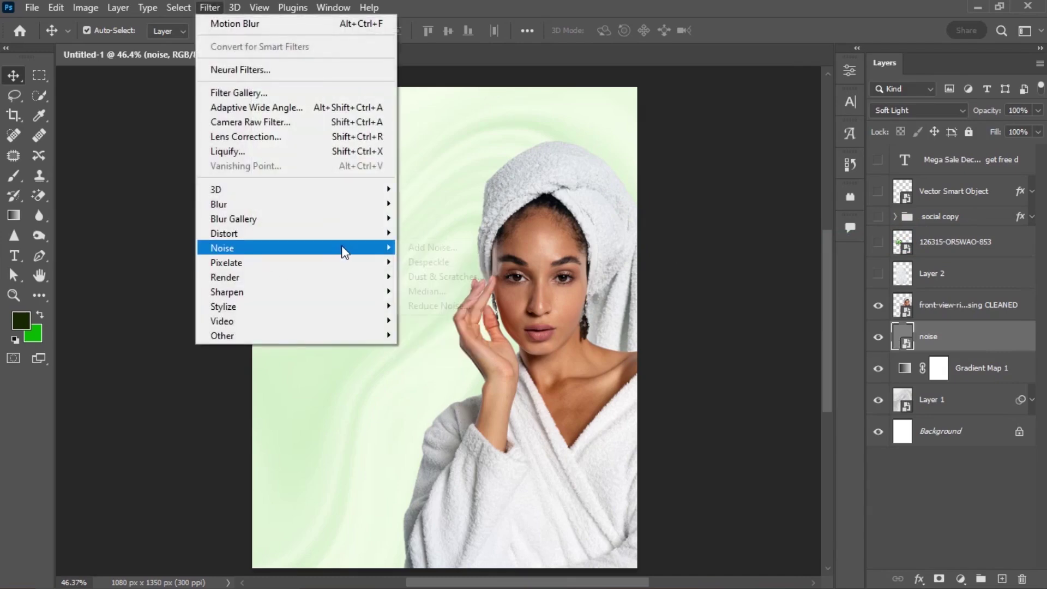
{"action": "left_click", "coordinate": [411, 248]}
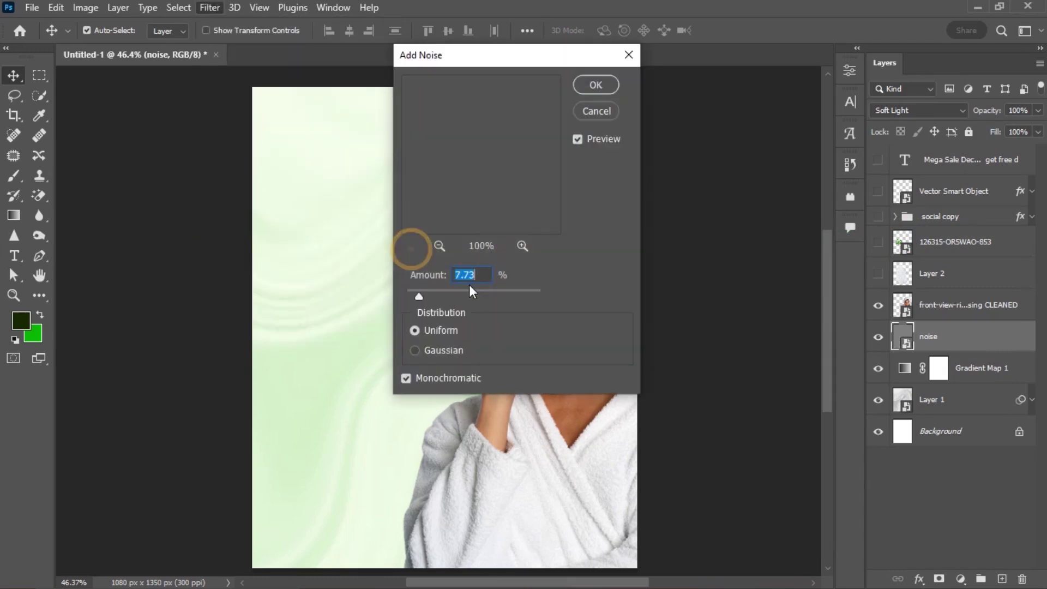
{"action": "left_click_drag", "start_coordinate": [417, 294], "coordinate": [416, 295]}
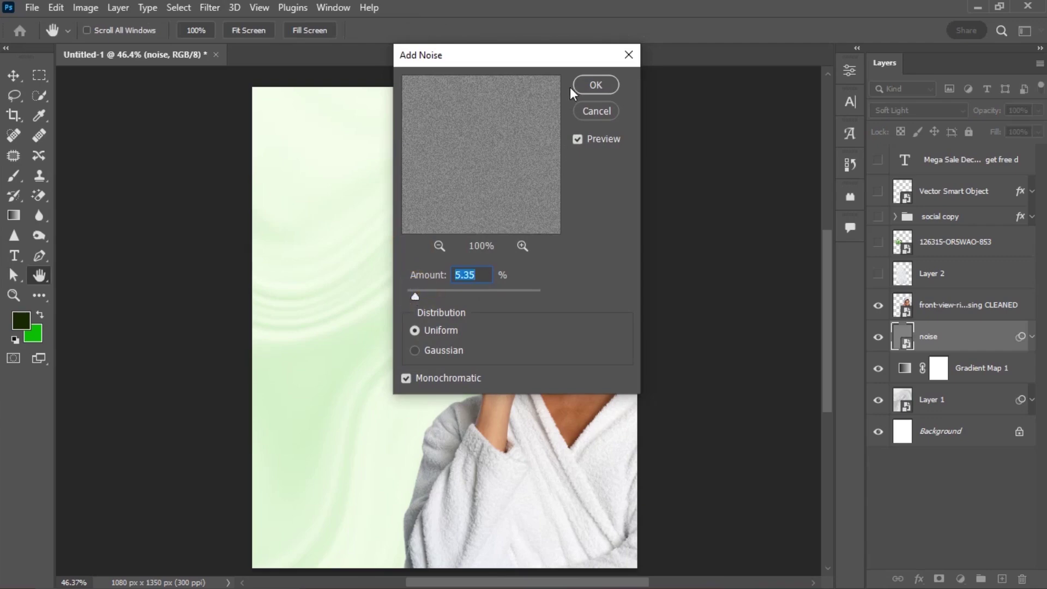
{"action": "left_click", "coordinate": [596, 86]}
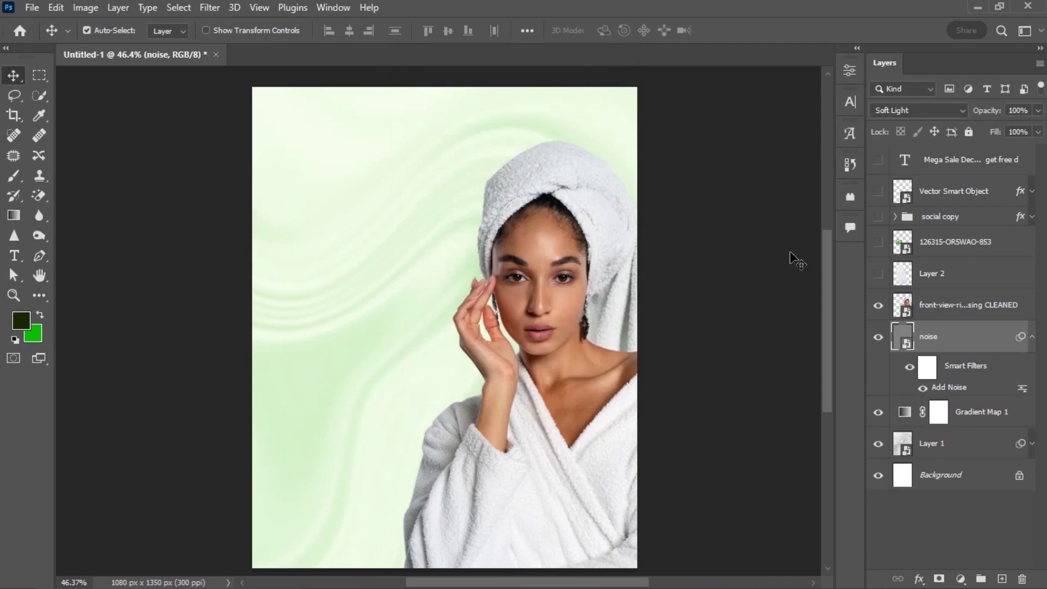
{"action": "left_click", "coordinate": [1033, 336]}
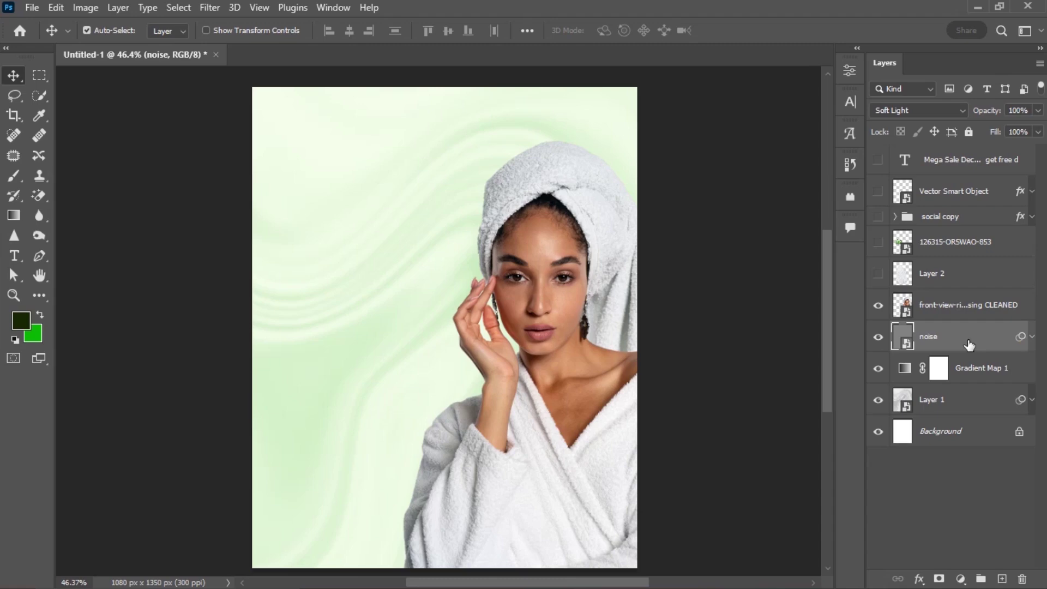
Group the noise, Gradient Map 1 and Layer 1 layers and name the group BG
{"action": "left_click", "coordinate": [969, 336]}
{"action": "left_click", "coordinate": [977, 404], "text": "shift"}
{"action": "key", "text": "ctrl"}
{"action": "key", "text": "ctrl+g"}
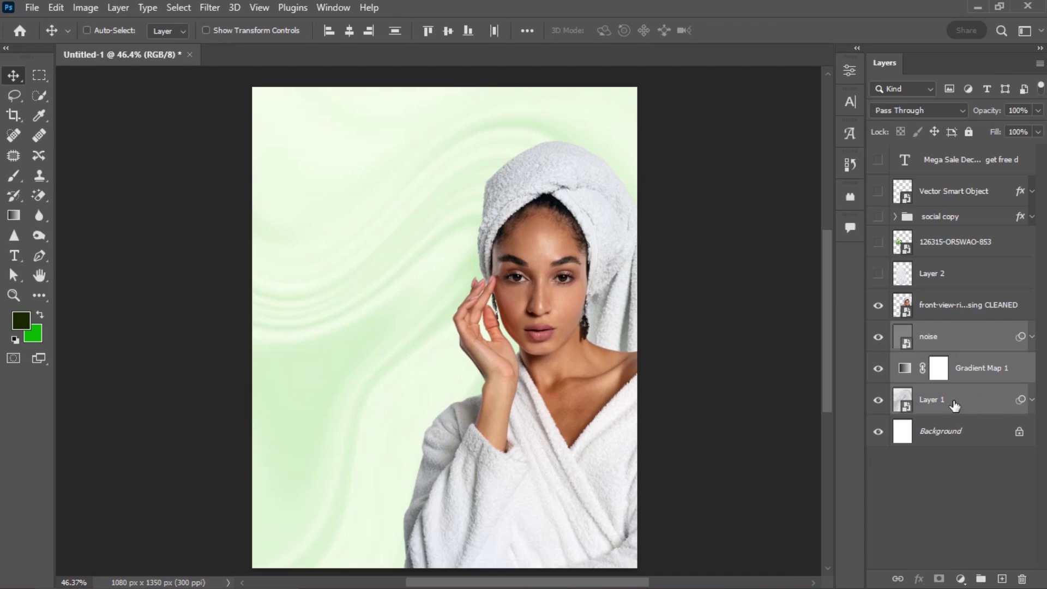
{"action": "double_click", "coordinate": [939, 335]}
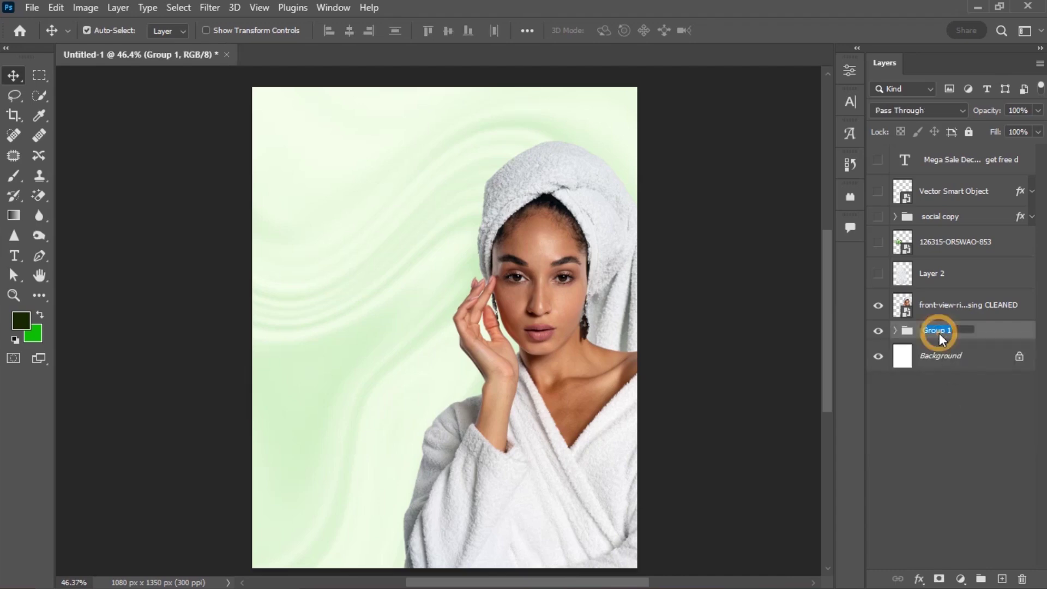
{"action": "type", "text": "bG"}
{"action": "key", "text": "Return"}
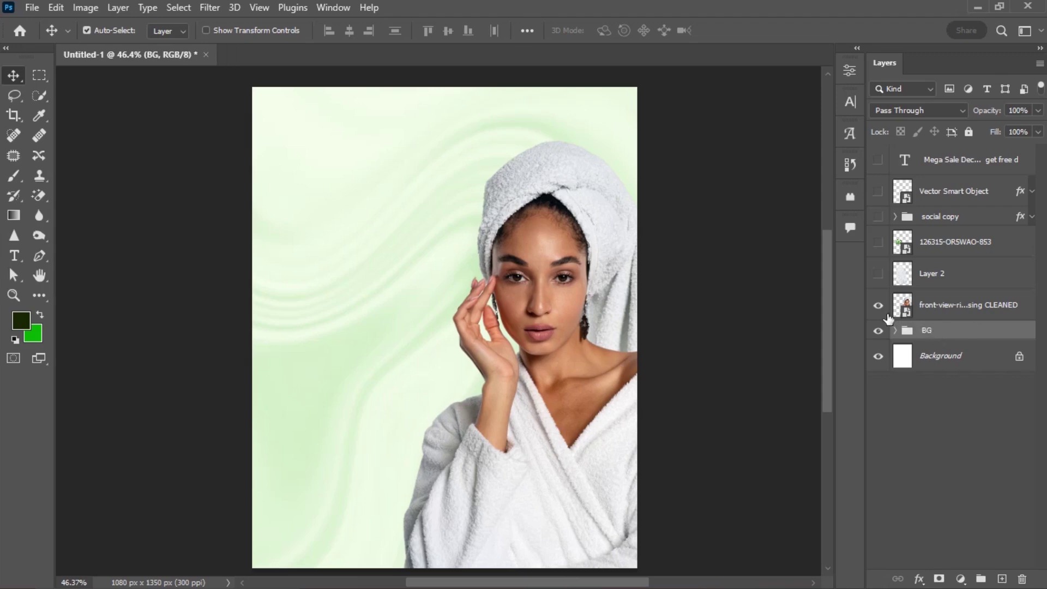
Convert the woman layer to a smart object and clip a duplicate of it to the original
{"action": "left_click", "coordinate": [879, 306]}
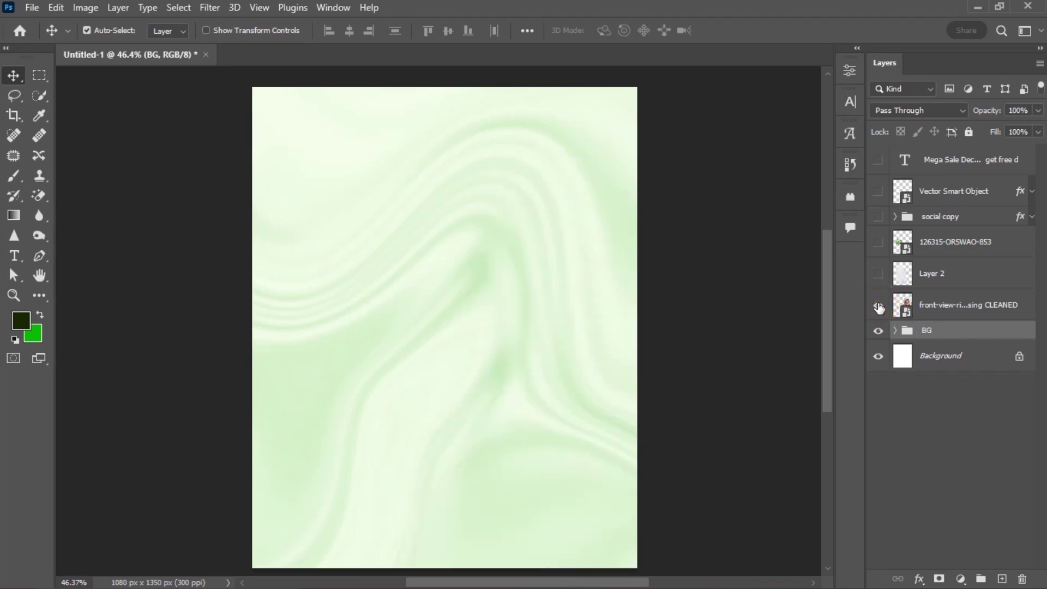
{"action": "left_click", "coordinate": [878, 307]}
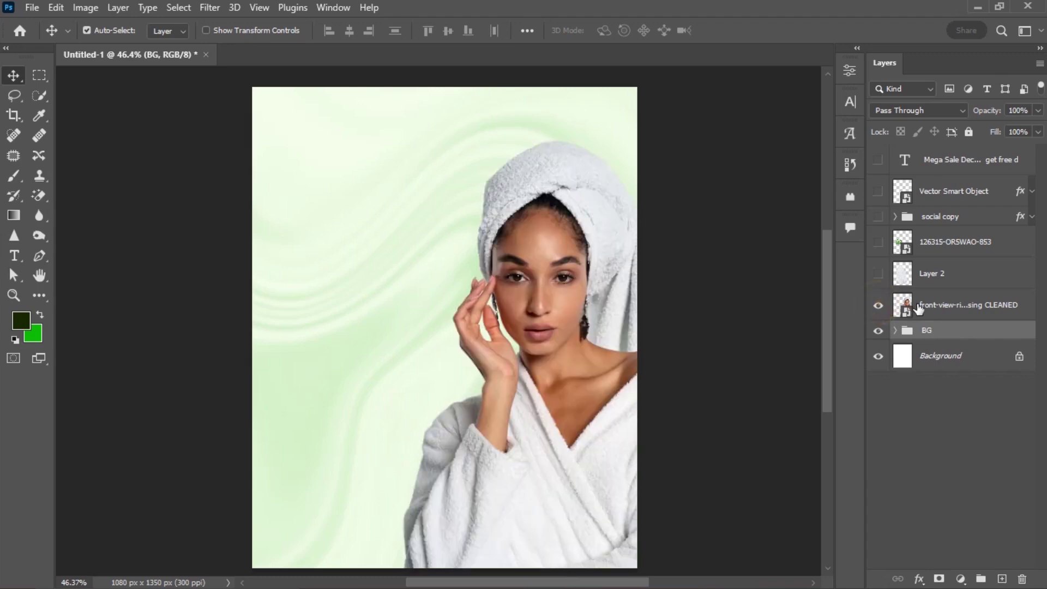
{"action": "left_click", "coordinate": [949, 310]}
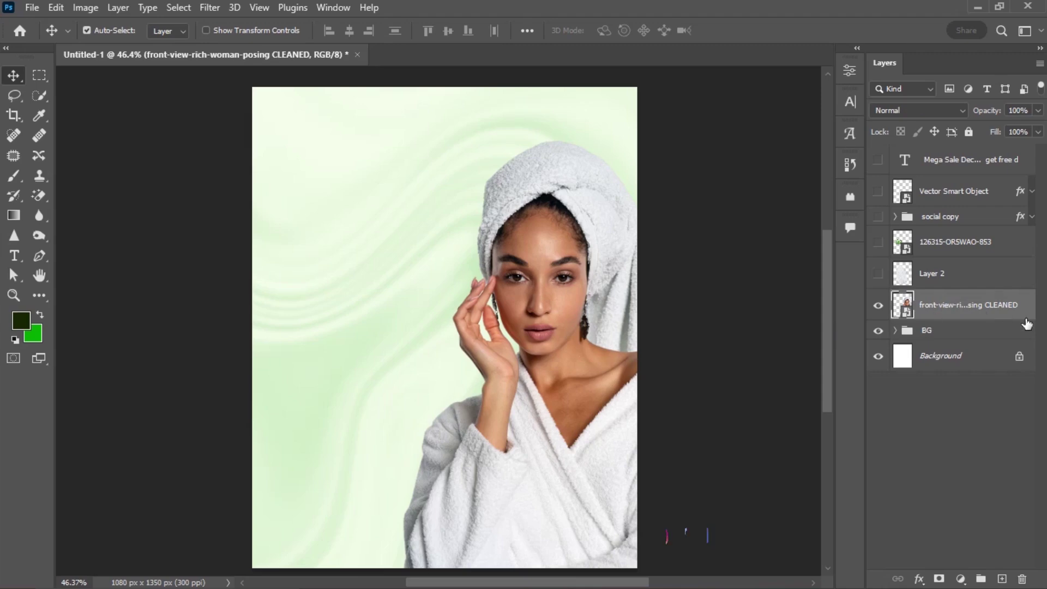
{"action": "right_click", "coordinate": [1007, 317]}
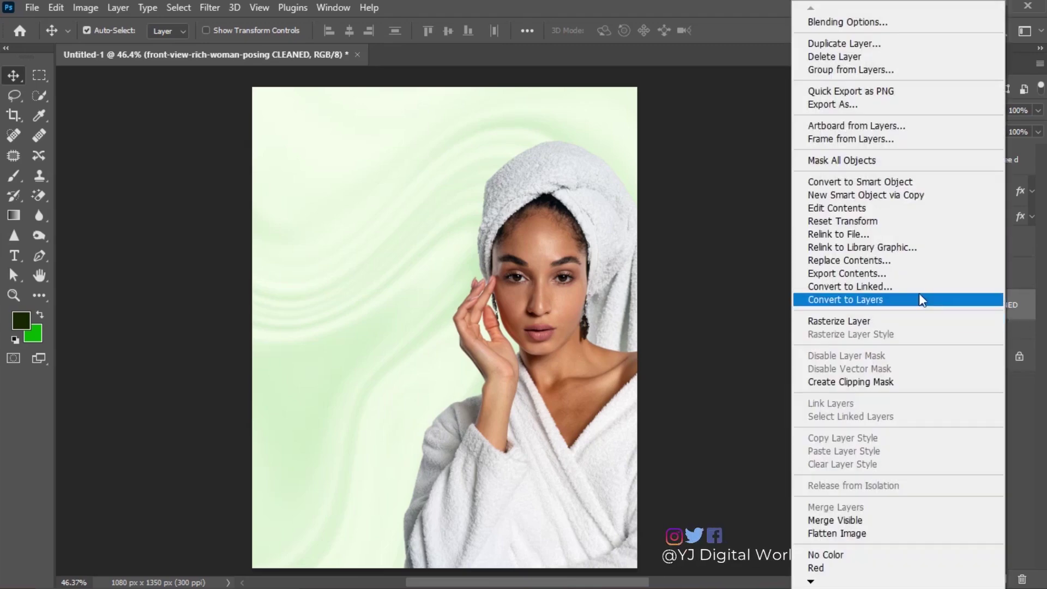
{"action": "left_click", "coordinate": [939, 187]}
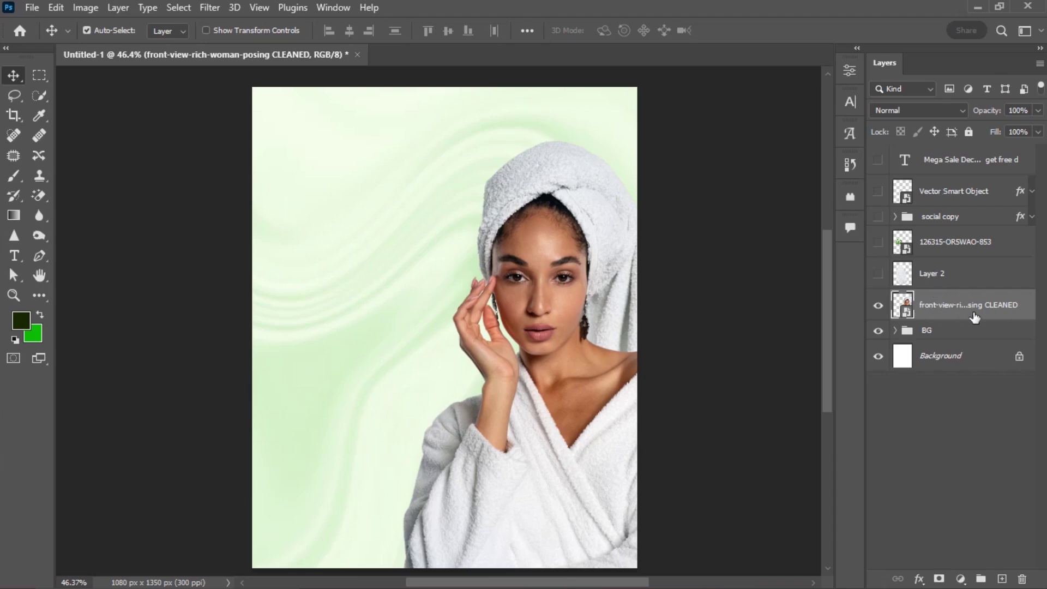
{"action": "key", "text": "ctrl+j"}
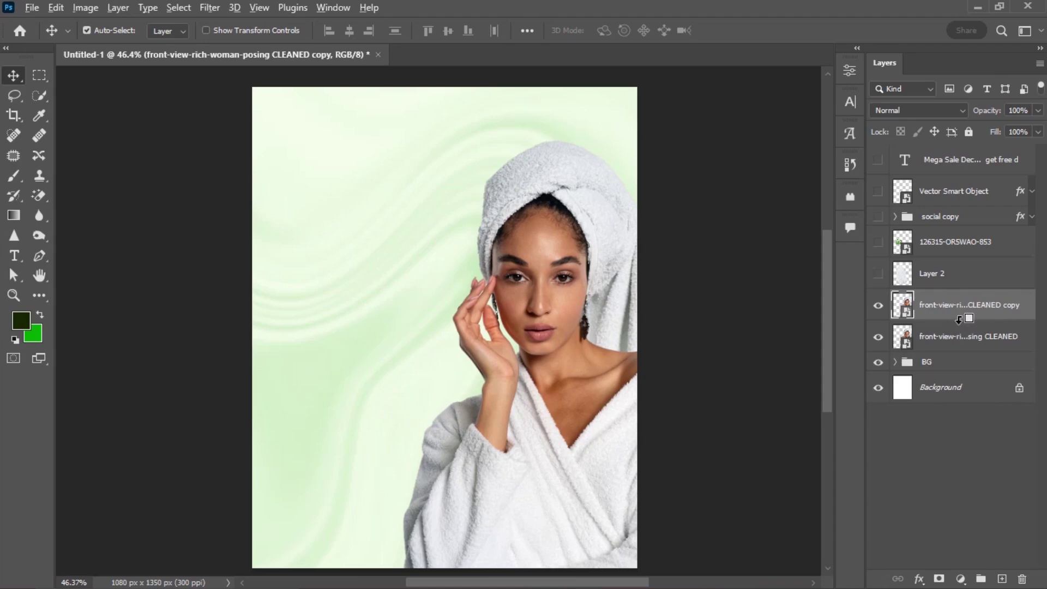
{"action": "left_click", "coordinate": [960, 318], "text": "alt"}
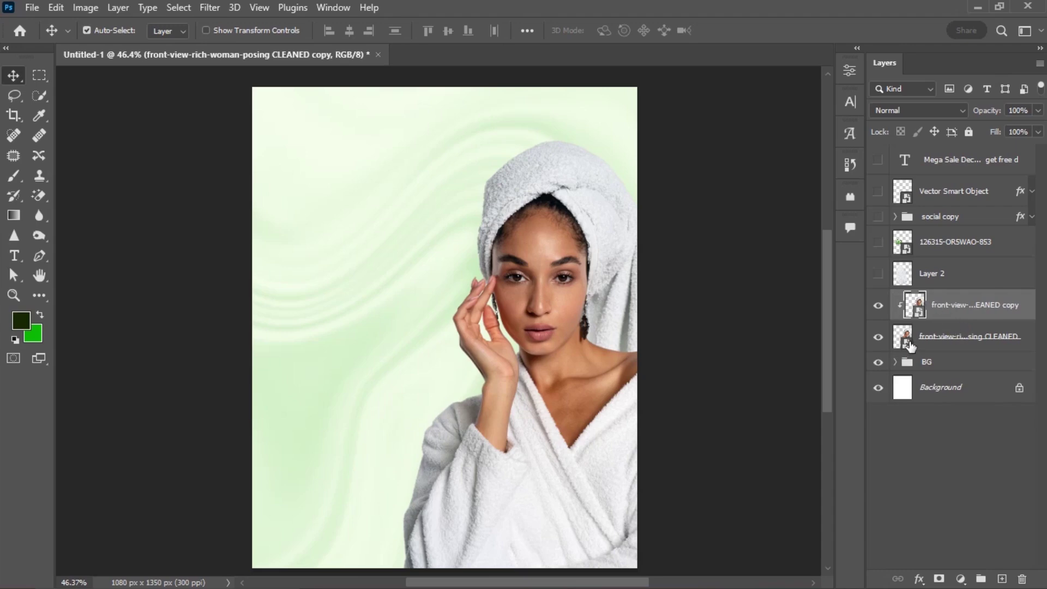
Apply a High Pass filter with a radius of 1.6 pixels to the clipped copy of the woman layer
{"action": "left_click", "coordinate": [209, 8]}
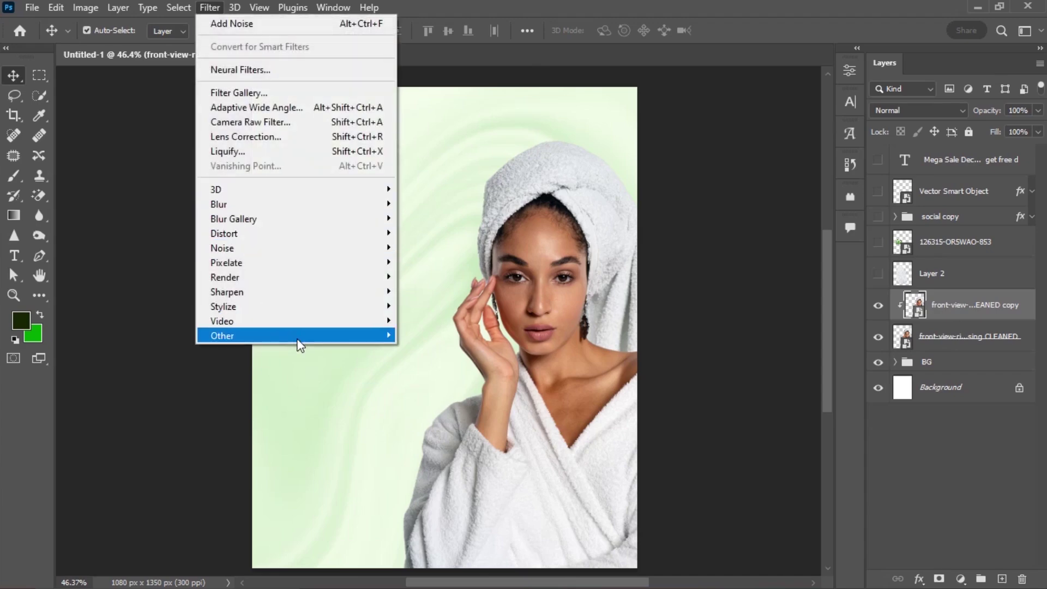
{"action": "mouse_move", "coordinate": [338, 337]}
{"action": "left_click", "coordinate": [424, 352]}
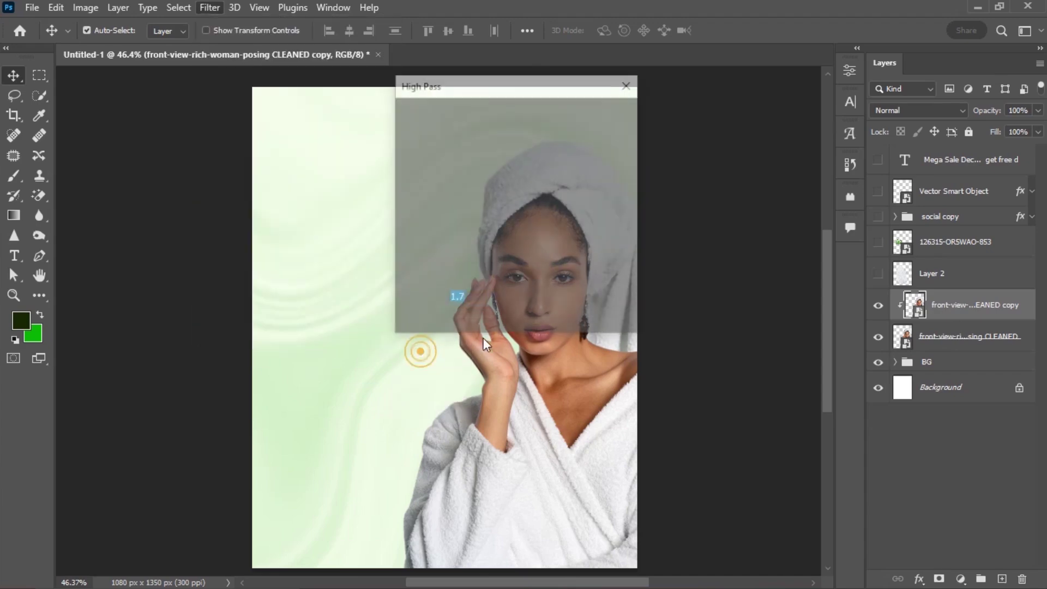
{"action": "left_click_drag", "start_coordinate": [548, 89], "coordinate": [808, 231]}
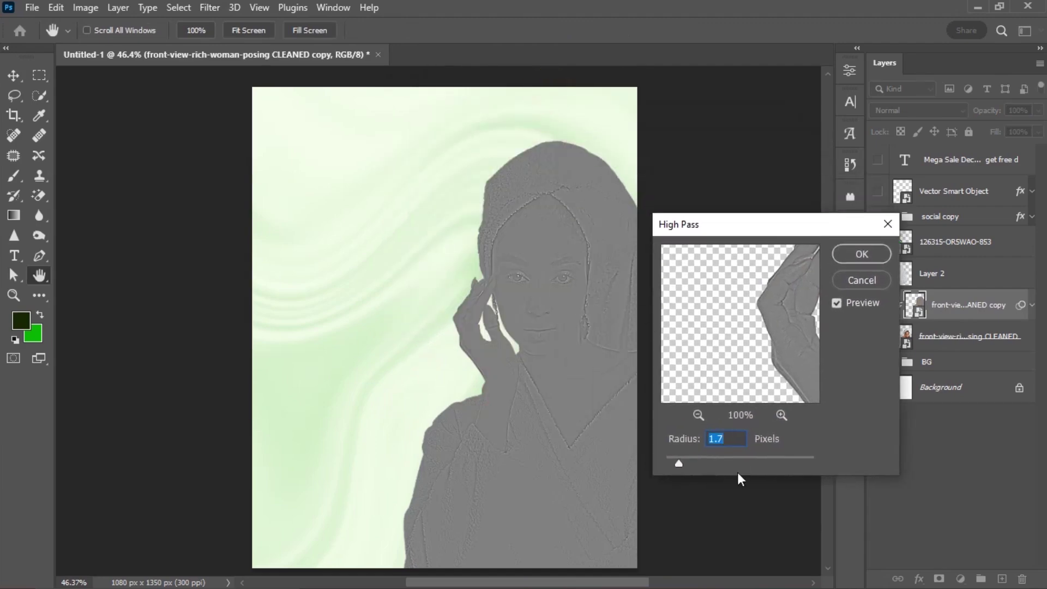
{"action": "left_click_drag", "start_coordinate": [786, 357], "coordinate": [764, 339]}
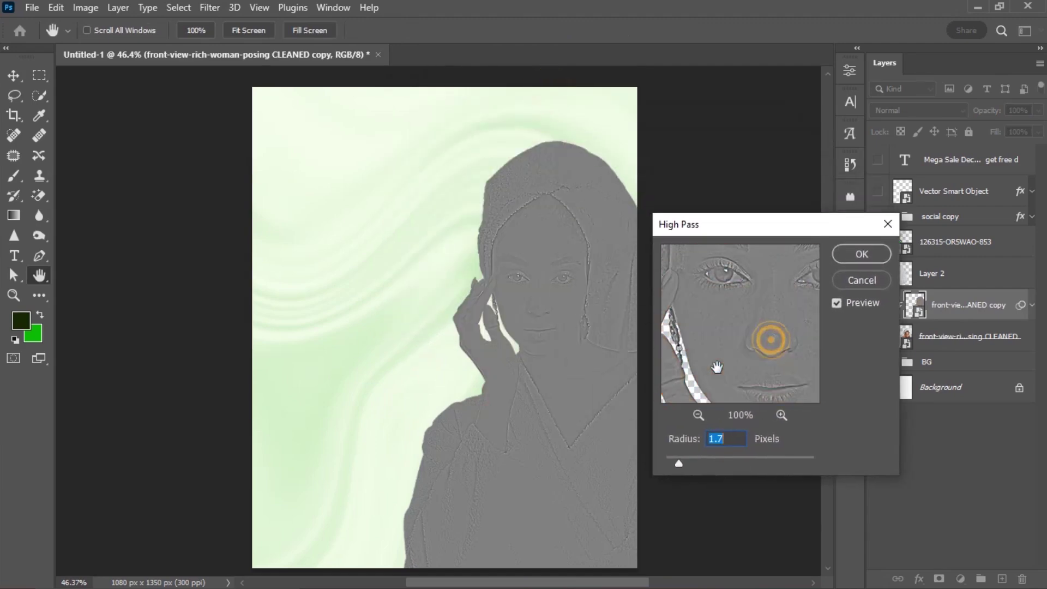
{"action": "left_click", "coordinate": [750, 345]}
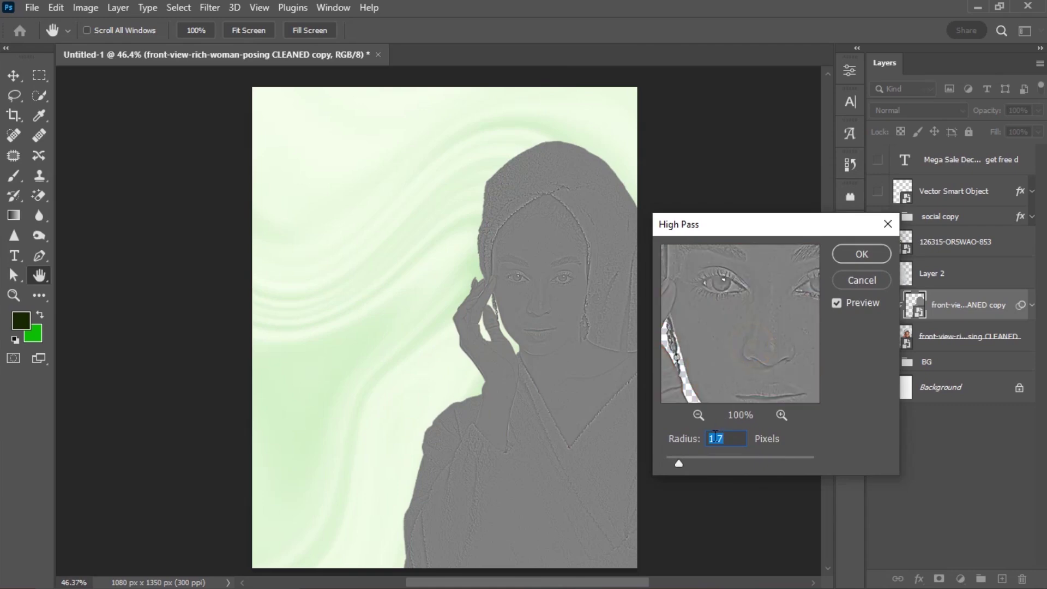
{"action": "left_click_drag", "start_coordinate": [740, 462], "coordinate": [679, 463]}
{"action": "left_click_drag", "start_coordinate": [791, 296], "coordinate": [755, 339]}
{"action": "left_click_drag", "start_coordinate": [760, 300], "coordinate": [755, 313]}
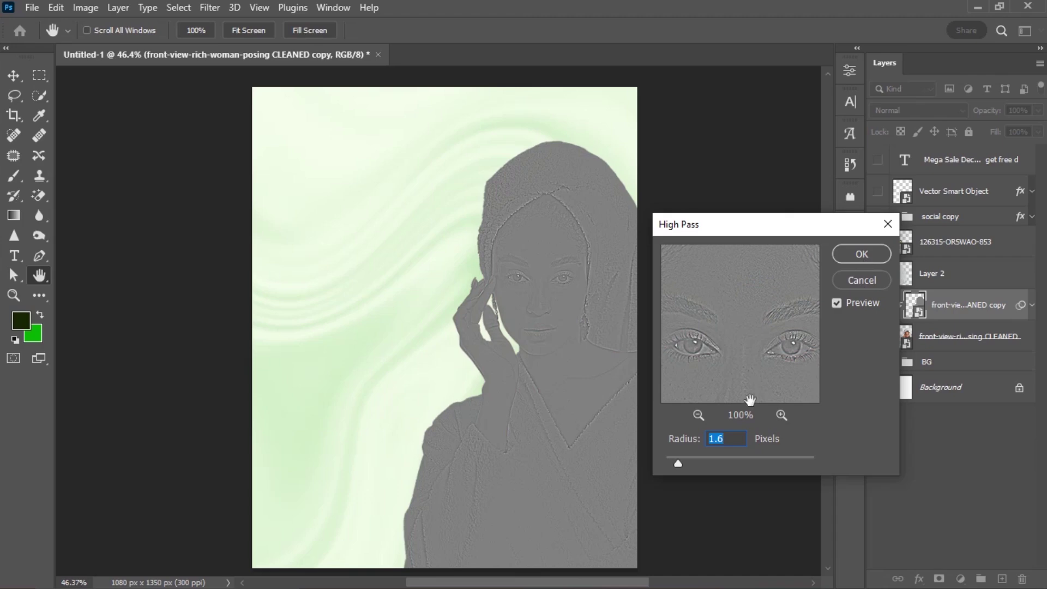
{"action": "left_click", "coordinate": [869, 252]}
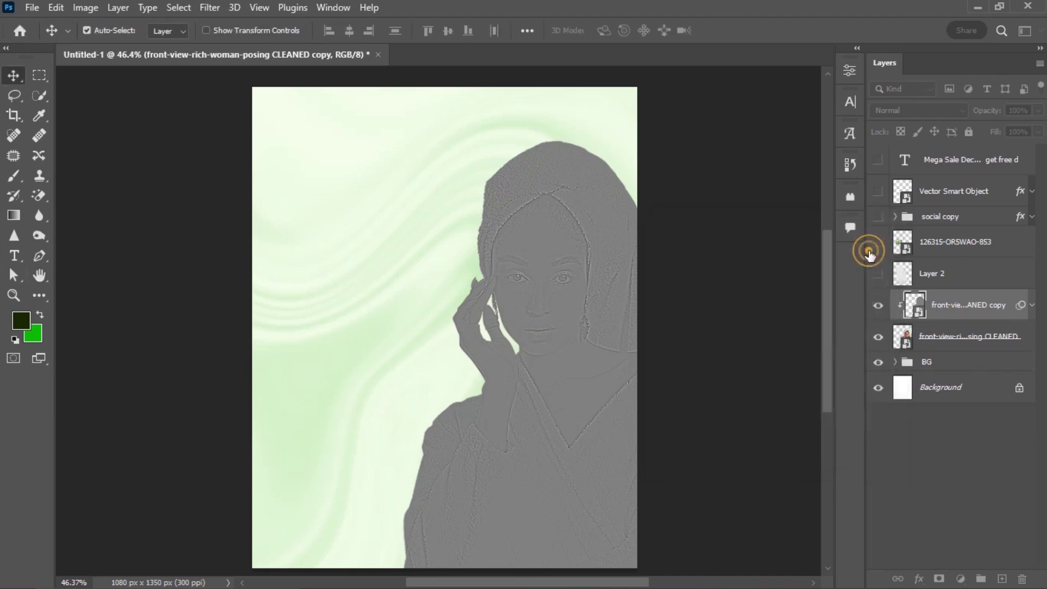
Set the High Pass copy's blend mode to Soft Light, collapse its filter list and compare the sharpening on and off
{"action": "left_click", "coordinate": [930, 110]}
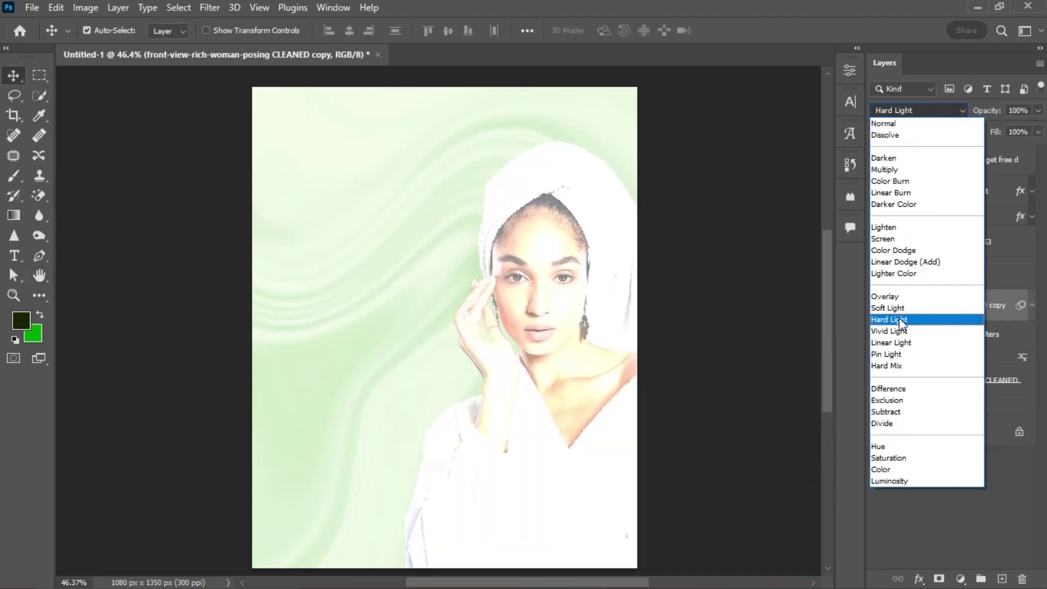
{"action": "left_click", "coordinate": [909, 309]}
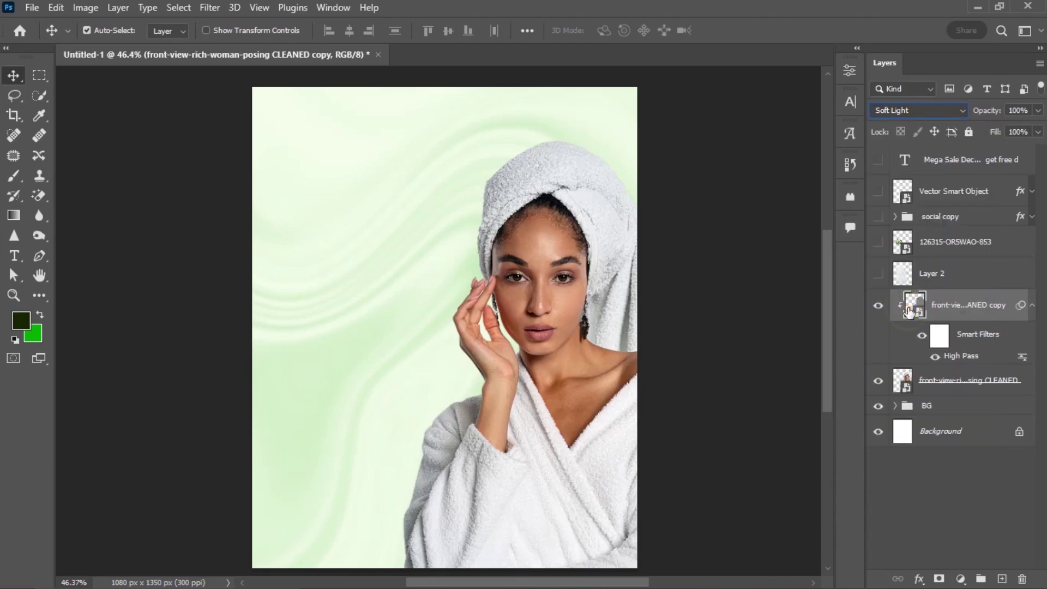
{"action": "left_click", "coordinate": [1032, 305]}
{"action": "left_click", "coordinate": [879, 307]}
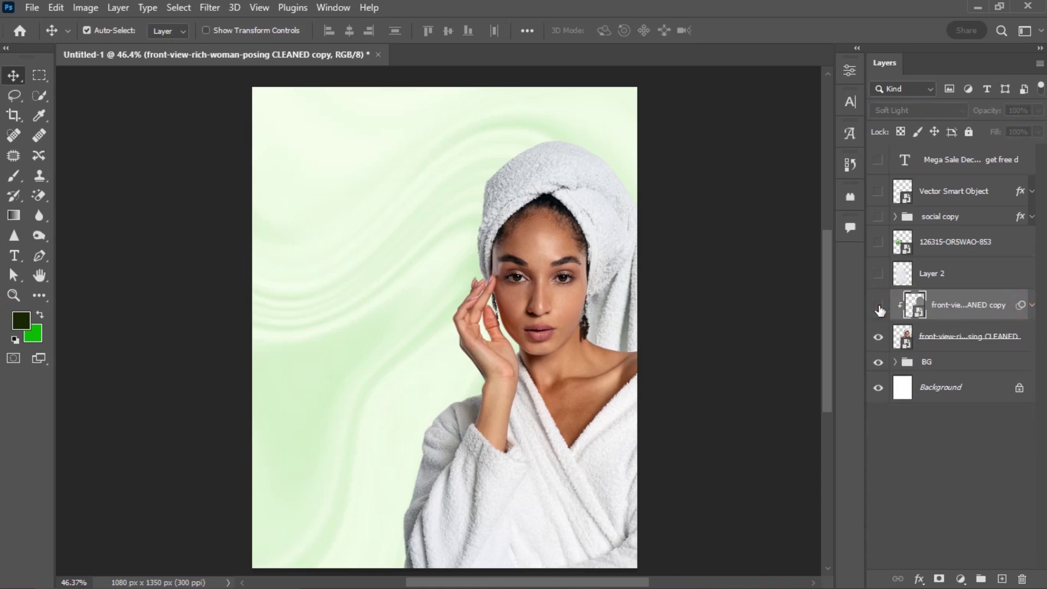
{"action": "left_click", "coordinate": [879, 307]}
{"action": "left_click", "coordinate": [878, 307]}
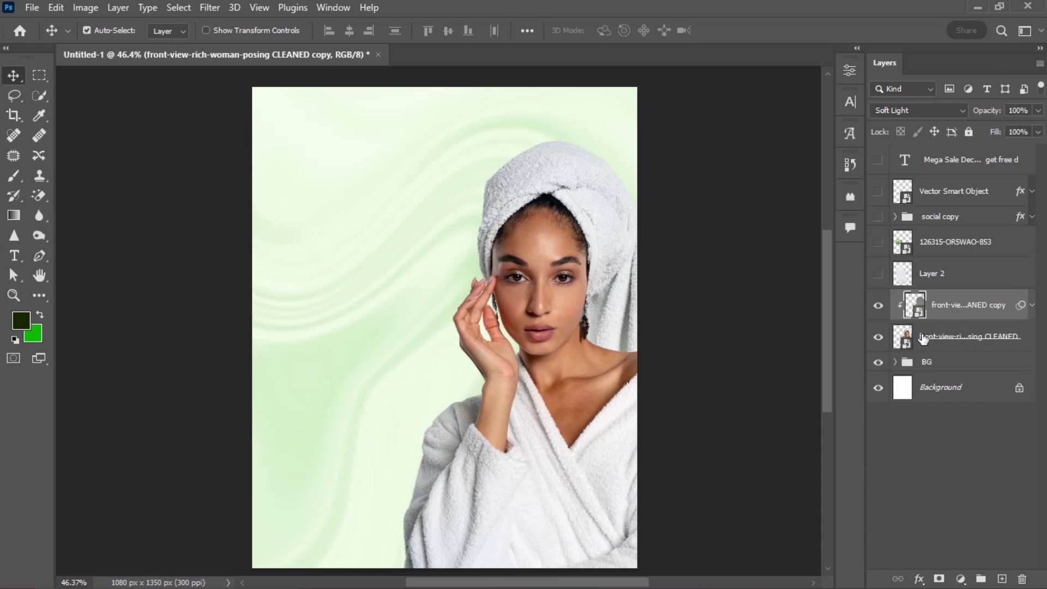
Add a Curves adjustment clipped to the woman, raising the highlights to brighten her and placing an anchor point in the shadows
{"action": "left_click", "coordinate": [961, 579]}
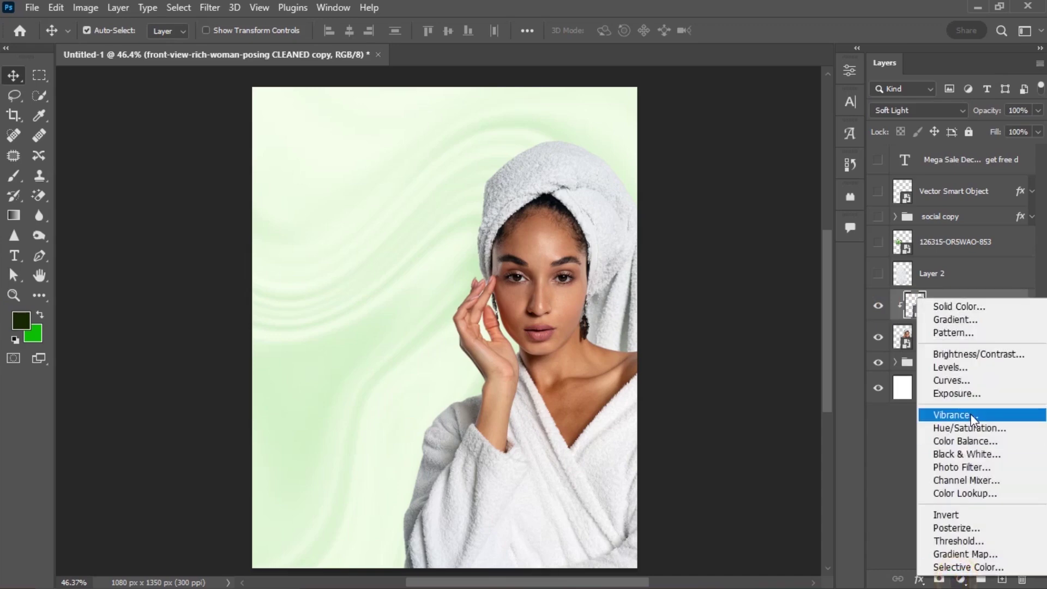
{"action": "left_click", "coordinate": [964, 383]}
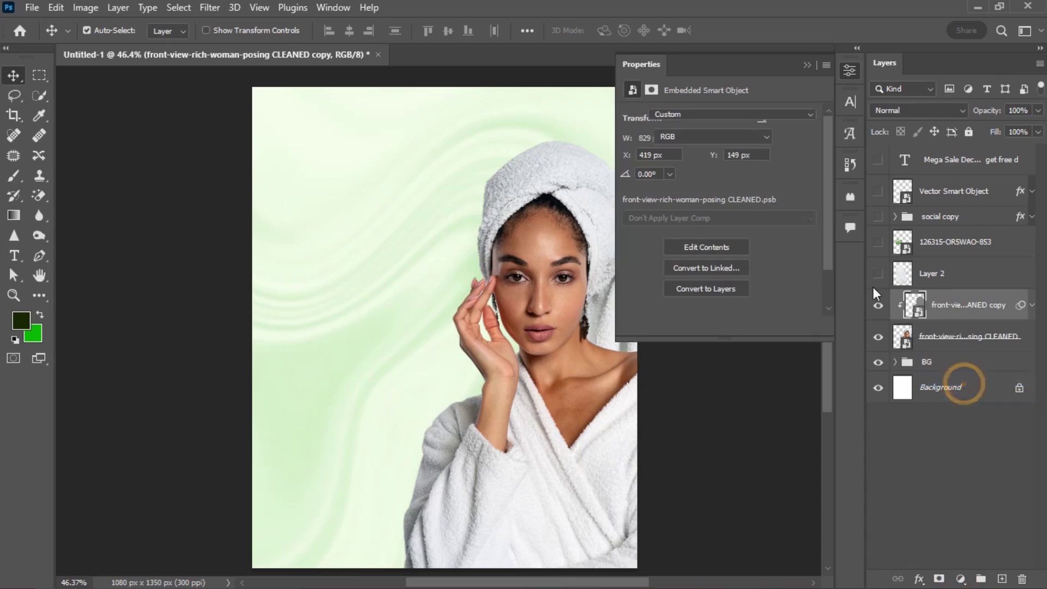
{"action": "left_click", "coordinate": [719, 327]}
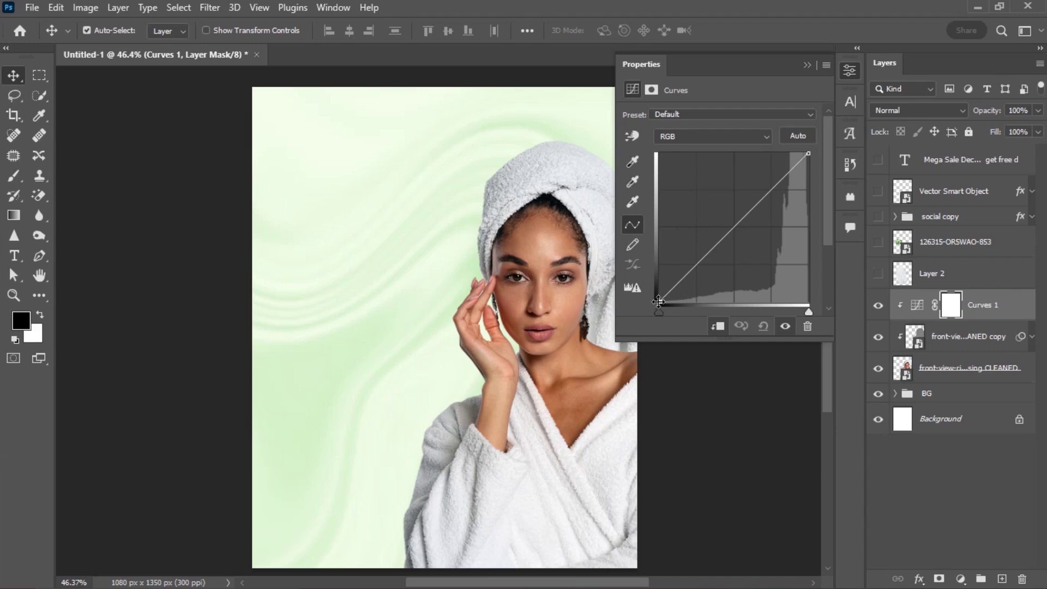
{"action": "left_click", "coordinate": [777, 184]}
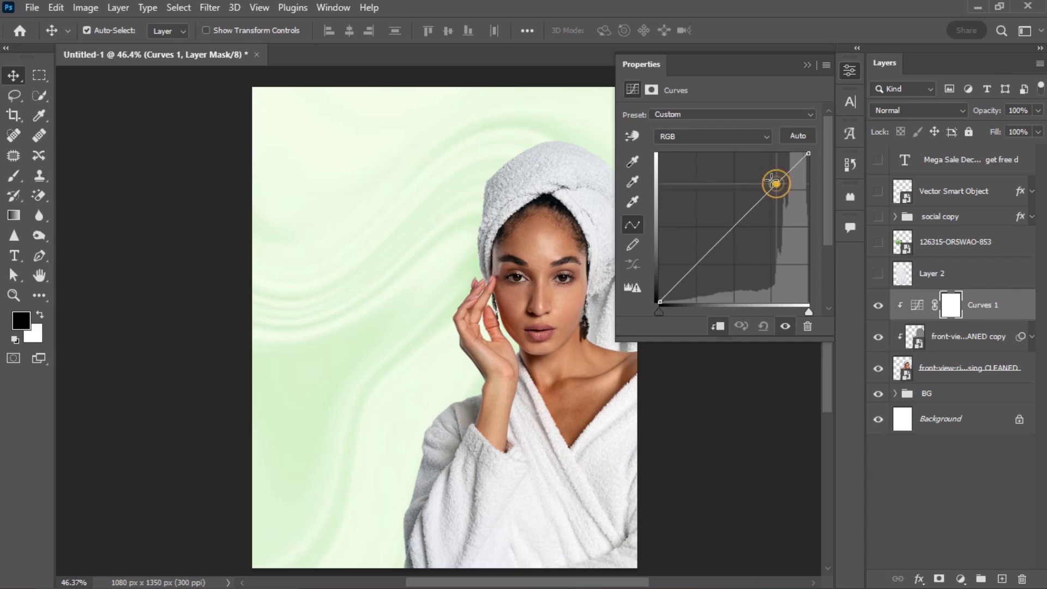
{"action": "left_click_drag", "start_coordinate": [771, 174], "coordinate": [769, 175]}
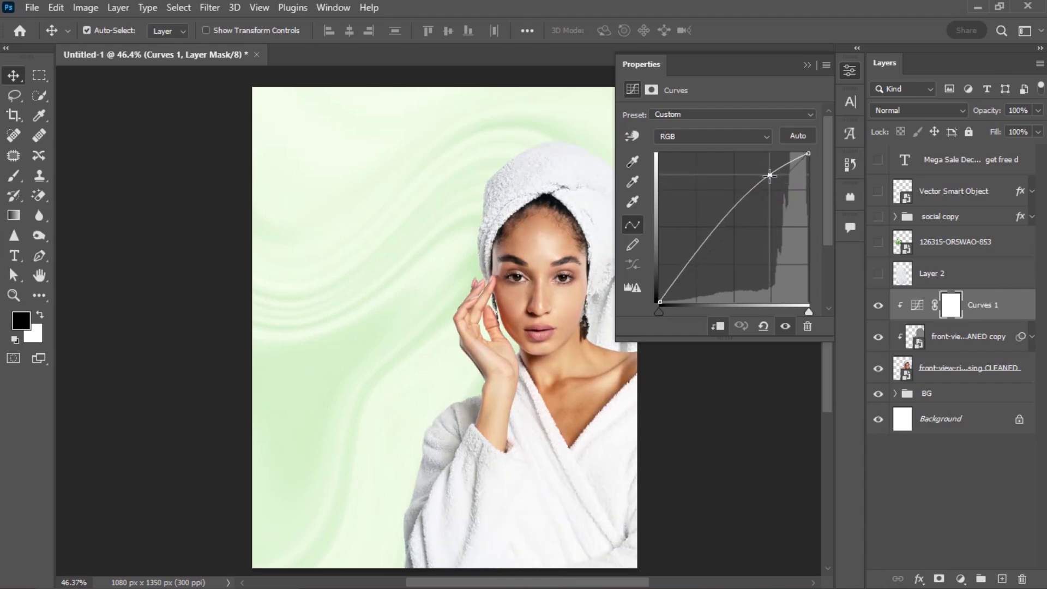
{"action": "left_click", "coordinate": [685, 270]}
{"action": "mouse_move", "coordinate": [685, 270]}
{"action": "left_mouse_down"}
{"action": "mouse_move", "coordinate": [695, 284]}
{"action": "mouse_move", "coordinate": [685, 271]}
{"action": "left_mouse_up"}
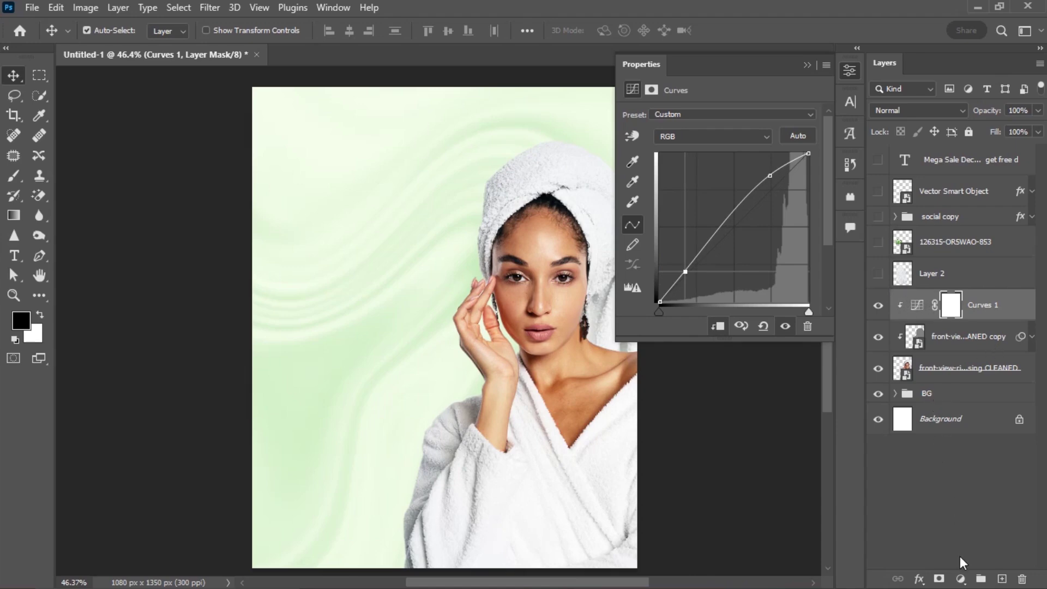
Add a Hue/Saturation adjustment clipped to the woman and slightly lower its saturation
{"action": "left_click", "coordinate": [962, 579]}
{"action": "left_click", "coordinate": [990, 436]}
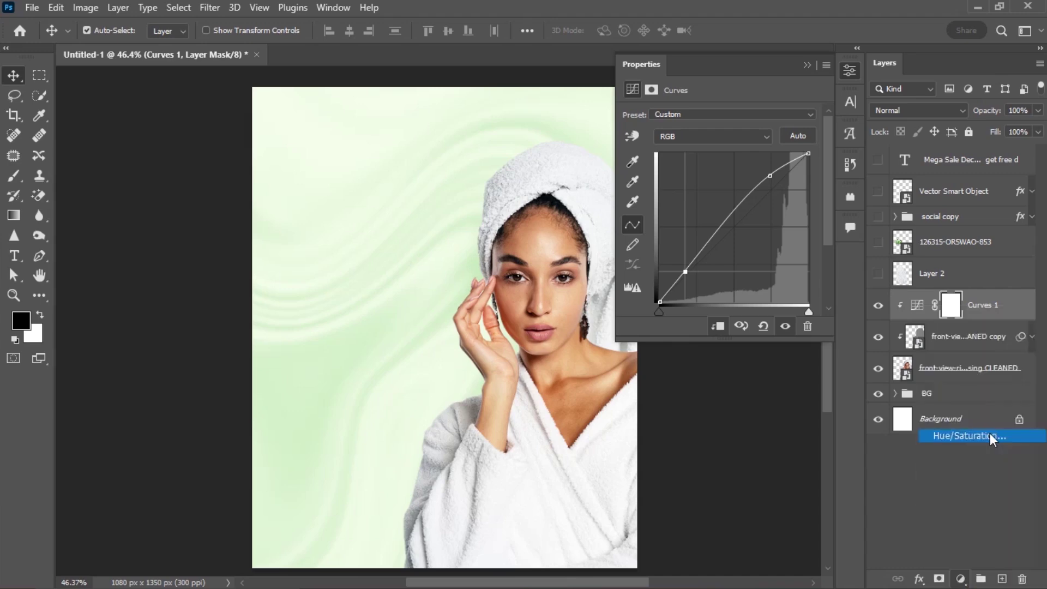
{"action": "left_click", "coordinate": [718, 326]}
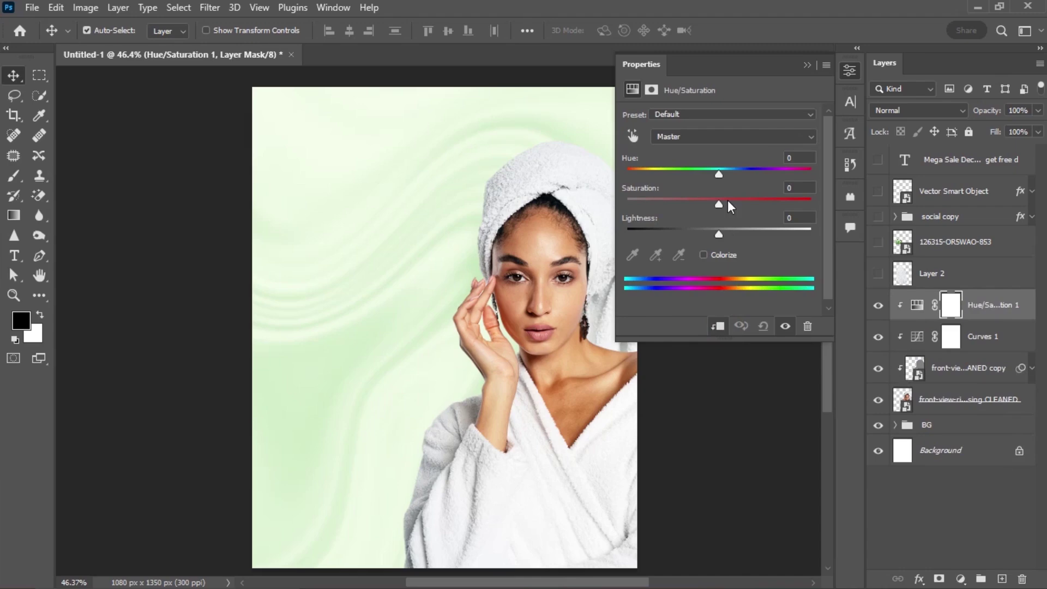
{"action": "left_click_drag", "start_coordinate": [717, 203], "coordinate": [699, 204]}
{"action": "left_click", "coordinate": [808, 66]}
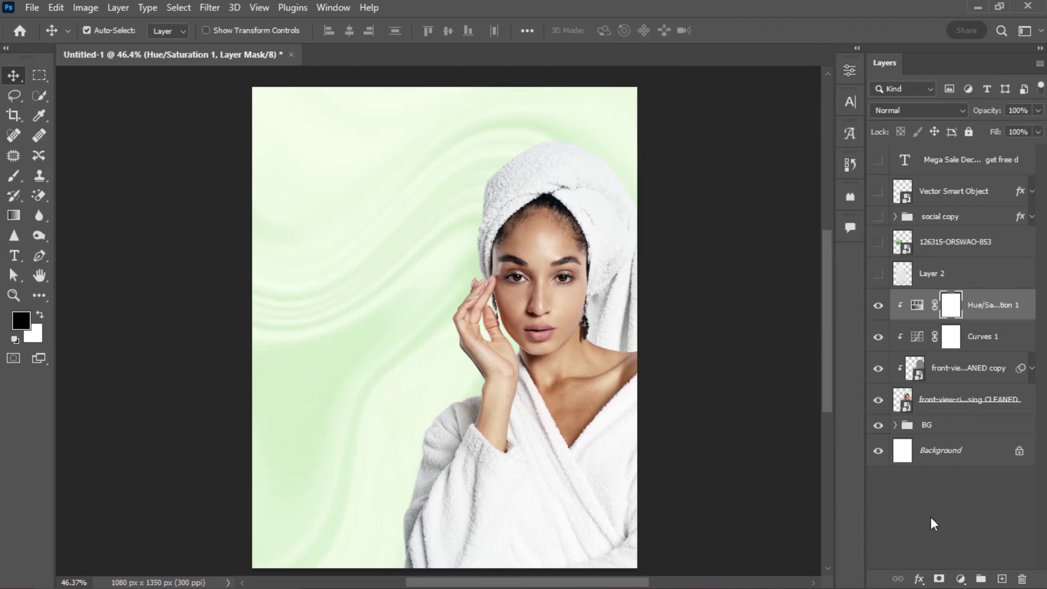
Add a Color Balance adjustment clipped to the woman, shifting its midtones toward red and setting yellow-blue to -24
{"action": "left_click", "coordinate": [961, 579]}
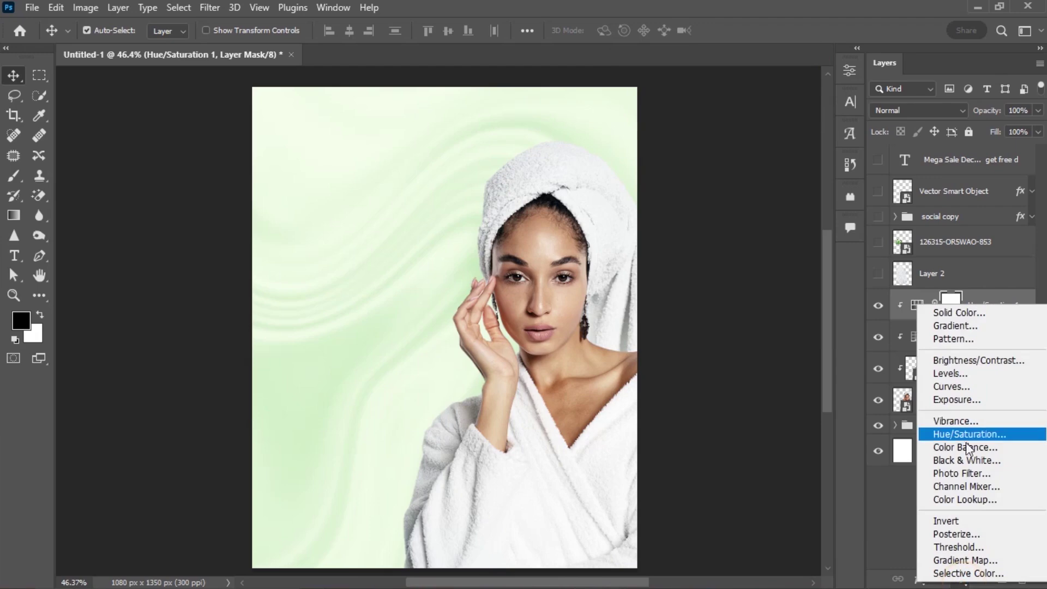
{"action": "left_click", "coordinate": [981, 450]}
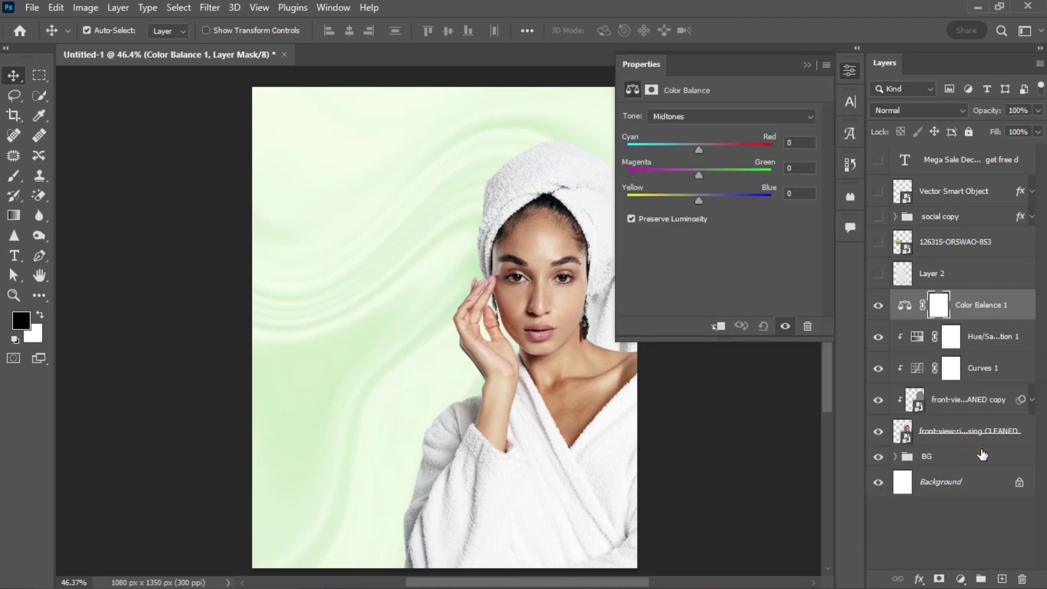
{"action": "left_click", "coordinate": [719, 327]}
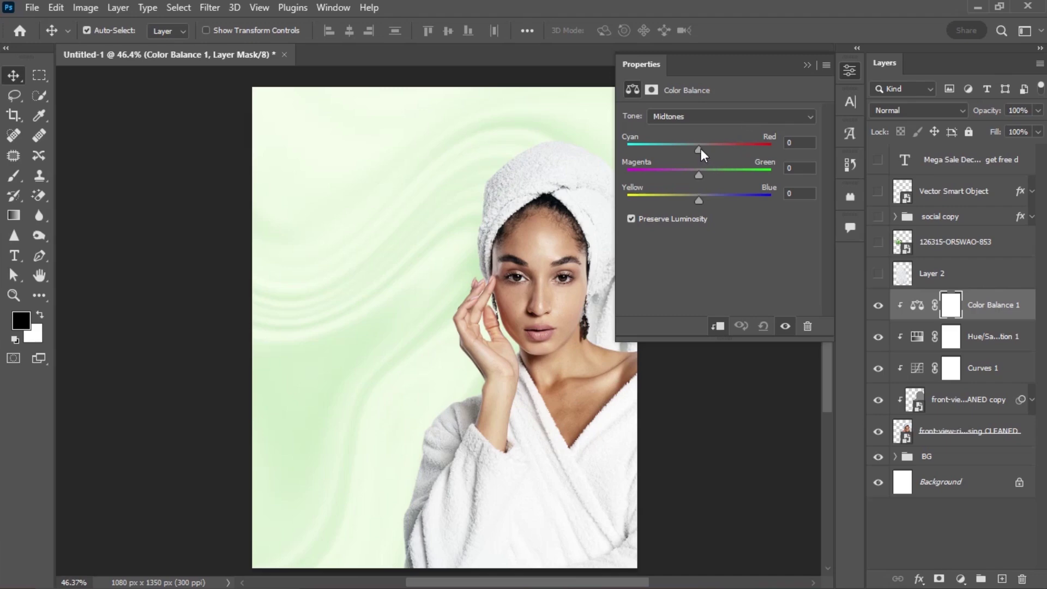
{"action": "left_click_drag", "start_coordinate": [700, 148], "coordinate": [715, 149]}
{"action": "left_click_drag", "start_coordinate": [716, 148], "coordinate": [721, 149]}
{"action": "left_click_drag", "start_coordinate": [726, 148], "coordinate": [729, 148]}
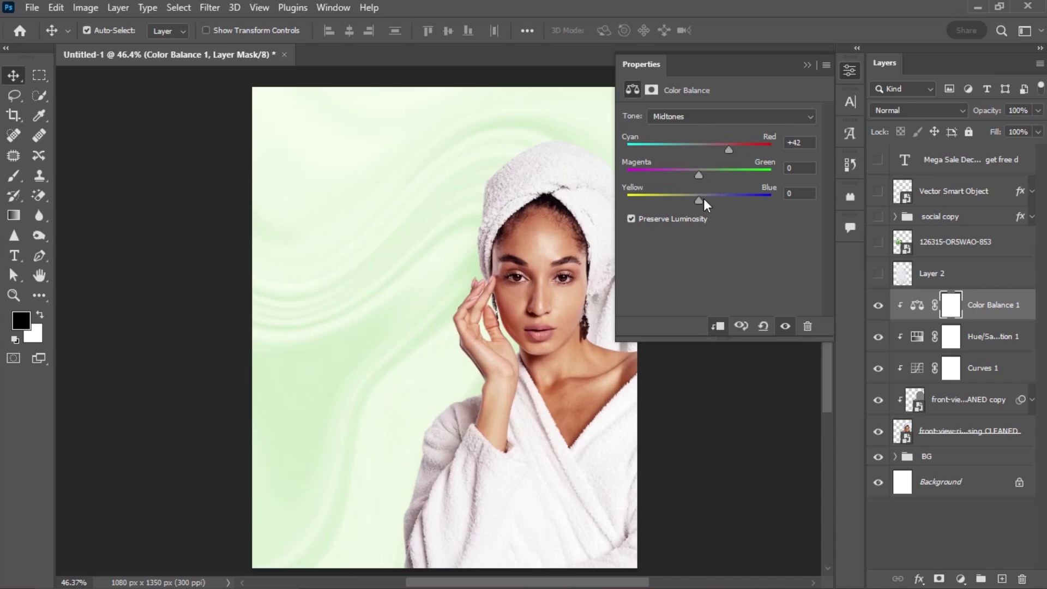
{"action": "left_click_drag", "start_coordinate": [699, 200], "coordinate": [685, 203]}
{"action": "left_click_drag", "start_coordinate": [729, 147], "coordinate": [725, 149]}
Shift the Color Balance highlights slightly toward cyan and set their yellow-blue value to -4
{"action": "left_click", "coordinate": [735, 116]}
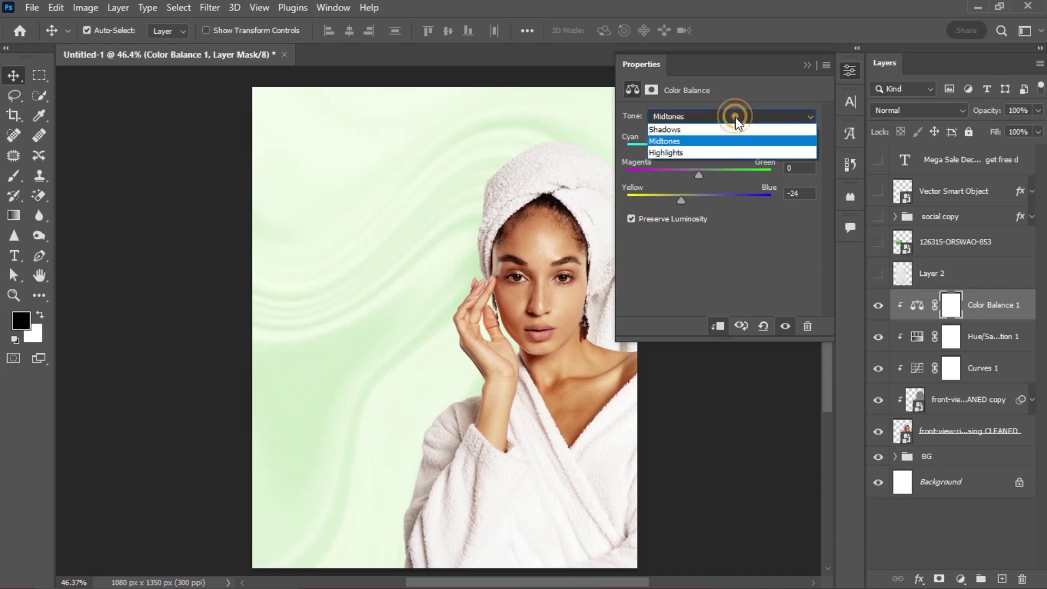
{"action": "left_click", "coordinate": [715, 153]}
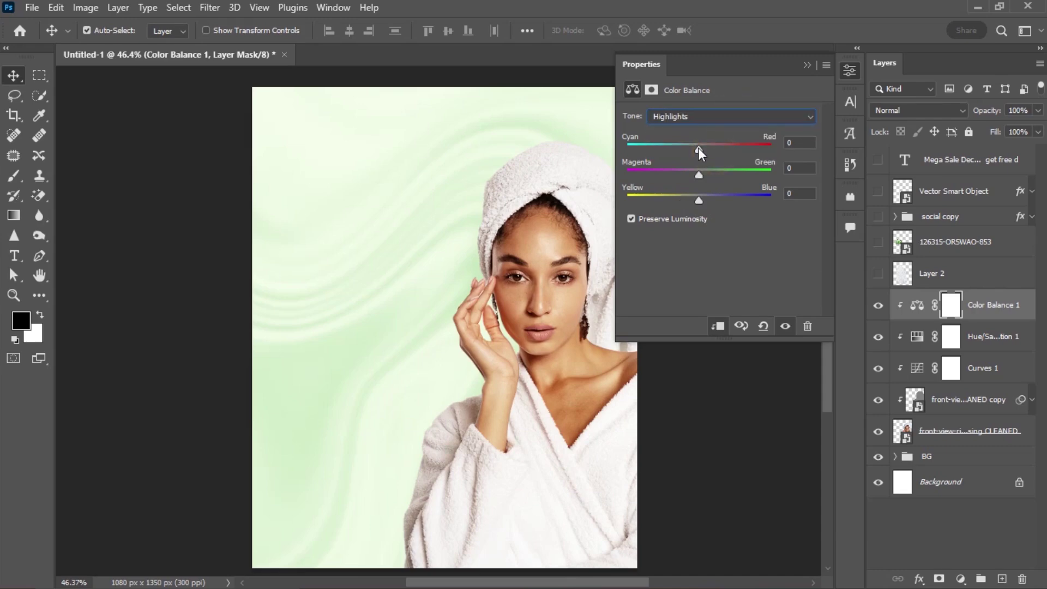
{"action": "left_click_drag", "start_coordinate": [699, 149], "coordinate": [690, 148]}
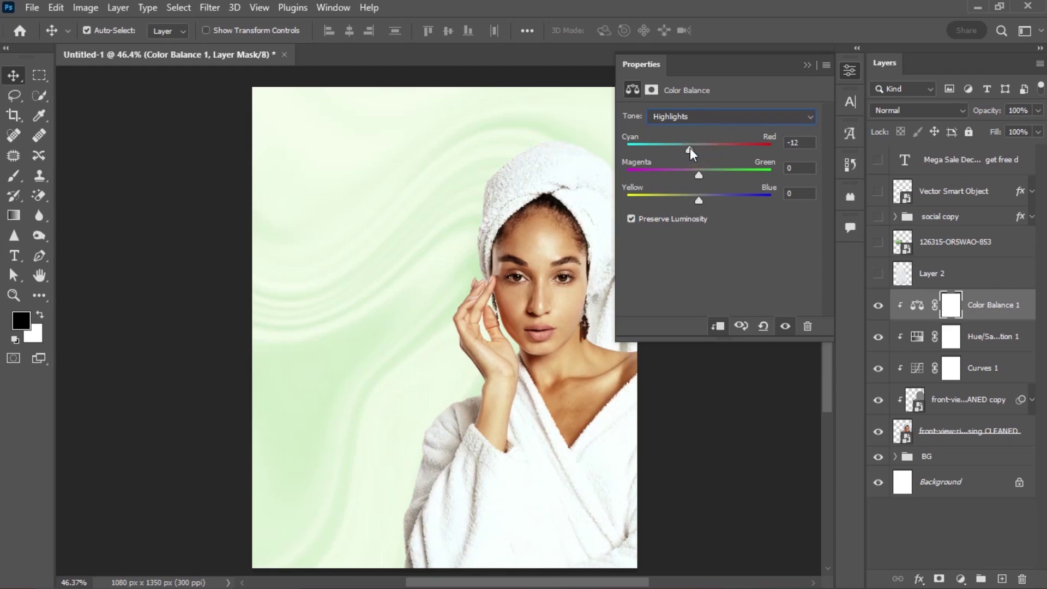
{"action": "left_click_drag", "start_coordinate": [690, 148], "coordinate": [692, 148]}
{"action": "left_click_drag", "start_coordinate": [699, 199], "coordinate": [695, 198]}
Return to the Color Balance midtones, raise cyan-red to +56 and close the adjustment settings
{"action": "left_click", "coordinate": [755, 116]}
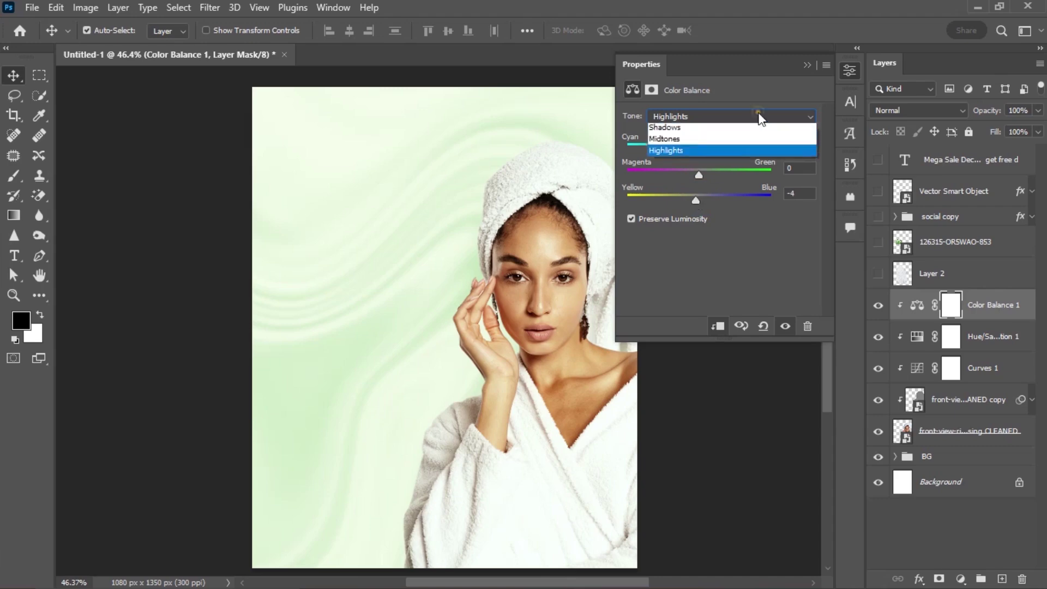
{"action": "left_click", "coordinate": [732, 139]}
{"action": "left_click_drag", "start_coordinate": [722, 150], "coordinate": [734, 149]}
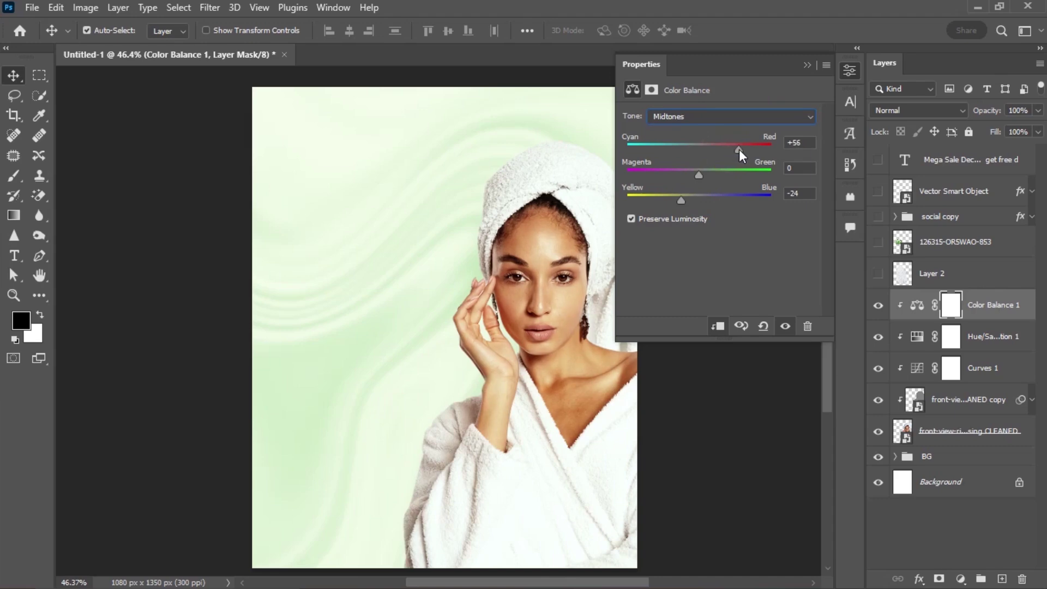
{"action": "left_click", "coordinate": [804, 64]}
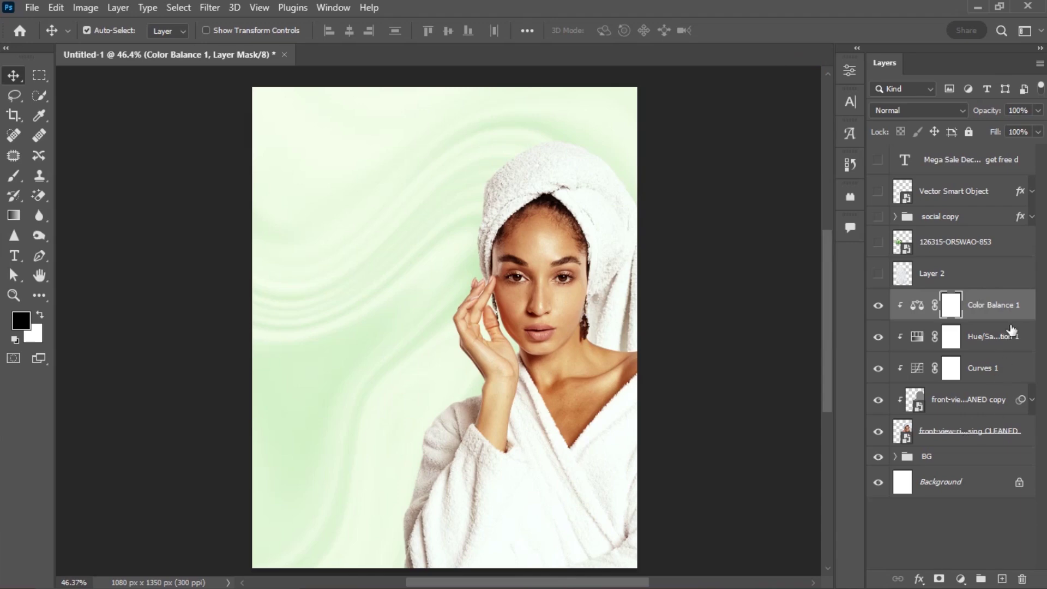
Group the woman layer with its clipped copy and adjustments, and name the group MODEL
{"action": "left_click", "coordinate": [1029, 298]}
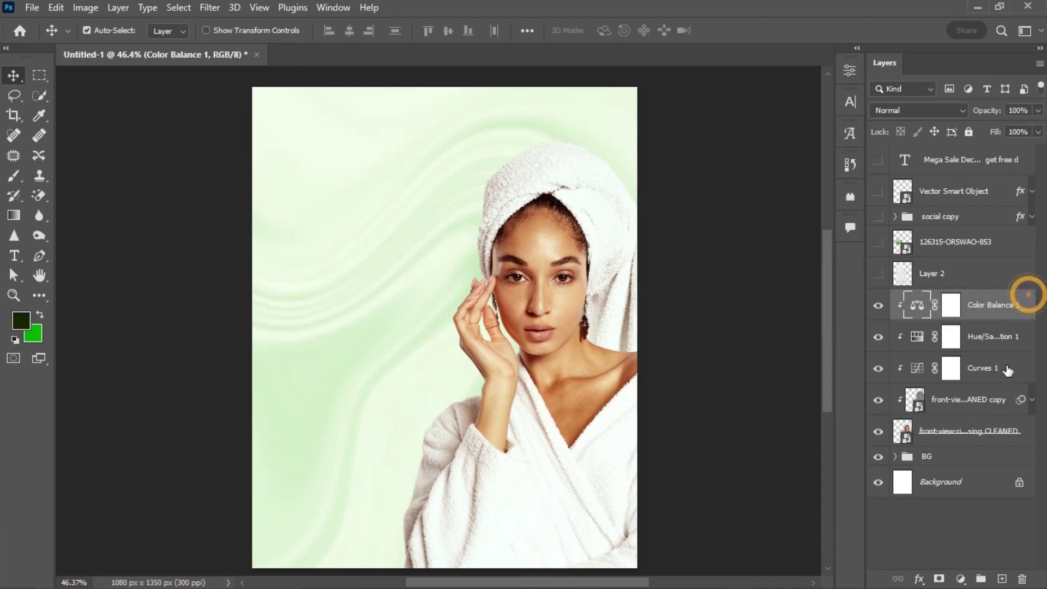
{"action": "left_click", "coordinate": [1016, 433], "text": "shift"}
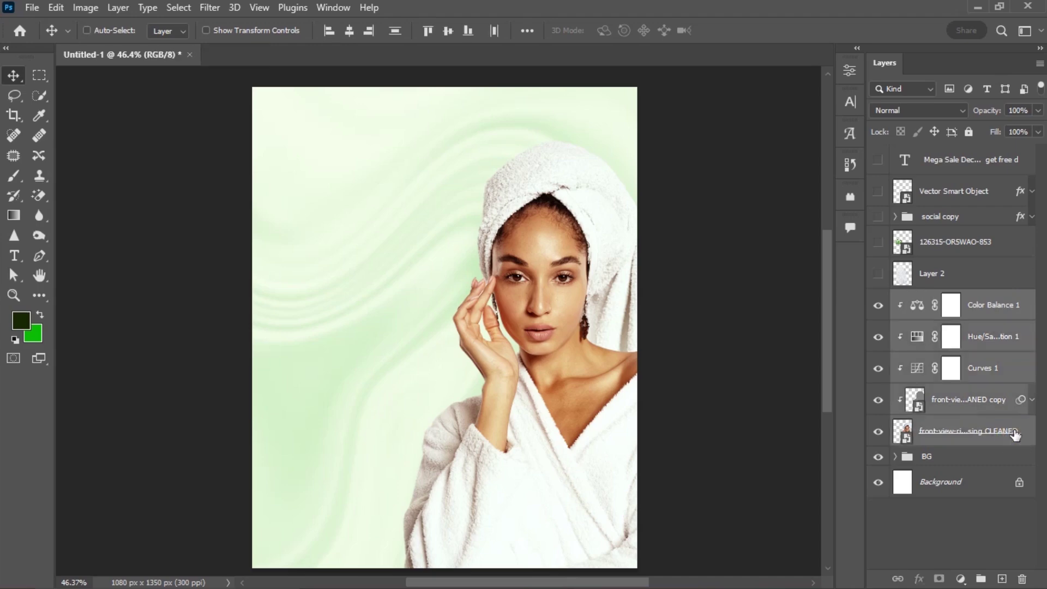
{"action": "key", "text": "ctrl+g"}
{"action": "double_click", "coordinate": [943, 299]}
{"action": "type", "text": "MO"}
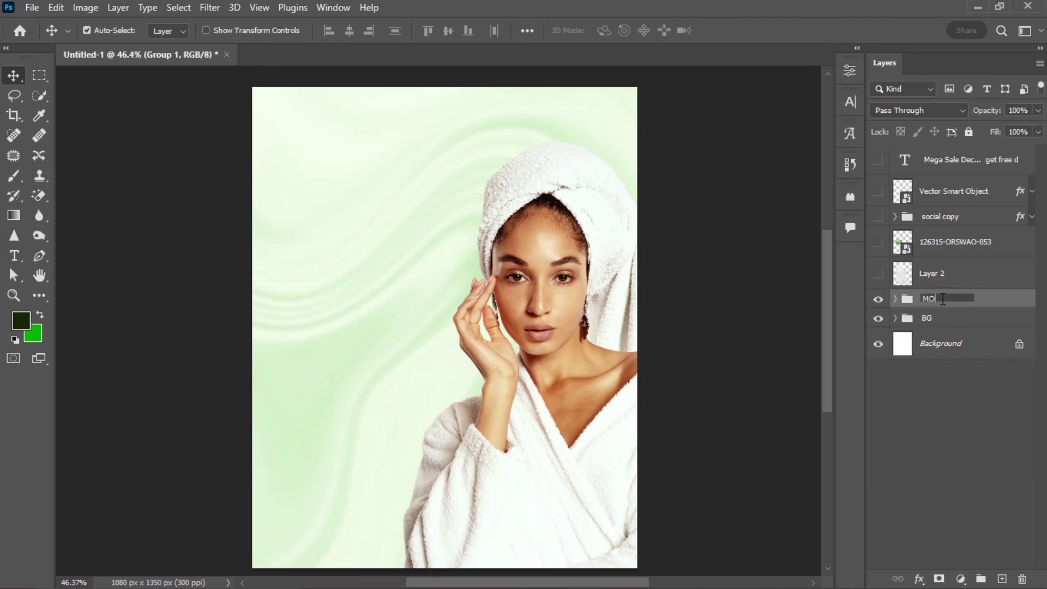
{"action": "type", "text": "DEL"}
{"action": "key", "text": "Return"}
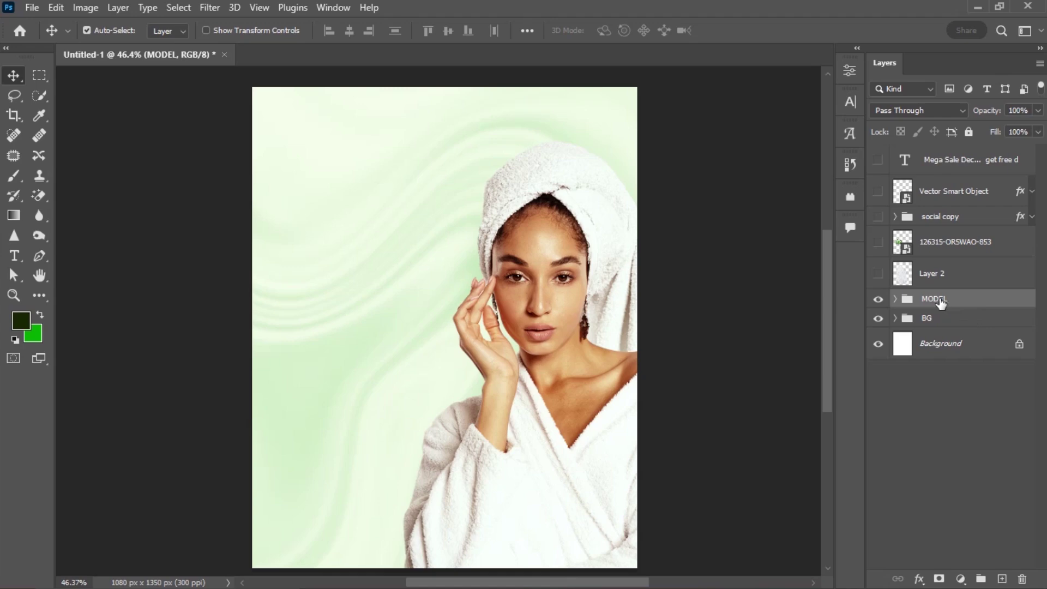
Create a guide layout with 60 px margins on all four sides of the canvas
{"action": "left_click", "coordinate": [260, 7]}
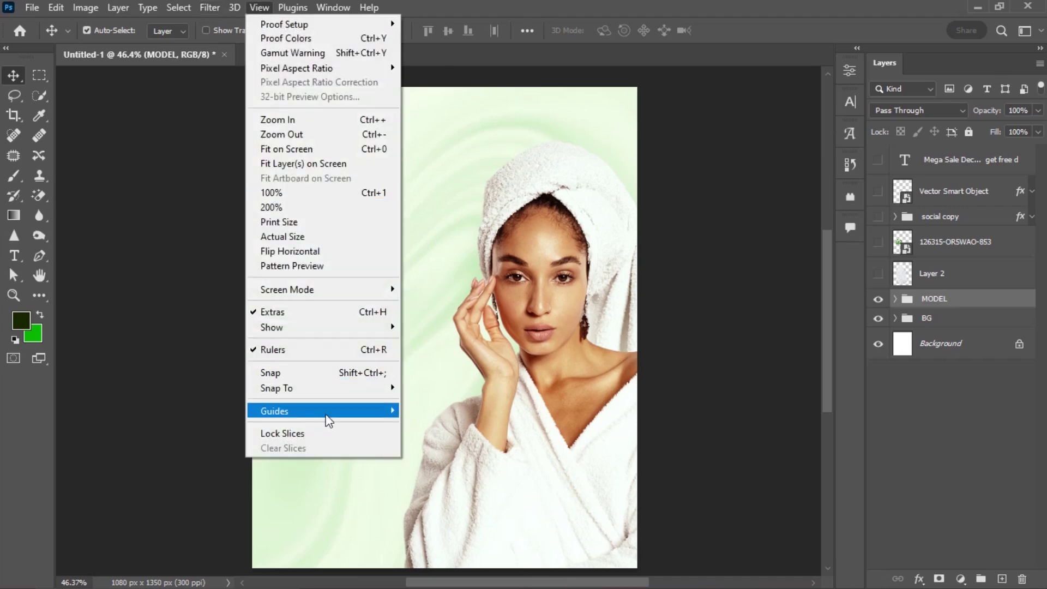
{"action": "mouse_move", "coordinate": [333, 414]}
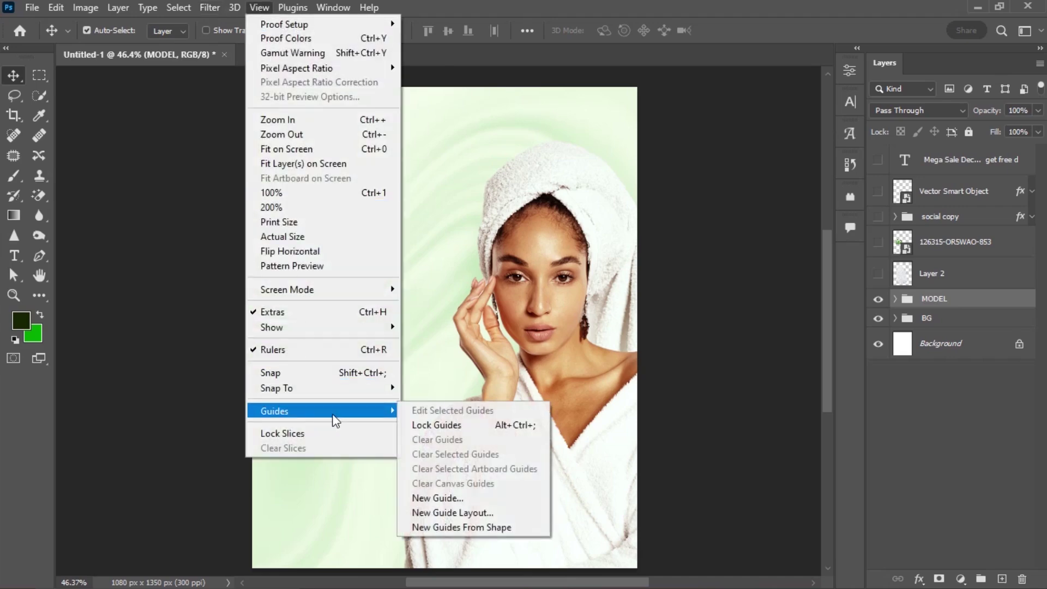
{"action": "left_click", "coordinate": [440, 513]}
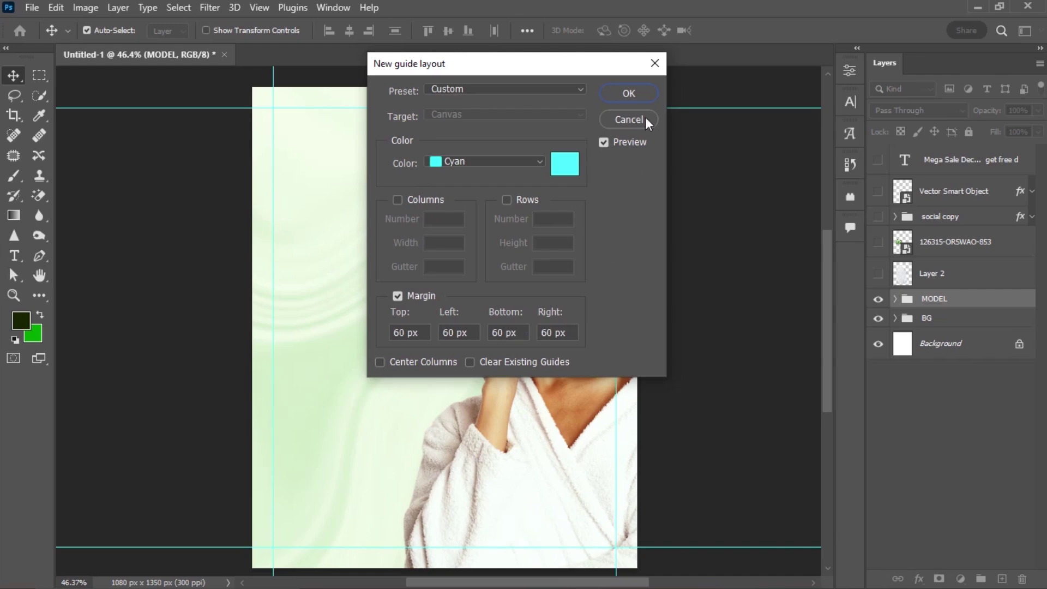
{"action": "left_click", "coordinate": [628, 96]}
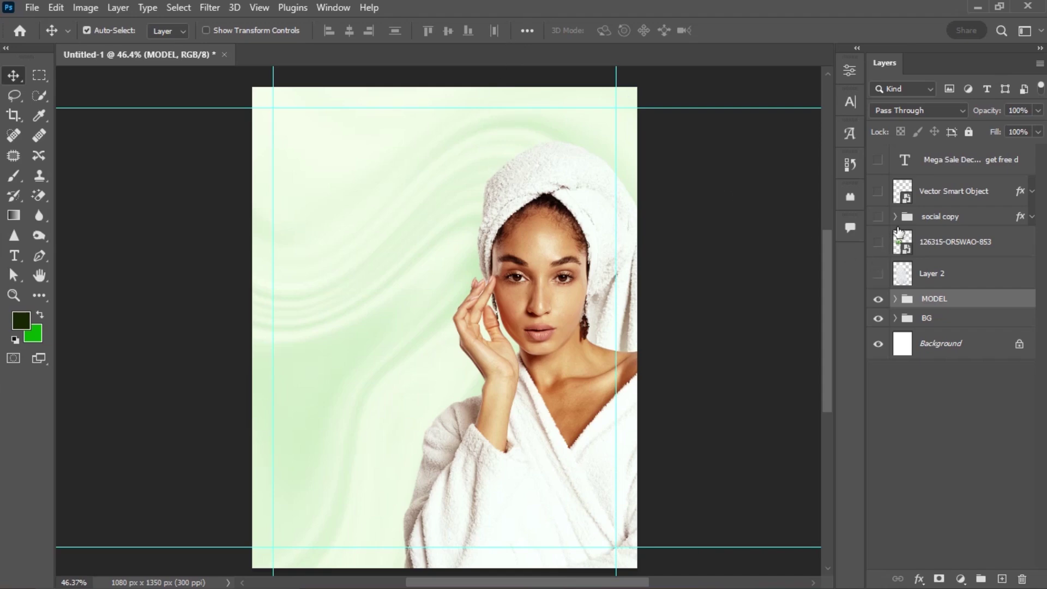
Show the sale text and product image layers, and place the product layer directly above the MODEL group
{"action": "left_click", "coordinate": [879, 161]}
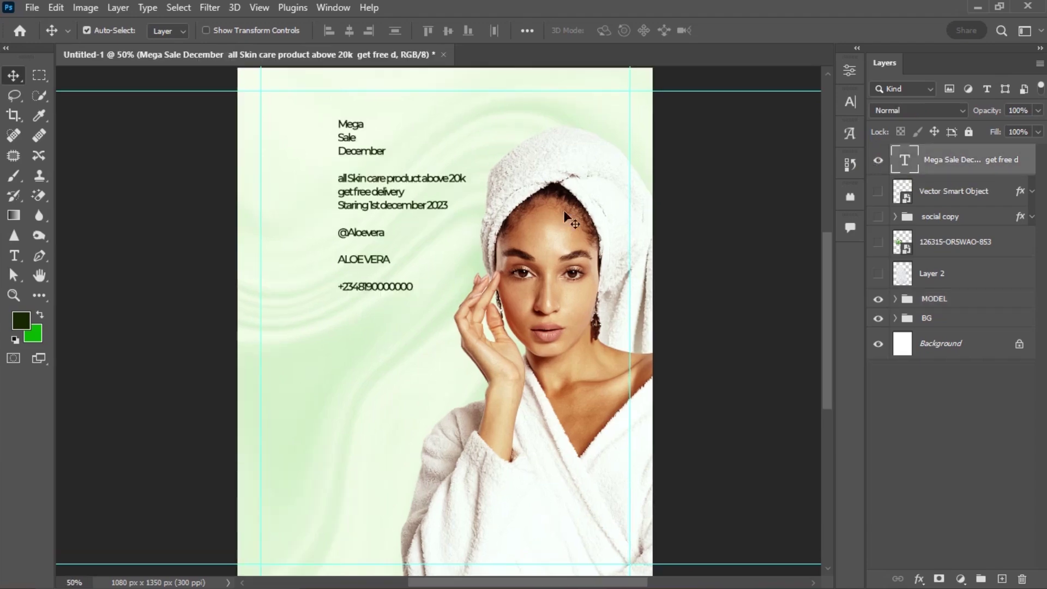
{"action": "left_click", "coordinate": [879, 244]}
{"action": "left_click_drag", "start_coordinate": [982, 248], "coordinate": [977, 287]}
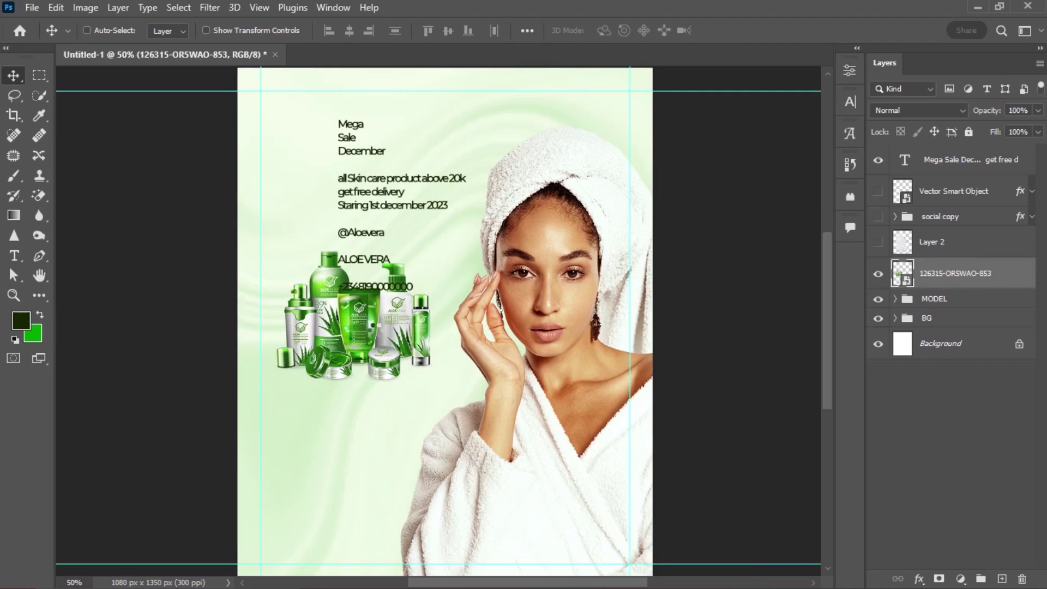
Move the skincare products to the flyer's lower left beside the woman, and shift the text block down above them
{"action": "key", "text": "ctrl+t"}
{"action": "left_click_drag", "start_coordinate": [338, 355], "coordinate": [336, 469]}
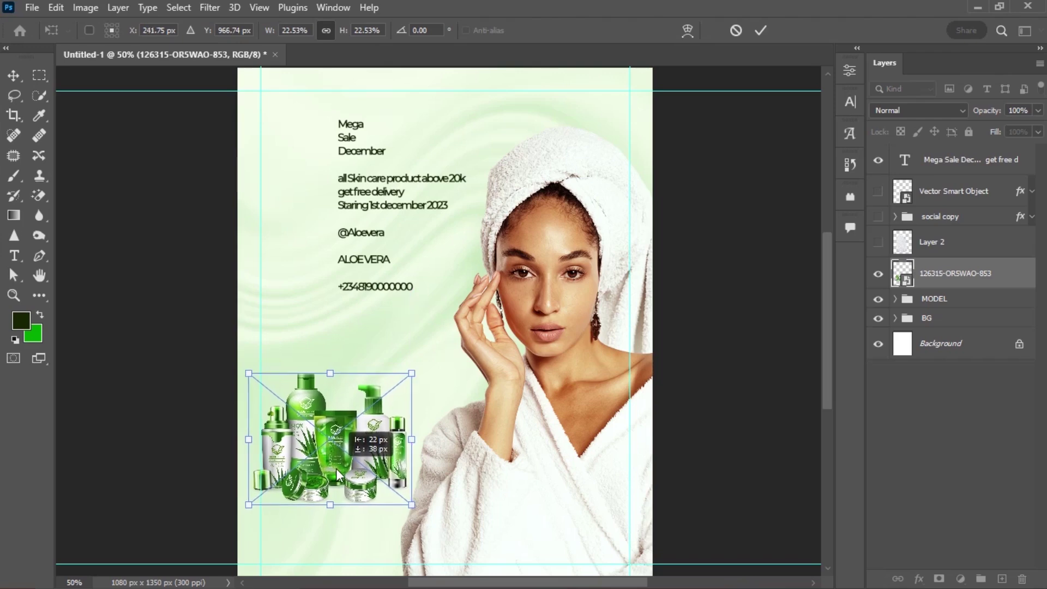
{"action": "key", "text": "Return"}
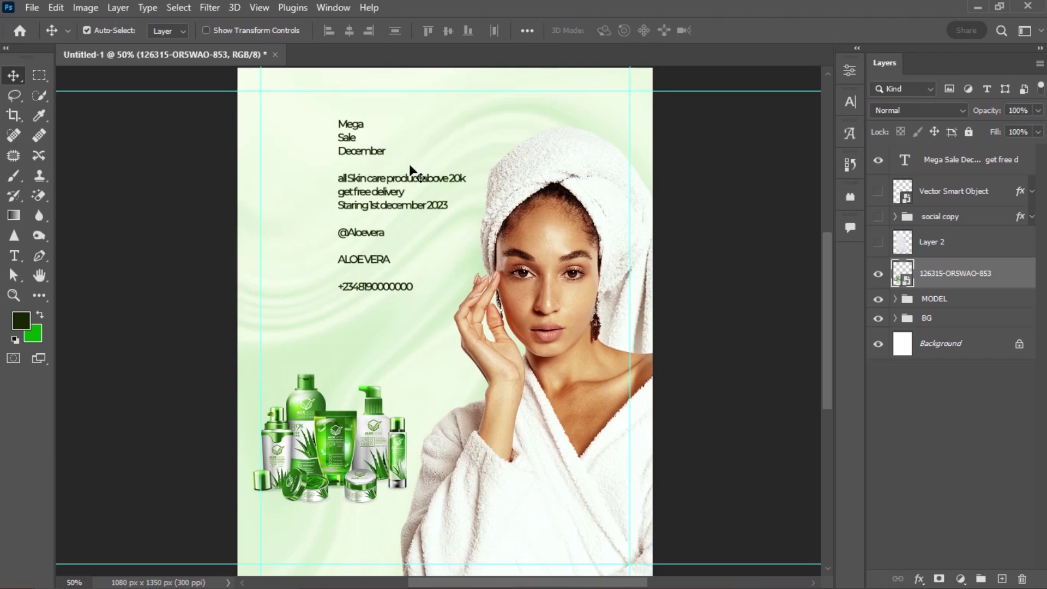
{"action": "left_click_drag", "start_coordinate": [380, 194], "coordinate": [368, 295]}
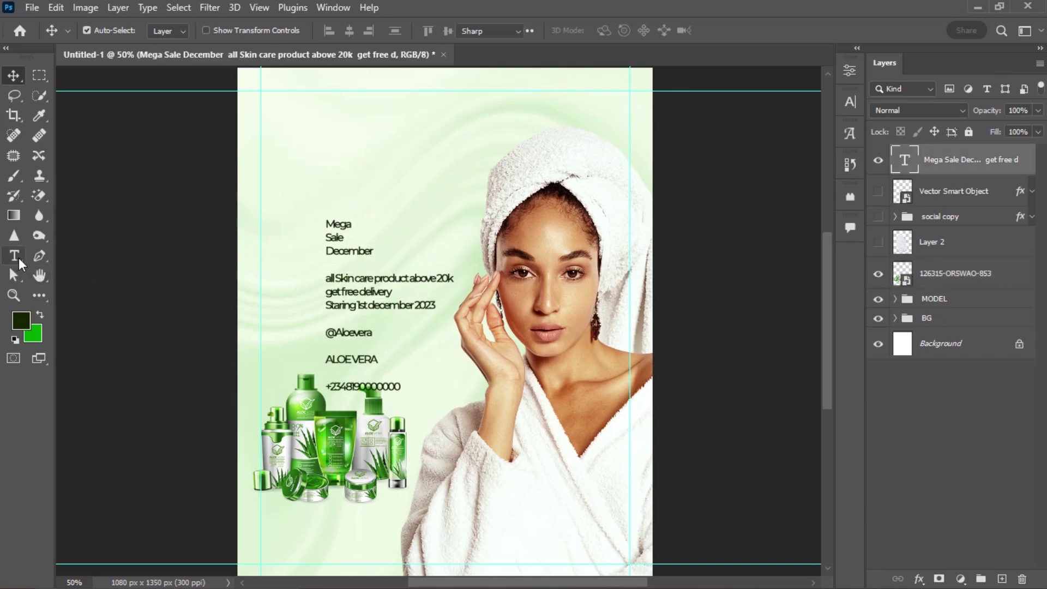
Copy the "Mega Sale" lines from the text block and delete them there
{"action": "left_click", "coordinate": [15, 257]}
{"action": "left_click", "coordinate": [327, 225]}
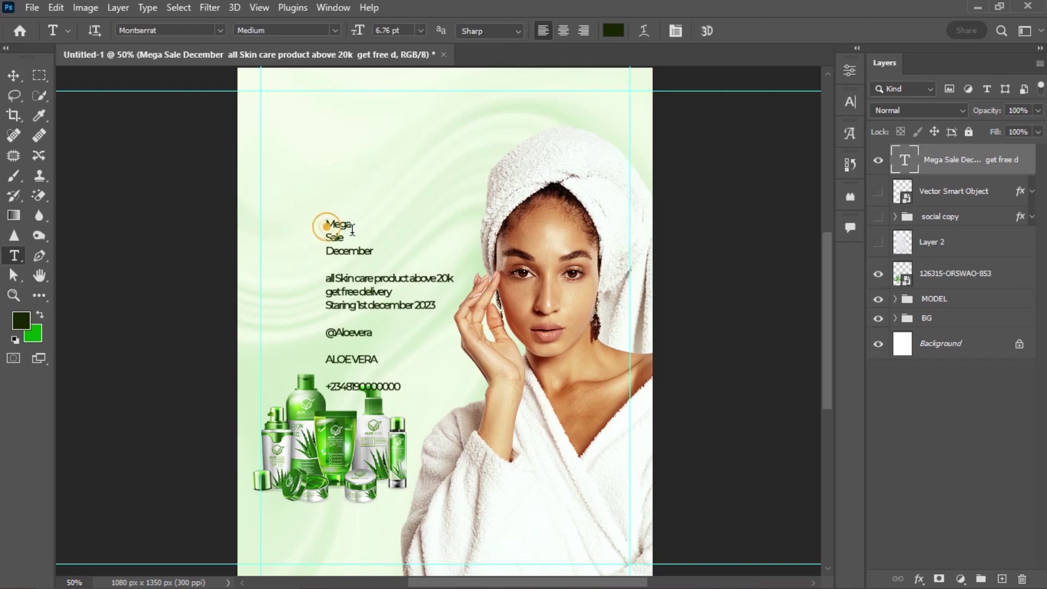
{"action": "left_click_drag", "start_coordinate": [327, 225], "coordinate": [350, 238]}
{"action": "key", "text": "ctrl+c"}
{"action": "key", "text": "BackSpace"}
{"action": "key", "text": "ctrl+Return"}
Paste "Mega Sale" as a separate text layer in the empty area above the text block
{"action": "left_click", "coordinate": [284, 144]}
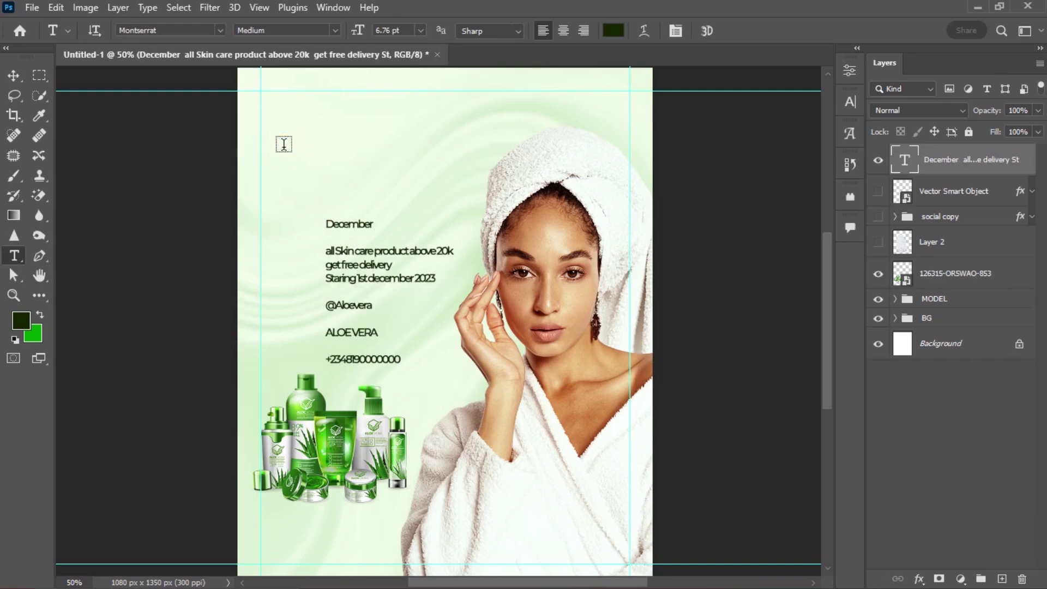
{"action": "left_click", "coordinate": [284, 145]}
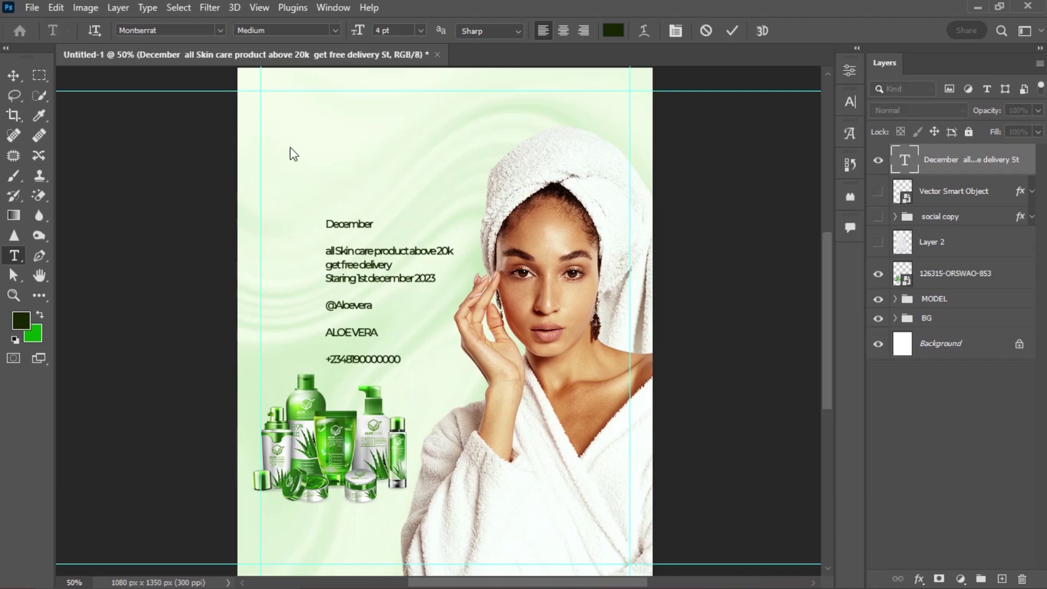
{"action": "key", "text": "ctrl+v"}
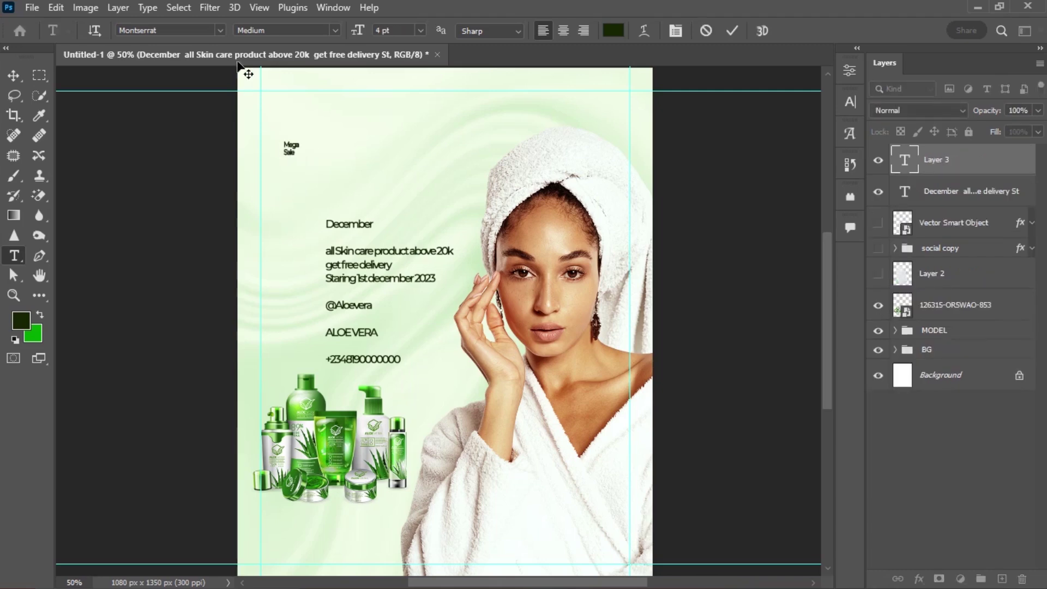
{"action": "key", "text": "ctrl+Return"}
Set the Mega Sale heading's font to TypoUpright BT
{"action": "left_click", "coordinate": [219, 30]}
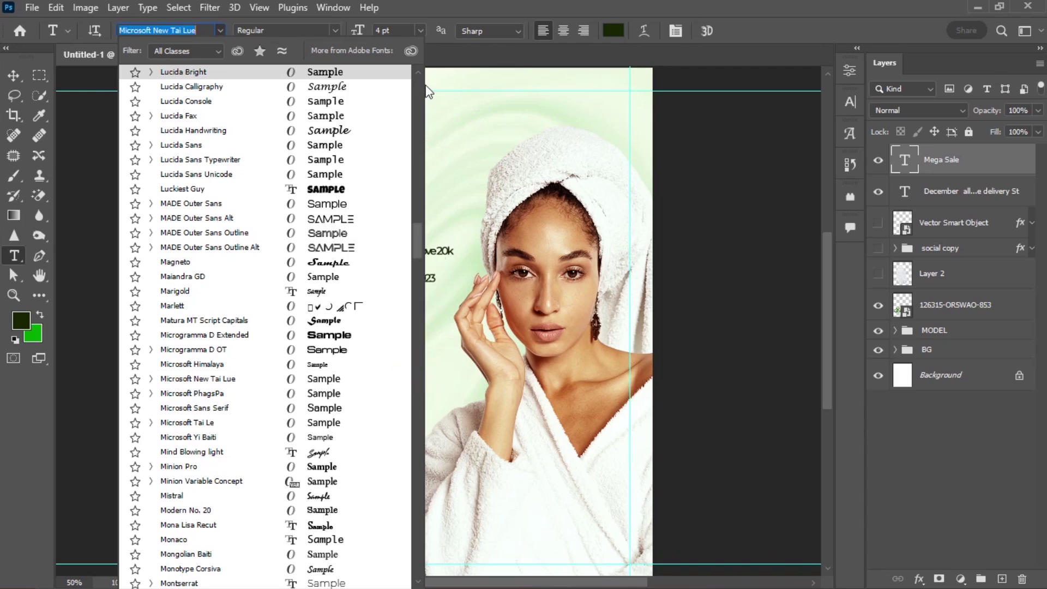
{"action": "left_click_drag", "start_coordinate": [424, 85], "coordinate": [422, 84]}
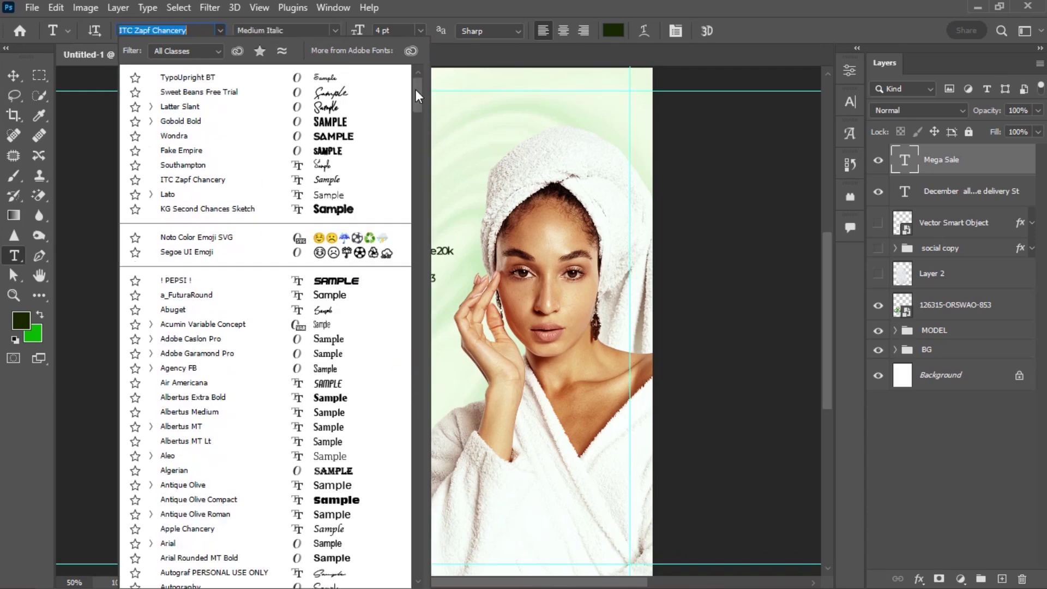
{"action": "left_click", "coordinate": [244, 80]}
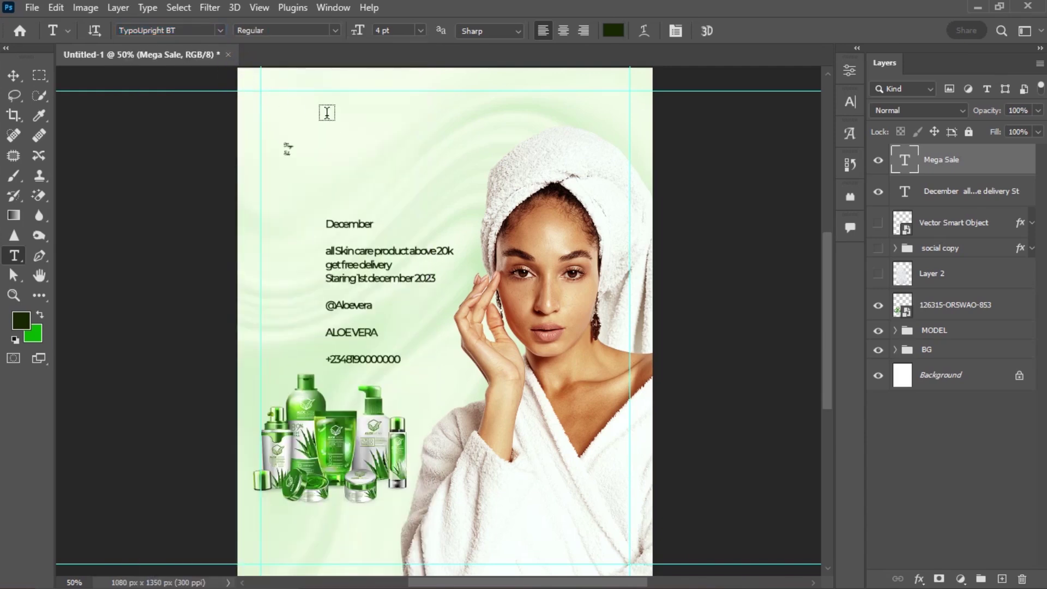
Scale the Mega Sale heading up to about 41 pt and position it at the flyer's upper left
{"action": "key", "text": "ctrl+t"}
{"action": "left_click_drag", "start_coordinate": [295, 141], "coordinate": [418, 202]}
{"action": "left_click_drag", "start_coordinate": [359, 133], "coordinate": [354, 163]}
{"action": "key", "text": "Return"}
{"action": "key", "text": "t"}
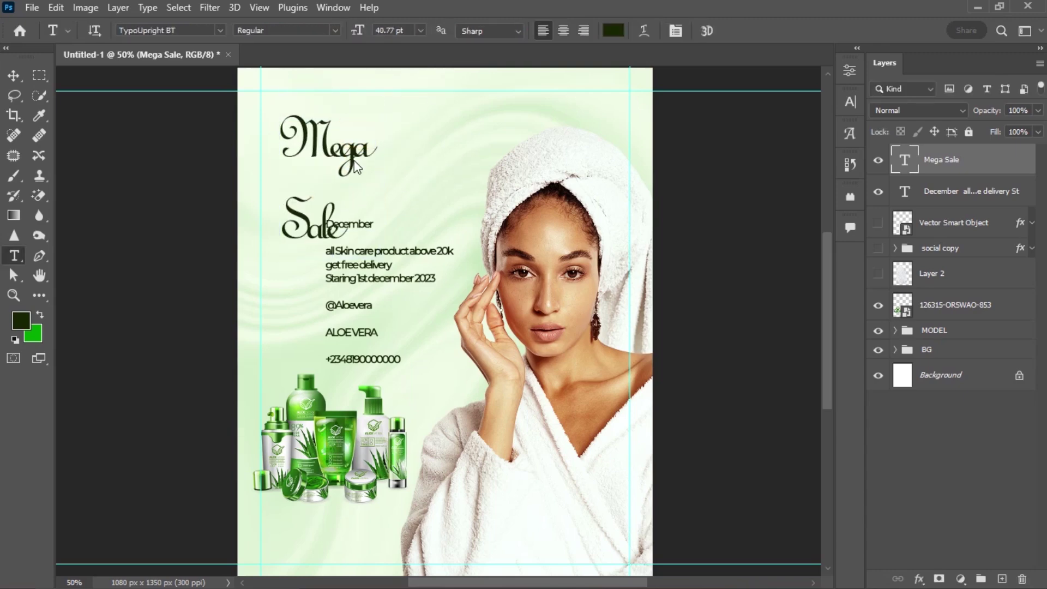
Tighten the leading of the Mega Sale heading to 27 pt
{"action": "left_click", "coordinate": [853, 101]}
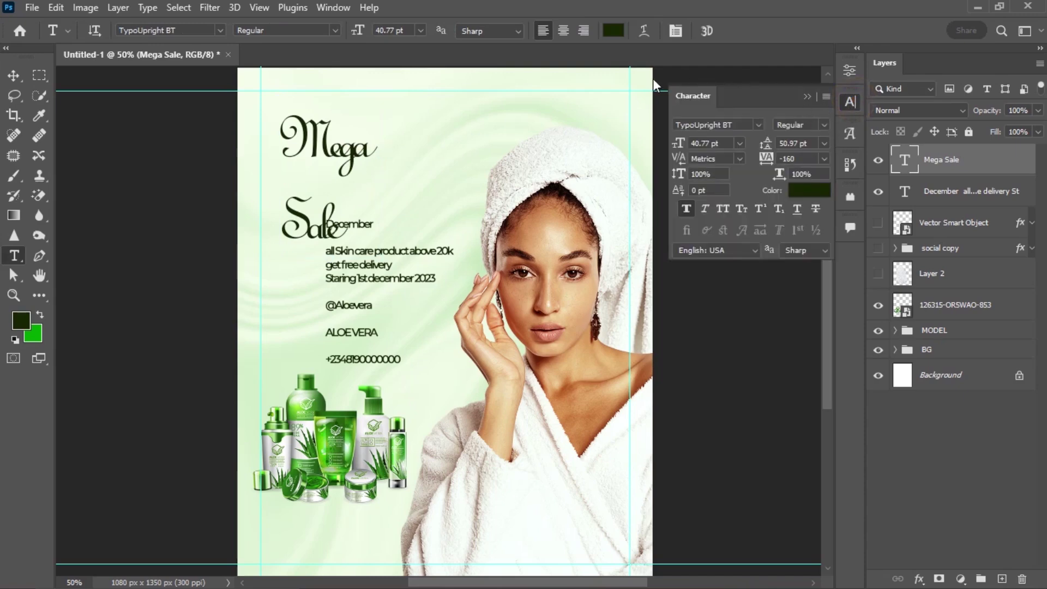
{"action": "left_click", "coordinate": [341, 7]}
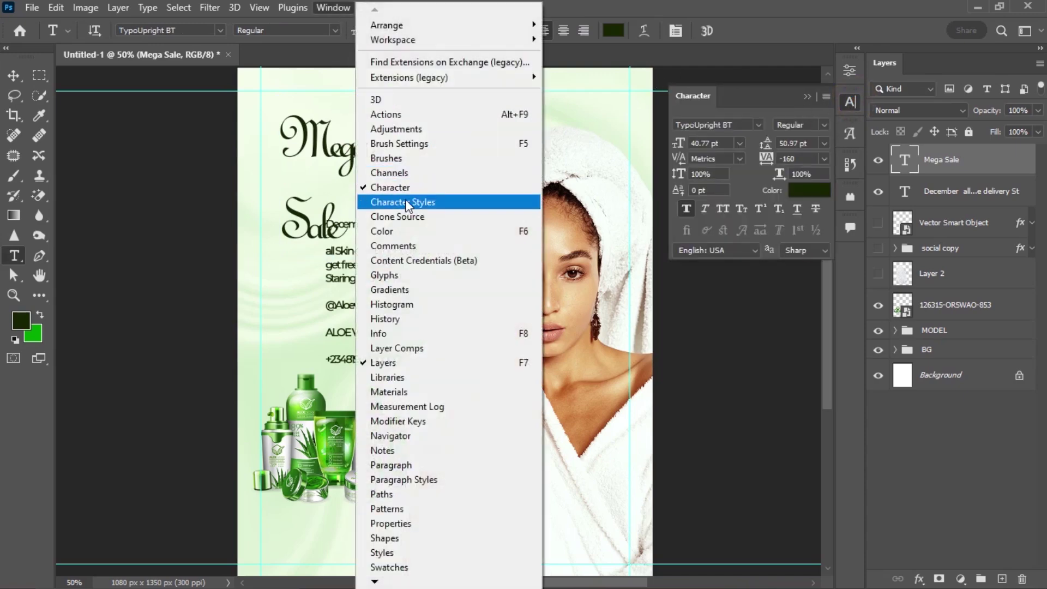
{"action": "left_click", "coordinate": [766, 143]}
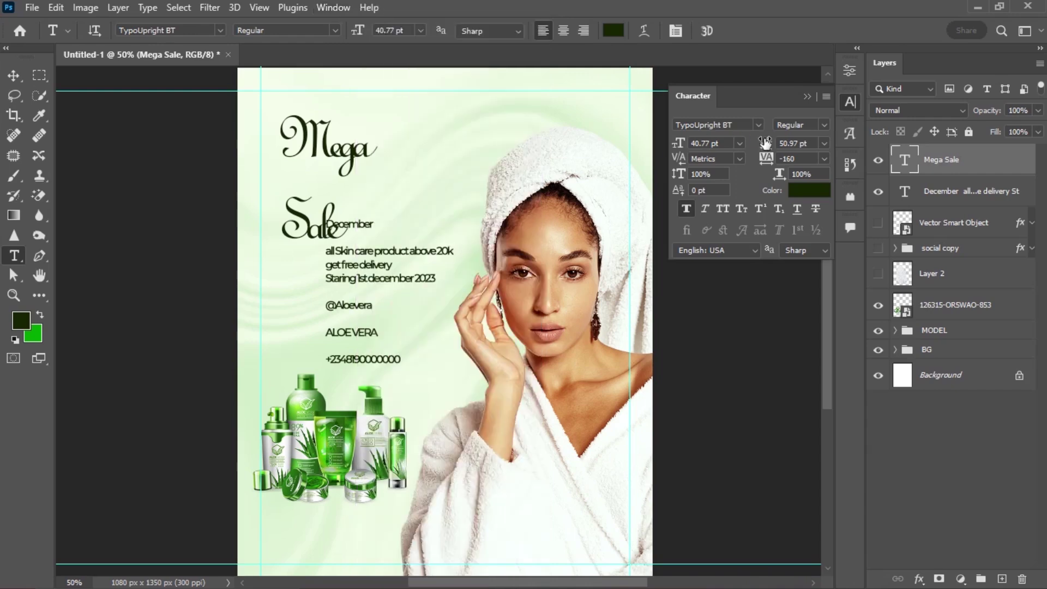
{"action": "left_click_drag", "start_coordinate": [766, 143], "coordinate": [763, 143]}
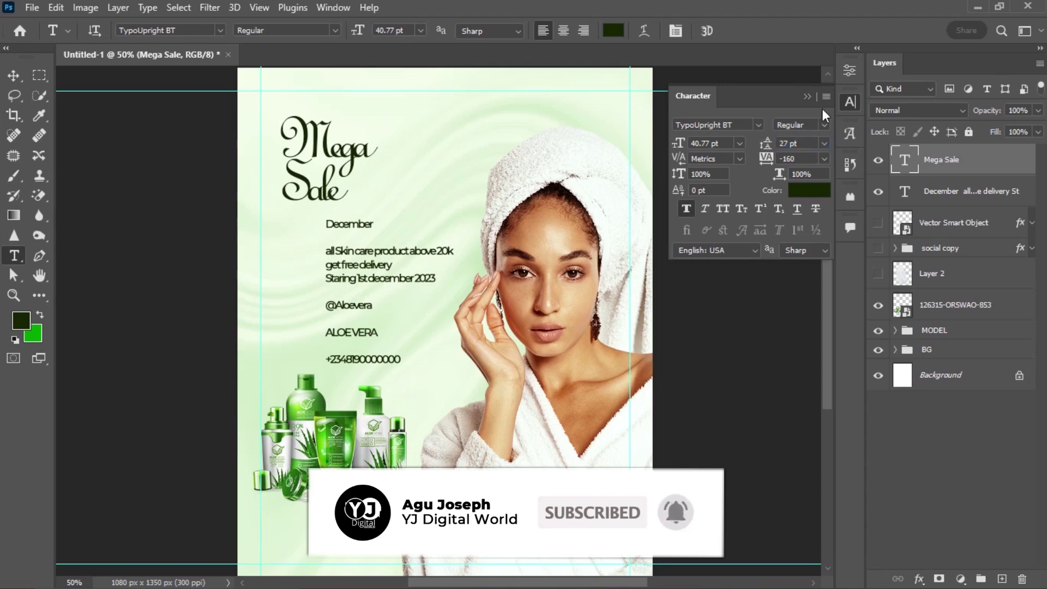
Check the hex code of the Mega Sale heading's text colour
{"action": "left_click", "coordinate": [809, 191]}
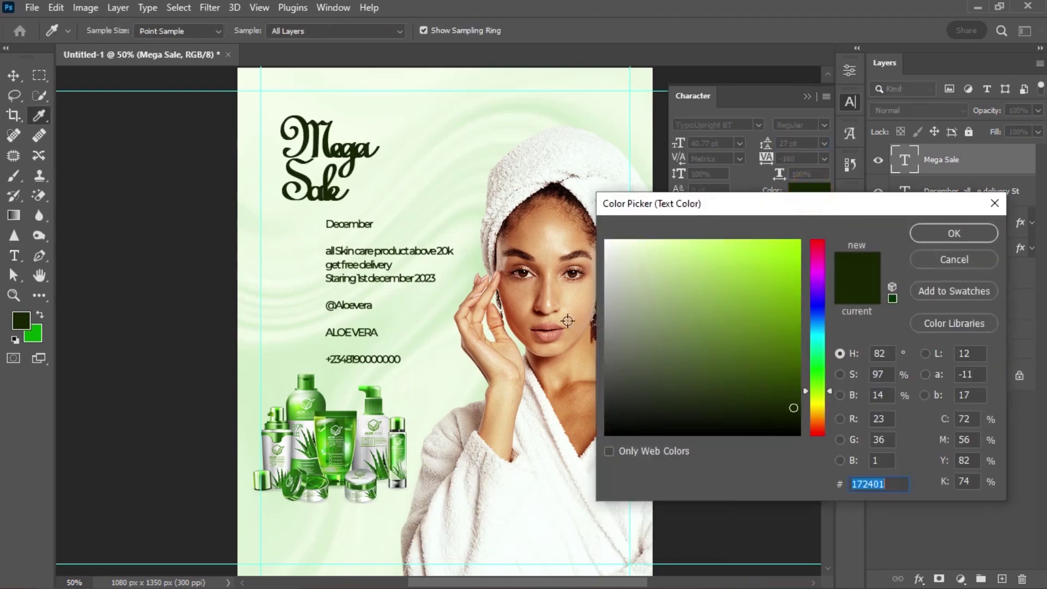
{"action": "left_click", "coordinate": [897, 485]}
{"action": "left_click", "coordinate": [962, 230]}
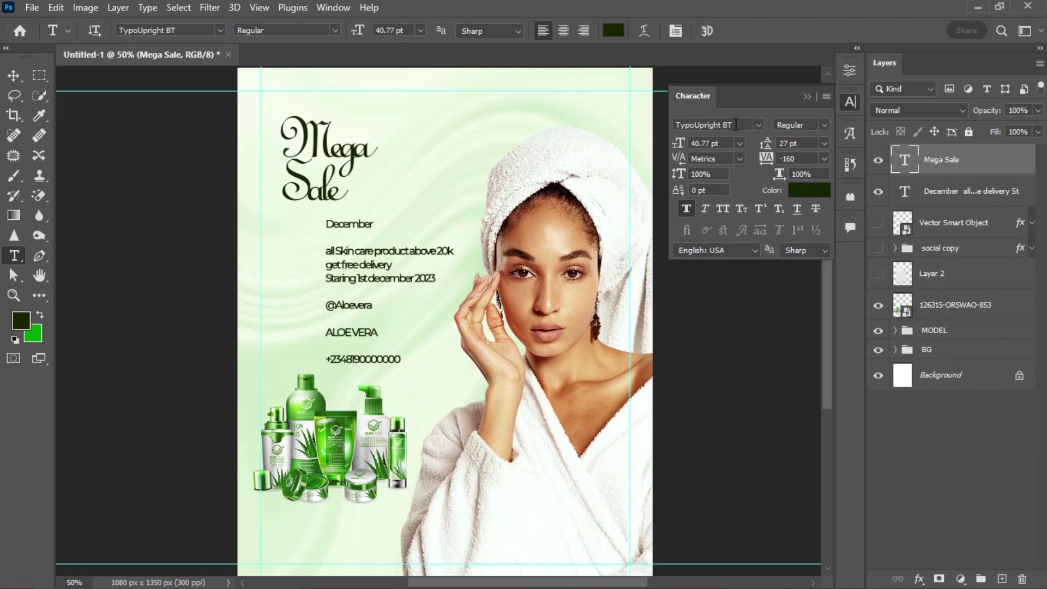
{"action": "left_click", "coordinate": [806, 96]}
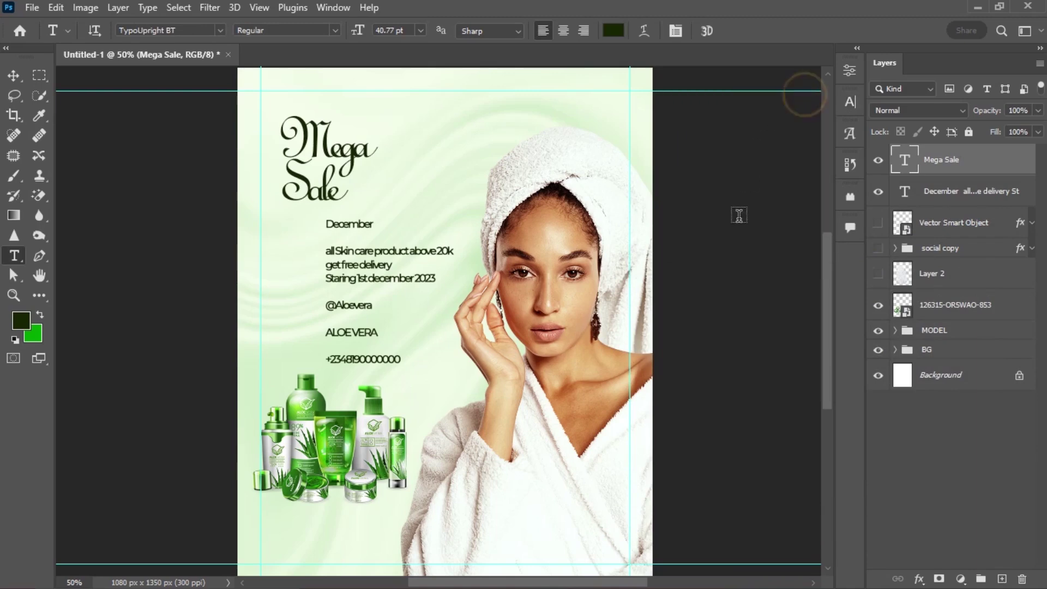
Set the Mega Sale heading's blend mode to Color Burn
{"action": "left_click", "coordinate": [17, 77]}
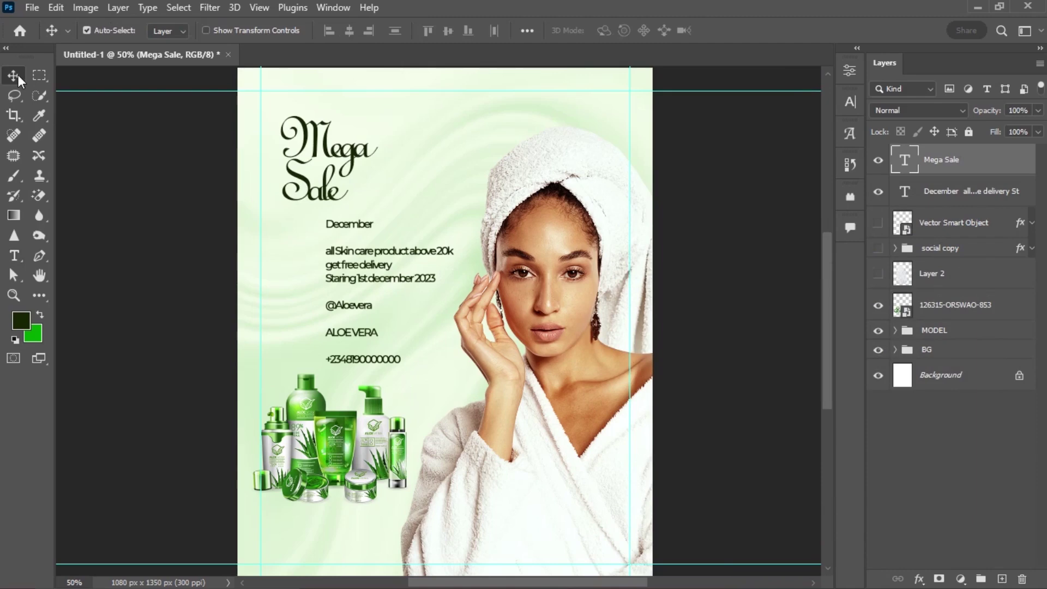
{"action": "left_click", "coordinate": [915, 107]}
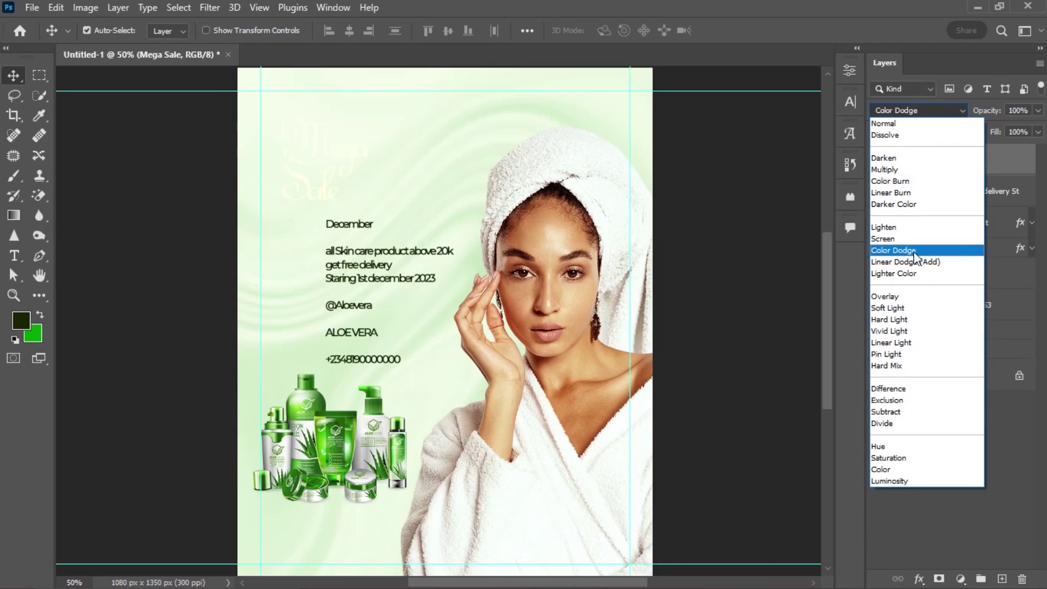
{"action": "left_click", "coordinate": [916, 182]}
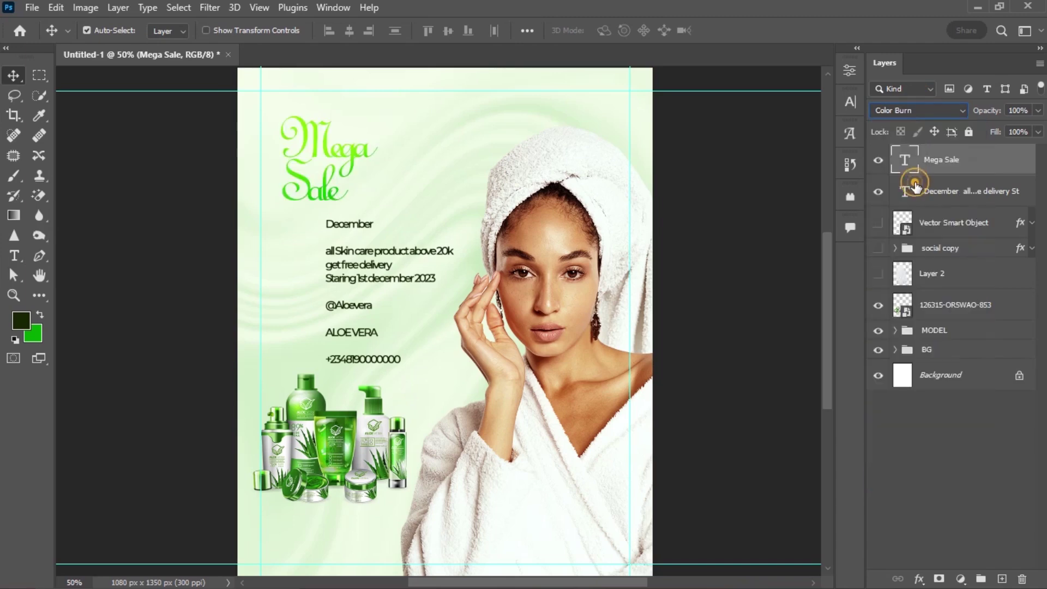
Enlarge the Mega Sale heading to a little over 220% and place it at the left margin guide near the flyer's top
{"action": "key", "text": "ctrl+t"}
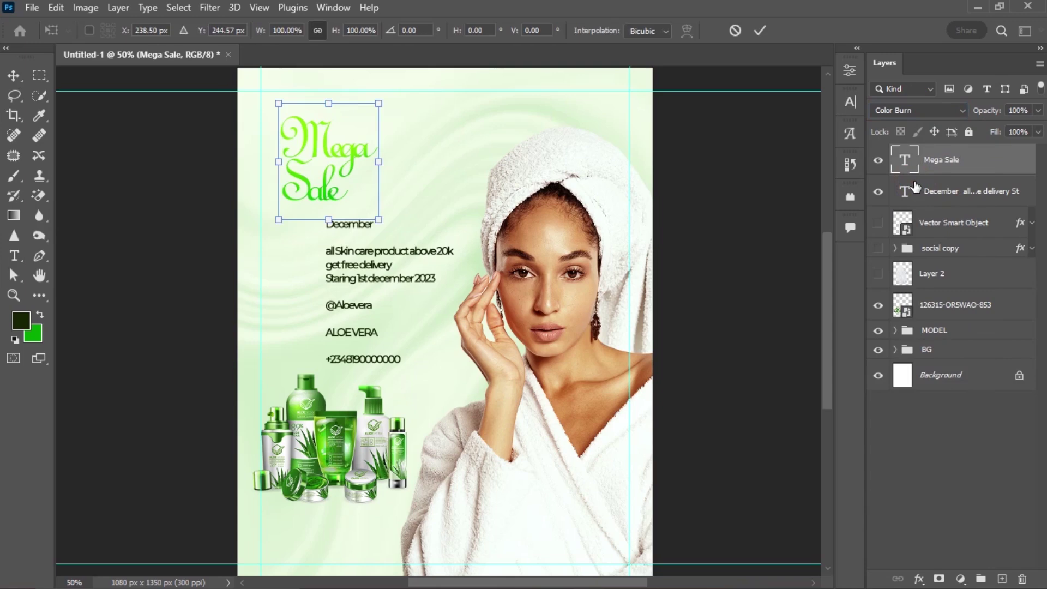
{"action": "left_click_drag", "start_coordinate": [334, 146], "coordinate": [310, 157]}
{"action": "left_click_drag", "start_coordinate": [358, 223], "coordinate": [513, 333]}
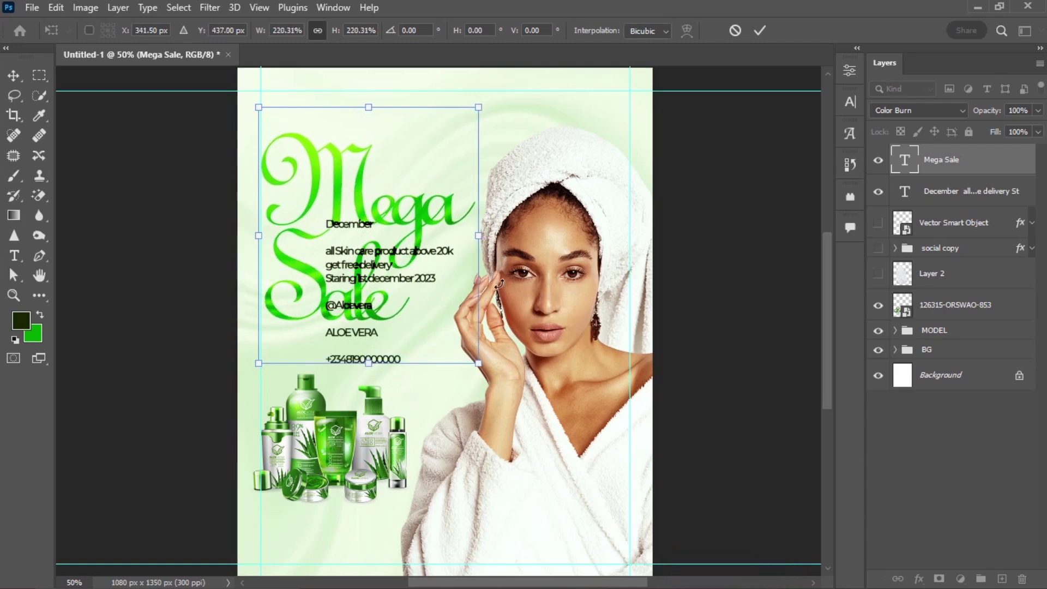
{"action": "mouse_move", "coordinate": [359, 191]}
{"action": "left_mouse_down"}
{"action": "mouse_move", "coordinate": [351, 149]}
{"action": "mouse_move", "coordinate": [352, 173]}
{"action": "left_mouse_up"}
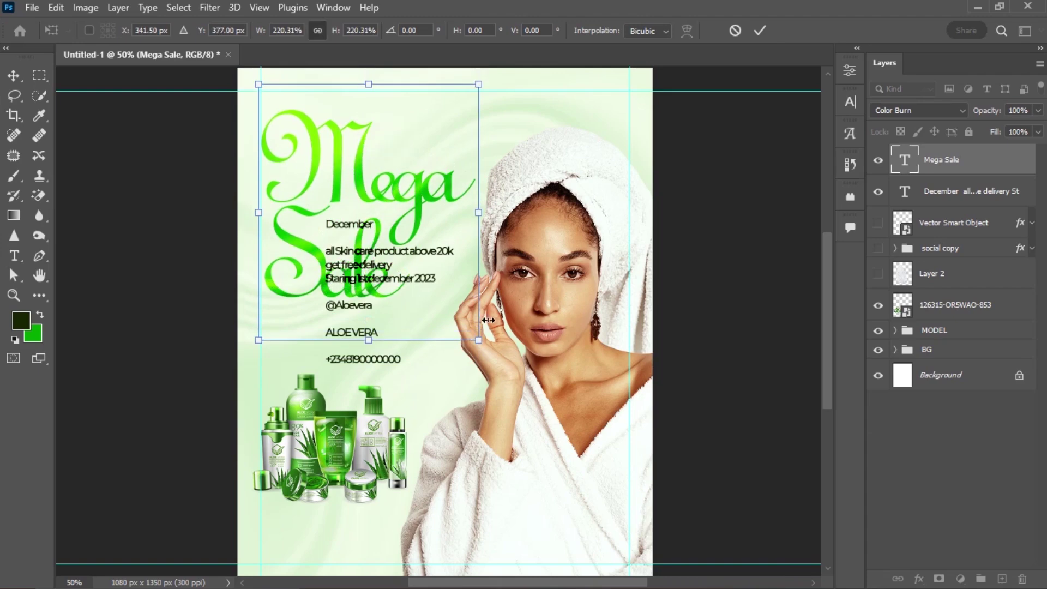
{"action": "left_click_drag", "start_coordinate": [479, 341], "coordinate": [486, 348]}
{"action": "key", "text": "Return"}
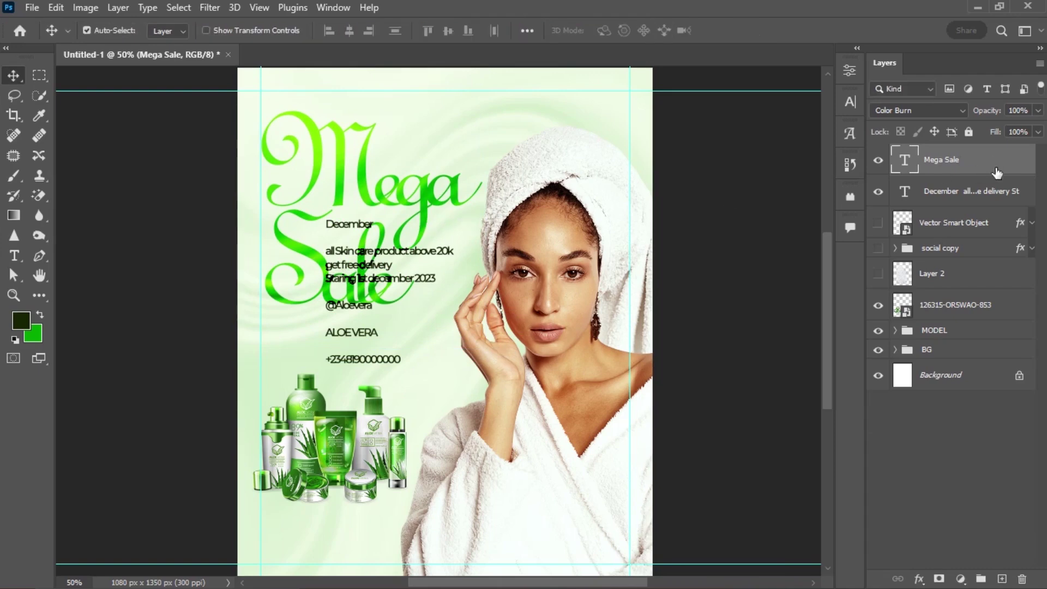
Duplicate the Mega Sale heading, place the copy beneath the original layer and set its blend mode to Color
{"action": "key", "text": "ctrl+j"}
{"action": "left_click_drag", "start_coordinate": [997, 160], "coordinate": [993, 206]}
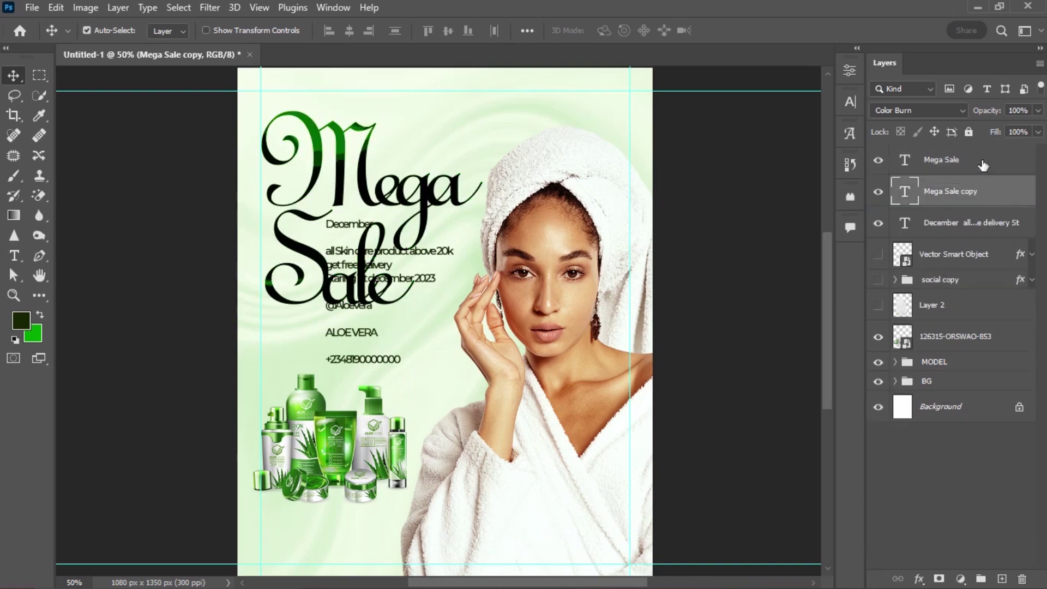
{"action": "left_click", "coordinate": [955, 116]}
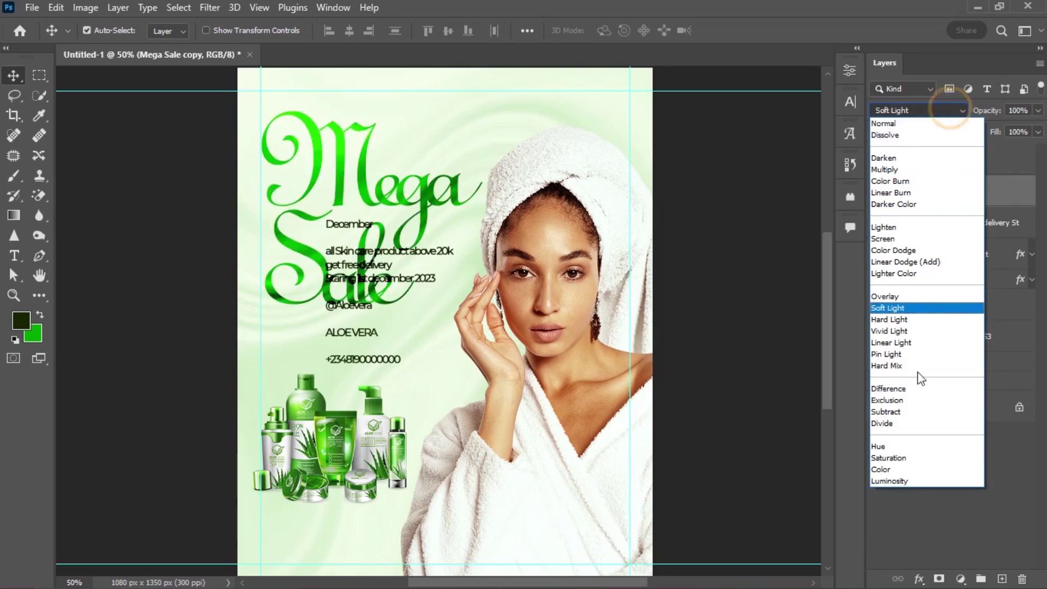
{"action": "left_click", "coordinate": [899, 470]}
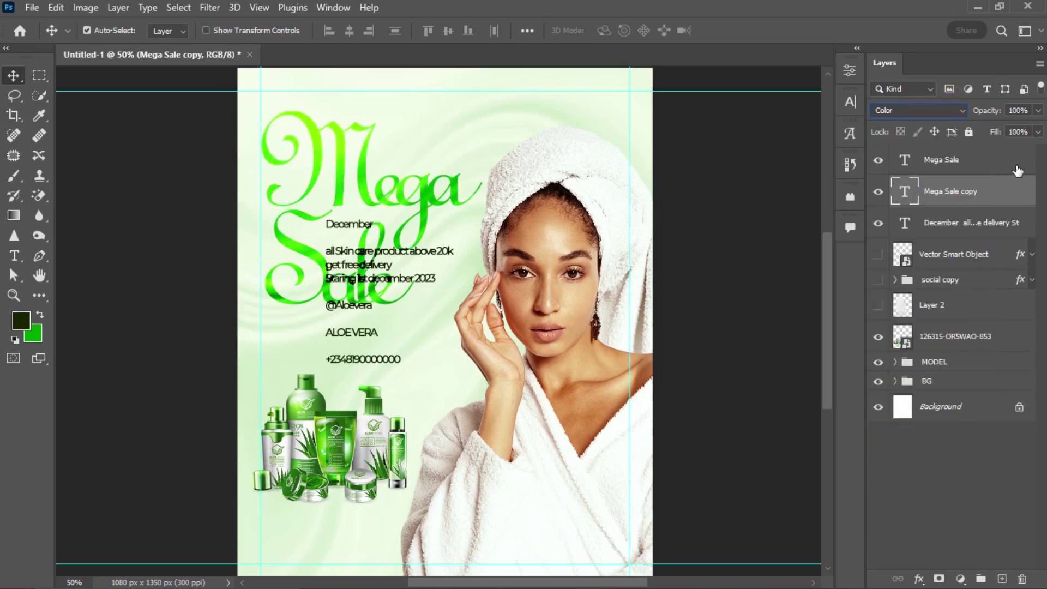
Add a black Multiply drop shadow to the original Mega Sale layer with 15% opacity, 90° angle, 6 px distance and 6 px size
{"action": "left_click", "coordinate": [1005, 154]}
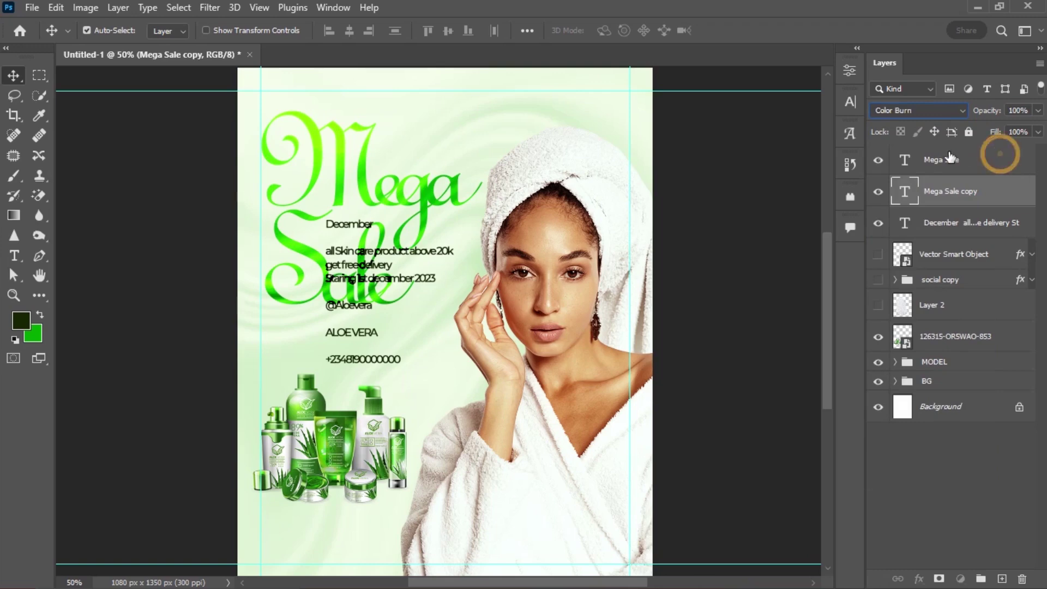
{"action": "double_click", "coordinate": [1011, 164]}
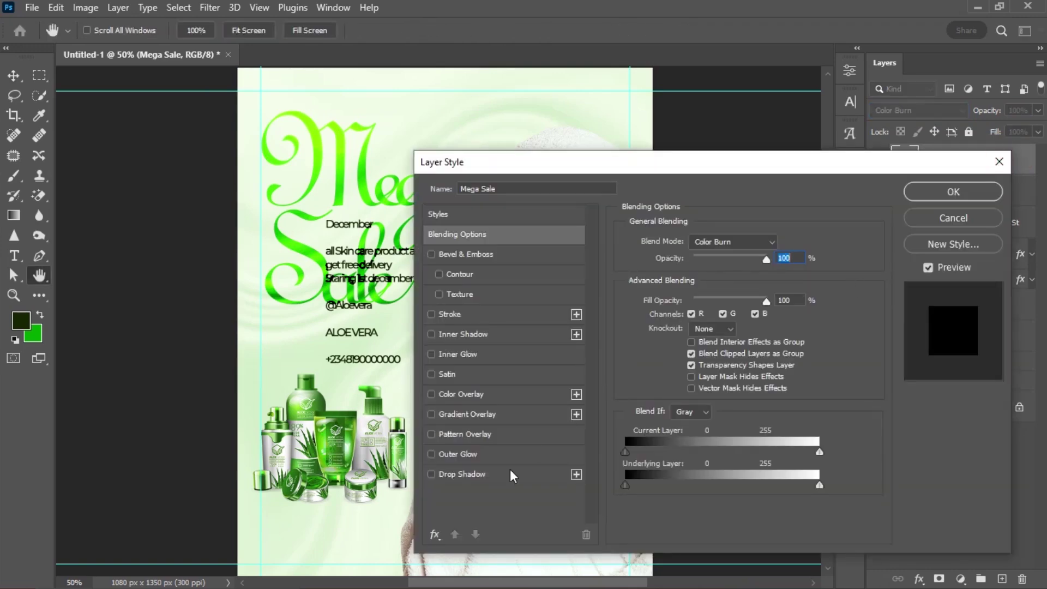
{"action": "left_click", "coordinate": [473, 475]}
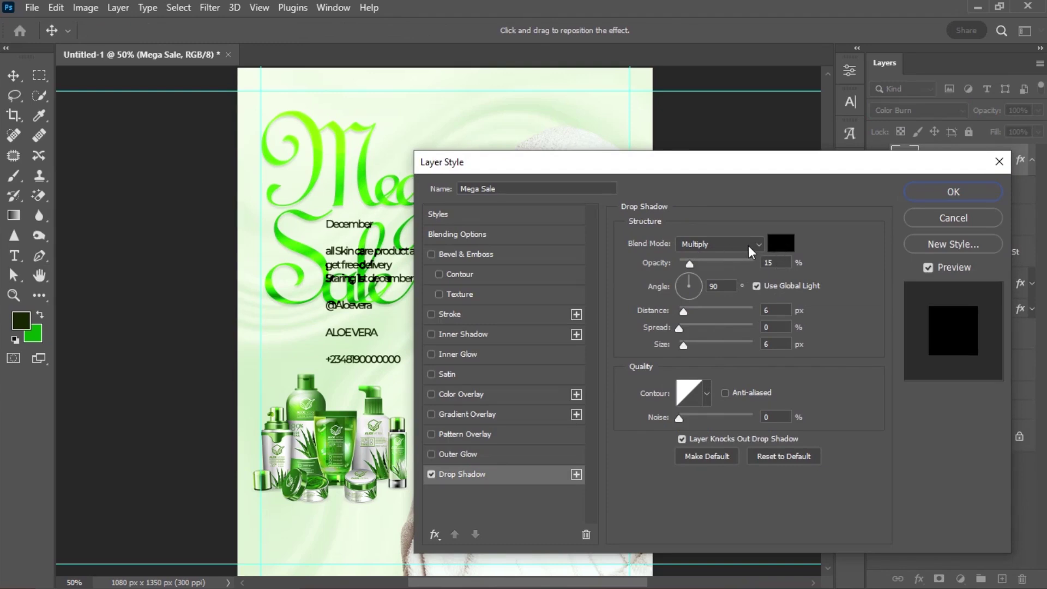
{"action": "left_click", "coordinate": [785, 247]}
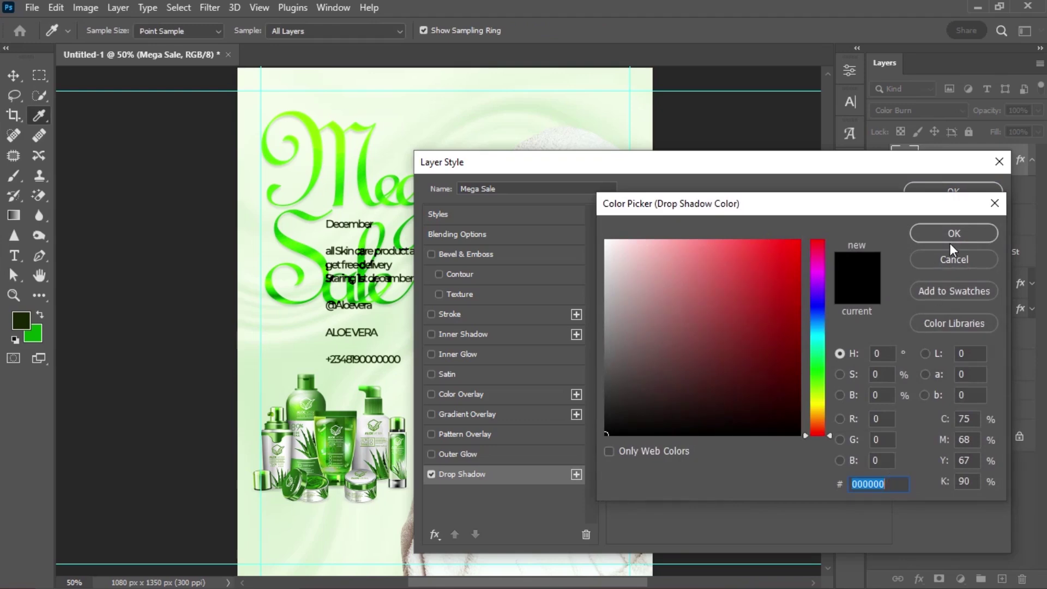
{"action": "left_click", "coordinate": [964, 232]}
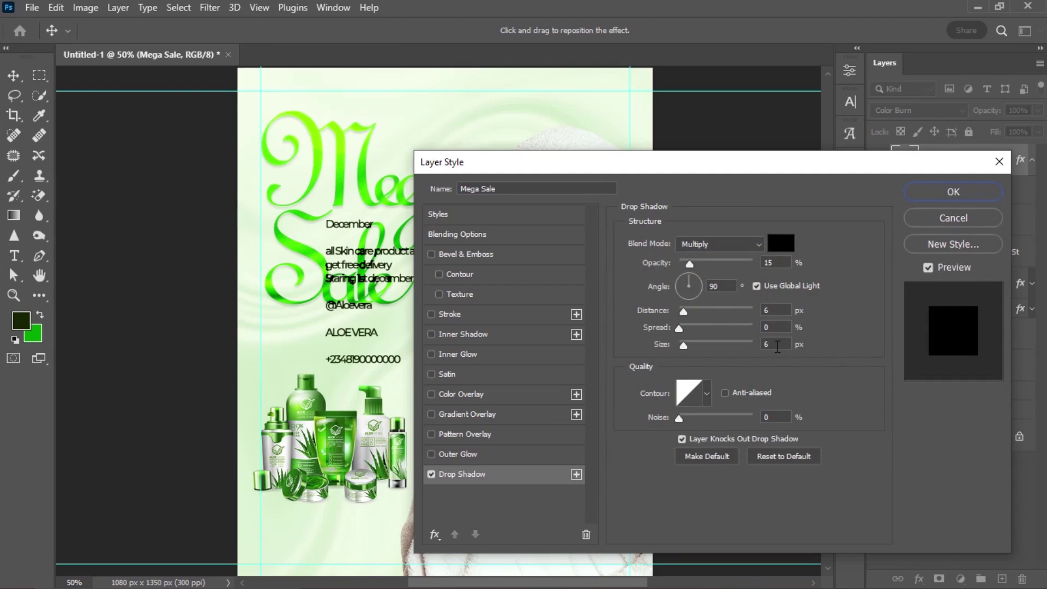
{"action": "left_click", "coordinate": [708, 392]}
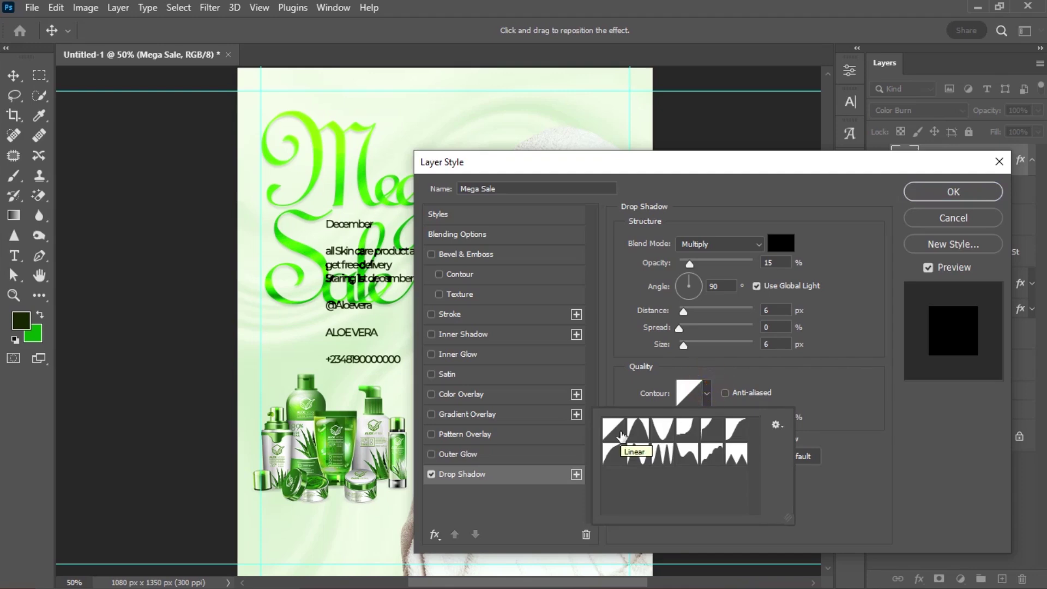
{"action": "left_click", "coordinate": [819, 367]}
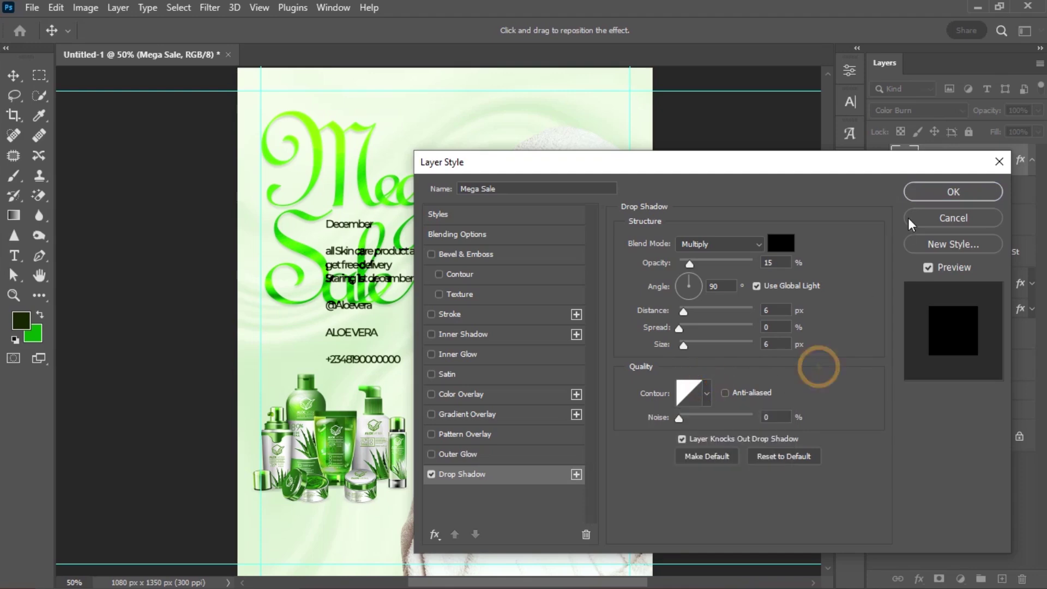
{"action": "left_click", "coordinate": [936, 198]}
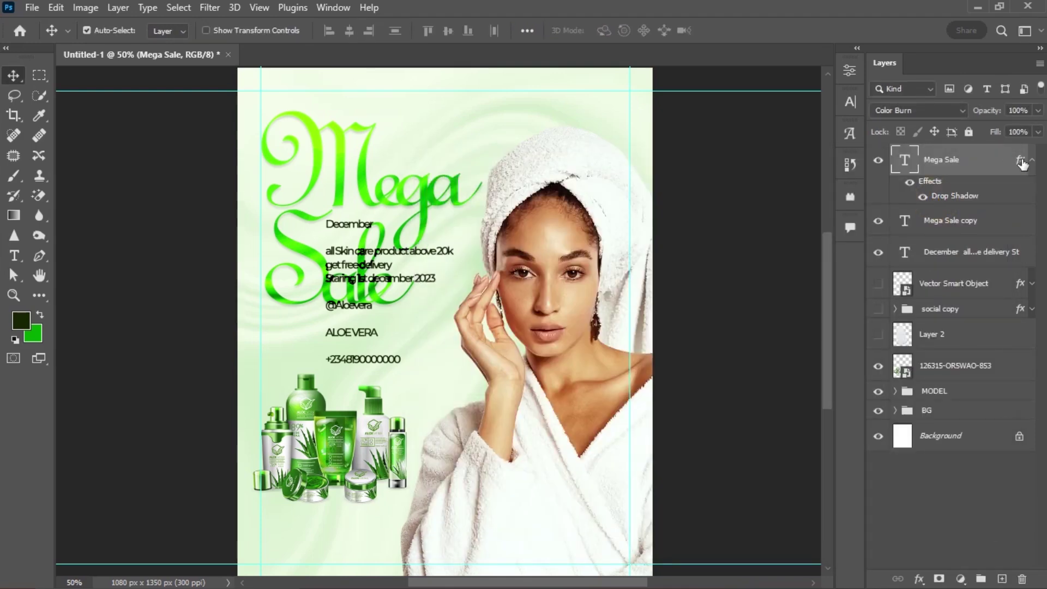
Copy the drop shadow onto the Mega Sale copy layer and collapse the effects of both heading layers
{"action": "left_click_drag", "start_coordinate": [1022, 161], "coordinate": [1016, 226]}
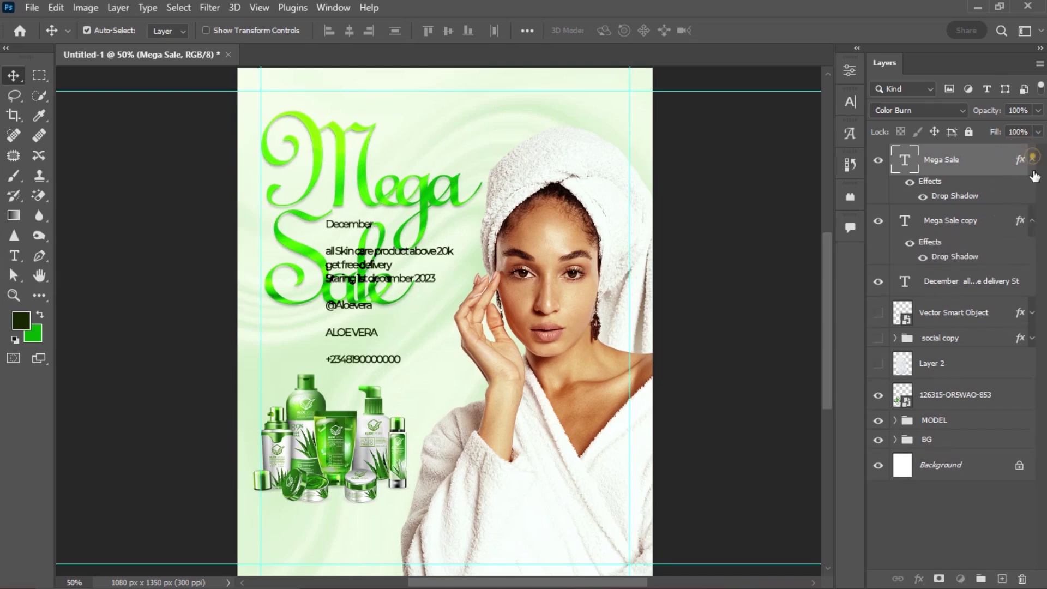
{"action": "left_click", "coordinate": [1032, 160]}
{"action": "left_click", "coordinate": [1032, 192]}
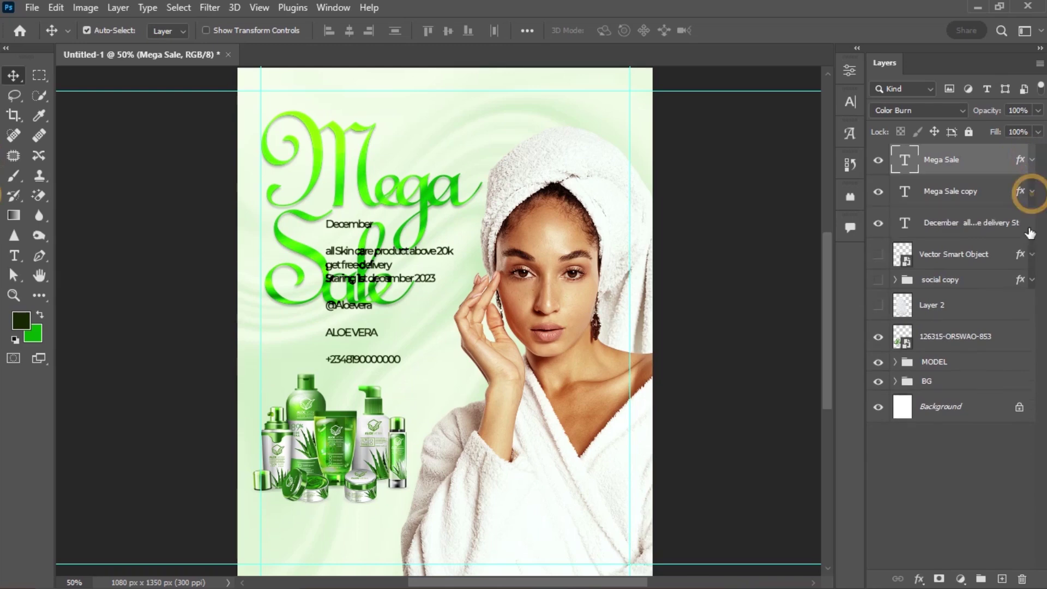
{"action": "left_click", "coordinate": [1007, 197]}
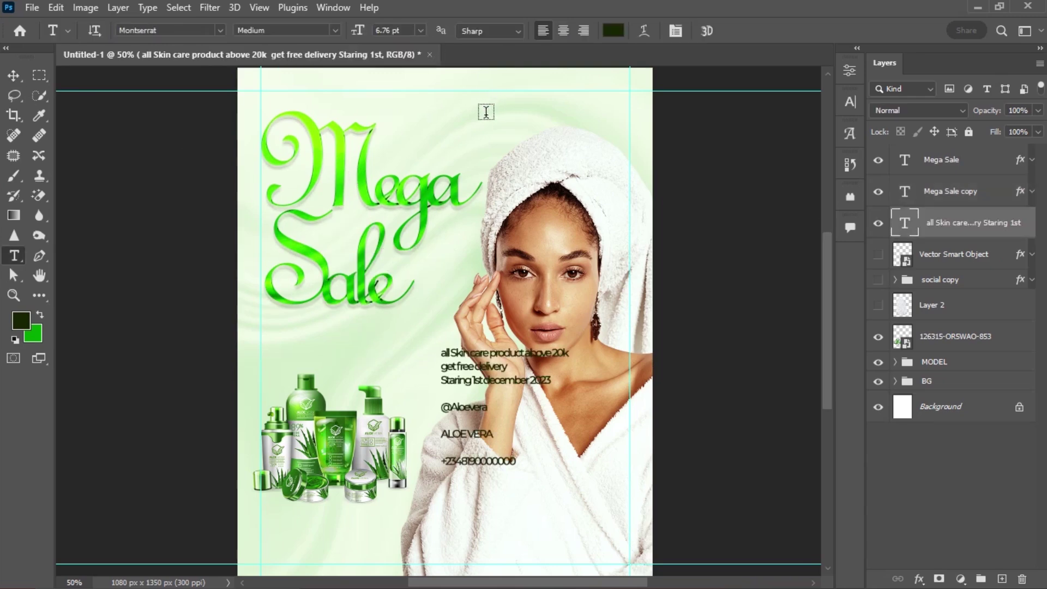
Add a separate "December" text layer in the empty area above the woman's towel
{"action": "left_click", "coordinate": [485, 112]}
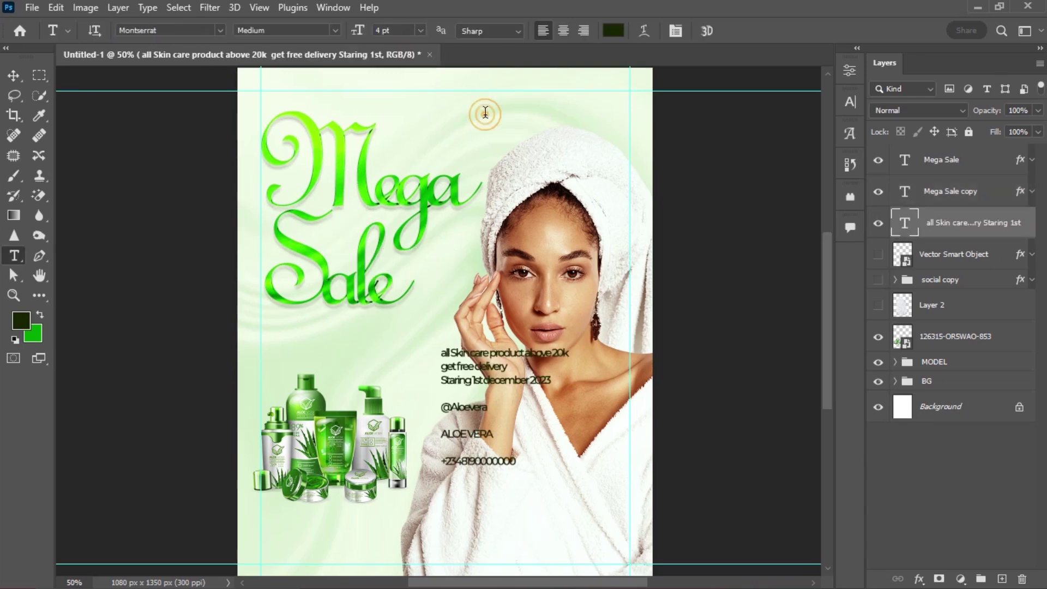
{"action": "type", "text": "December"}
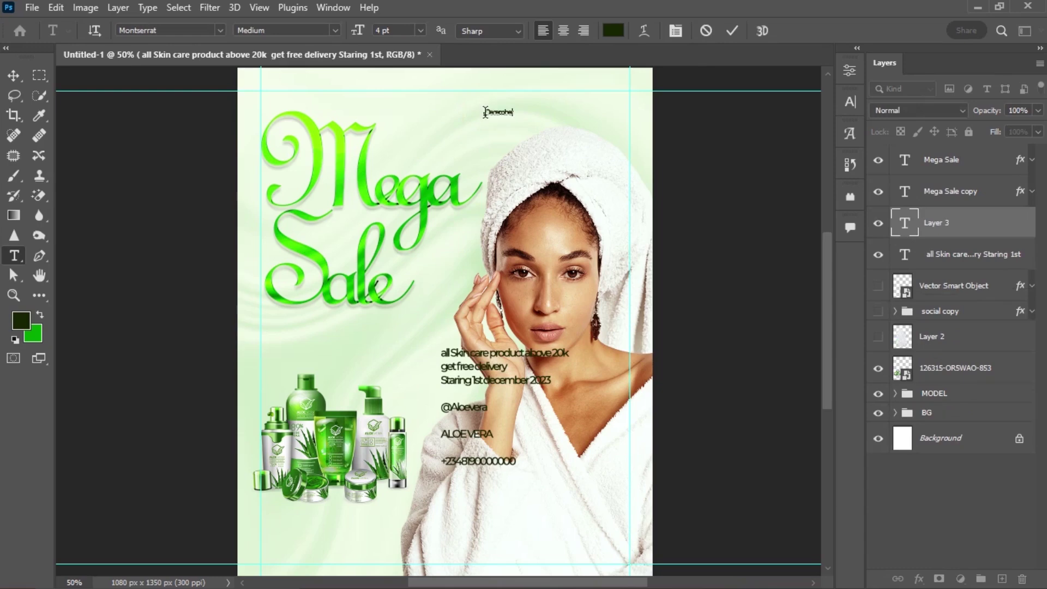
{"action": "key", "text": "ctrl+Return"}
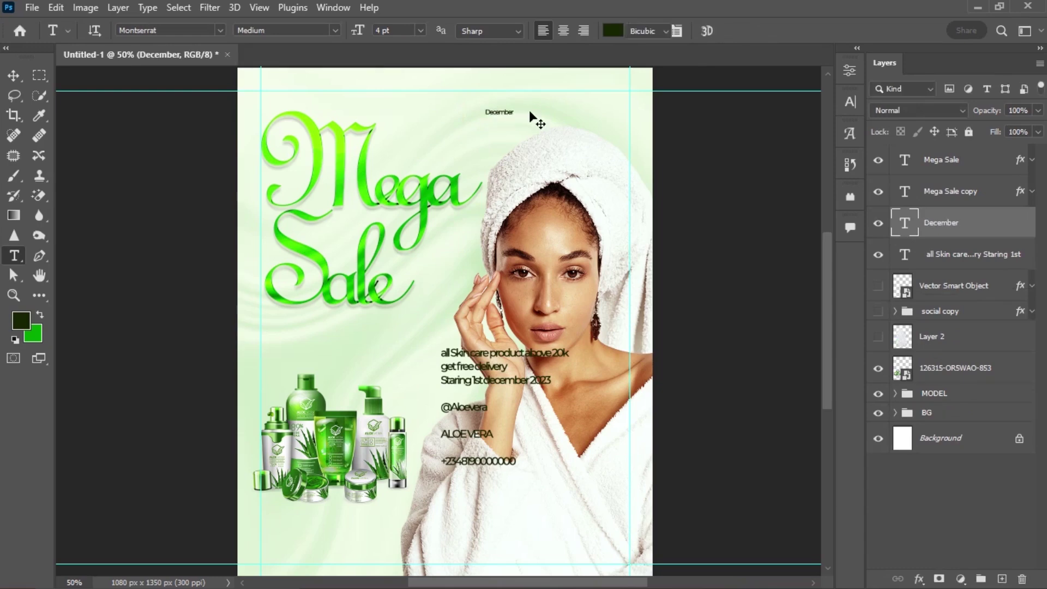
Scale the December text up to about 11.86 pt and place it just above the "ega" of the Mega Sale heading
{"action": "key", "text": "ctrl+t"}
{"action": "left_click_drag", "start_coordinate": [517, 116], "coordinate": [464, 167]}
{"action": "key", "text": "Return"}
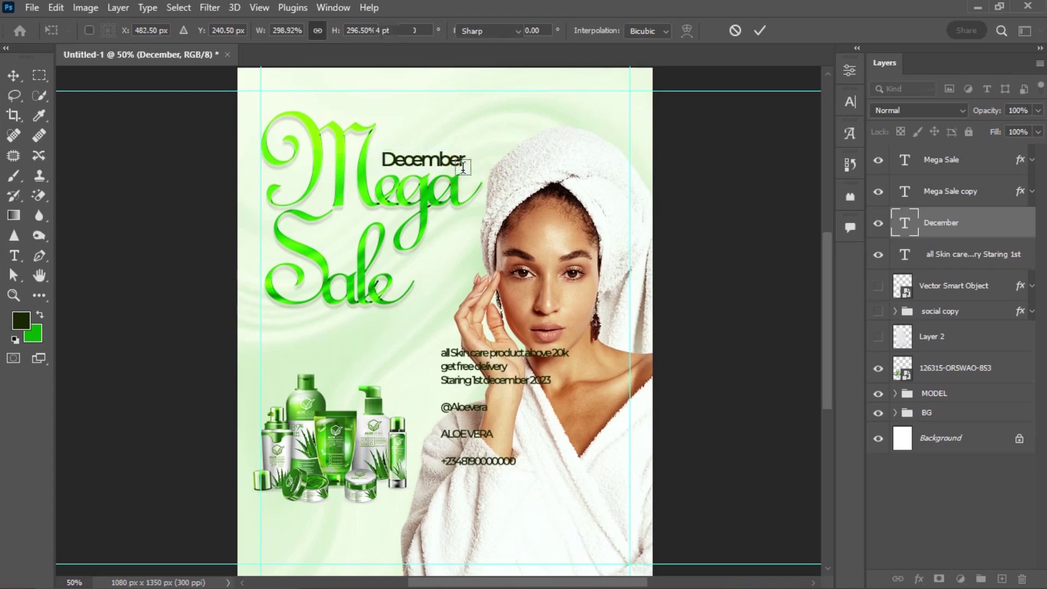
Set the December text's font to Lato with the Bold style
{"action": "left_click", "coordinate": [186, 30]}
{"action": "type", "text": "L"}
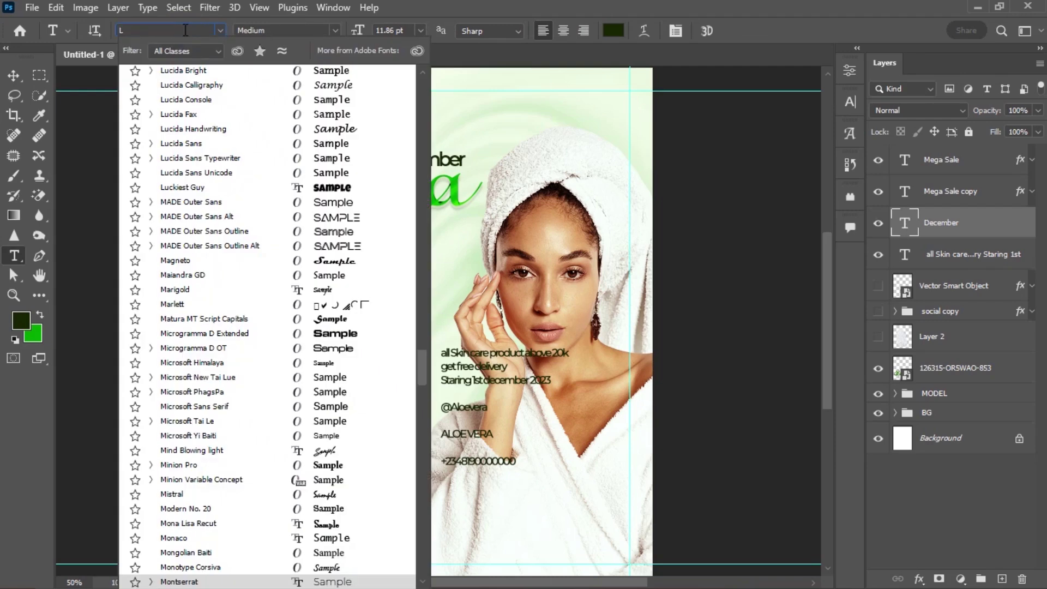
{"action": "type", "text": "ato"}
{"action": "key", "text": "Return"}
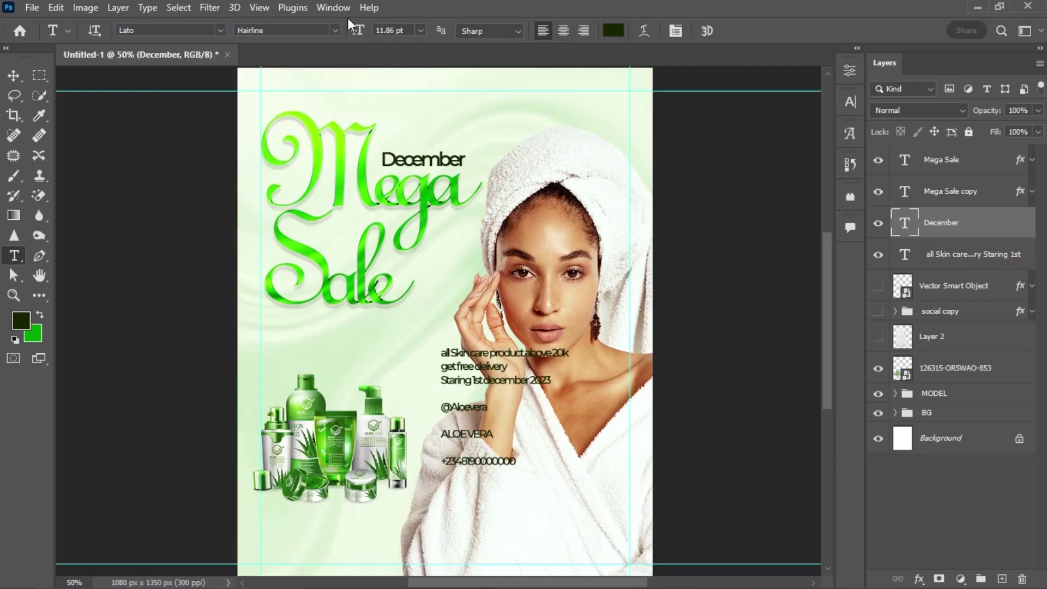
{"action": "left_click", "coordinate": [337, 29]}
{"action": "left_click", "coordinate": [323, 120]}
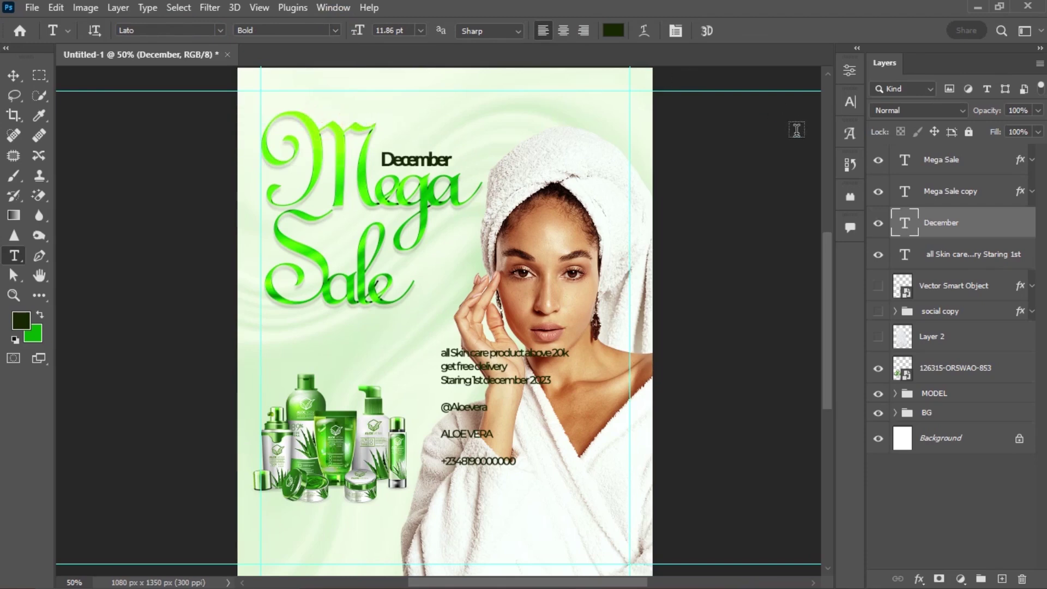
Loosen the tracking of the December text to -60
{"action": "left_click", "coordinate": [854, 101]}
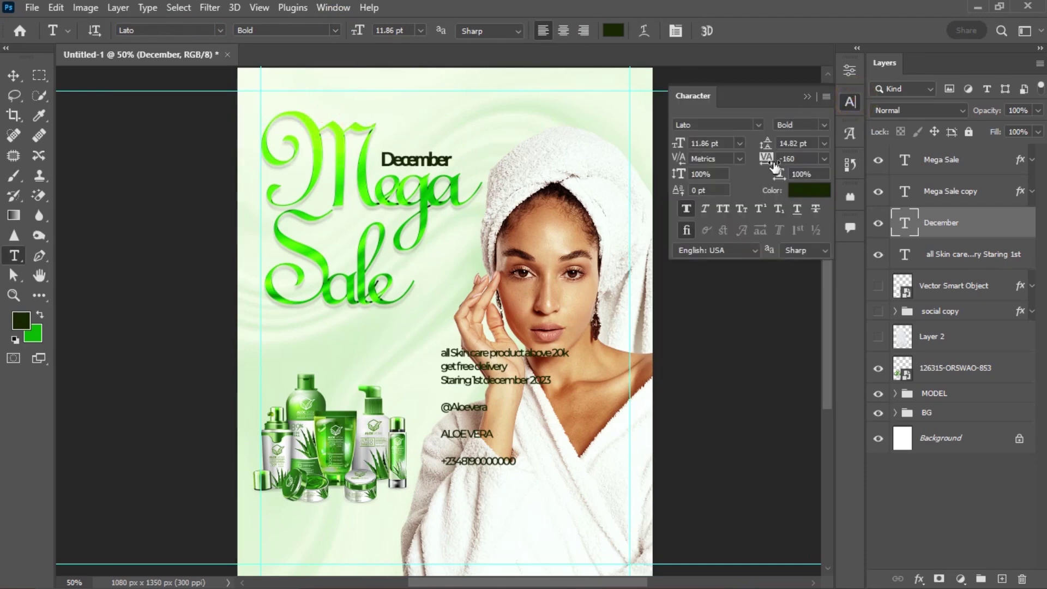
{"action": "left_click_drag", "start_coordinate": [767, 161], "coordinate": [774, 163]}
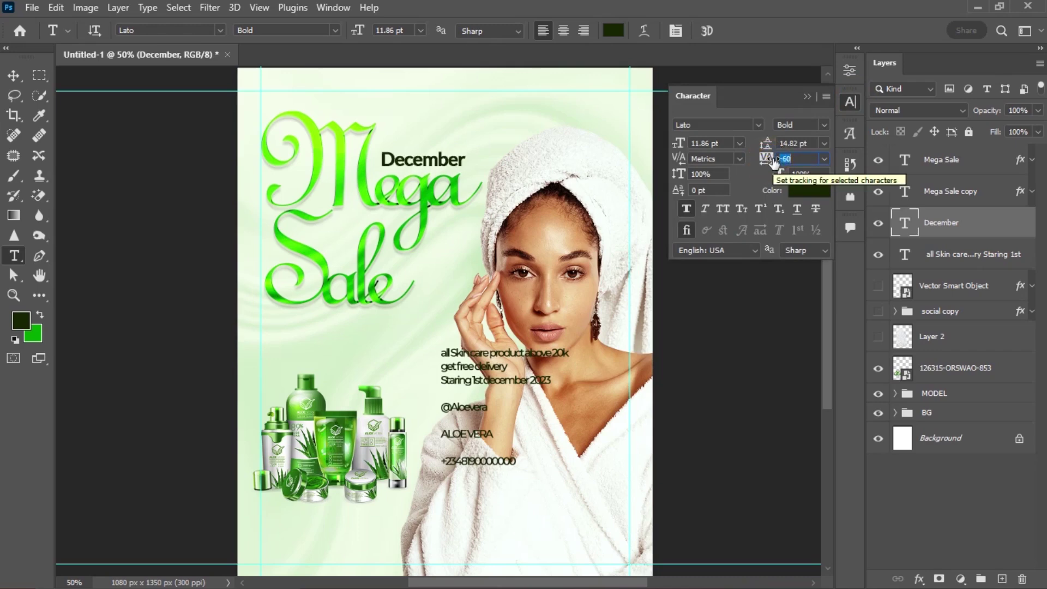
{"action": "left_click", "coordinate": [805, 98]}
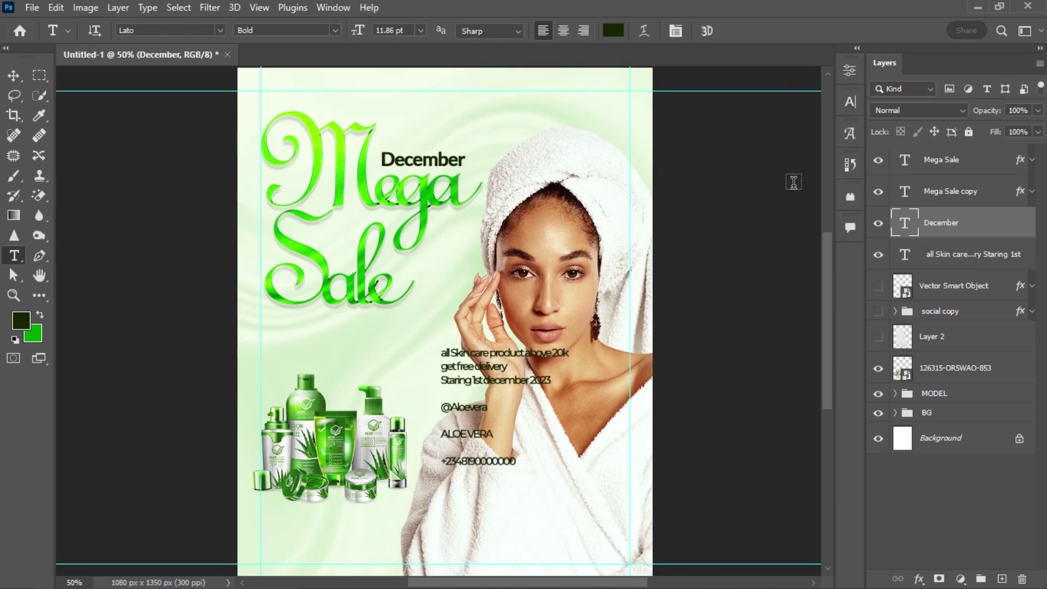
Nudge the December text slightly down, closer to the "ega" letters of the heading
{"action": "key", "text": "v"}
{"action": "key", "text": "Down"}
{"action": "key", "text": "Down"}
{"action": "key", "text": "Down"}
{"action": "key", "text": "Down"}
{"action": "key", "text": "Down"}
{"action": "key", "text": "Down"}
{"action": "key", "text": "Down"}
{"action": "key", "text": "Down"}
{"action": "key", "text": "Down"}
{"action": "key", "text": "Down"}
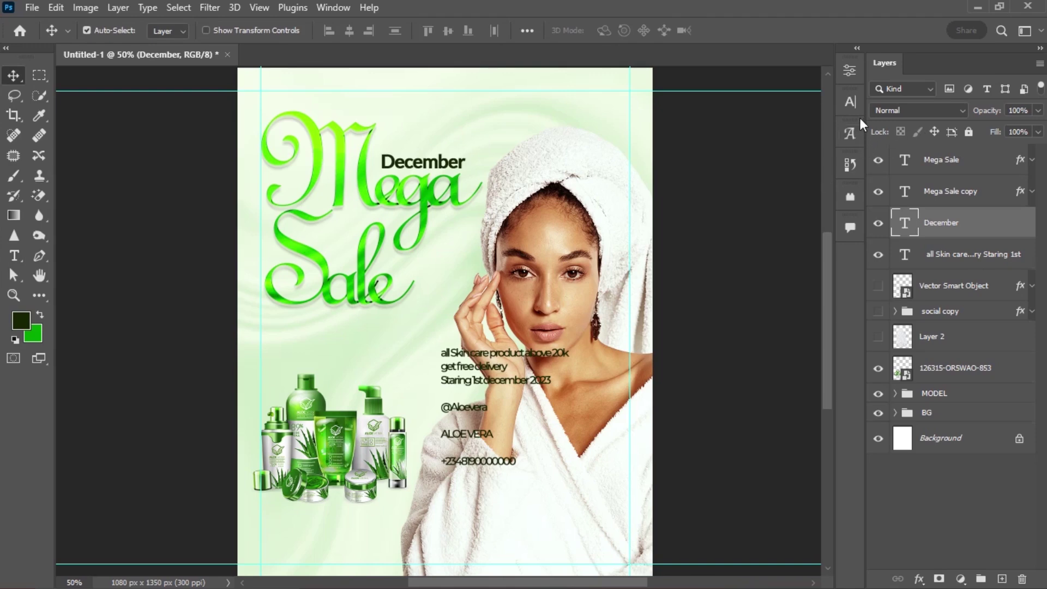
Recolor the December text with the bright green background swatch color (00a100) and nudge the text slightly up
{"action": "left_click", "coordinate": [852, 104]}
{"action": "left_click", "coordinate": [813, 192]}
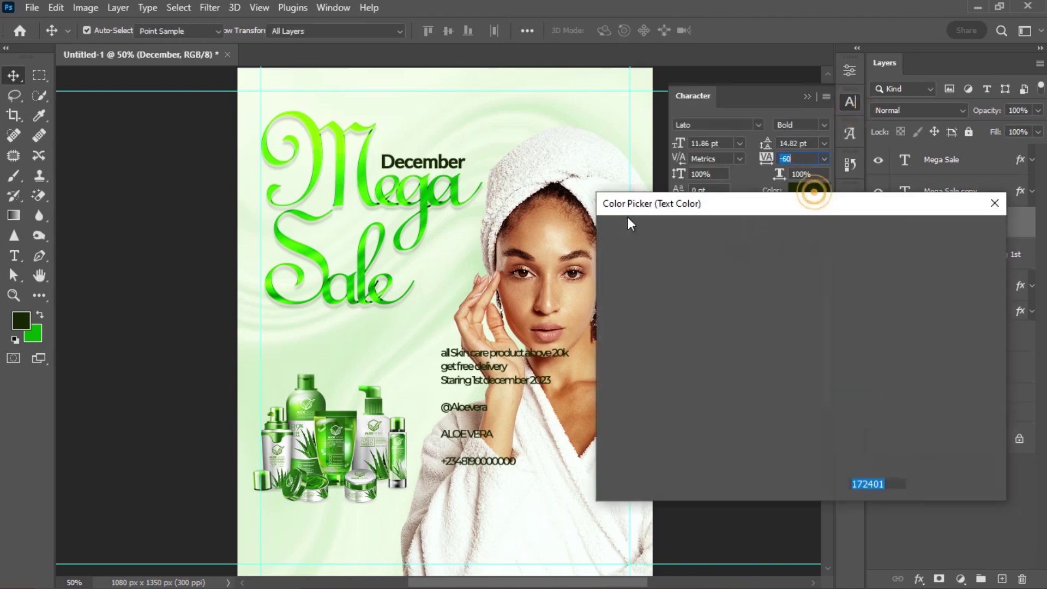
{"action": "left_click", "coordinate": [39, 327]}
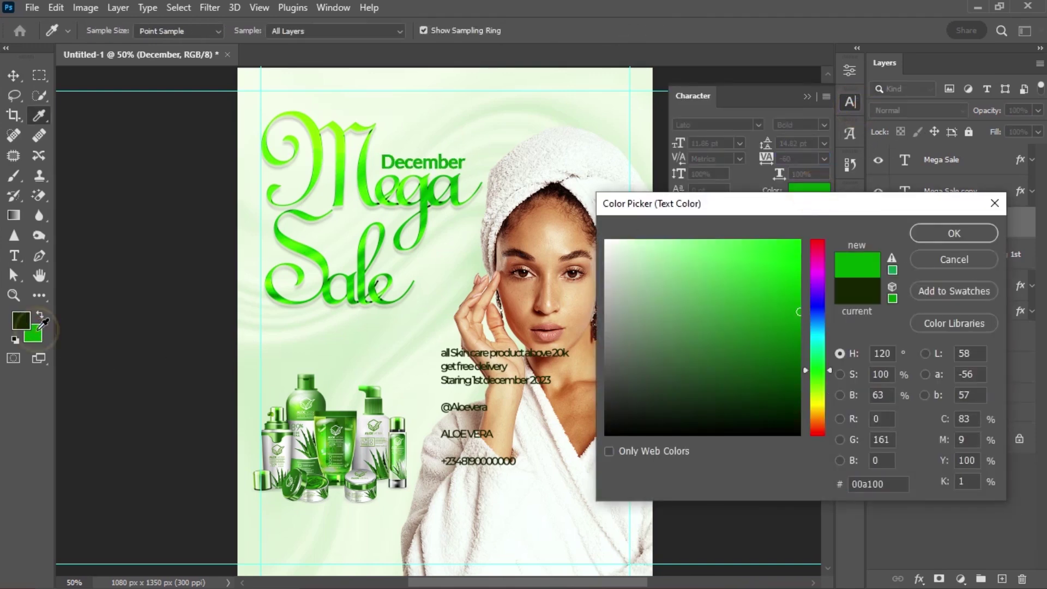
{"action": "left_click", "coordinate": [22, 323]}
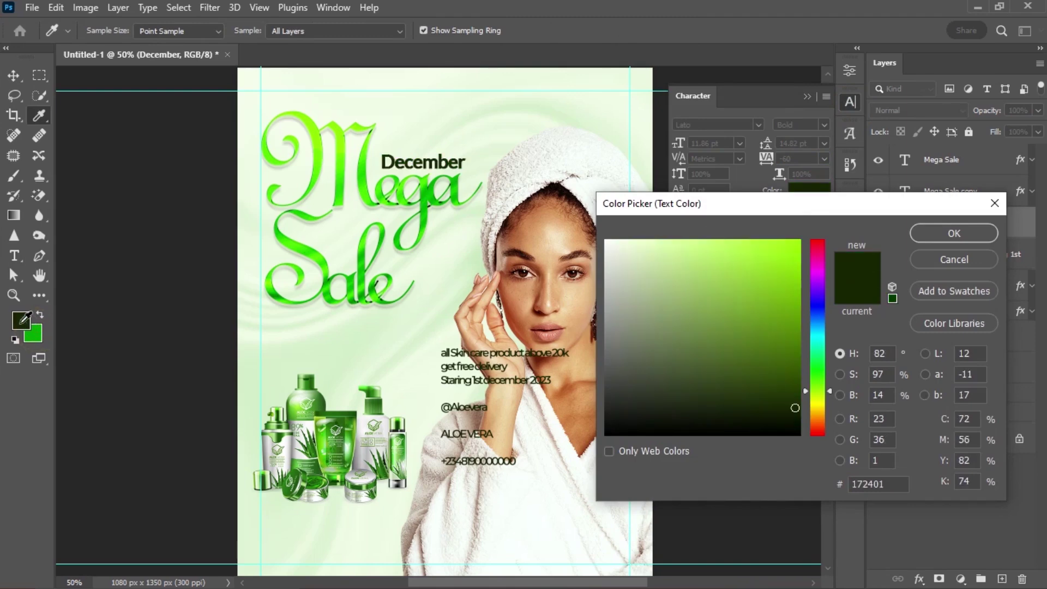
{"action": "left_click", "coordinate": [37, 330]}
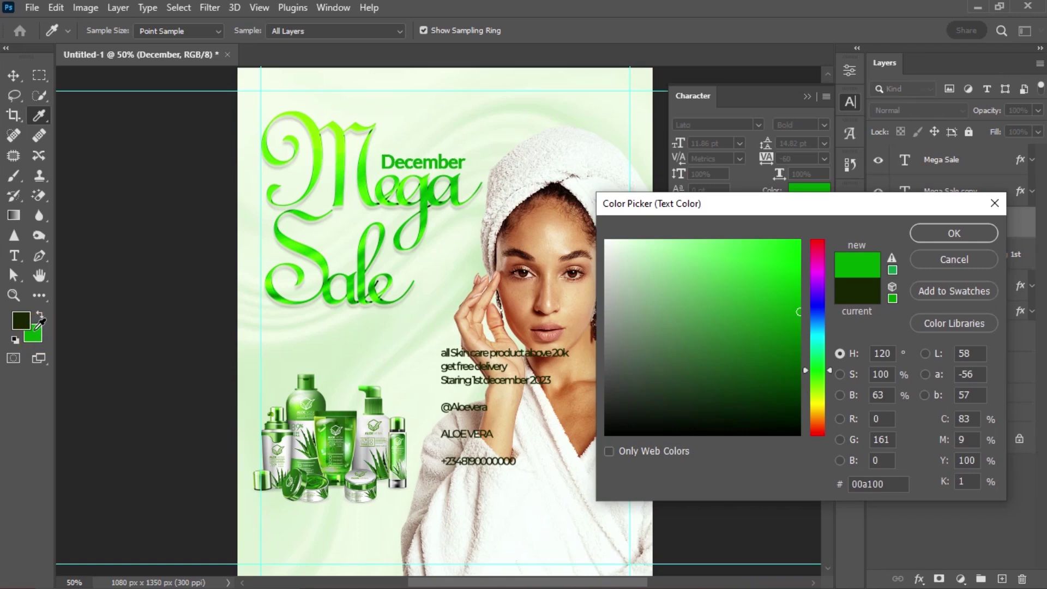
{"action": "left_click", "coordinate": [924, 236]}
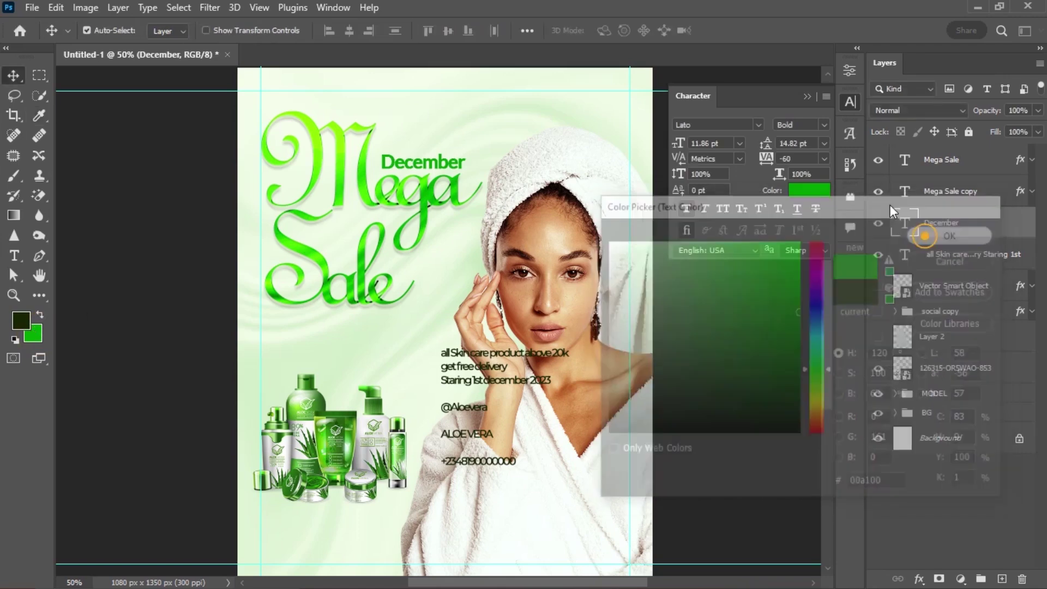
{"action": "key", "text": "Up"}
{"action": "key", "text": "Up"}
{"action": "key", "text": "Up"}
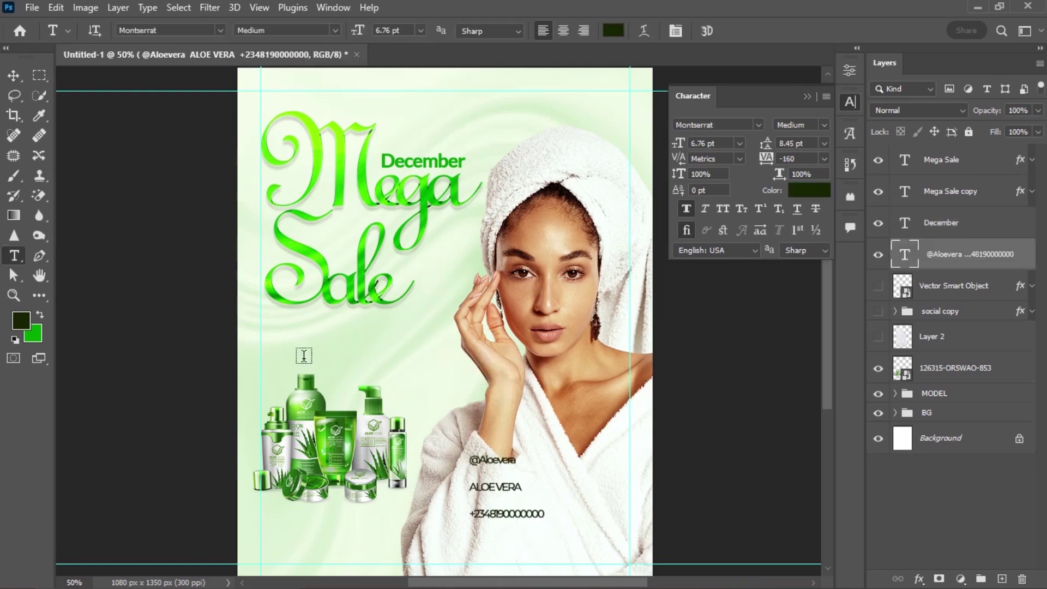
Add the offer text "all Skin care product above 20k get free delivery Staring 1st december 2023" as its own text layer near the products
{"action": "left_click", "coordinate": [269, 332]}
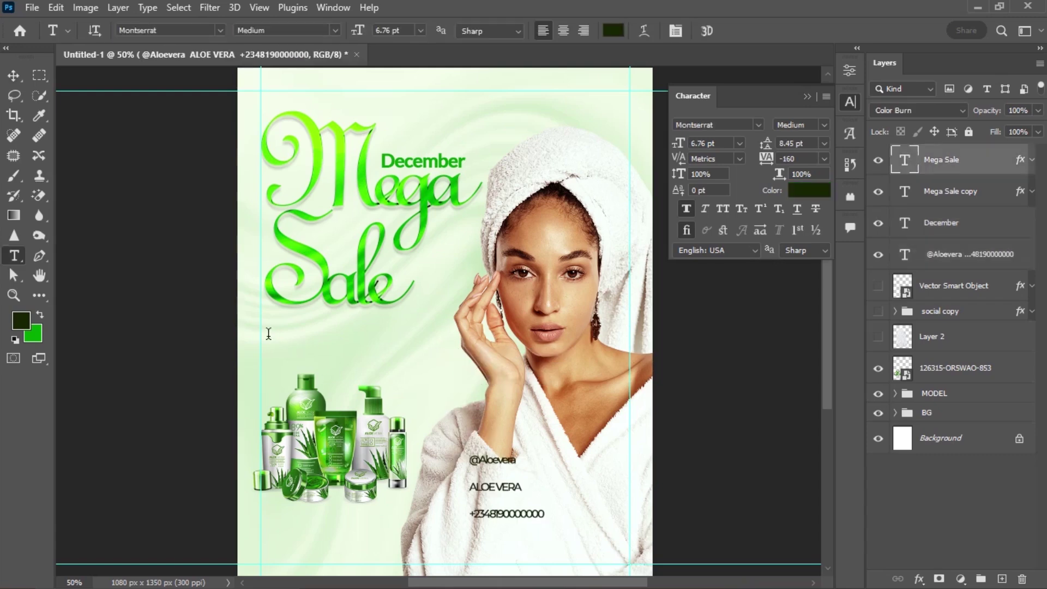
{"action": "left_click", "coordinate": [367, 341]}
{"action": "left_click", "coordinate": [392, 364]}
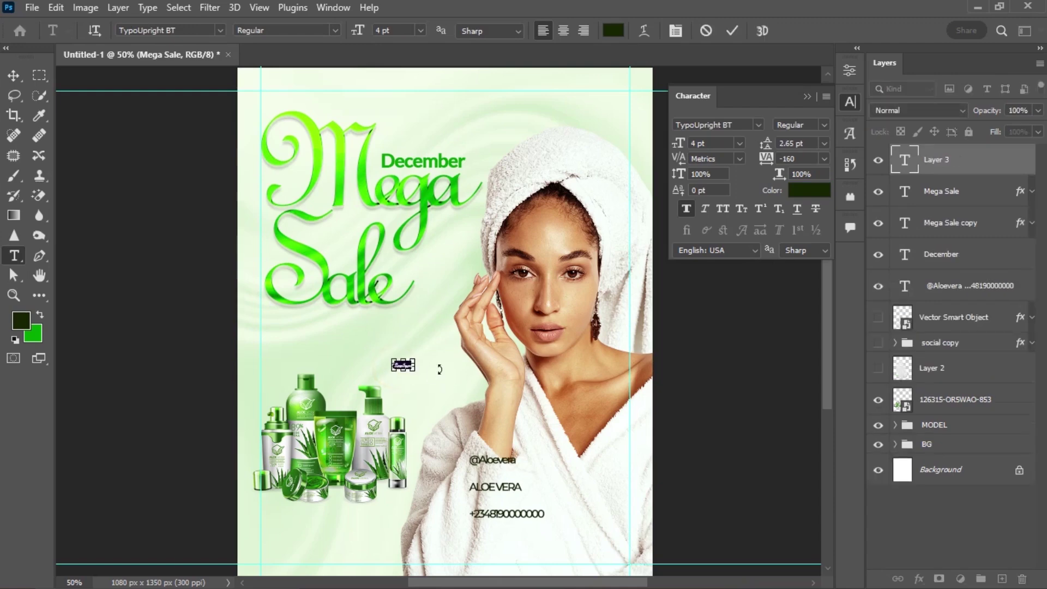
{"action": "type", "text": "all Skin care product above 20k get free delivery Staring 1st december 2023"}
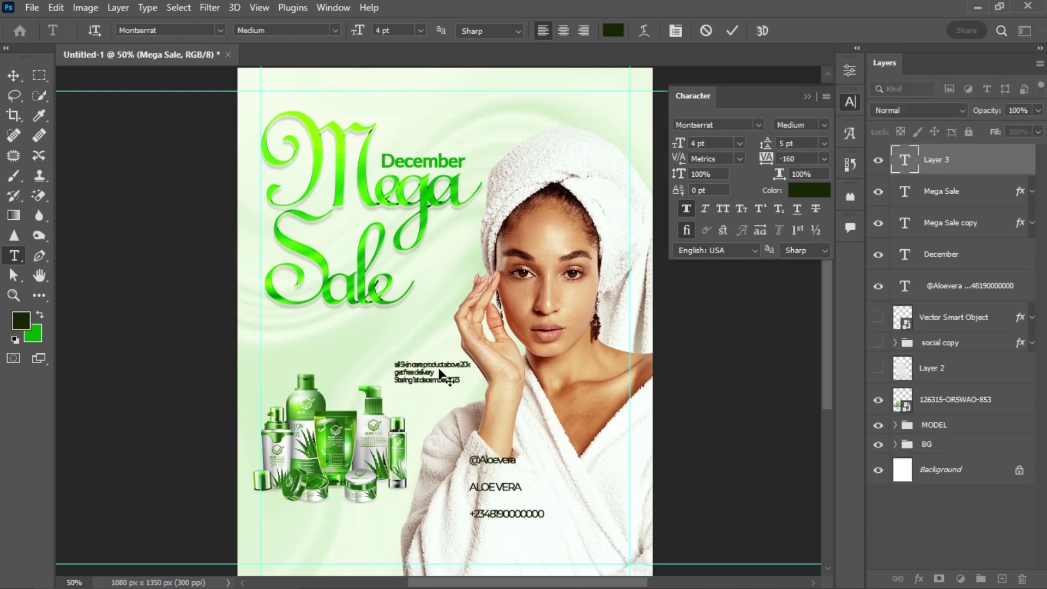
{"action": "key", "text": "ctrl+Return"}
Format the offer text as Lato Regular in all caps with a tracking of -60
{"action": "left_click", "coordinate": [183, 30]}
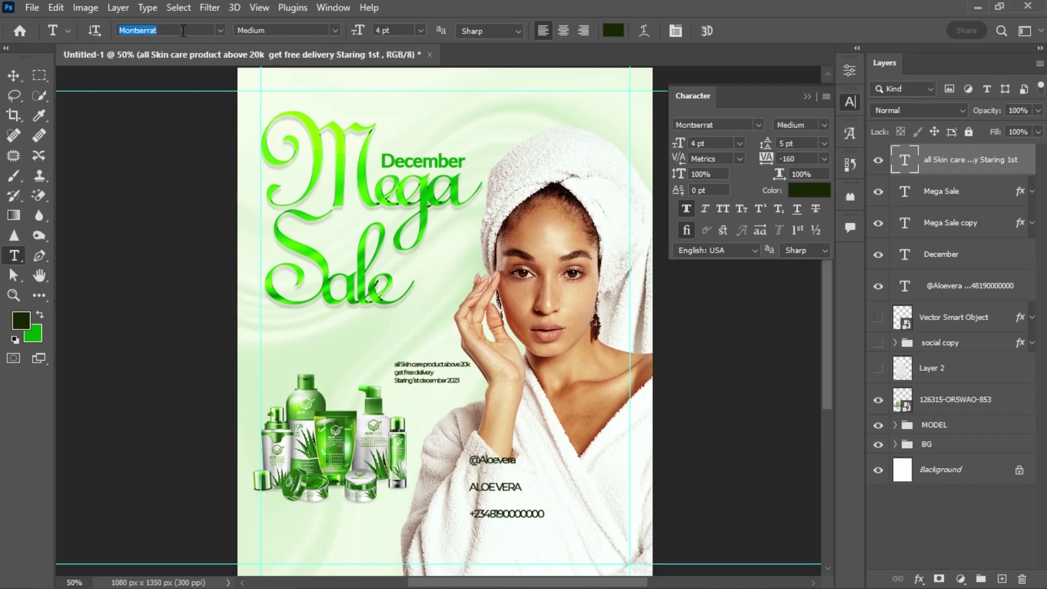
{"action": "type", "text": "LA"}
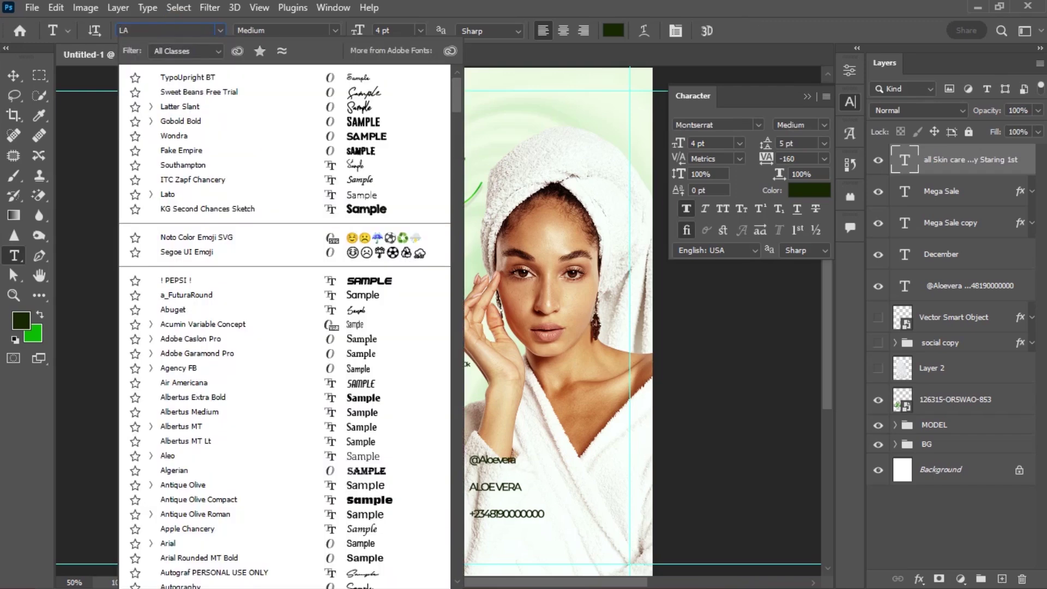
{"action": "type", "text": "TO"}
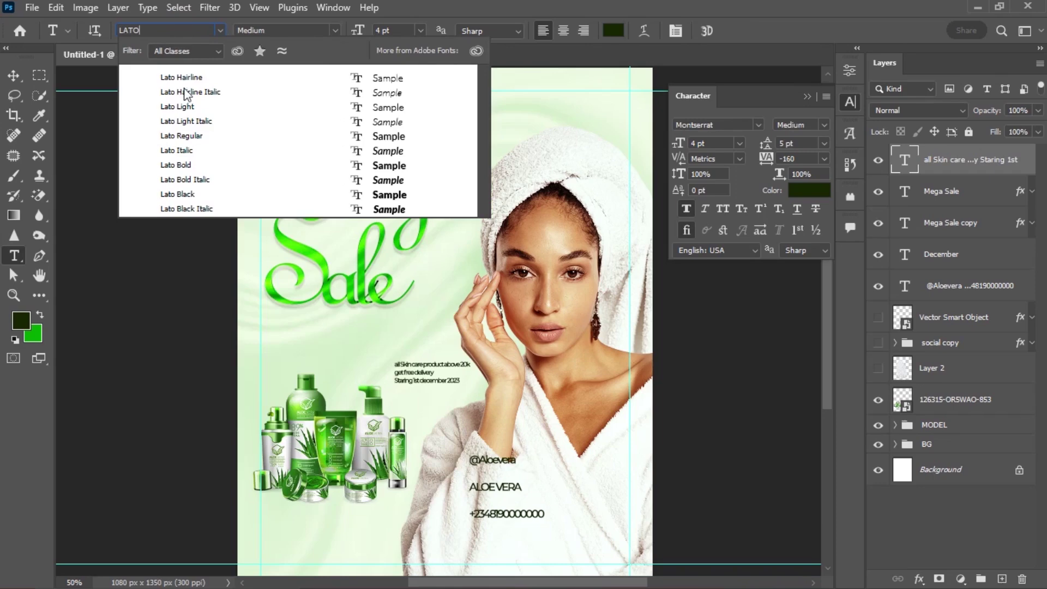
{"action": "left_click", "coordinate": [187, 140]}
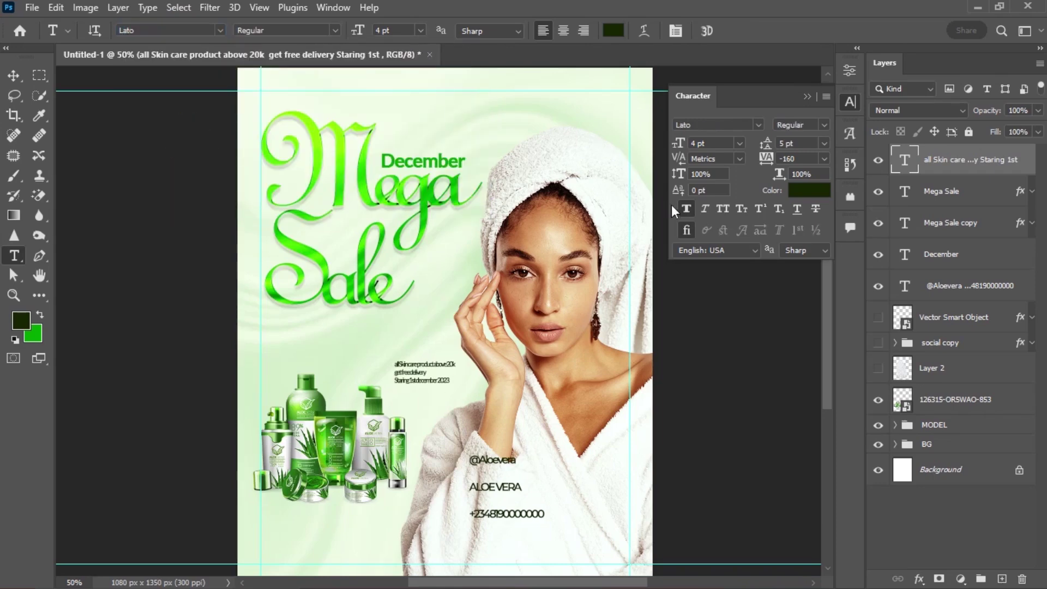
{"action": "left_click", "coordinate": [723, 210]}
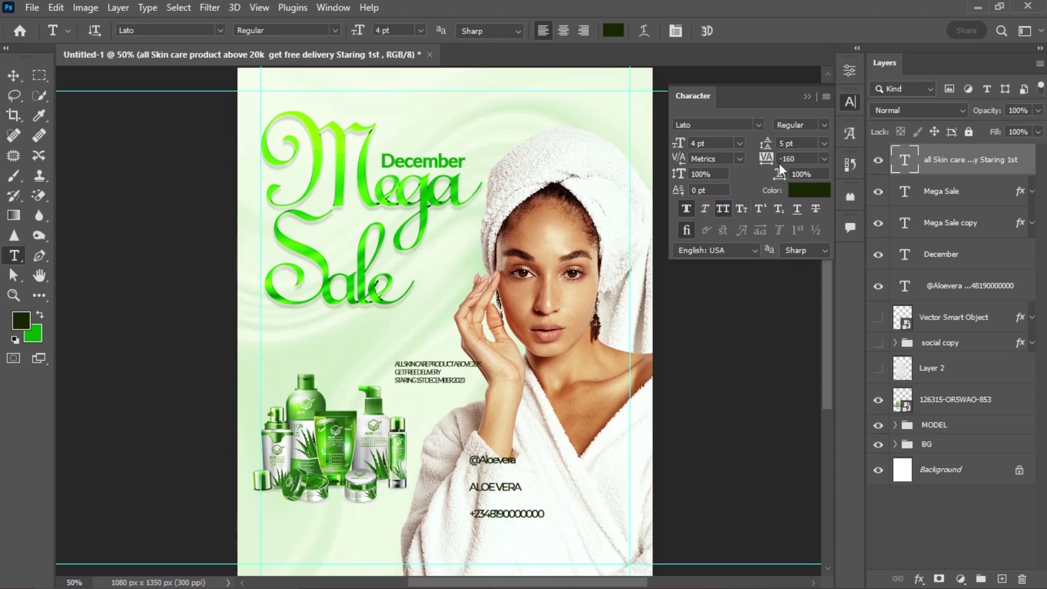
{"action": "left_click_drag", "start_coordinate": [767, 162], "coordinate": [772, 162]}
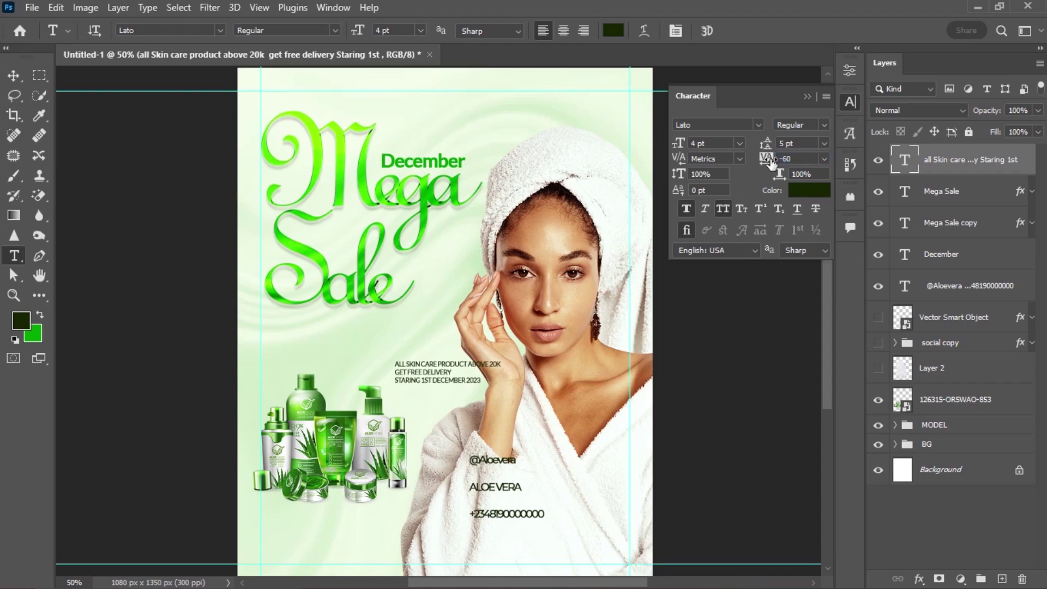
Scale the offer text up to about 6.64 pt and place it between the Sale heading and the products, starting at the left margin guide
{"action": "key", "text": "ctrl+t"}
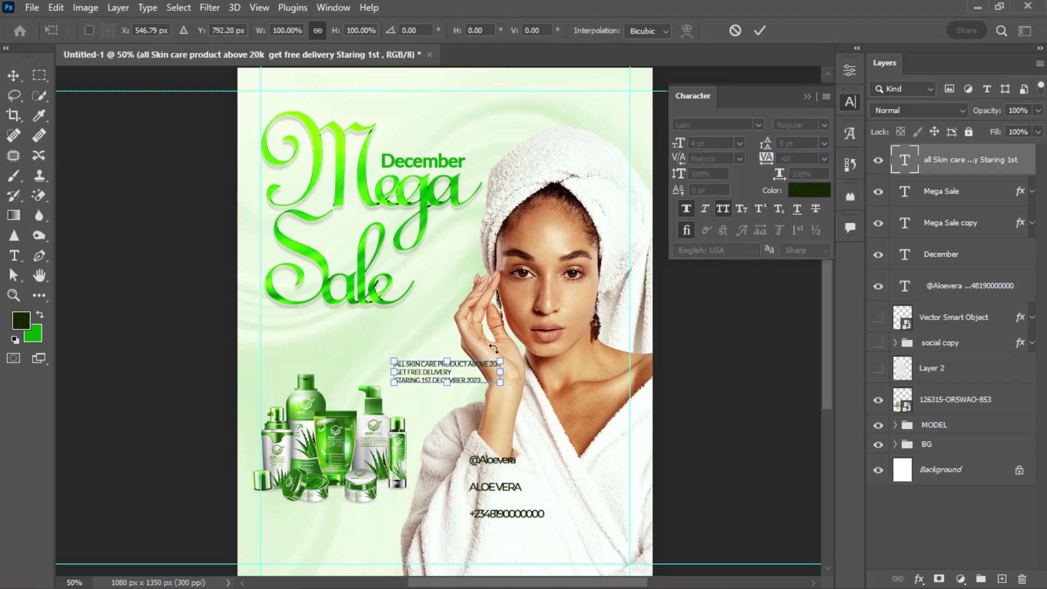
{"action": "left_click_drag", "start_coordinate": [500, 354], "coordinate": [555, 349]}
{"action": "left_click_drag", "start_coordinate": [468, 362], "coordinate": [334, 336]}
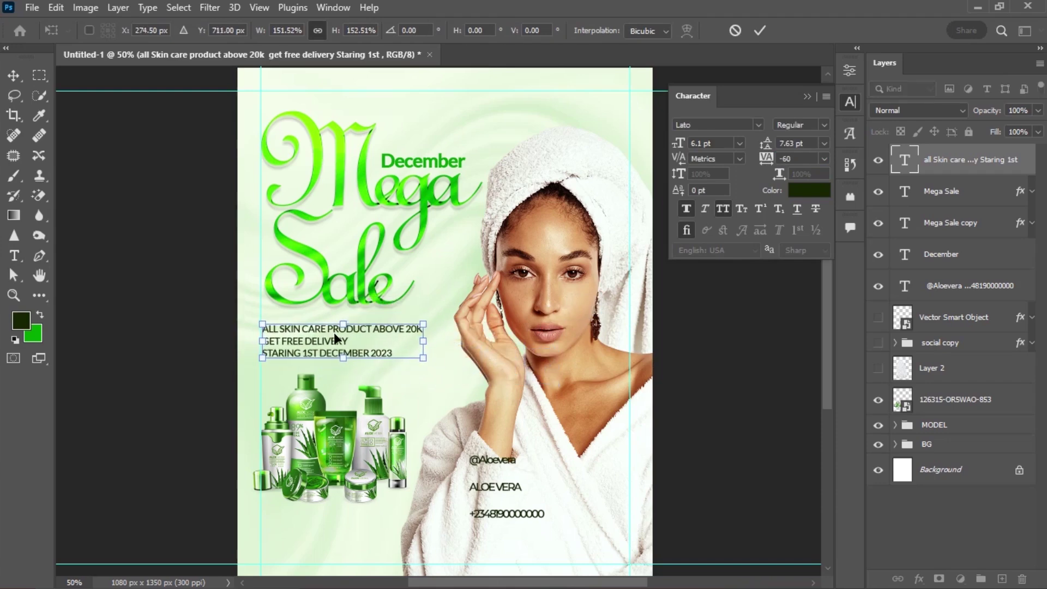
{"action": "key", "text": "Return"}
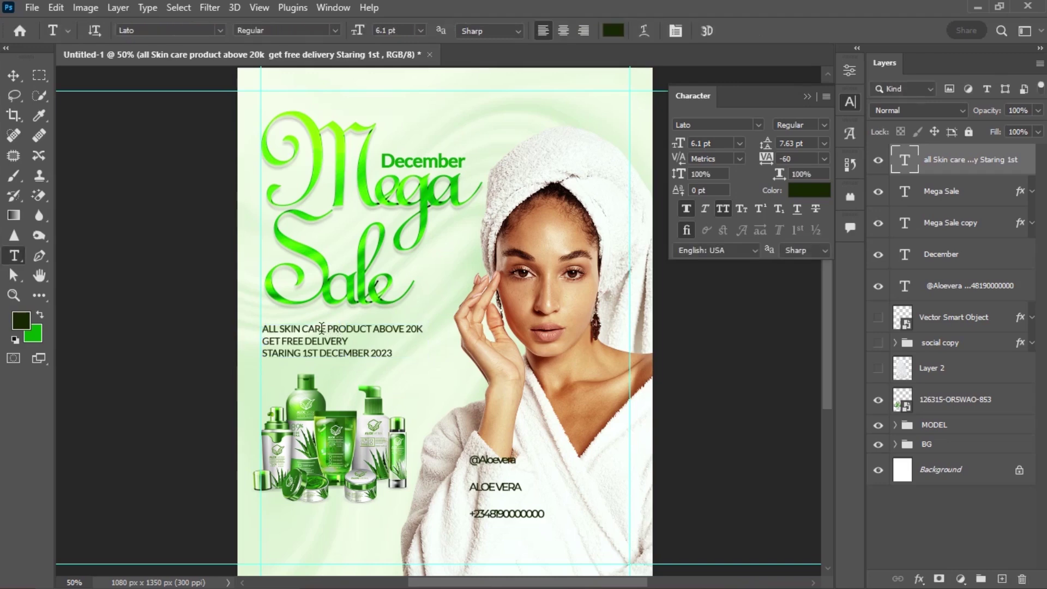
{"action": "key", "text": "ctrl+t"}
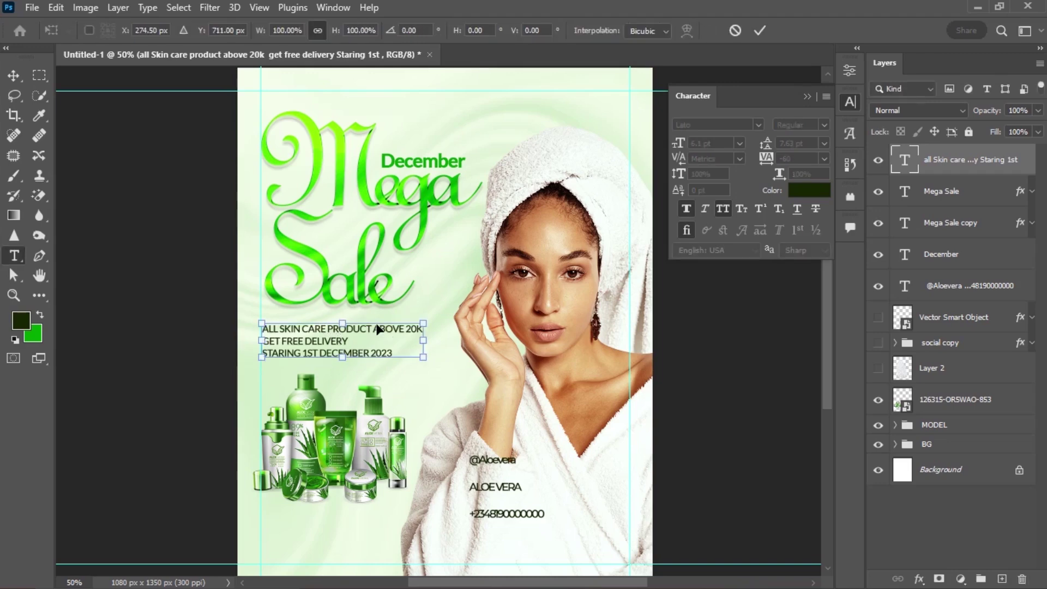
{"action": "left_click_drag", "start_coordinate": [424, 358], "coordinate": [440, 371]}
{"action": "key", "text": "Return"}
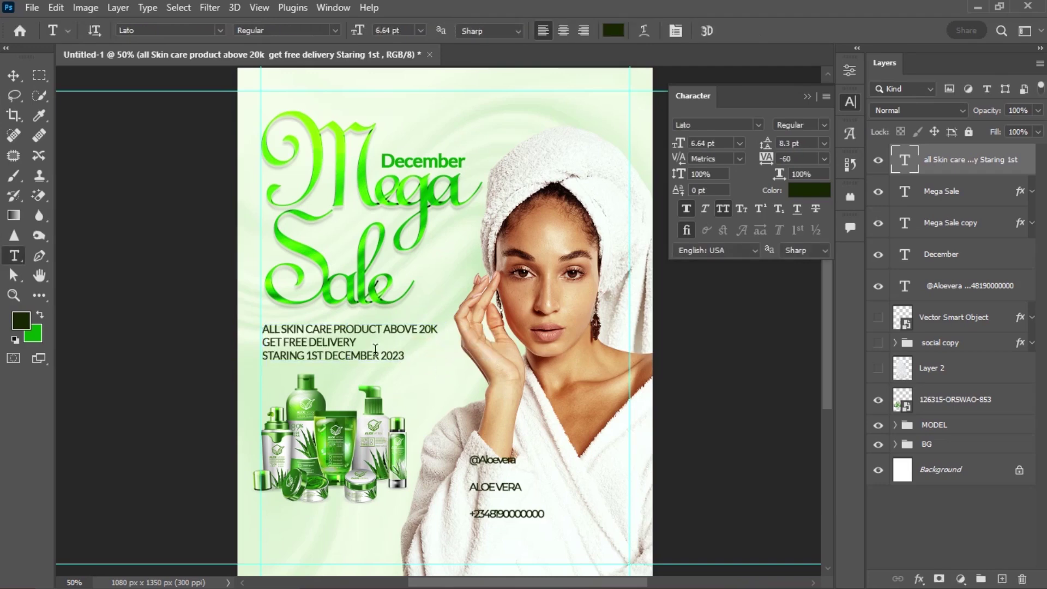
Set "20K" in the offer text's first line to the Bold style
{"action": "left_click_drag", "start_coordinate": [420, 326], "coordinate": [443, 326]}
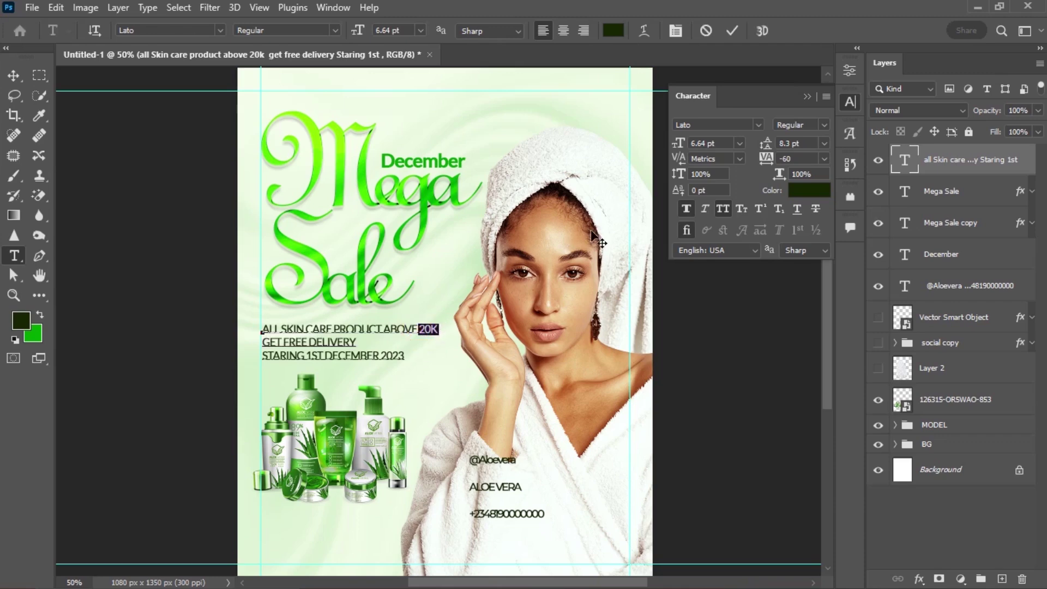
{"action": "left_click", "coordinate": [825, 125]}
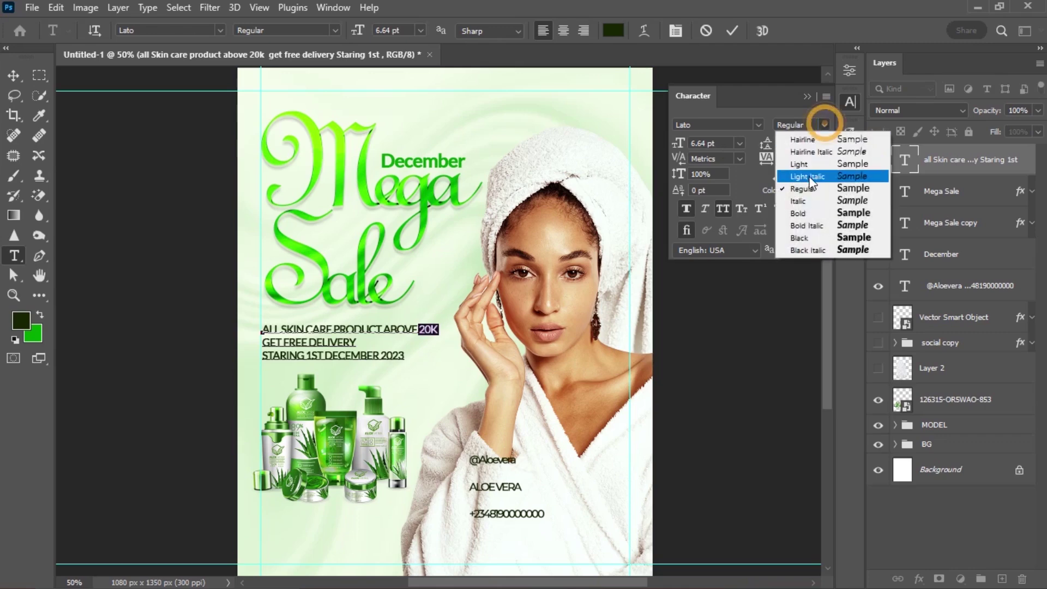
{"action": "left_click", "coordinate": [807, 214]}
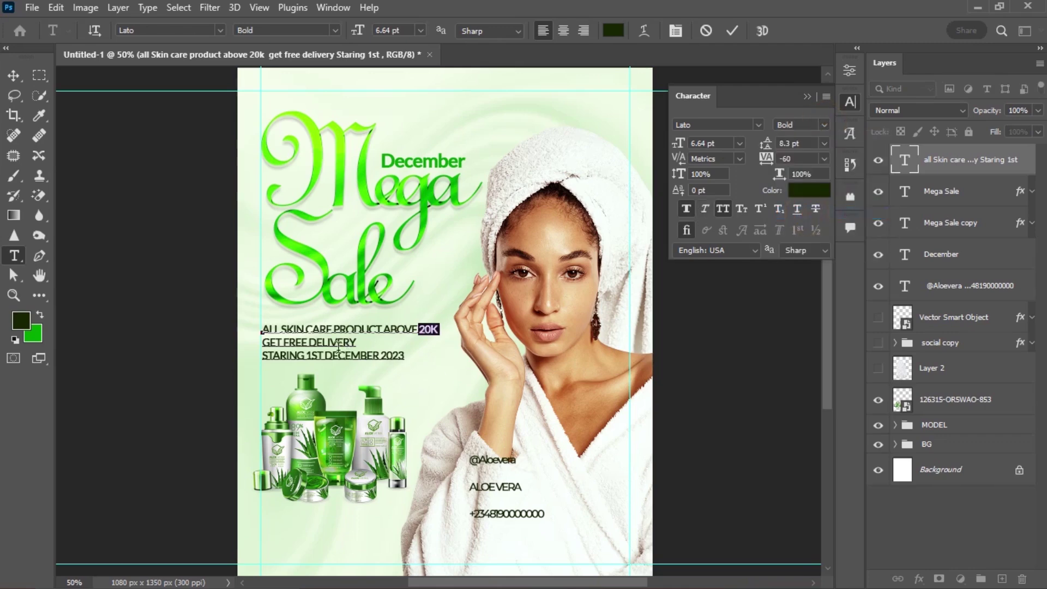
Color the words "FREE DELIVERY" in the offer text with the green background swatch color (00a100)
{"action": "left_click_drag", "start_coordinate": [284, 342], "coordinate": [356, 343]}
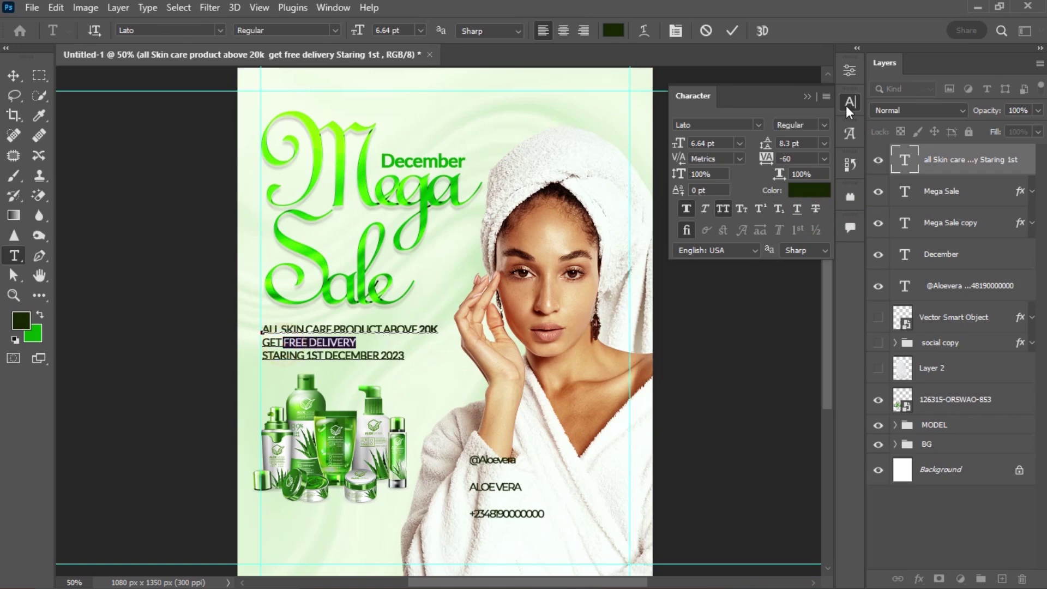
{"action": "left_click", "coordinate": [818, 198]}
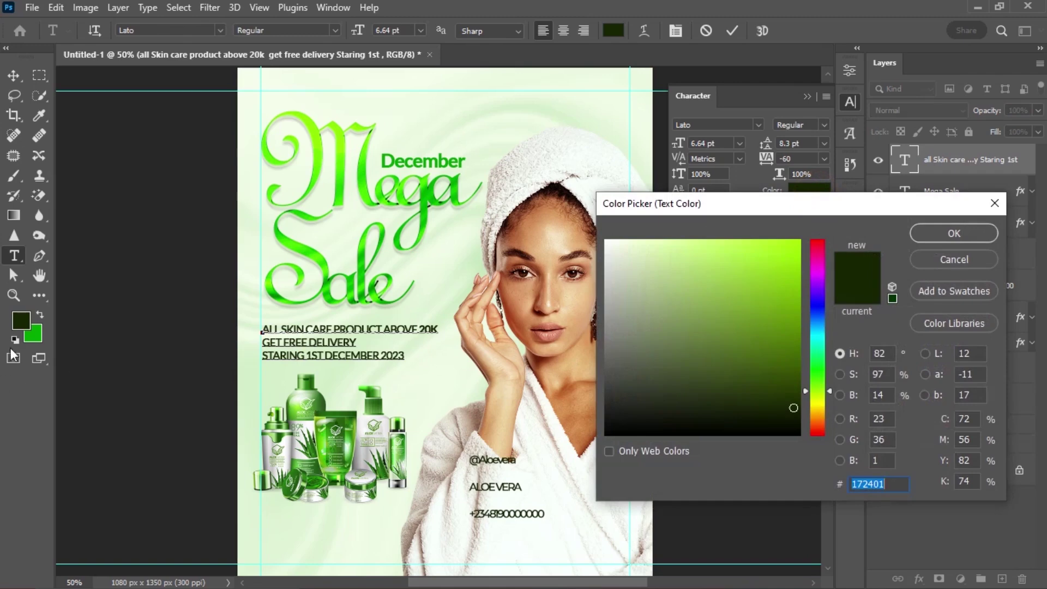
{"action": "left_click", "coordinate": [33, 333]}
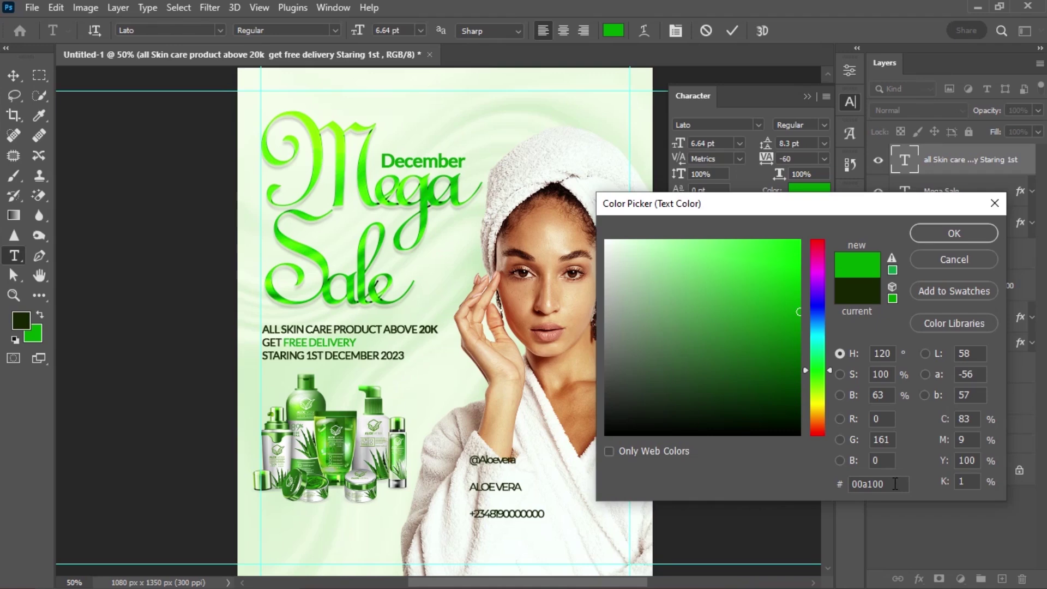
{"action": "left_click", "coordinate": [954, 233]}
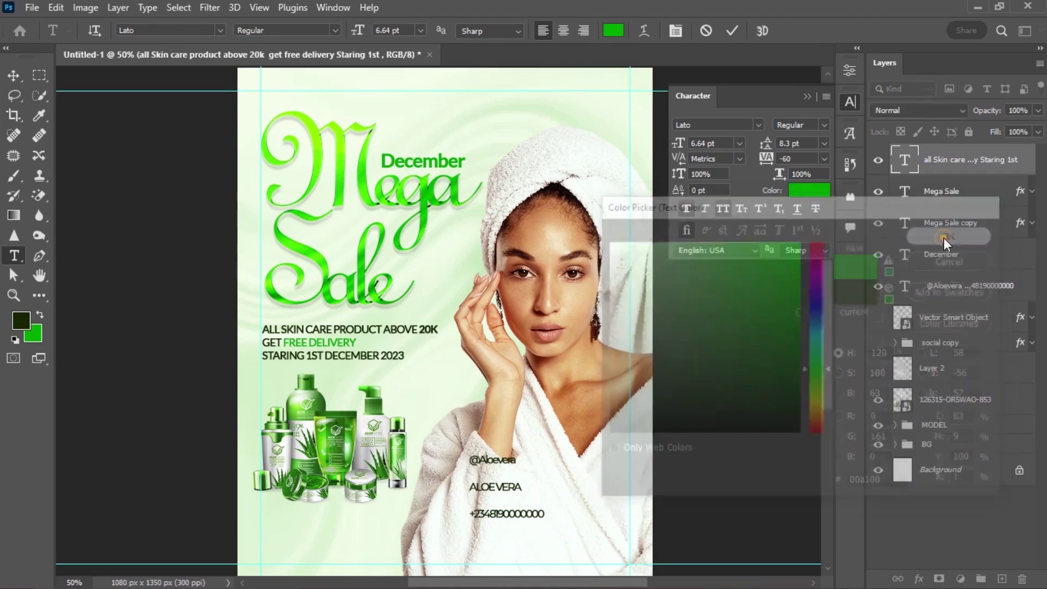
Color "20K" in the offer text with the same green (00a100)
{"action": "double_click", "coordinate": [422, 329]}
{"action": "left_click", "coordinate": [809, 190]}
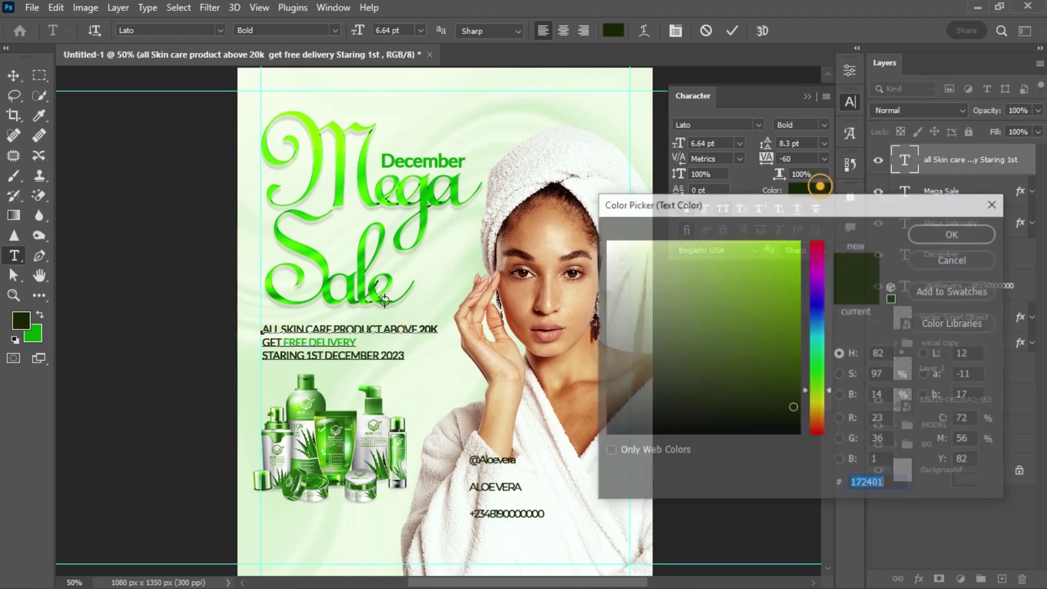
{"action": "left_click", "coordinate": [37, 331]}
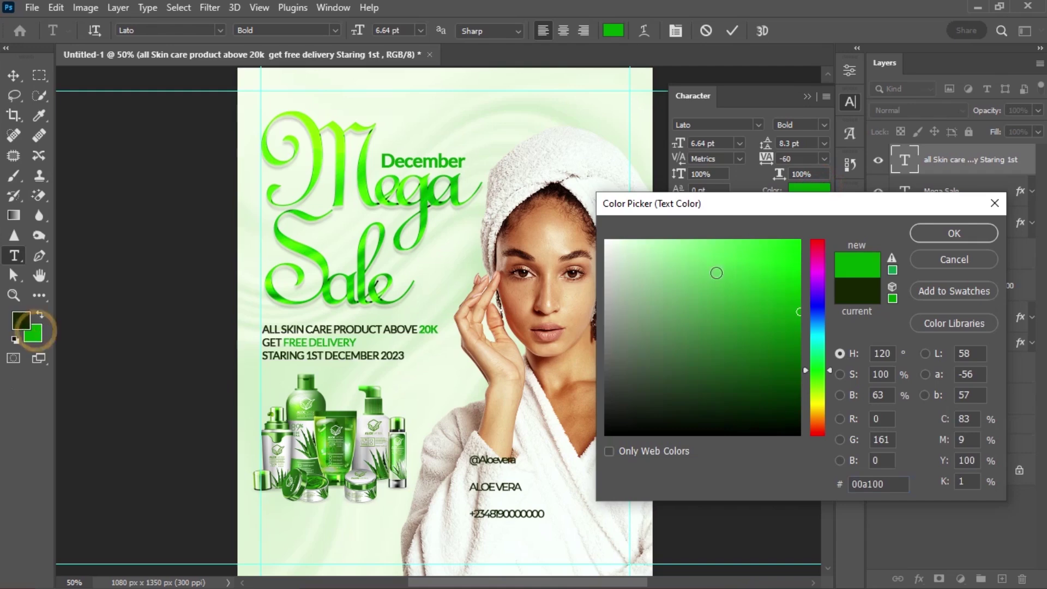
{"action": "left_click", "coordinate": [953, 234]}
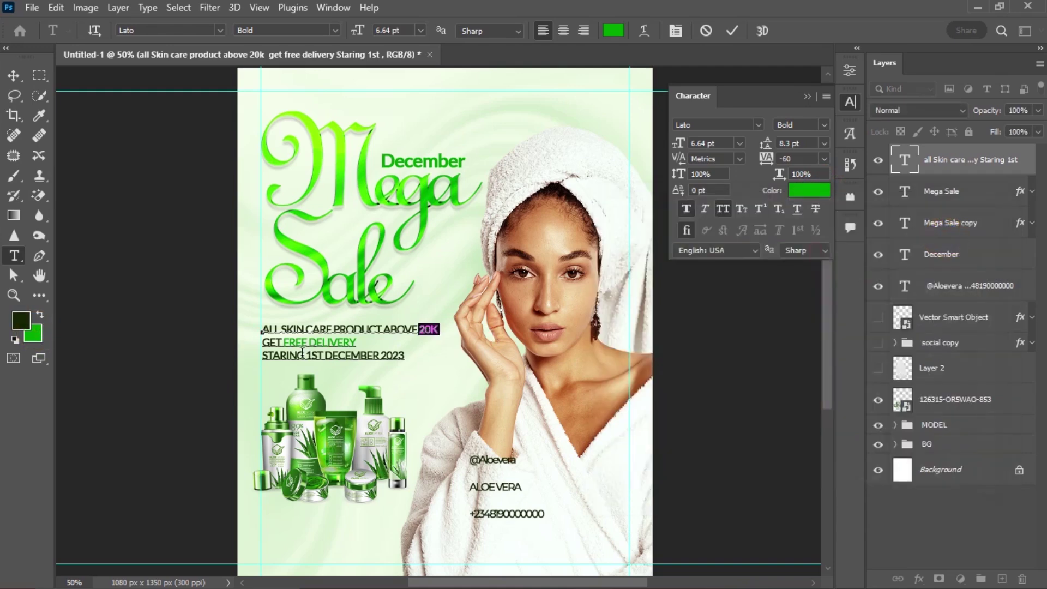
Make the line "STARING 1ST DECEMBER 2023" green (00a100) and Bold, and commit the text edit
{"action": "left_click_drag", "start_coordinate": [265, 357], "coordinate": [404, 357]}
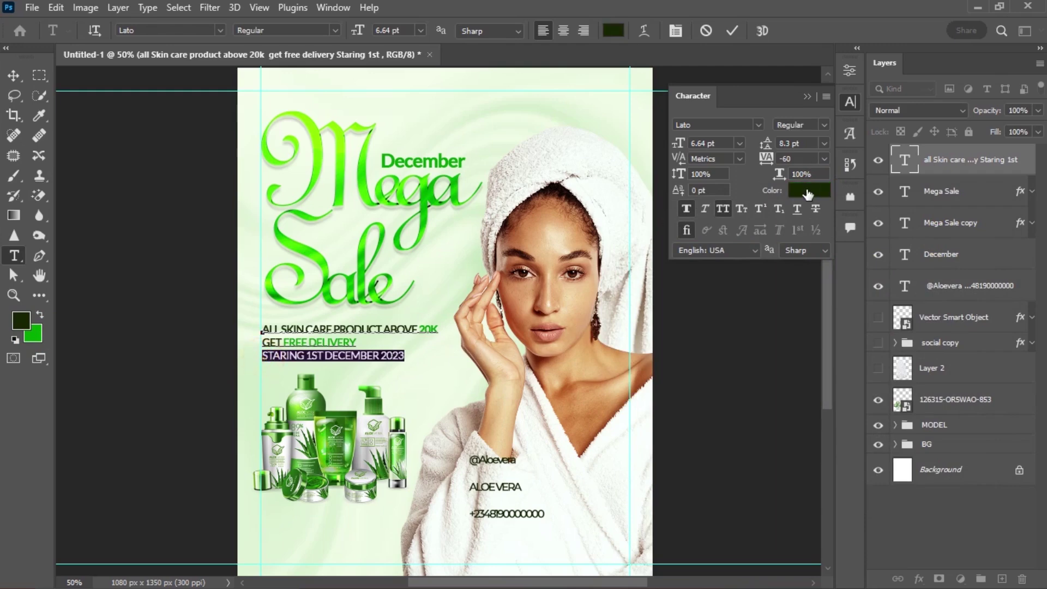
{"action": "left_click", "coordinate": [807, 191]}
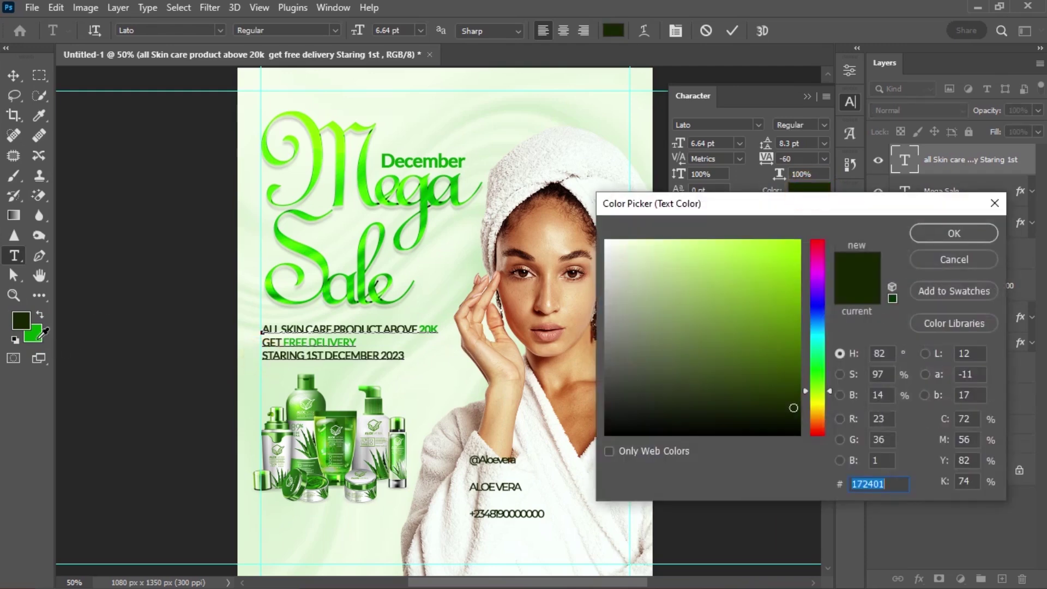
{"action": "left_click", "coordinate": [39, 336]}
{"action": "left_click", "coordinate": [970, 233]}
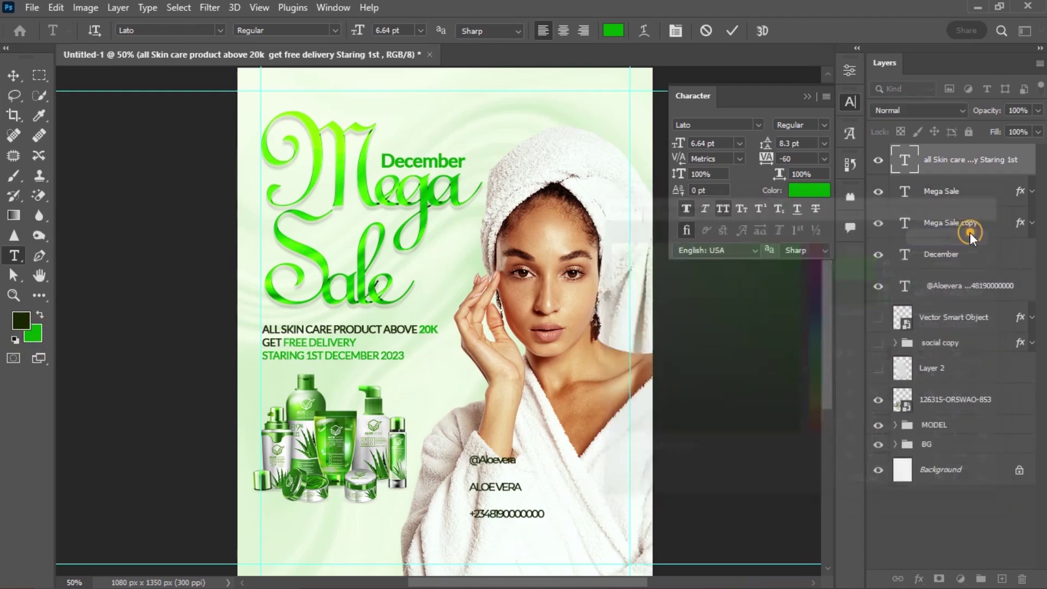
{"action": "left_click", "coordinate": [823, 124]}
{"action": "left_click", "coordinate": [811, 214]}
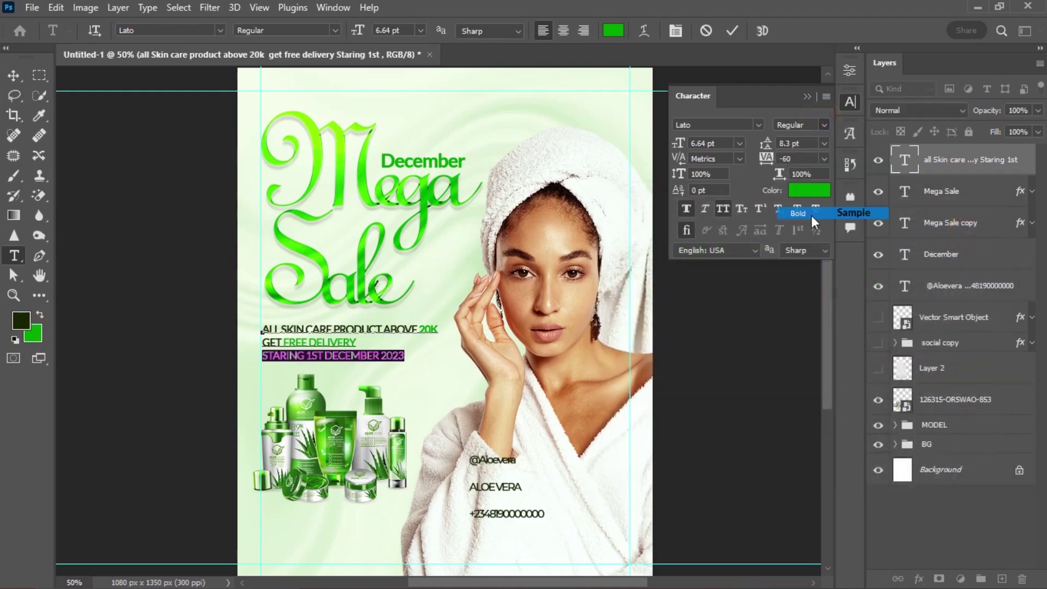
{"action": "left_click", "coordinate": [731, 30]}
Set the words "FREE DELIVERY" in the offer text to the Bold style and commit the text edit
{"action": "left_click_drag", "start_coordinate": [287, 342], "coordinate": [400, 338]}
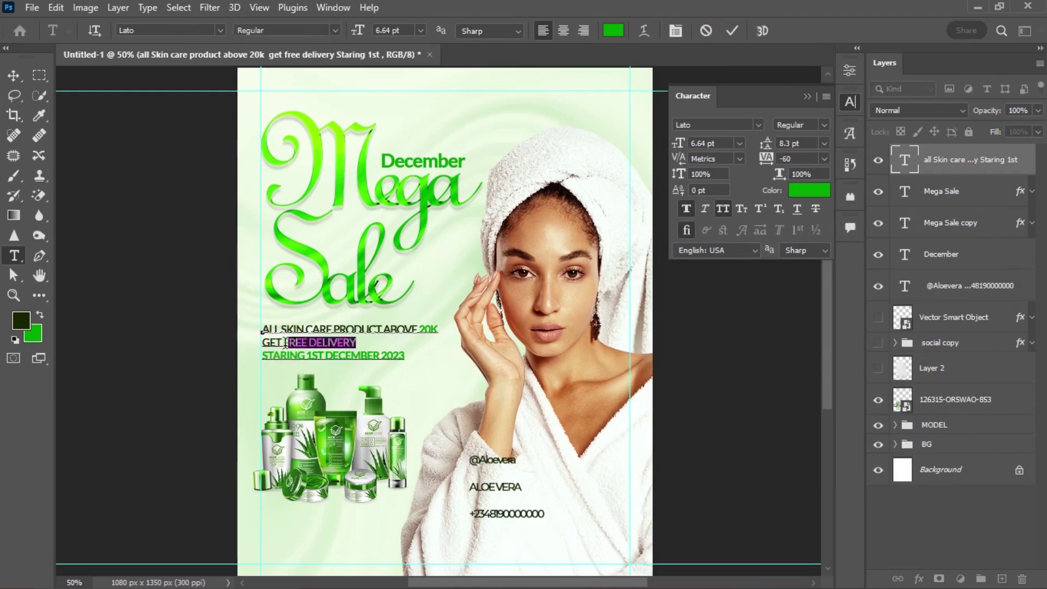
{"action": "left_click_drag", "start_coordinate": [283, 342], "coordinate": [396, 339]}
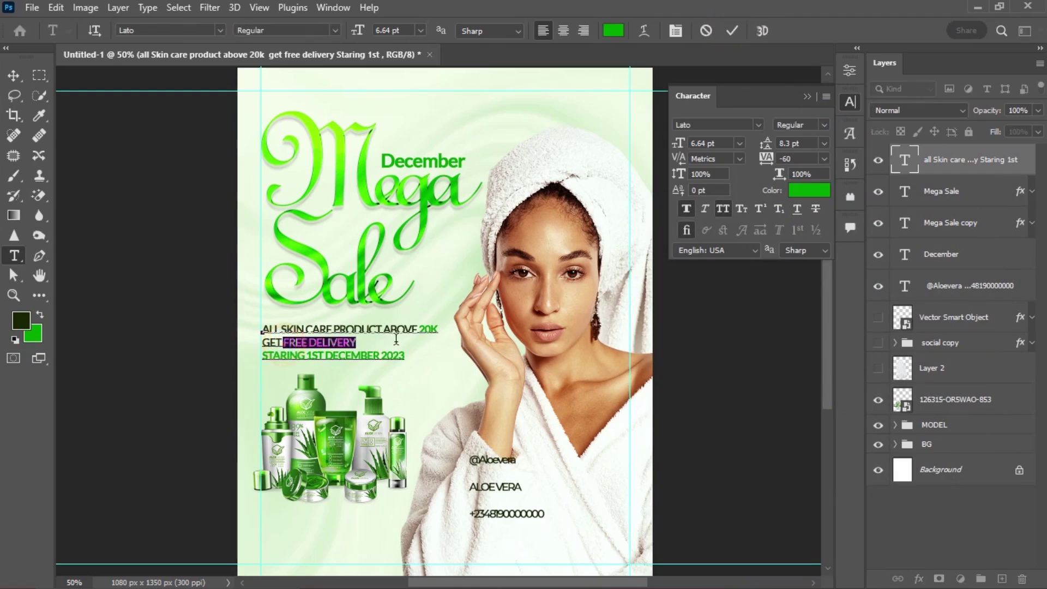
{"action": "left_click", "coordinate": [822, 127]}
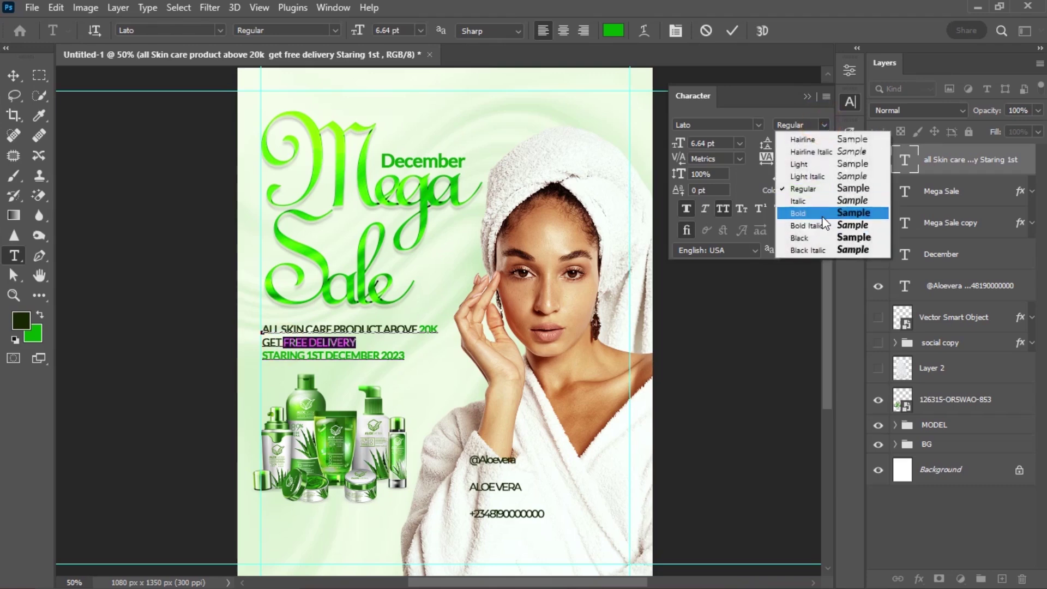
{"action": "left_click", "coordinate": [821, 216]}
{"action": "left_click", "coordinate": [733, 30]}
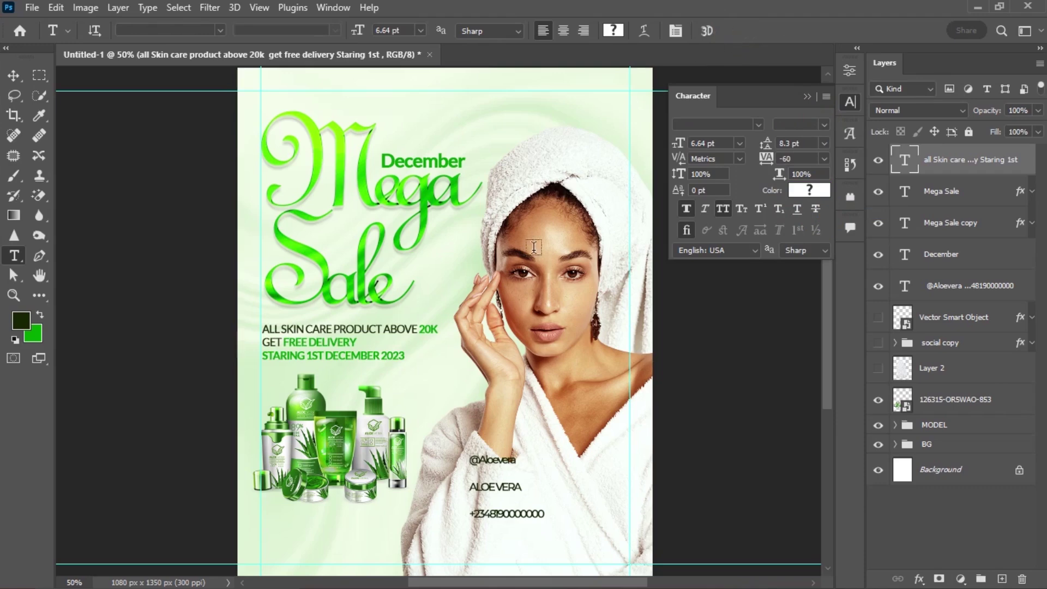
Remove the Faux Bold effect from the word "GET" in the offer text and commit the edit
{"action": "double_click", "coordinate": [271, 344]}
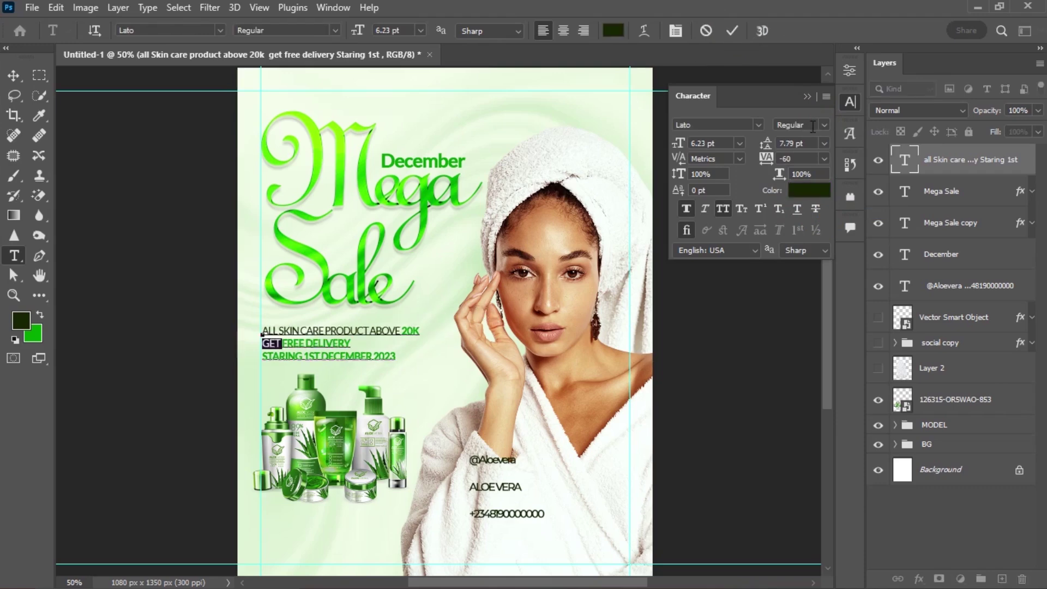
{"action": "left_click", "coordinate": [685, 209]}
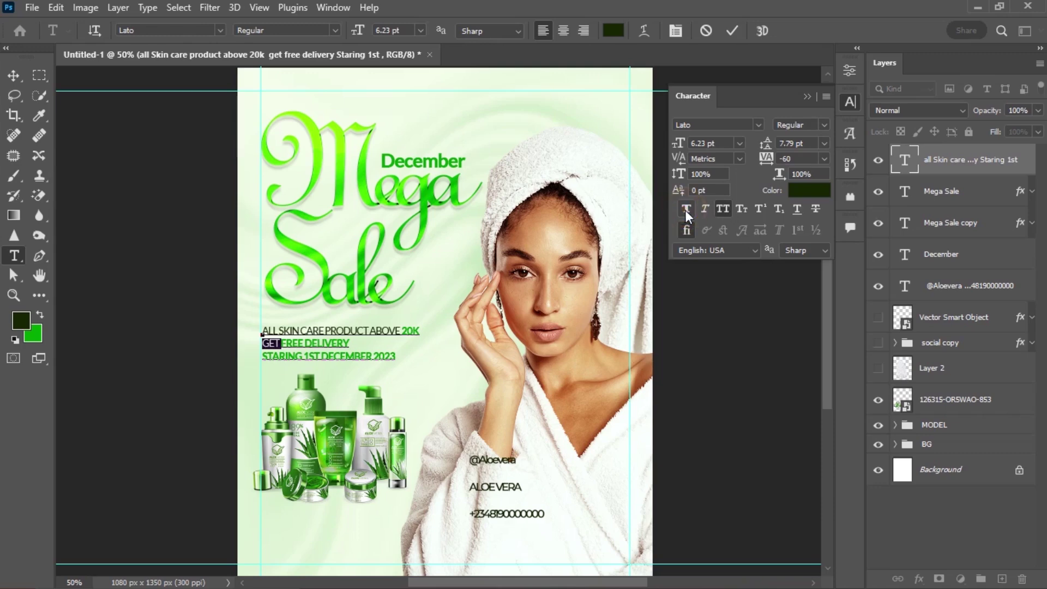
{"action": "left_click", "coordinate": [731, 31]}
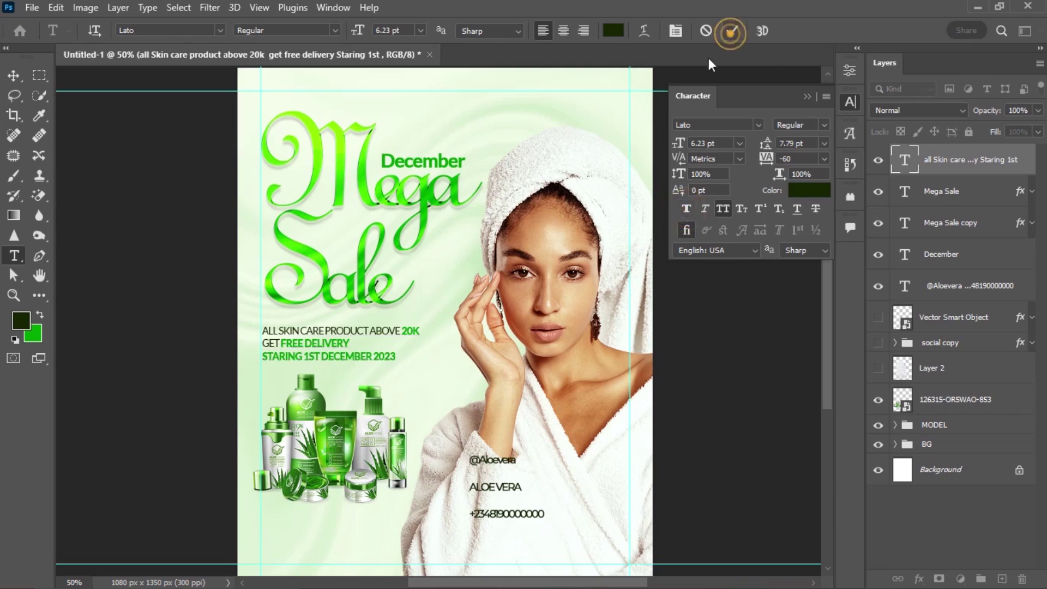
Scale the offer text up to about 6.91 pt and nudge it slightly upward beneath the "Mega Sale" heading
{"action": "left_click", "coordinate": [14, 76]}
{"action": "key", "text": "ctrl+t"}
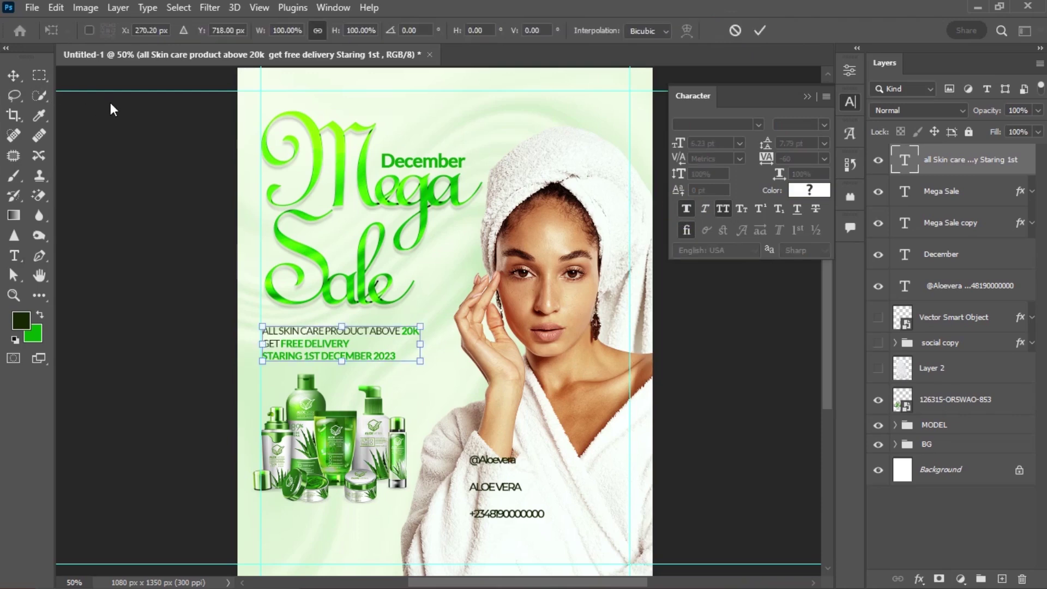
{"action": "left_click_drag", "start_coordinate": [421, 326], "coordinate": [437, 326]}
{"action": "key", "text": "Return"}
{"action": "key", "text": "Up"}
{"action": "key", "text": "Up"}
{"action": "key", "text": "Up"}
{"action": "key", "text": "Up"}
{"action": "key", "text": "Up"}
{"action": "key", "text": "Up"}
{"action": "key", "text": "Up"}
{"action": "key", "text": "Up"}
{"action": "key", "text": "Up"}
{"action": "key", "text": "Up"}
{"action": "key", "text": "Up"}
{"action": "key", "text": "Up"}
{"action": "key", "text": "Up"}
{"action": "key", "text": "Up"}
{"action": "key", "text": "Up"}
{"action": "key", "text": "Up"}
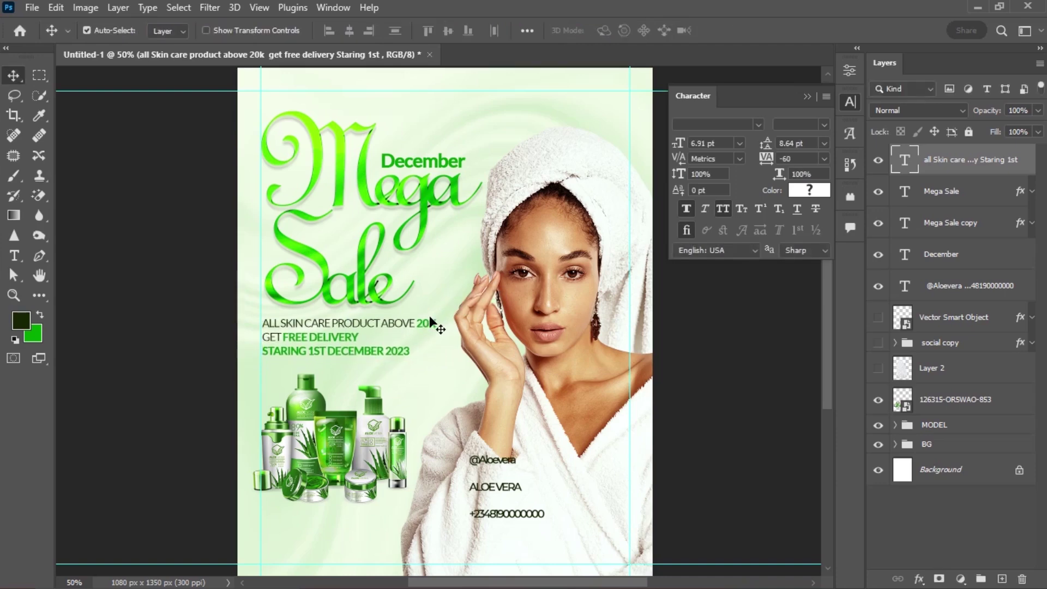
Nudge the product image slightly upward and draw a rectangle about 1088 x 121 px across the flyer's bottom, directly above the product layer
{"action": "left_click_drag", "start_coordinate": [362, 454], "coordinate": [362, 453]}
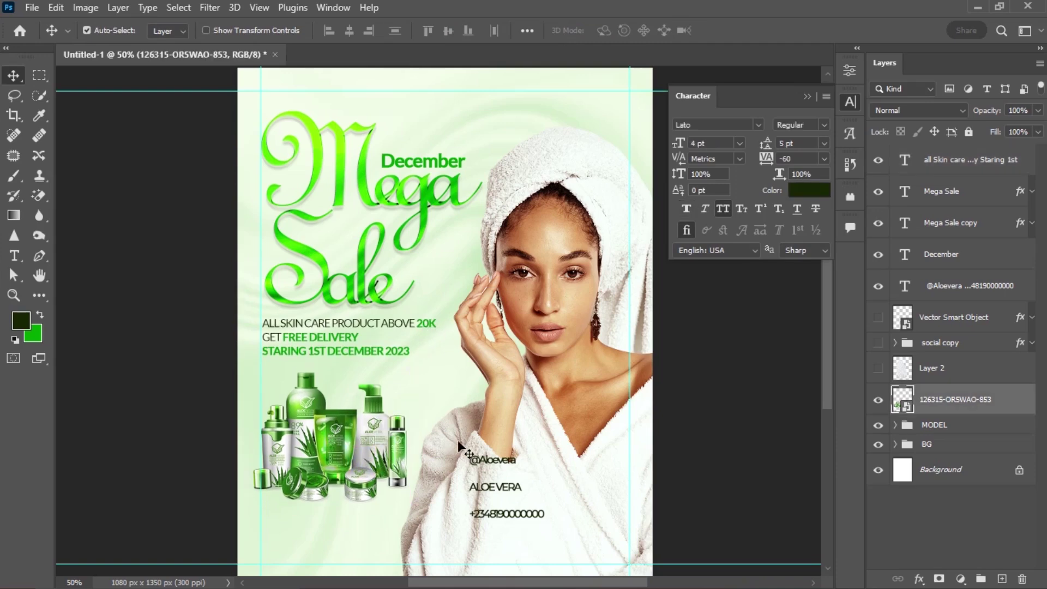
{"action": "left_click", "coordinate": [38, 296]}
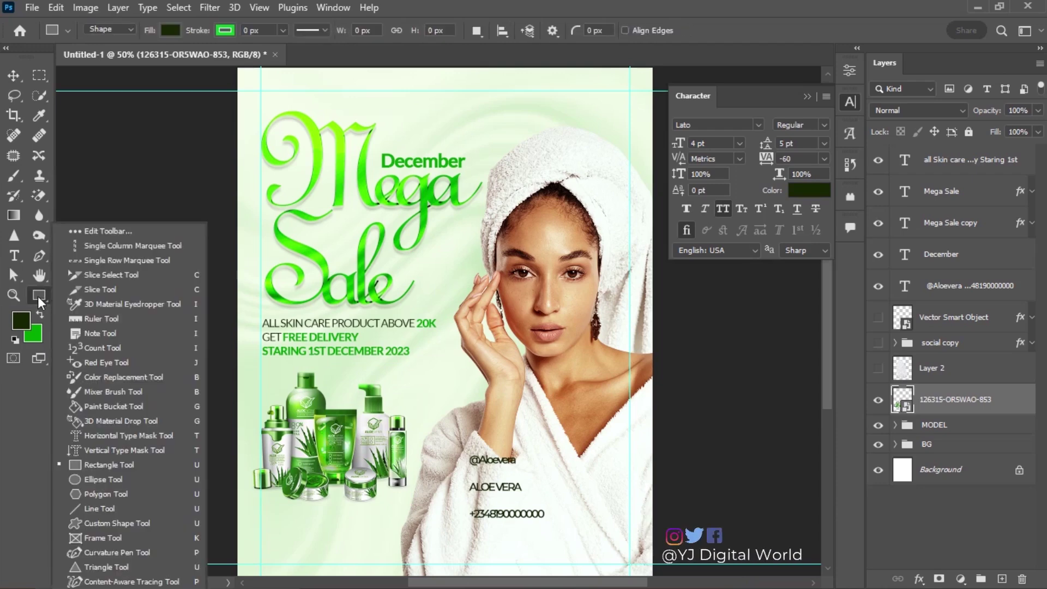
{"action": "left_click", "coordinate": [38, 293]}
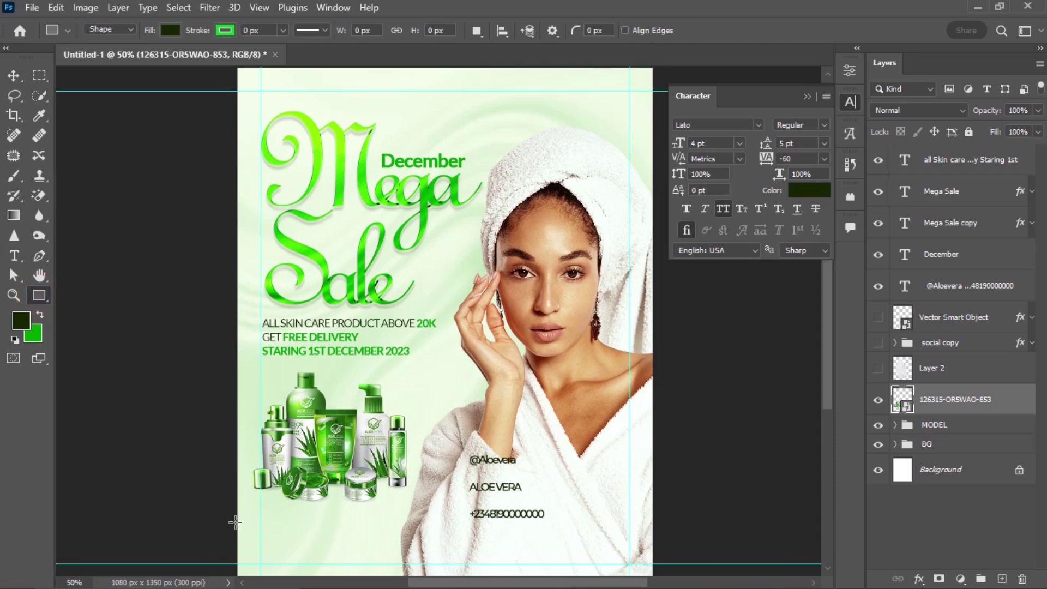
{"action": "left_click_drag", "start_coordinate": [236, 521], "coordinate": [658, 567]}
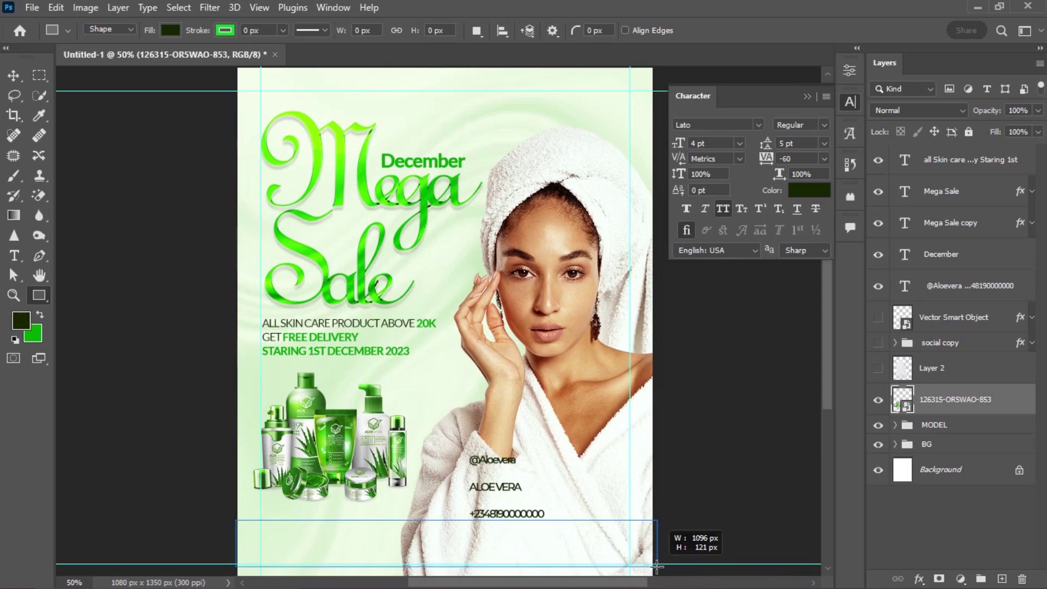
{"action": "left_click_drag", "start_coordinate": [658, 566], "coordinate": [653, 567]}
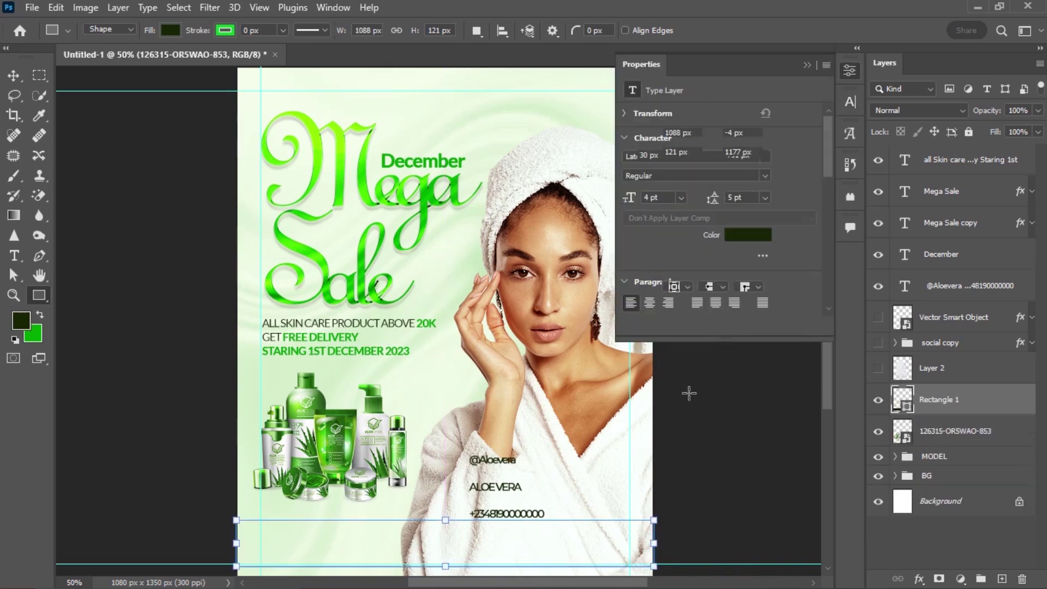
Fill the footer rectangle with the recently used off-white color and set its layer opacity to 80%
{"action": "left_click", "coordinate": [673, 225]}
{"action": "left_click", "coordinate": [677, 308]}
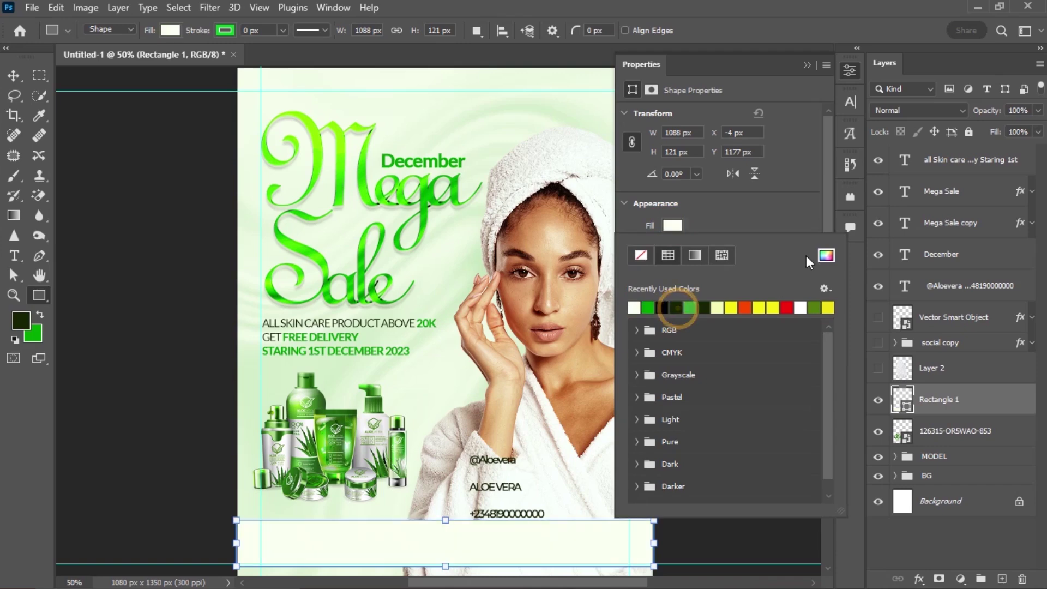
{"action": "left_click", "coordinate": [1015, 111]}
{"action": "left_click", "coordinate": [1016, 110]}
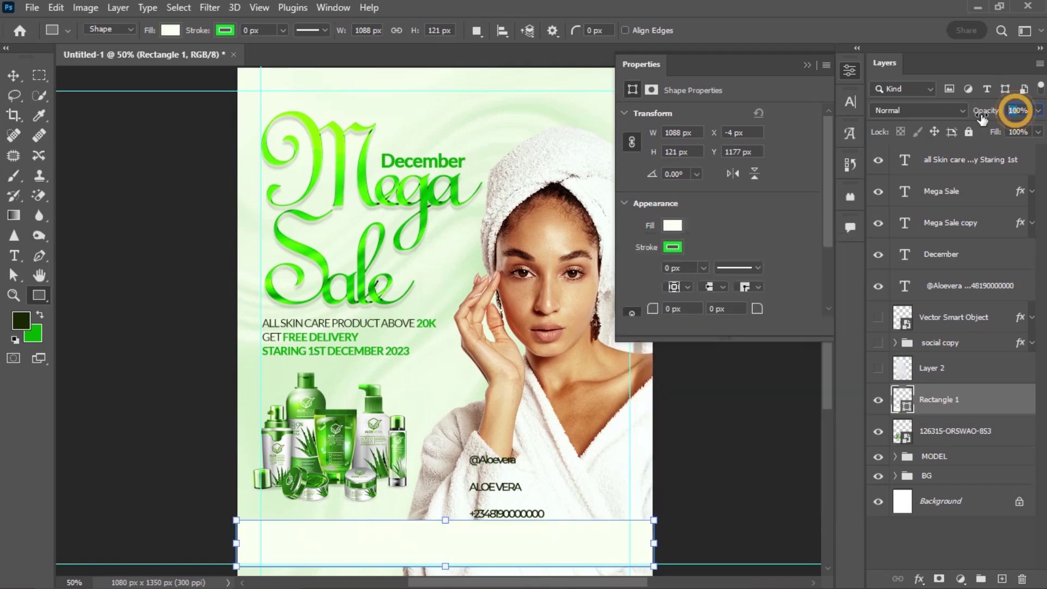
{"action": "type", "text": "80"}
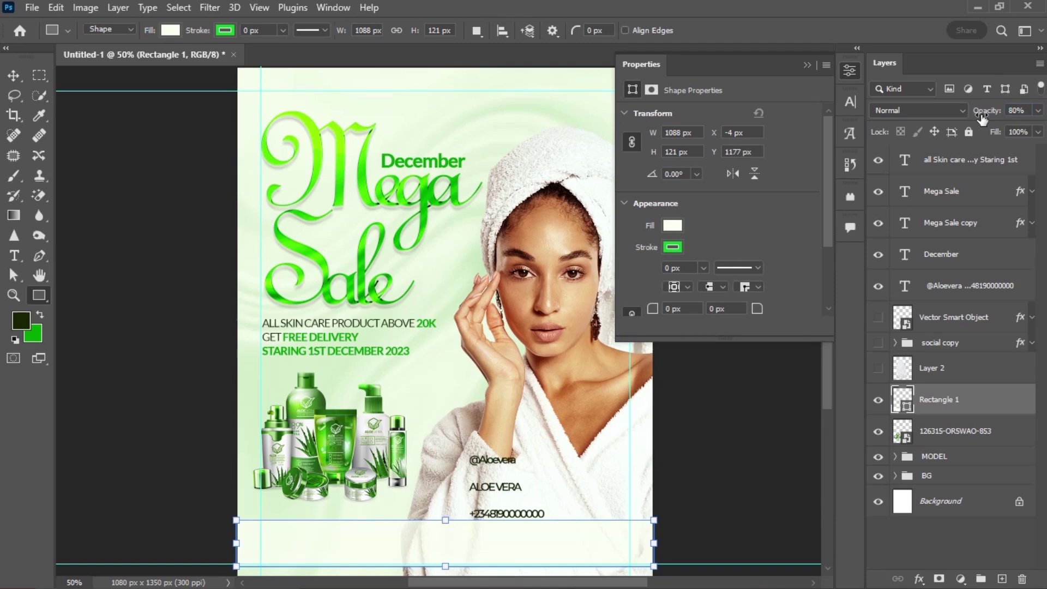
Delete the hidden Layer 2, then show the "social copy" group and move it onto the left end of the footer strip
{"action": "left_click", "coordinate": [949, 368]}
{"action": "key", "text": "Delete"}
{"action": "left_click", "coordinate": [878, 342]}
{"action": "left_click", "coordinate": [957, 343]}
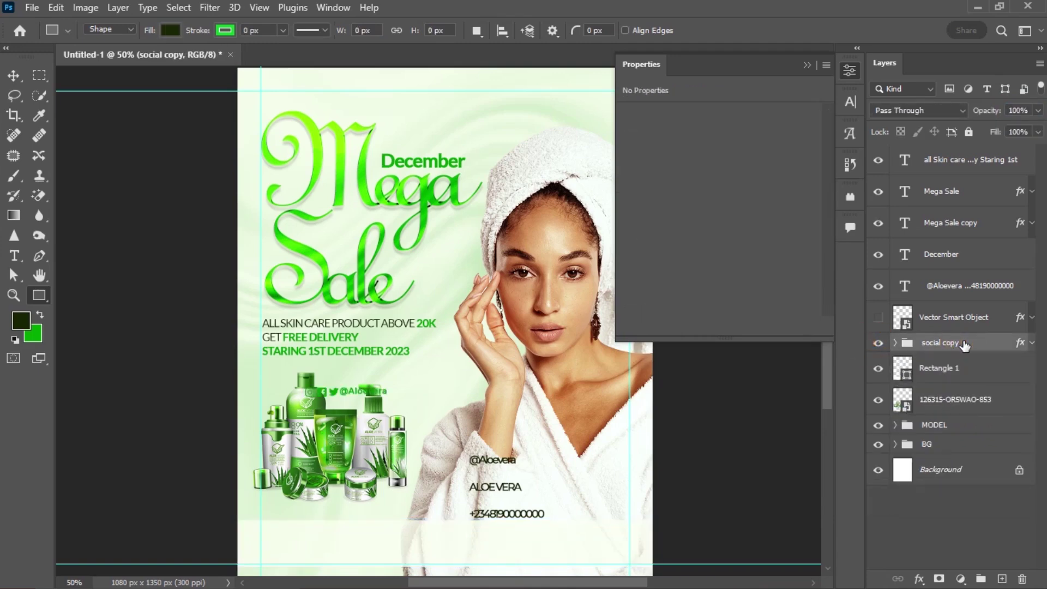
{"action": "key", "text": "ctrl+t"}
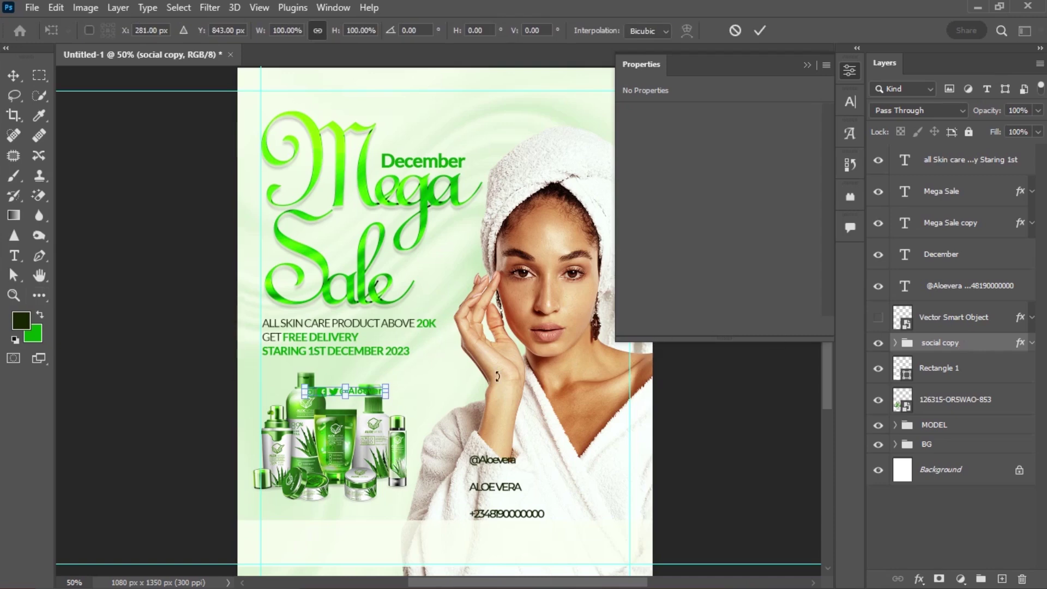
{"action": "left_click_drag", "start_coordinate": [359, 396], "coordinate": [319, 545]}
{"action": "key", "text": "Return"}
Cut the phone number out of the contact text and paste it as a separate text layer above the footer strip
{"action": "key", "text": "u"}
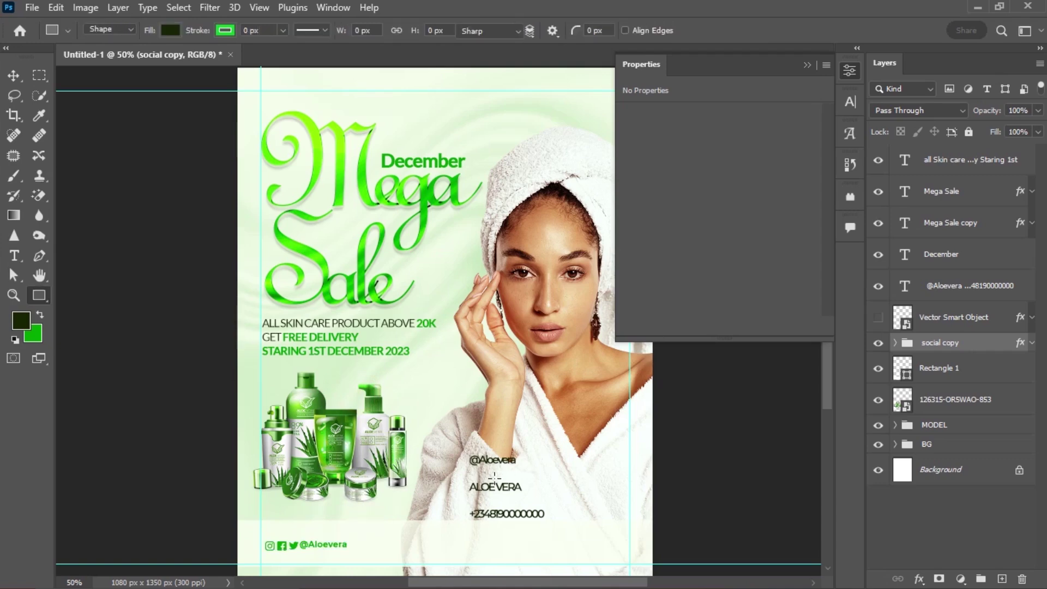
{"action": "key", "text": "t"}
{"action": "key", "text": "ctrl+z"}
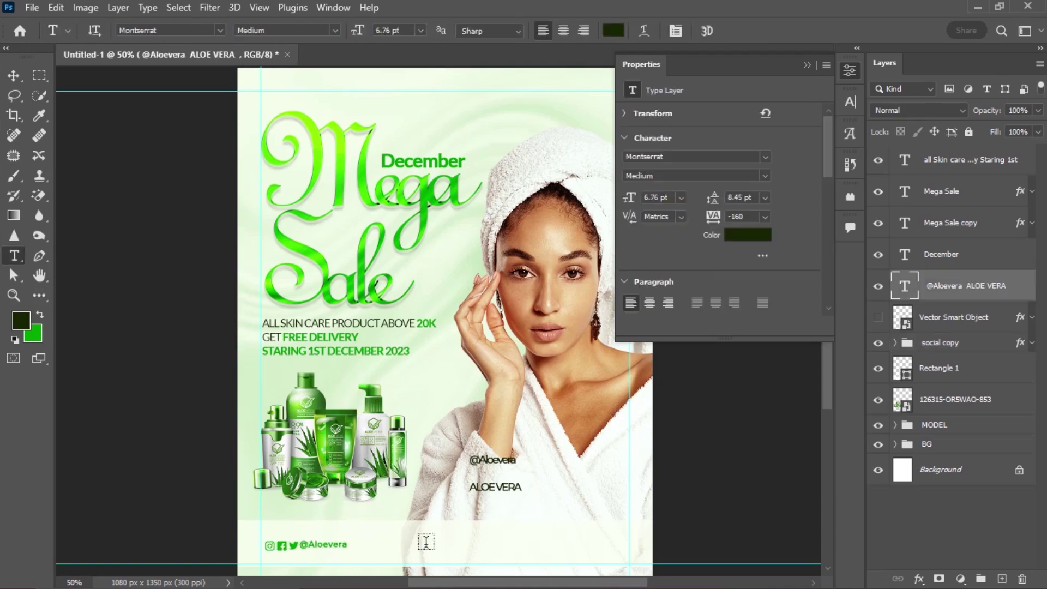
{"action": "left_click", "coordinate": [559, 494]}
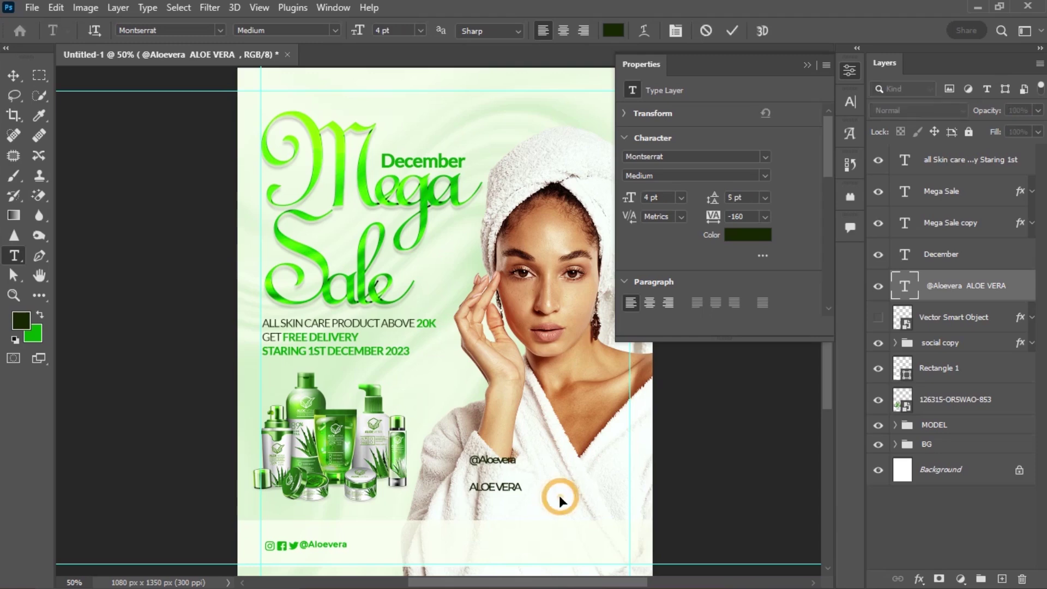
{"action": "key", "text": "ctrl+v"}
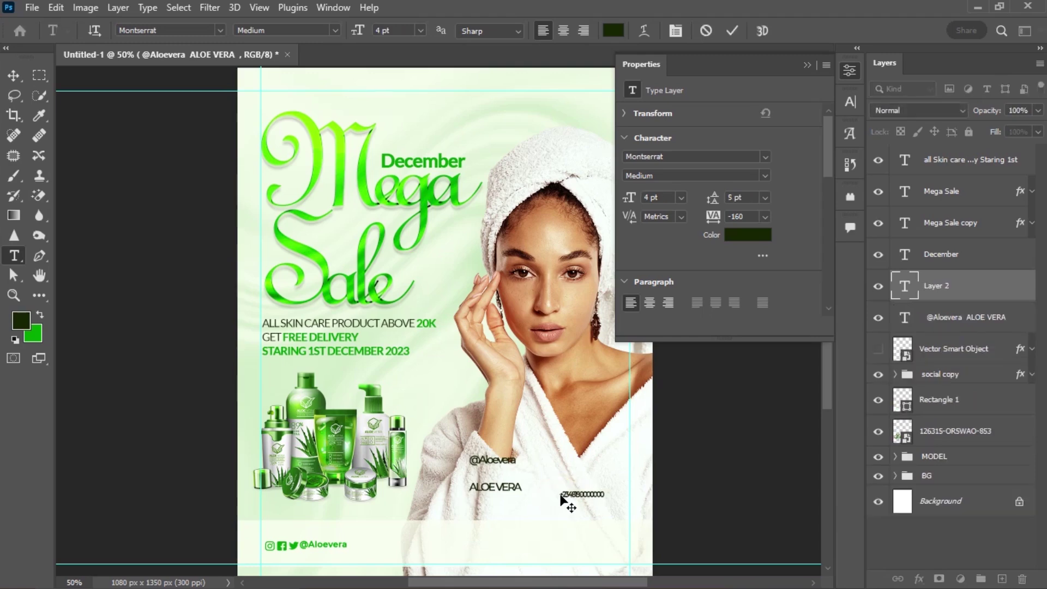
{"action": "key", "text": "ctrl+Return"}
Set the phone number text to the Lato font in the Black style
{"action": "left_click", "coordinate": [853, 99]}
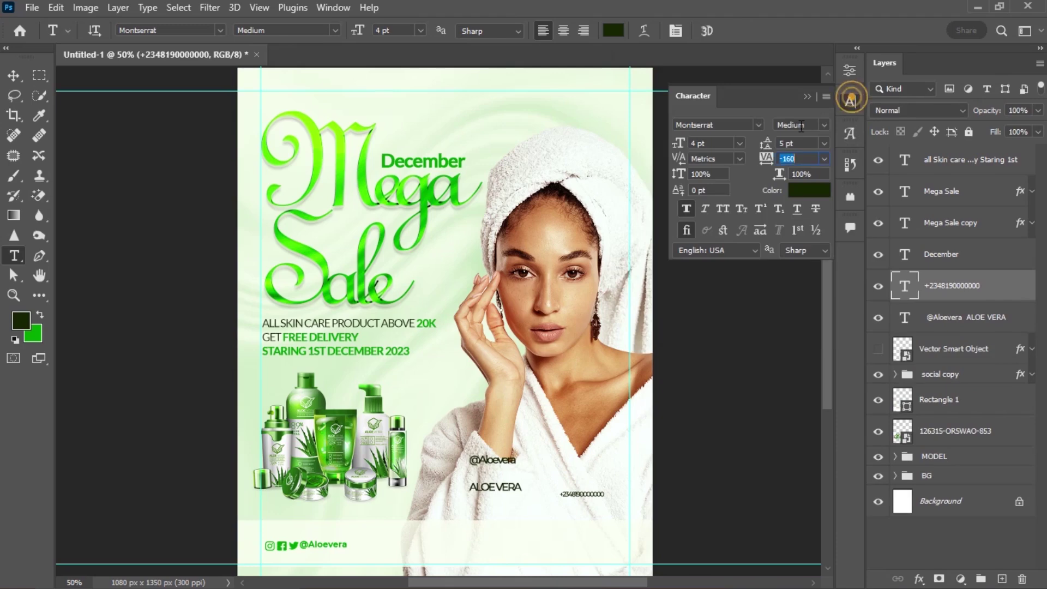
{"action": "left_click", "coordinate": [736, 125]}
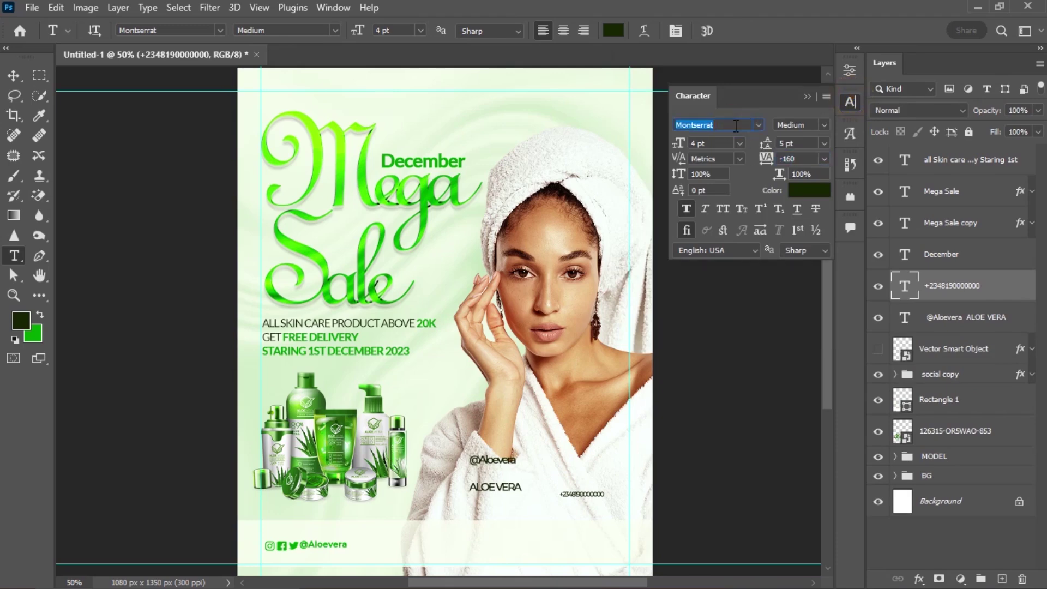
{"action": "type", "text": "lato"}
{"action": "key", "text": "Return"}
{"action": "left_click", "coordinate": [825, 124]}
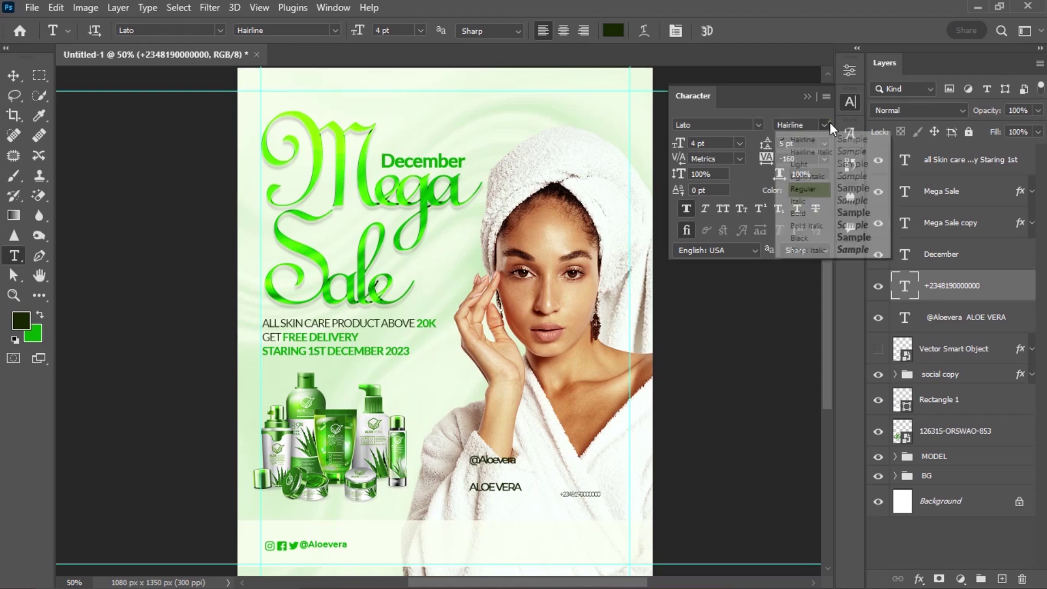
{"action": "left_click", "coordinate": [816, 239]}
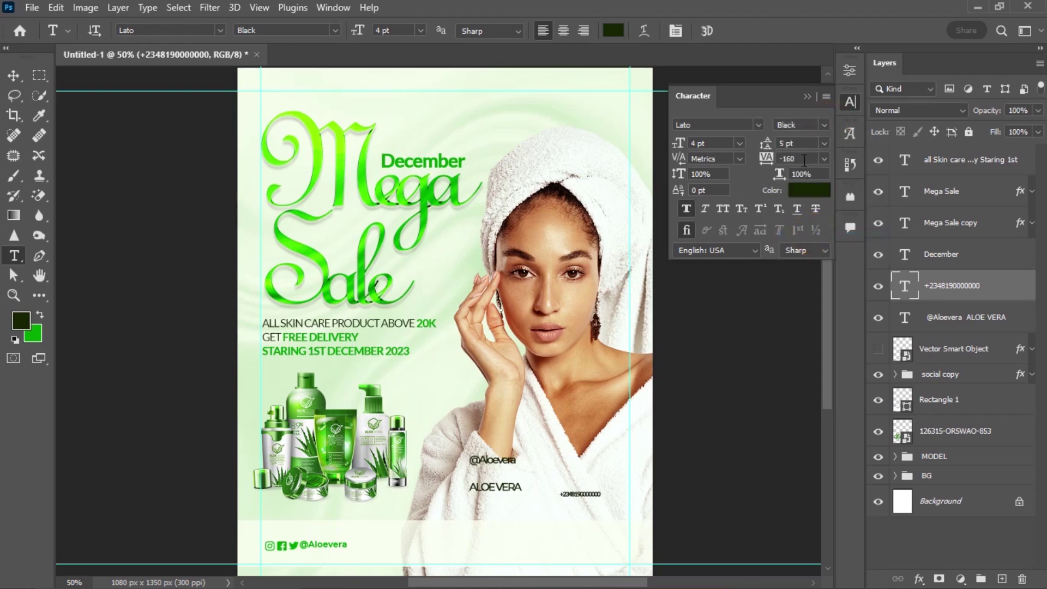
Color the phone number text with the green background swatch color and loosen its tracking
{"action": "left_click", "coordinate": [811, 188]}
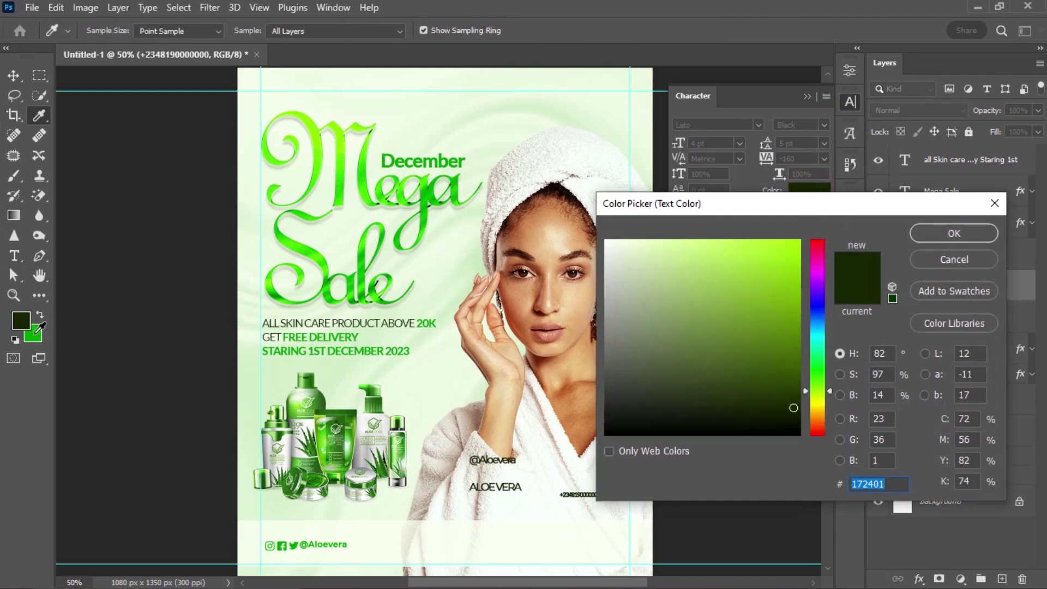
{"action": "left_click", "coordinate": [33, 334]}
{"action": "left_click", "coordinate": [955, 233]}
{"action": "left_click_drag", "start_coordinate": [764, 160], "coordinate": [766, 158]}
{"action": "left_click", "coordinate": [808, 97]}
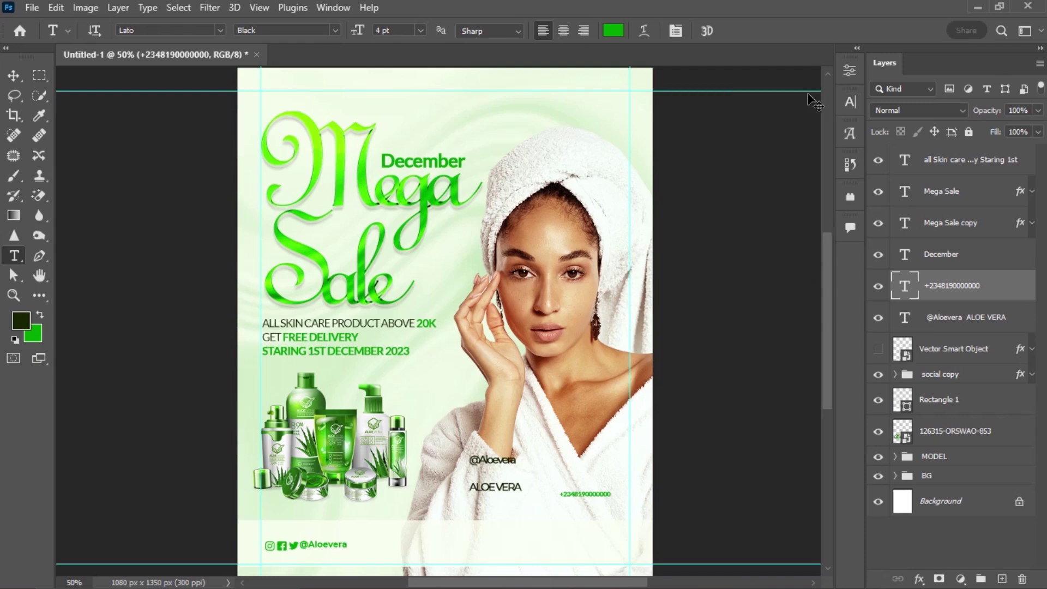
Enlarge the phone number to about 7.6 pt and place it at the footer strip's right end, against the right margin guide
{"action": "key", "text": "ctrl+t"}
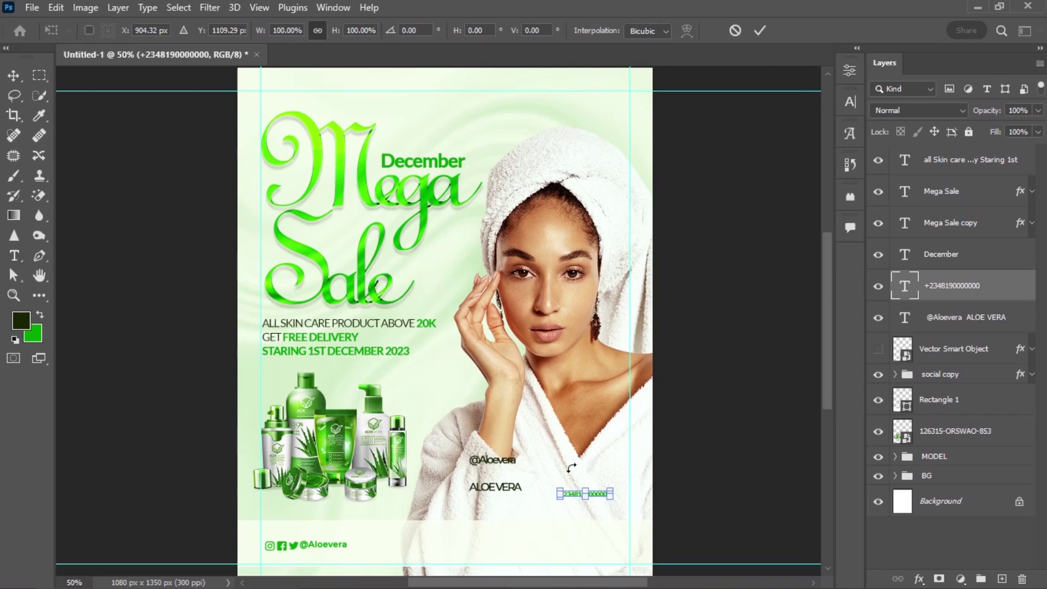
{"action": "left_click_drag", "start_coordinate": [559, 485], "coordinate": [604, 552]}
{"action": "key", "text": "Return"}
{"action": "key", "text": "t"}
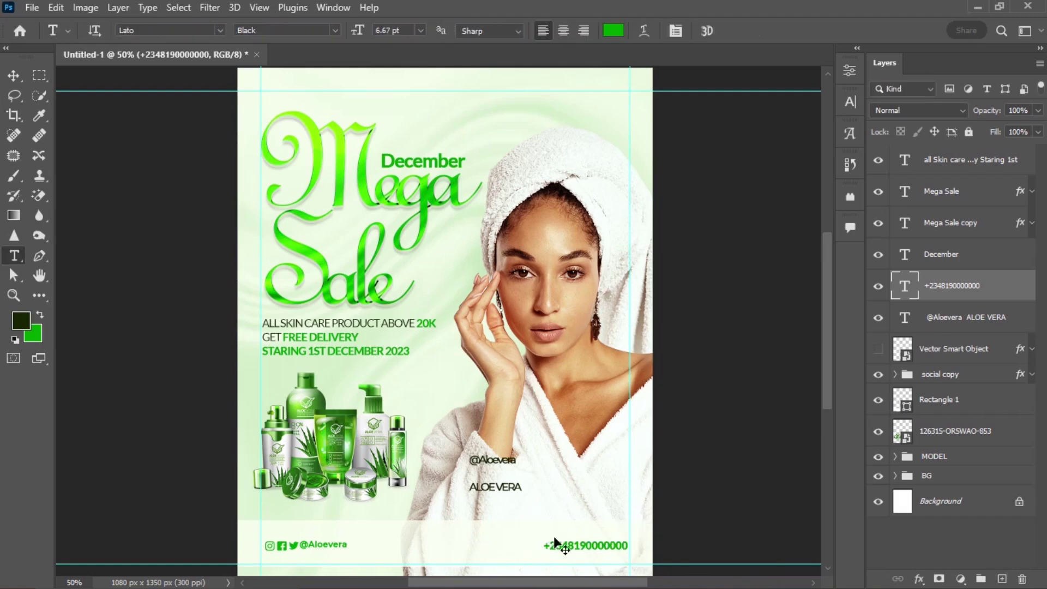
{"action": "key", "text": "ctrl+t"}
{"action": "left_click_drag", "start_coordinate": [544, 540], "coordinate": [537, 539]}
{"action": "key", "text": "Return"}
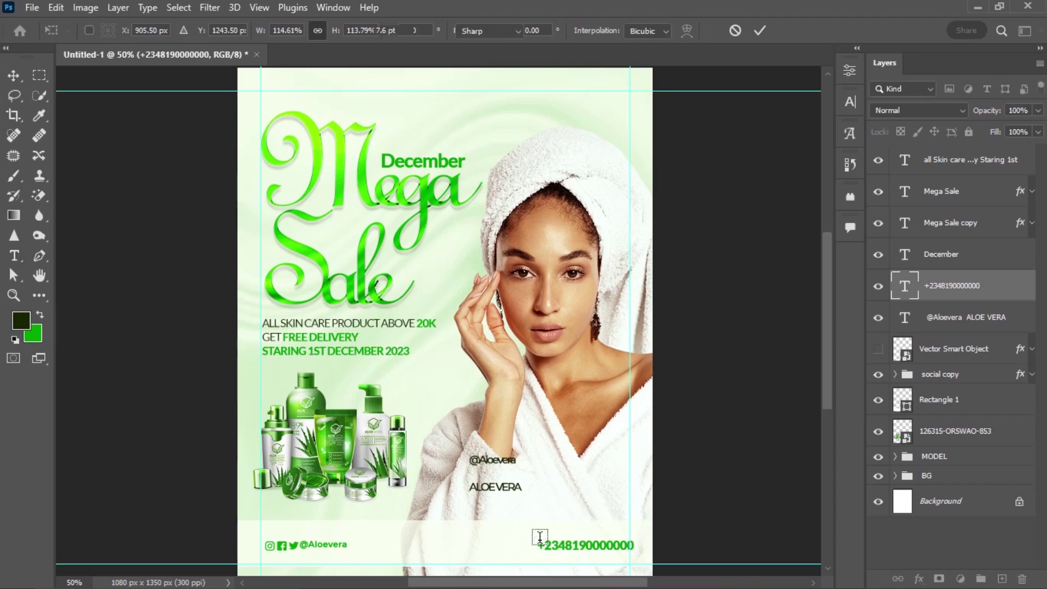
{"action": "key", "text": "v"}
{"action": "left_click_drag", "start_coordinate": [547, 546], "coordinate": [542, 546]}
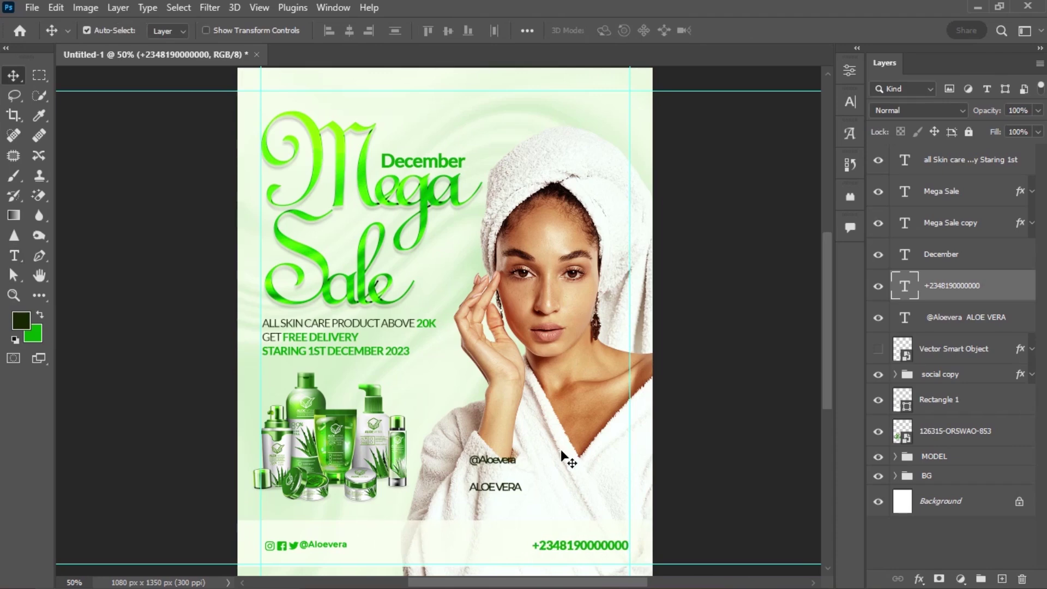
Nudge the "social copy" group left so that its icons align with the left margin guide
{"action": "left_click", "coordinate": [932, 375]}
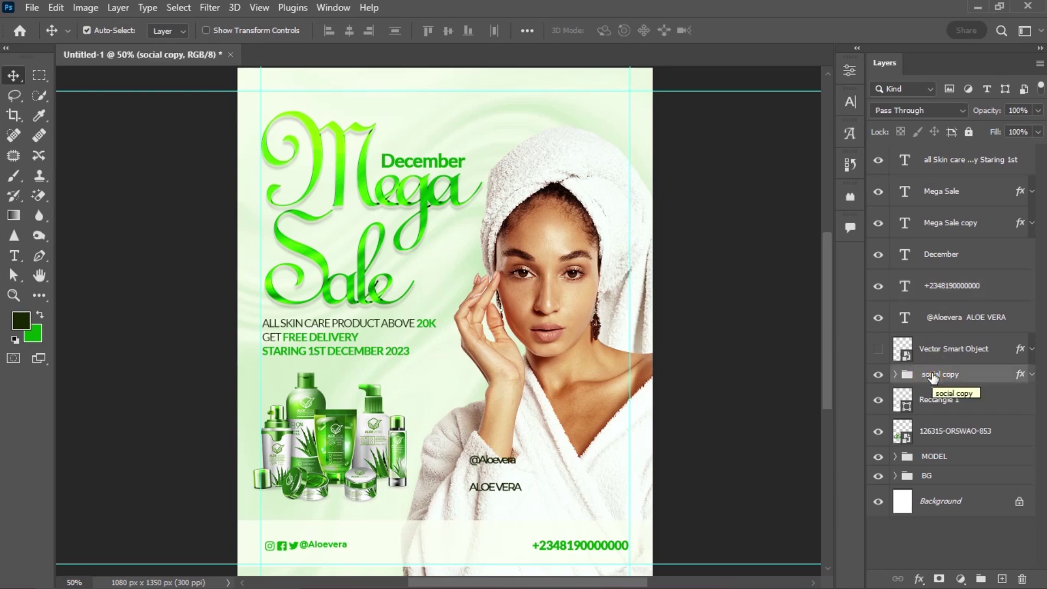
{"action": "key", "text": "Left"}
{"action": "key", "text": "Left"}
{"action": "key", "text": "Left"}
{"action": "key", "text": "Left"}
{"action": "key", "text": "Left"}
{"action": "key", "text": "Left"}
{"action": "key", "text": "Left"}
{"action": "key", "text": "Left"}
{"action": "key", "text": "Left"}
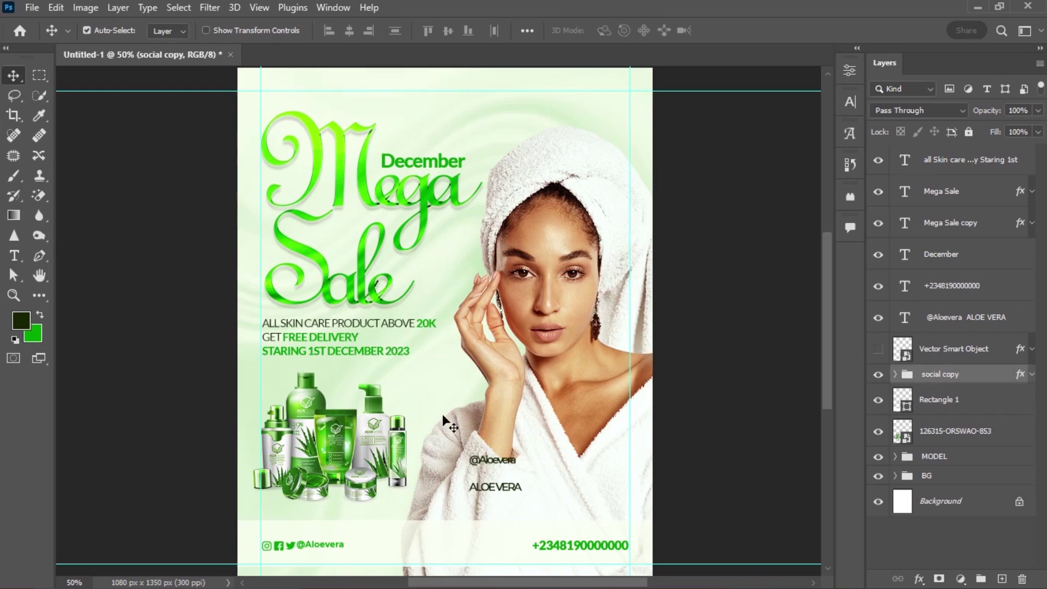
Draw a vertical line about 94 px long across the upper edge of the footer strip with the Line tool
{"action": "left_click", "coordinate": [36, 297]}
{"action": "left_click", "coordinate": [107, 510]}
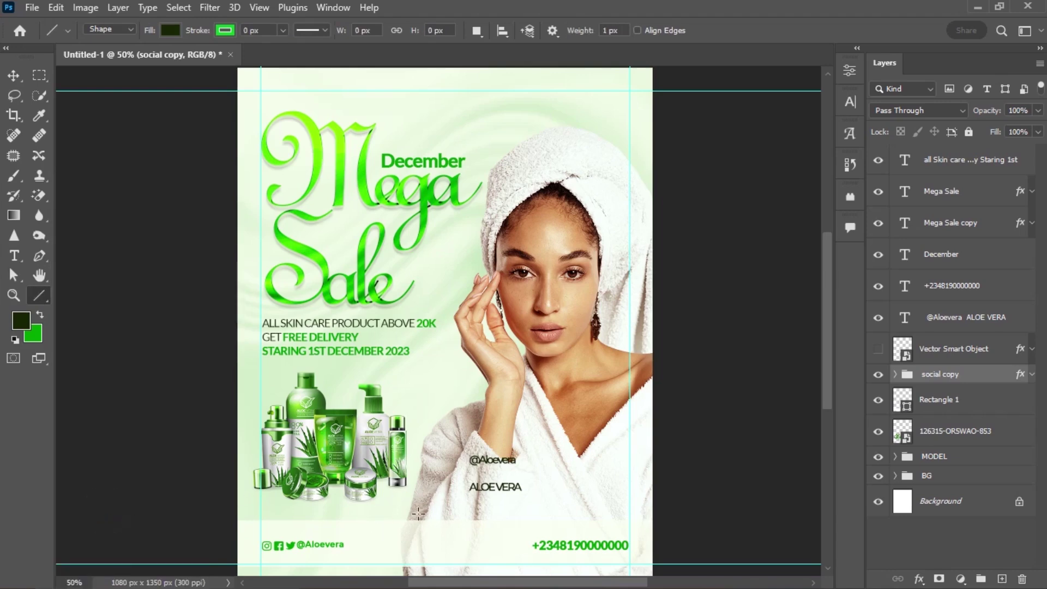
{"action": "left_click_drag", "start_coordinate": [418, 500], "coordinate": [417, 536]}
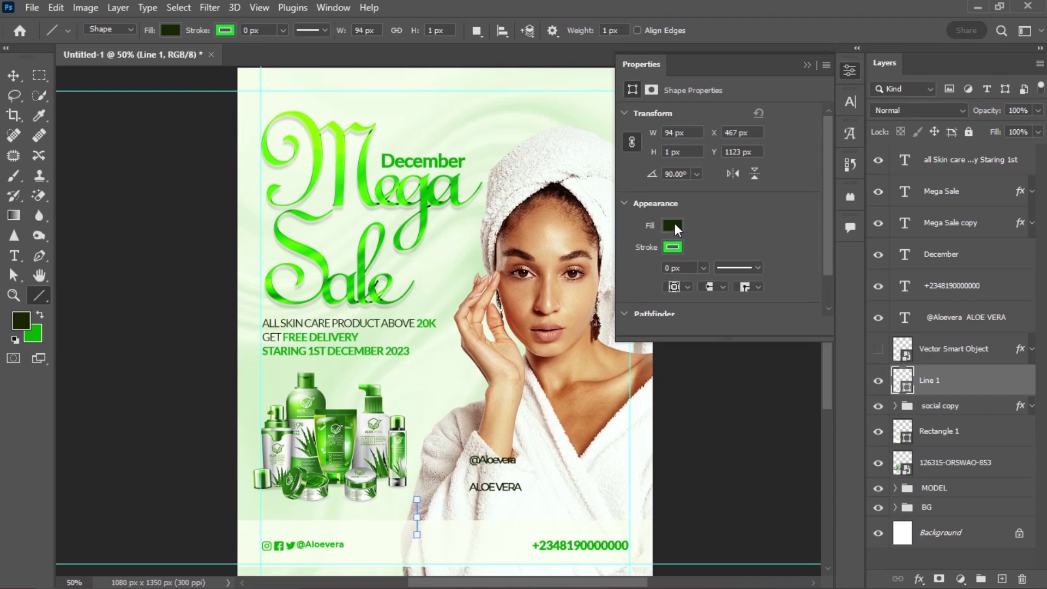
Remove the line's fill and give it a 1 px stroke in the recently used green
{"action": "left_click", "coordinate": [675, 226]}
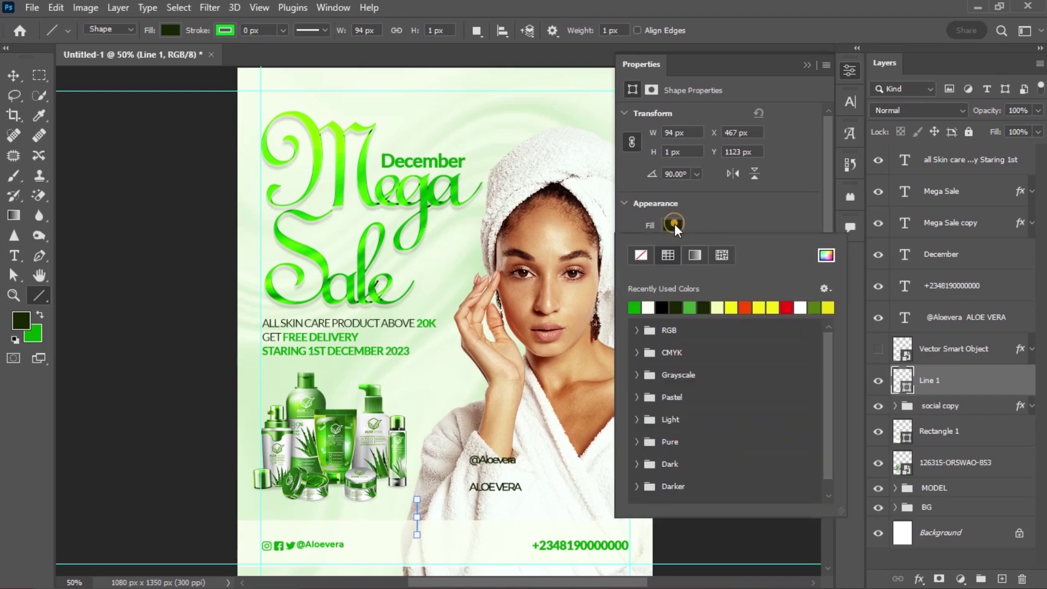
{"action": "left_click", "coordinate": [642, 256]}
{"action": "left_click", "coordinate": [735, 227]}
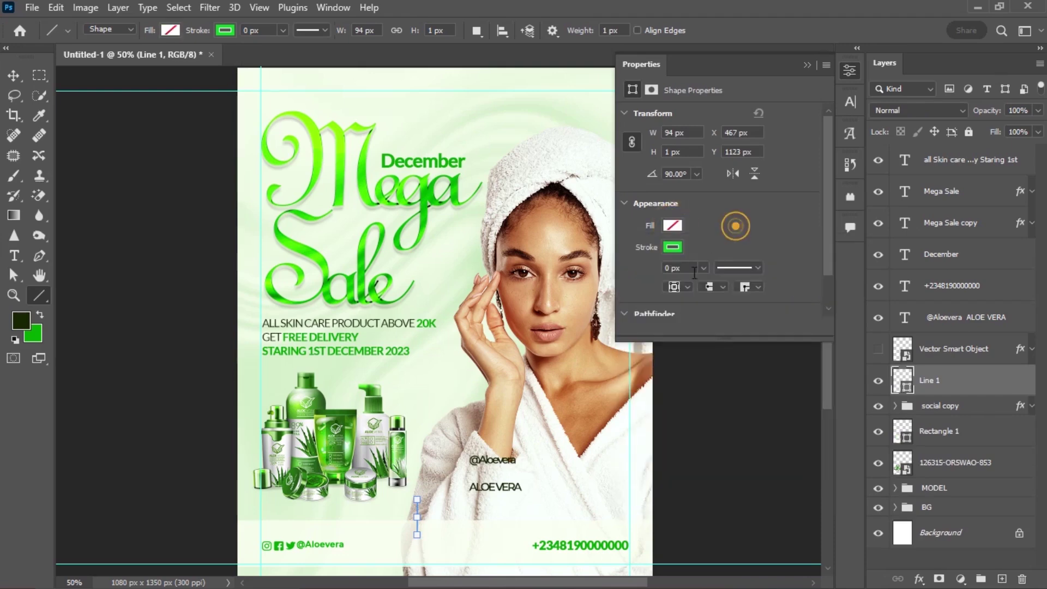
{"action": "left_click", "coordinate": [672, 249]}
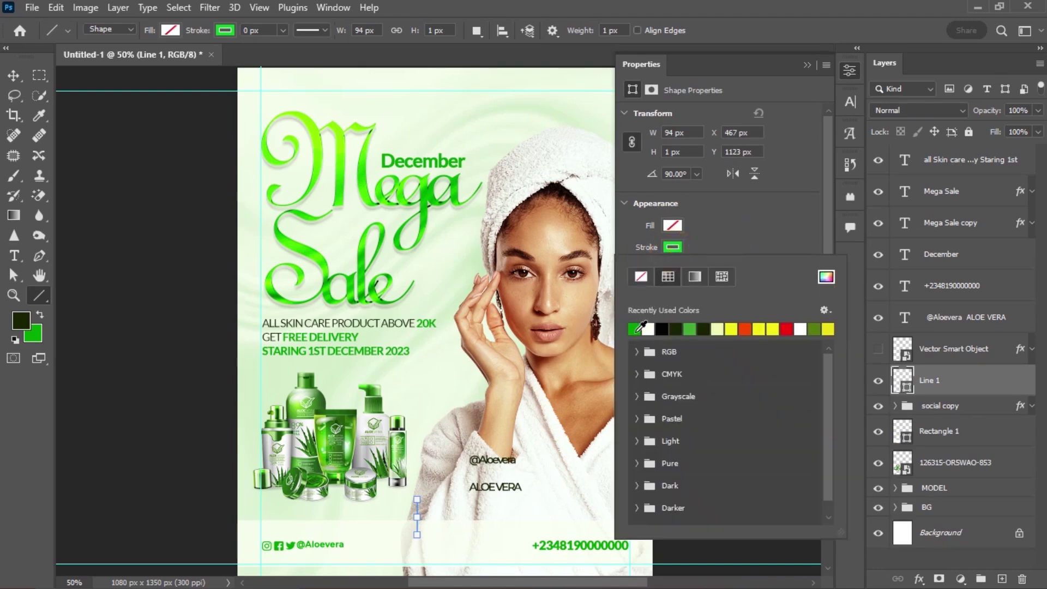
{"action": "left_click", "coordinate": [635, 329]}
{"action": "left_click", "coordinate": [754, 233]}
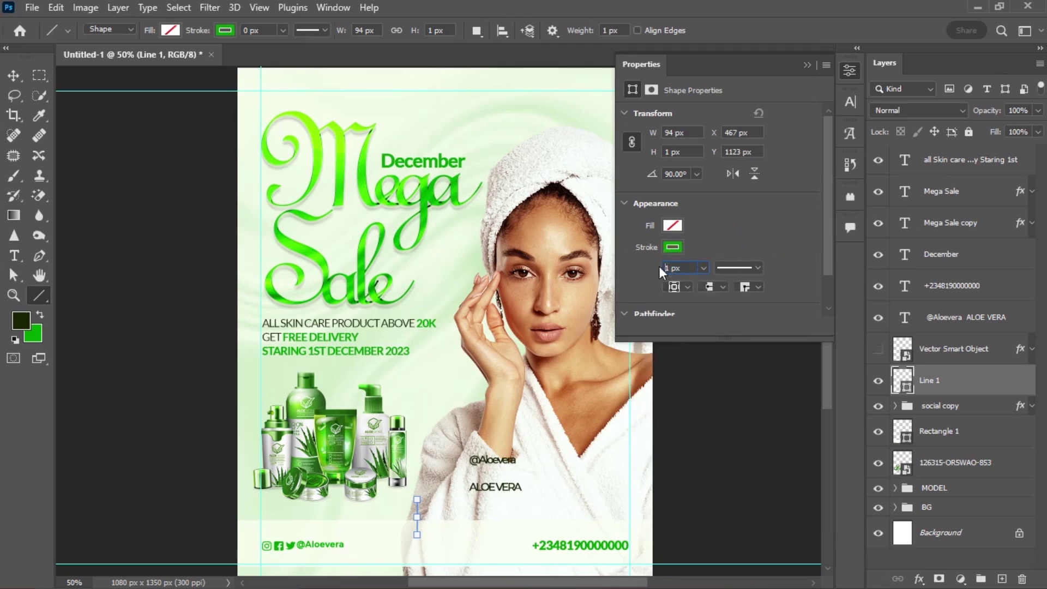
{"action": "left_click", "coordinate": [807, 65]}
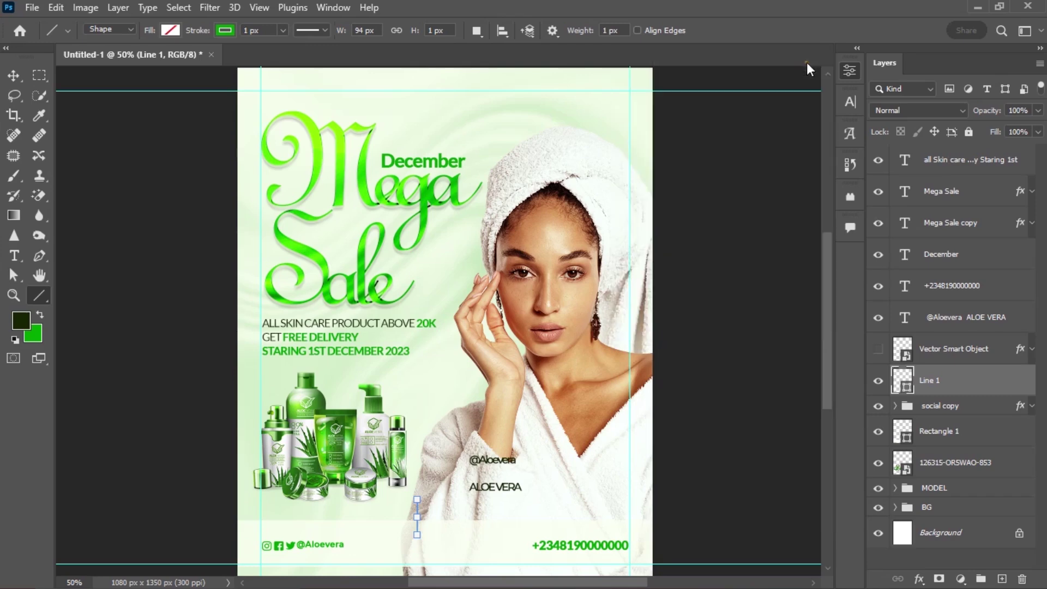
{"action": "left_click", "coordinate": [13, 75]}
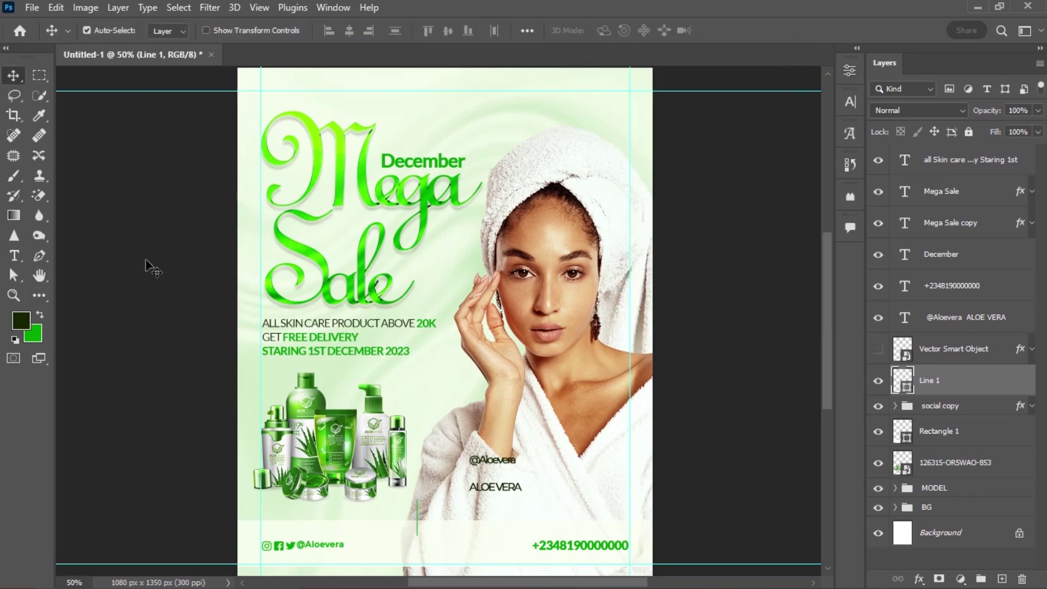
{"action": "left_click_drag", "start_coordinate": [423, 514], "coordinate": [428, 515]}
{"action": "key", "text": "ctrl+t"}
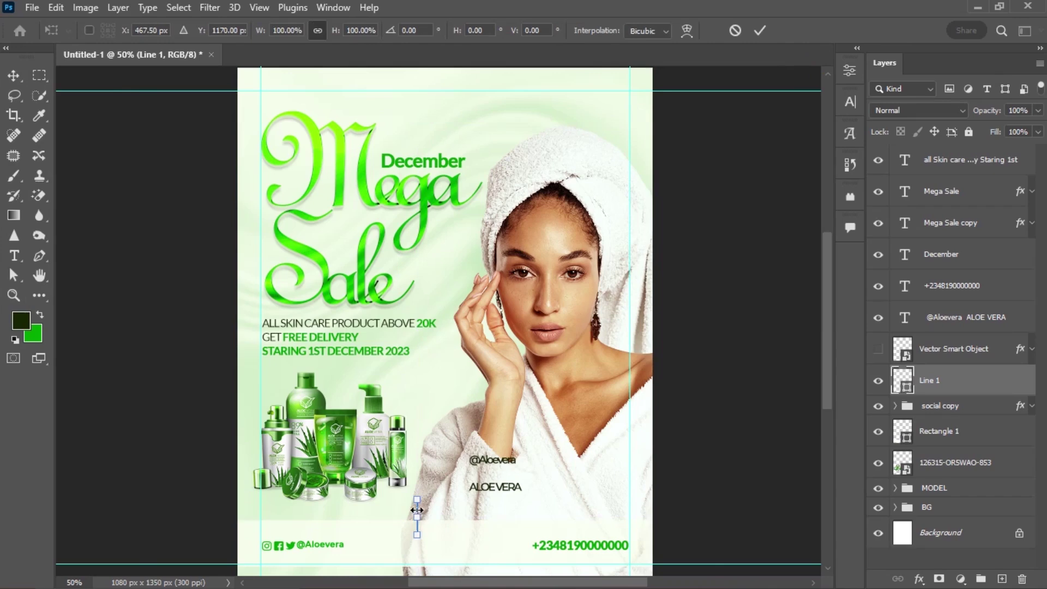
{"action": "left_click_drag", "start_coordinate": [417, 513], "coordinate": [375, 536]}
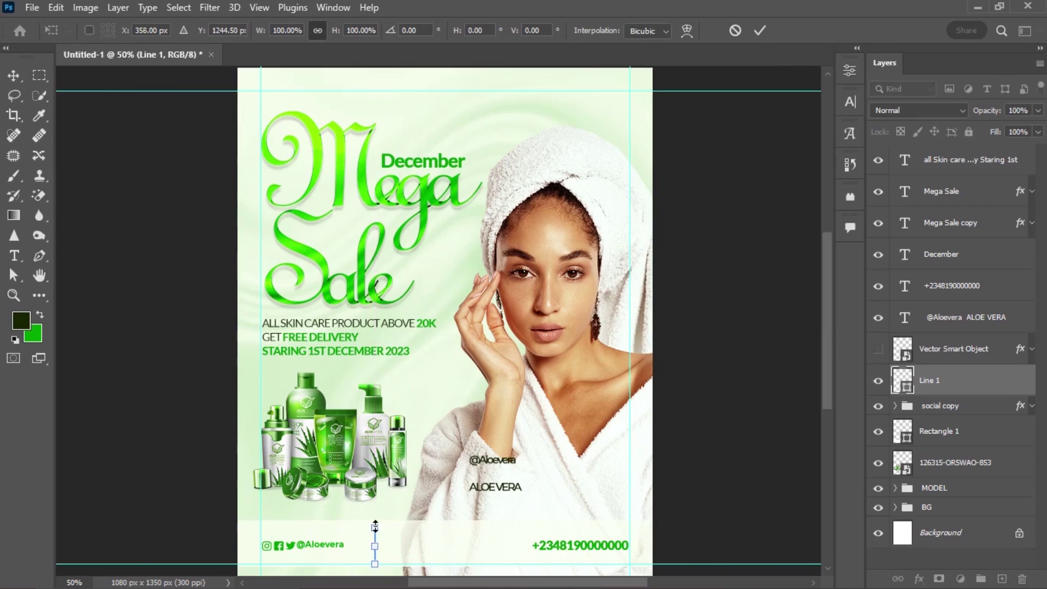
{"action": "left_click_drag", "start_coordinate": [375, 526], "coordinate": [375, 534]}
{"action": "key", "text": "Return"}
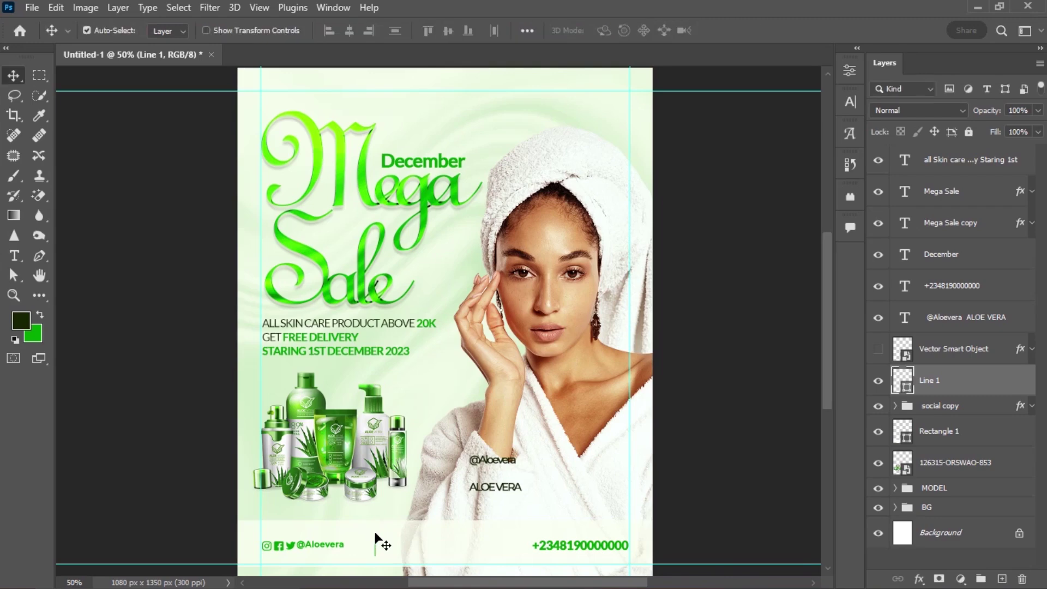
Center the divider line vertically within the footer rectangle, using the rectangle's outline as the alignment selection
{"action": "key", "text": "ctrl"}
{"action": "left_click", "coordinate": [906, 440], "text": "ctrl"}
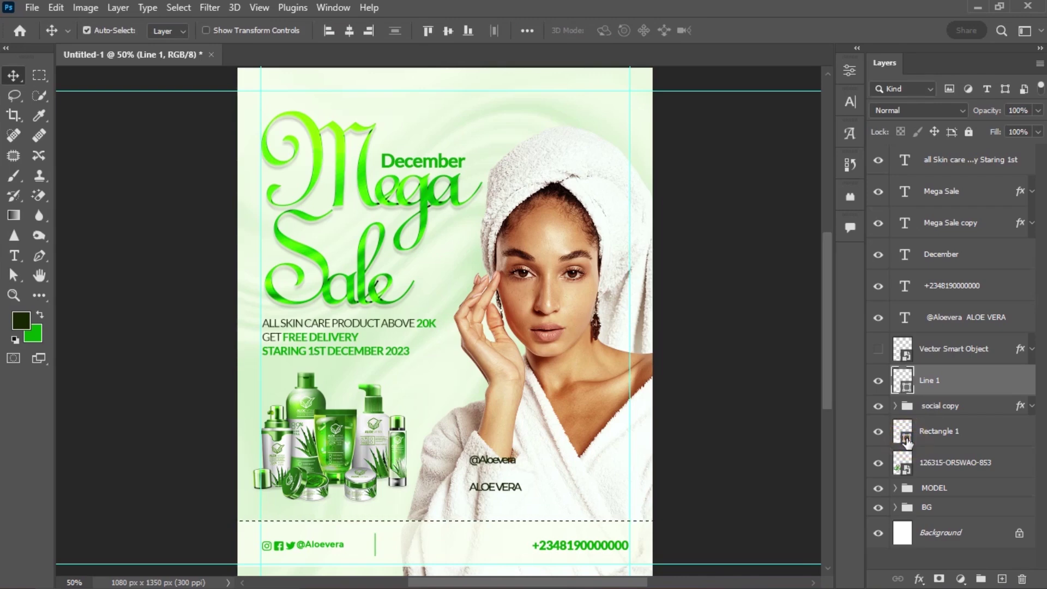
{"action": "left_click_drag", "start_coordinate": [828, 359], "coordinate": [831, 386]}
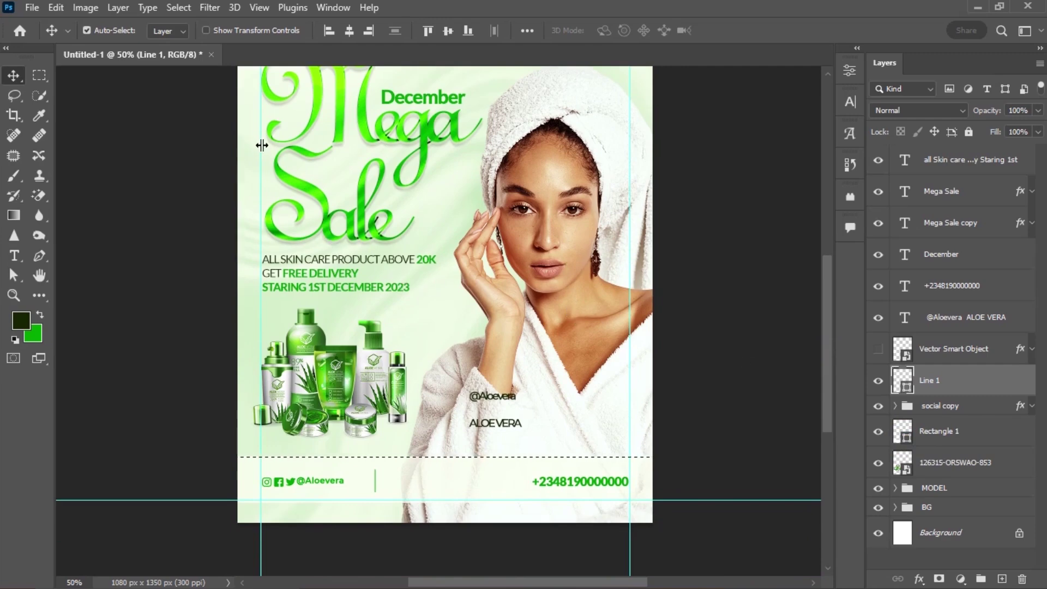
{"action": "left_click", "coordinate": [351, 31]}
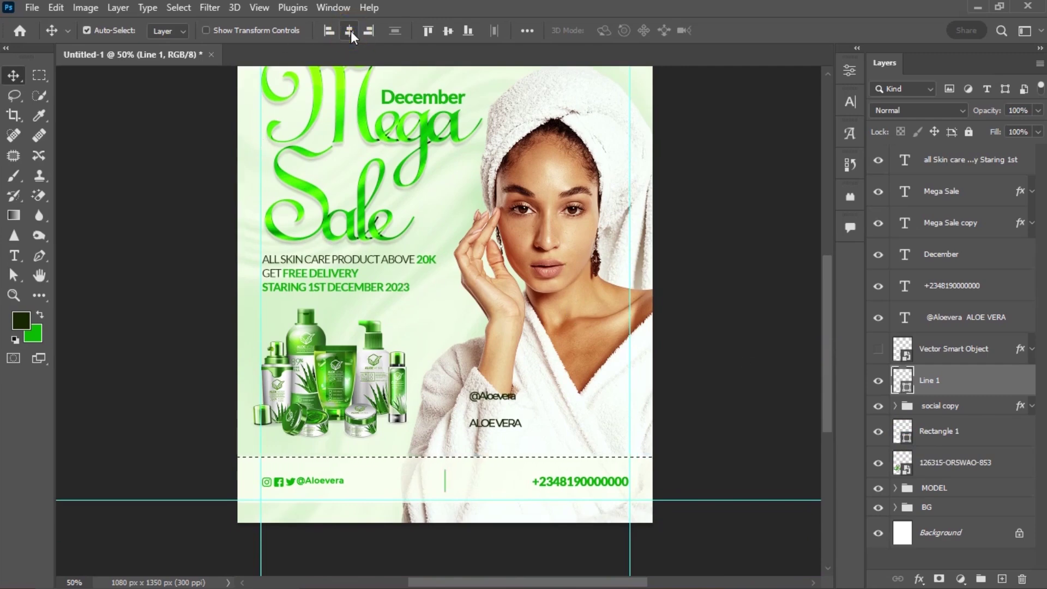
{"action": "key", "text": "ctrl+z"}
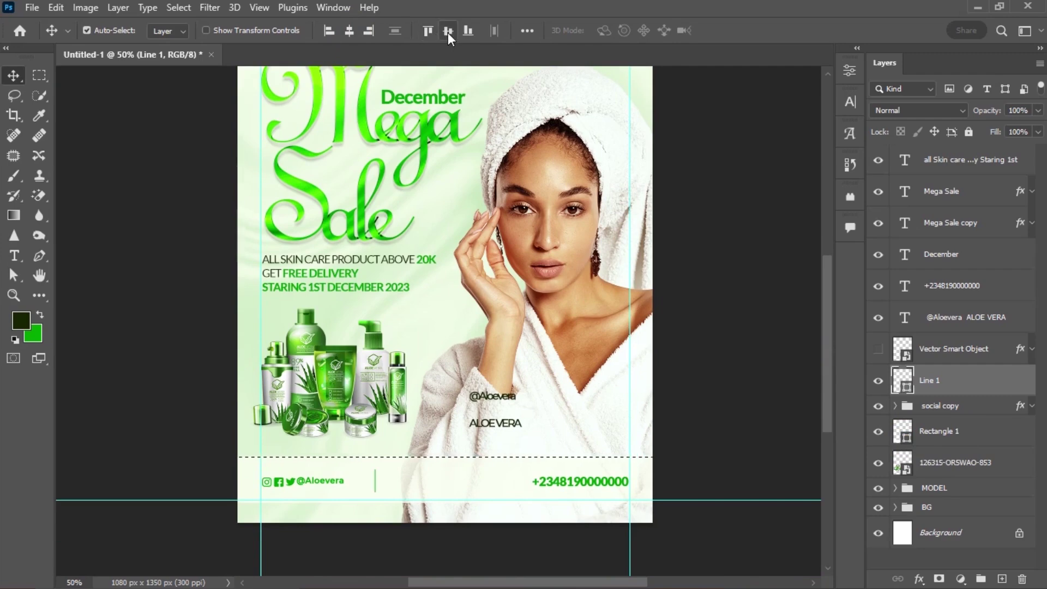
{"action": "left_click", "coordinate": [447, 31]}
{"action": "key", "text": "ctrl+d"}
{"action": "key", "text": "ctrl"}
{"action": "key", "text": "ctrl+j"}
{"action": "key", "text": "ctrl+t"}
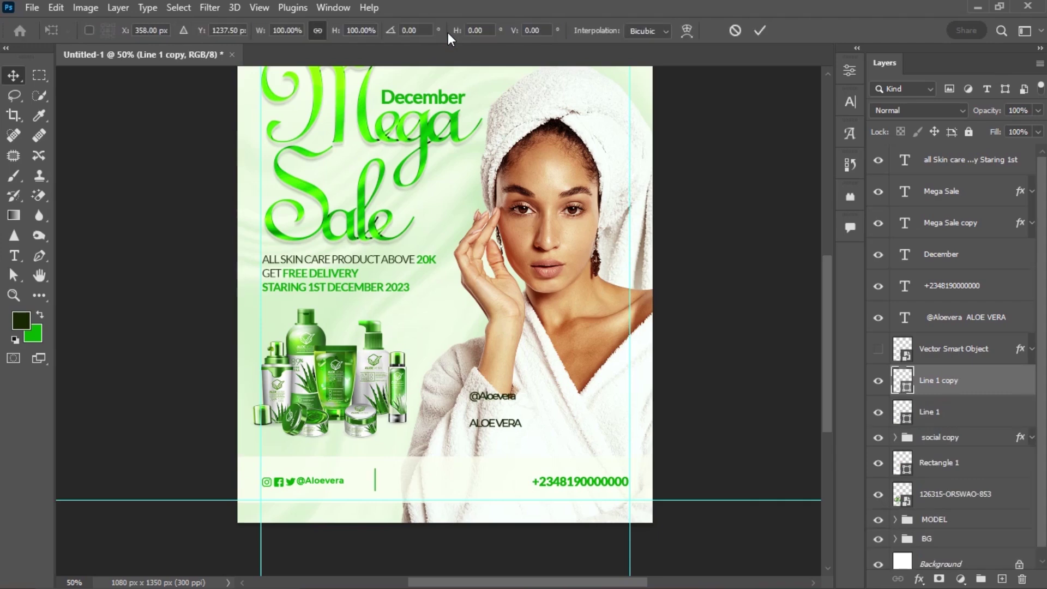
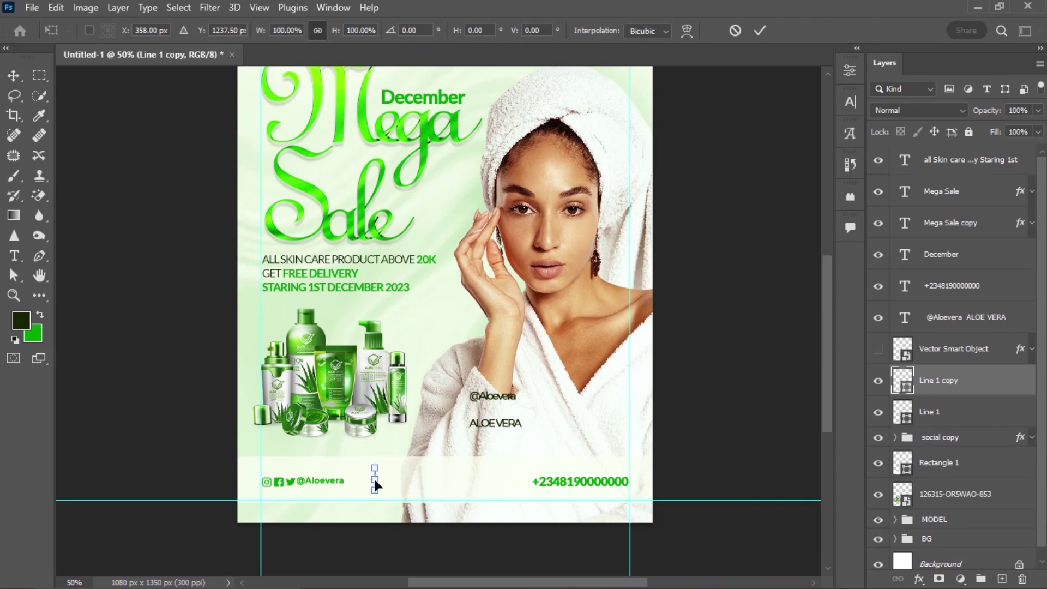
{"action": "left_click_drag", "start_coordinate": [376, 480], "coordinate": [525, 483]}
{"action": "key", "text": "Return"}
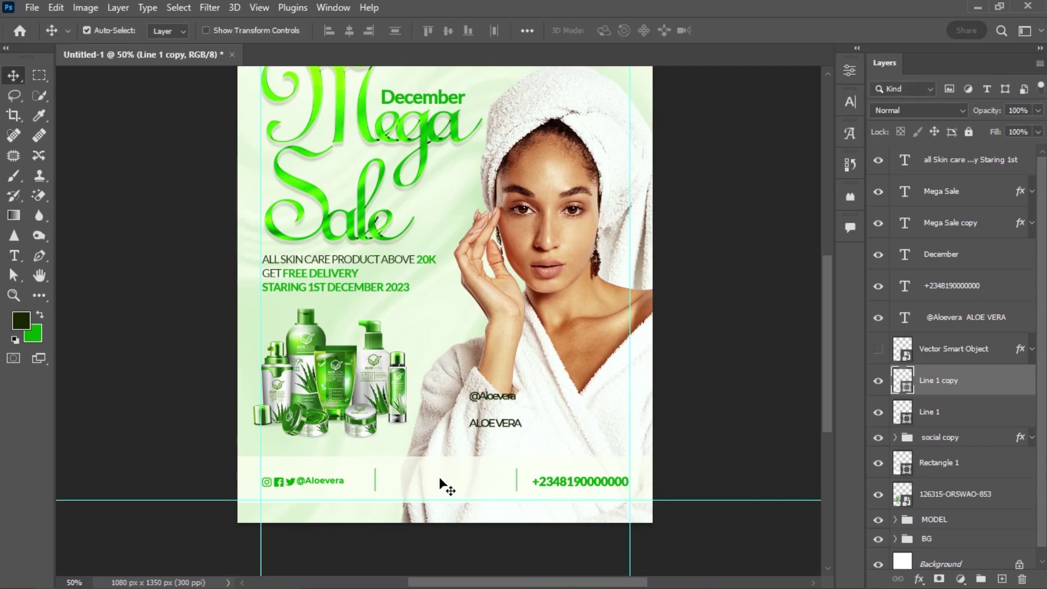
{"action": "left_click", "coordinate": [960, 416]}
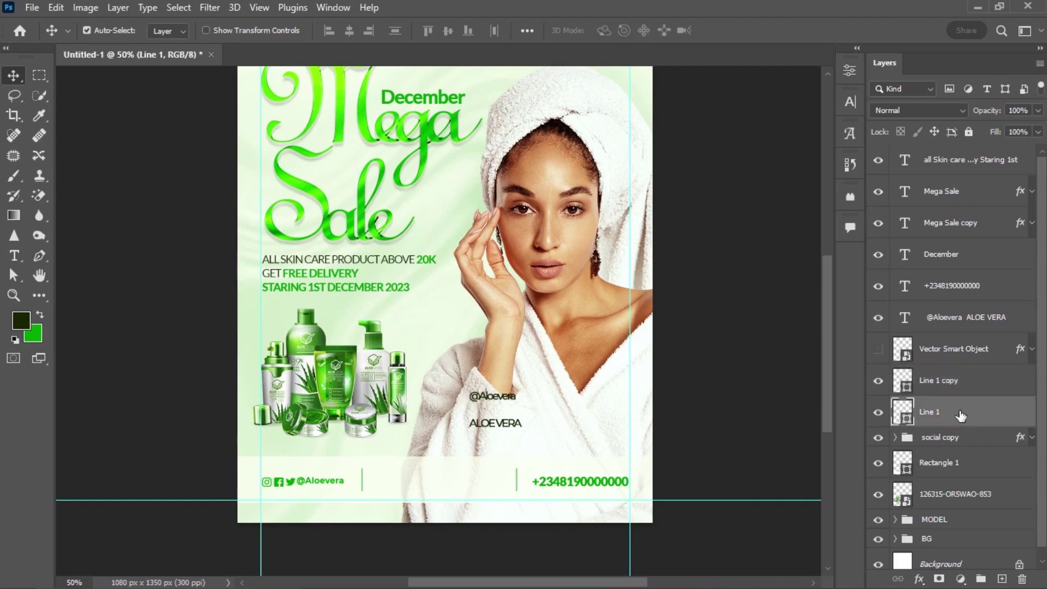
Show the logo's Vector Smart Object, scale it down to about 59%, and place it in the footer right of the first divider
{"action": "left_click", "coordinate": [880, 351]}
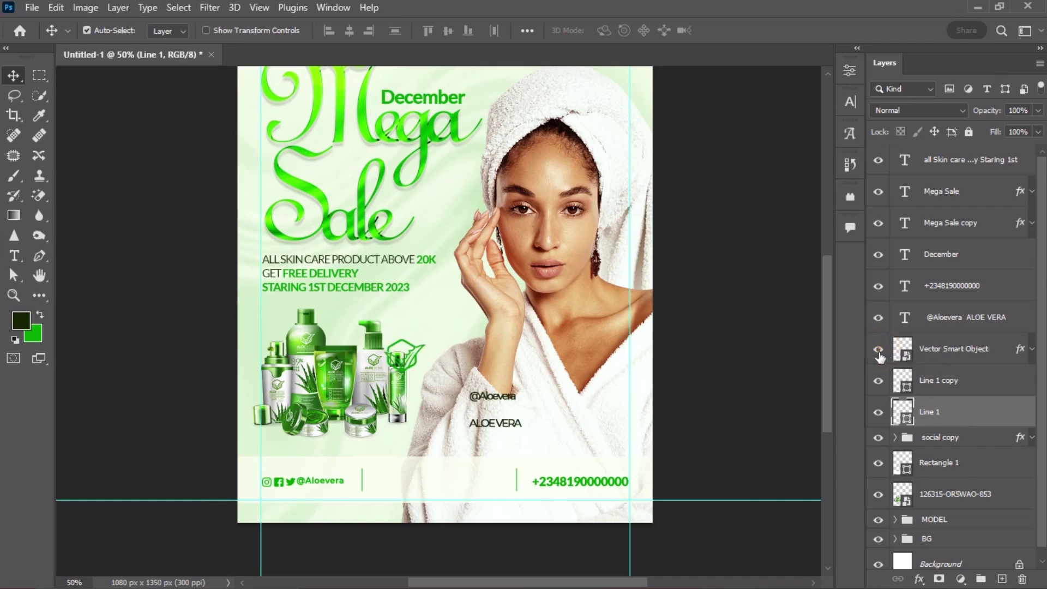
{"action": "left_click", "coordinate": [953, 352]}
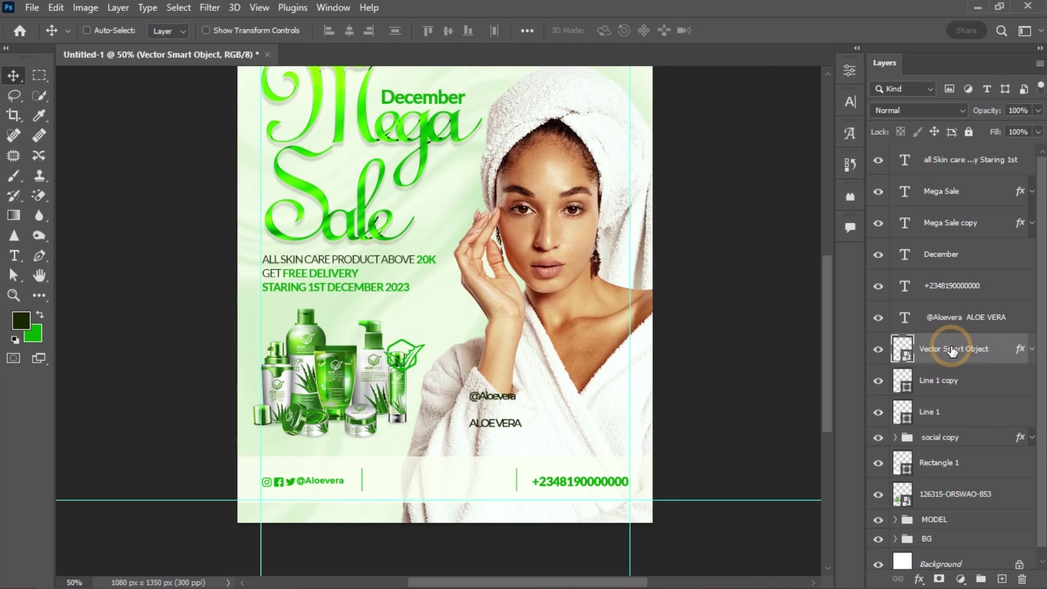
{"action": "key", "text": "ctrl+t"}
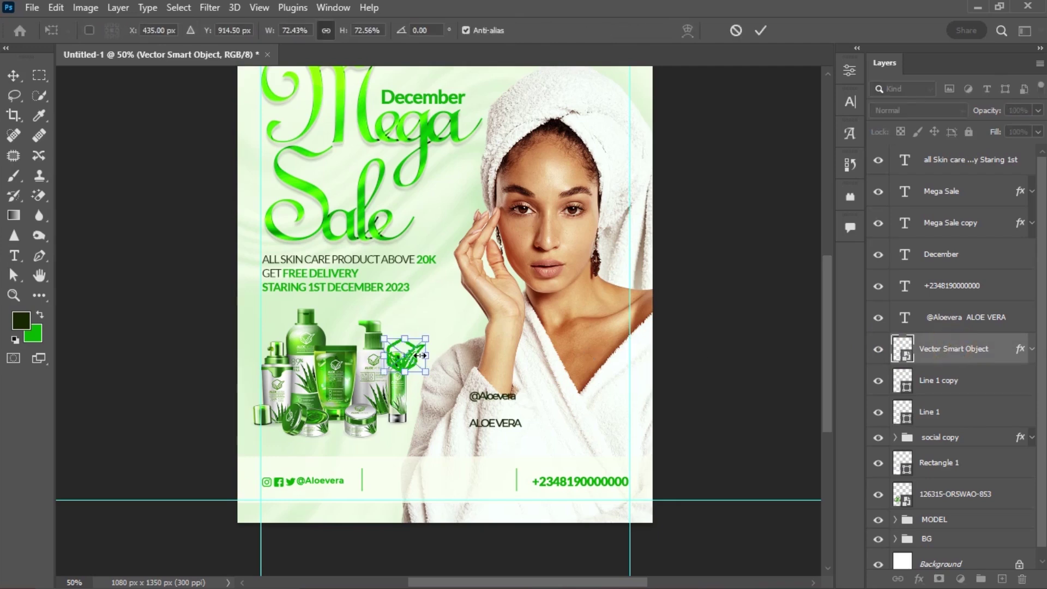
{"action": "left_click_drag", "start_coordinate": [424, 376], "coordinate": [415, 367]}
{"action": "left_click_drag", "start_coordinate": [396, 431], "coordinate": [413, 469]}
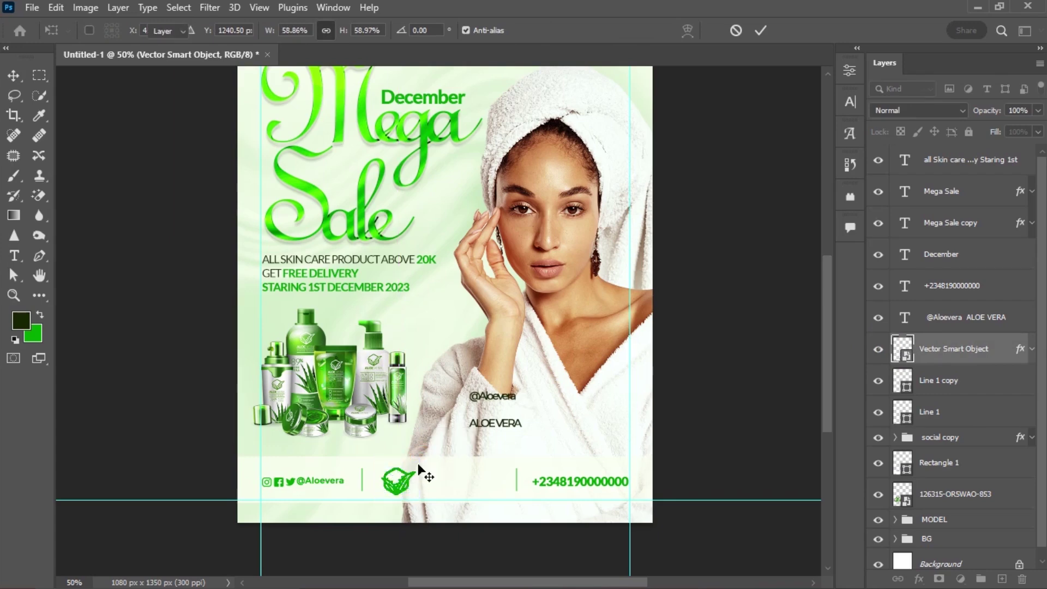
{"action": "key", "text": "Return"}
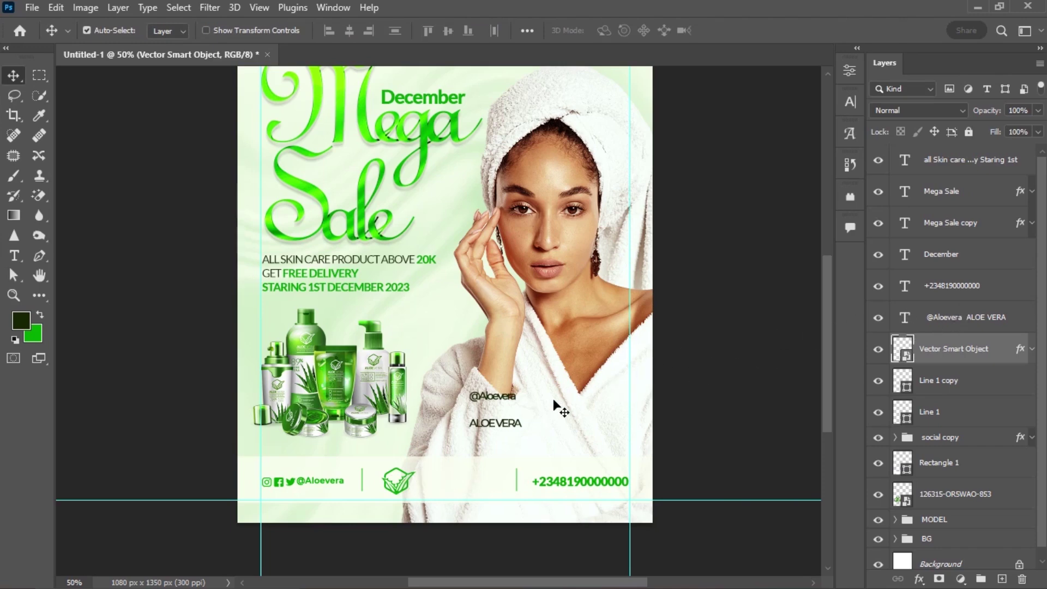
{"action": "left_click", "coordinate": [462, 407]}
{"action": "key", "text": "t"}
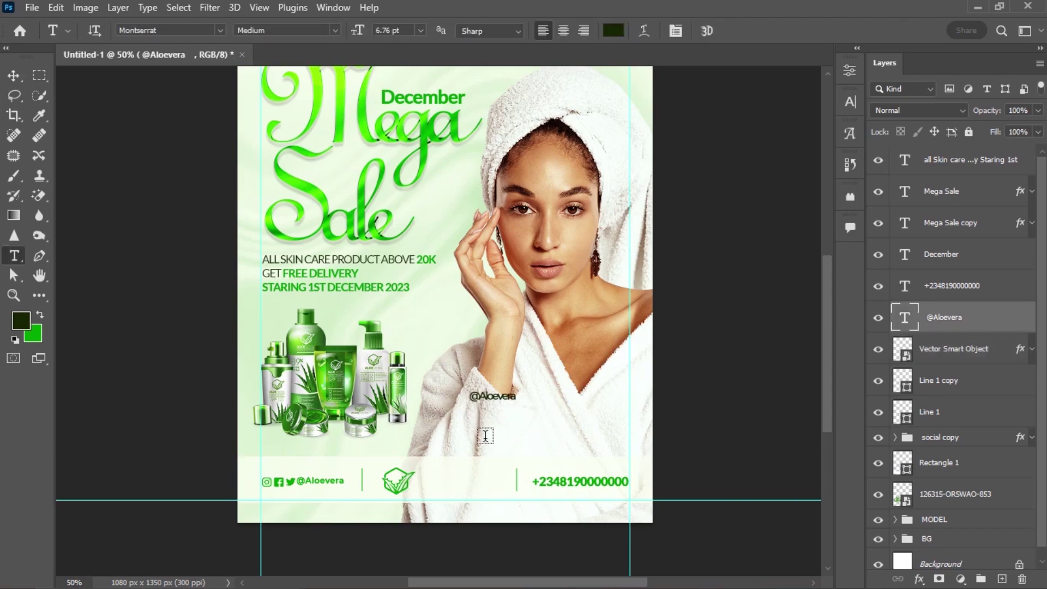
{"action": "left_click", "coordinate": [485, 440]}
{"action": "type", "text": "ALOE VERA"}
{"action": "key", "text": "ctrl+Return"}
Set the "ALOE VERA" text to the Lato font in the Black style
{"action": "left_click", "coordinate": [186, 30]}
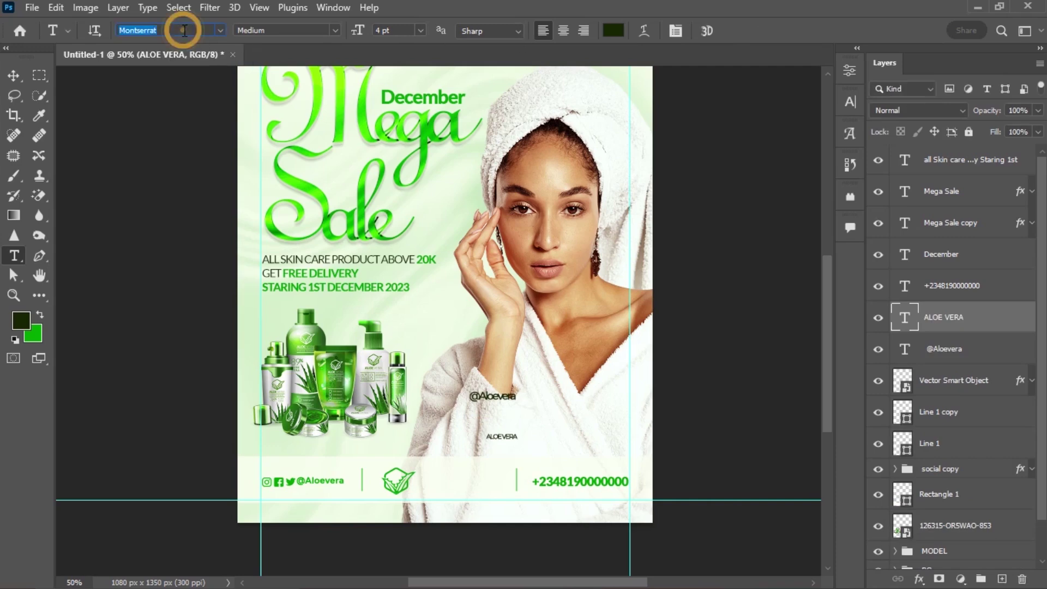
{"action": "type", "text": "LAt"}
{"action": "key", "text": "Return"}
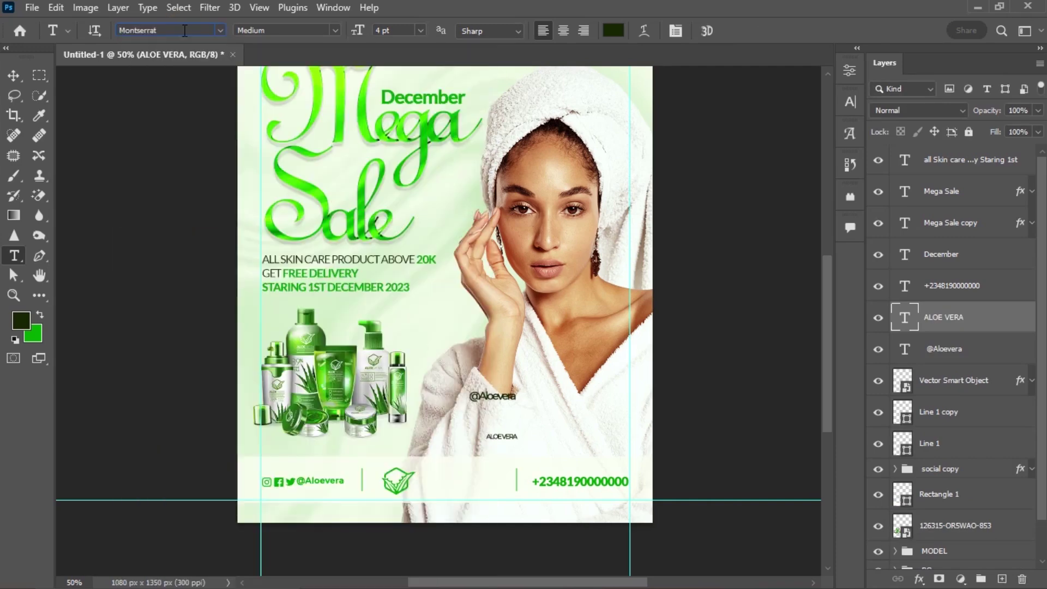
{"action": "left_click", "coordinate": [336, 30]}
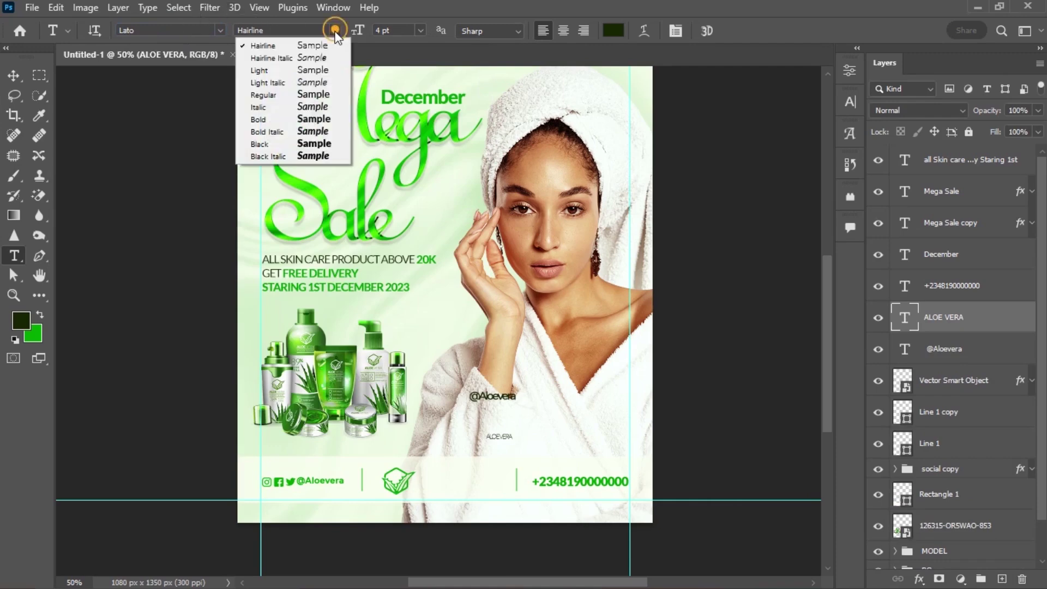
{"action": "left_click", "coordinate": [309, 145]}
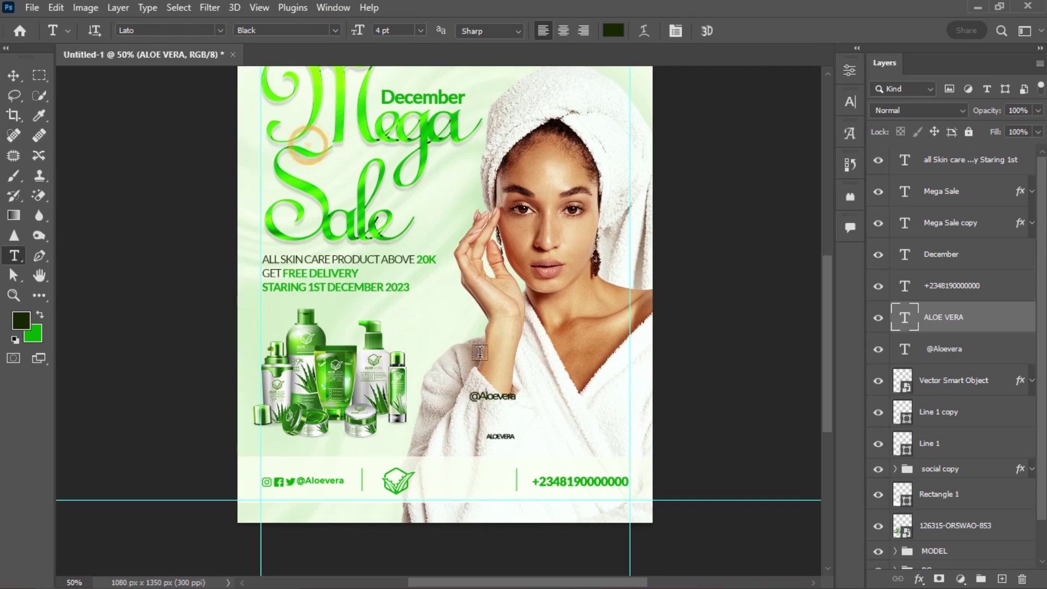
Change only the word "VERA" to the Regular style
{"action": "left_click_drag", "start_coordinate": [499, 436], "coordinate": [537, 441]}
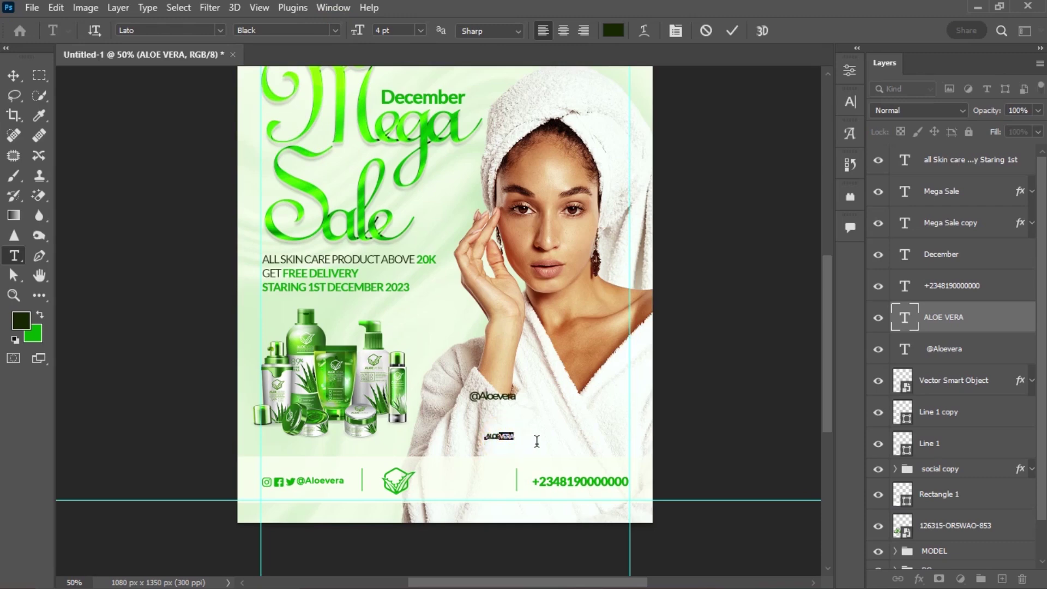
{"action": "left_click", "coordinate": [336, 31]}
{"action": "left_click", "coordinate": [326, 93]}
{"action": "left_click", "coordinate": [732, 31]}
Color the "ALOE VERA" text with the green background swatch color
{"action": "left_click", "coordinate": [613, 30]}
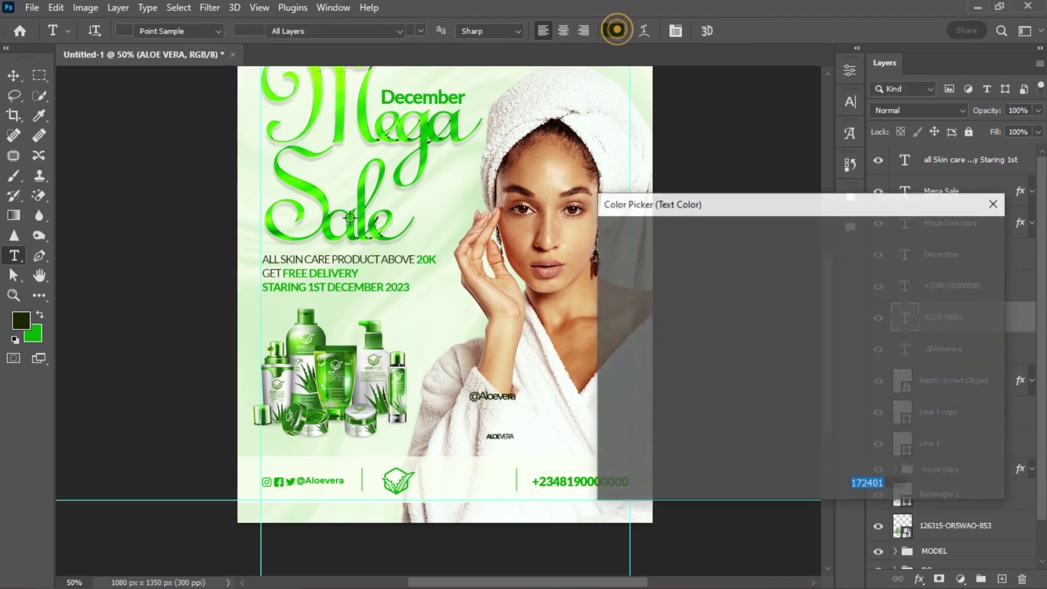
{"action": "left_click", "coordinate": [37, 334]}
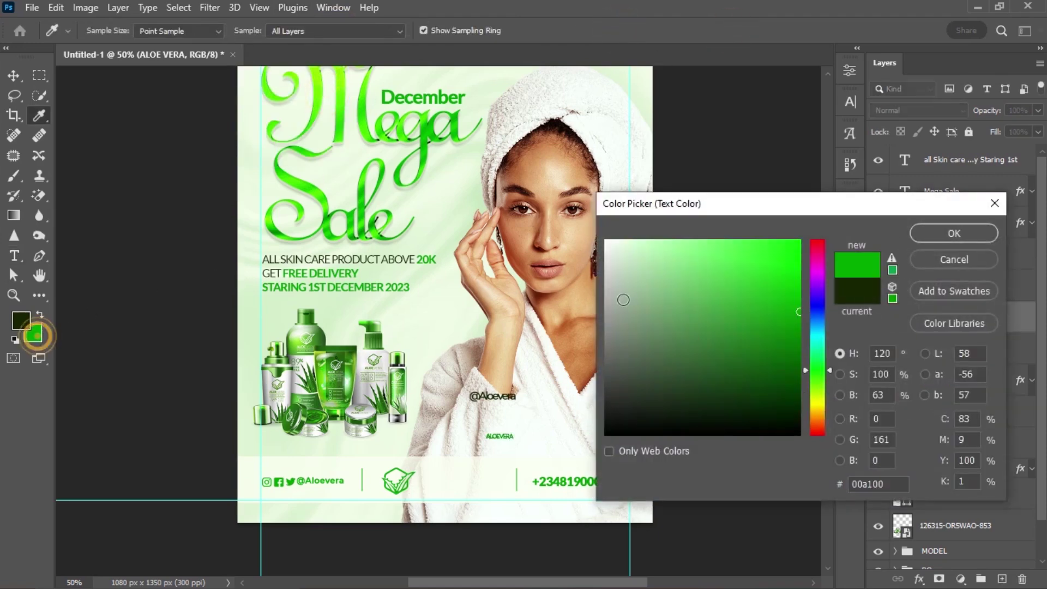
{"action": "left_click", "coordinate": [935, 235]}
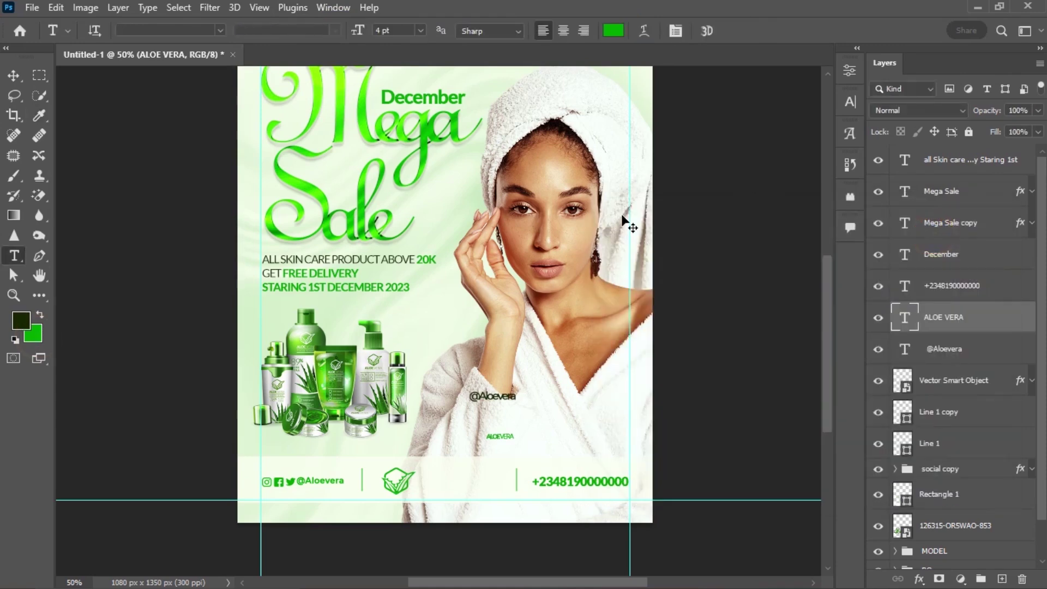
Enlarge "ALOE VERA" to about 8 pt beside the footer logo and loosen its tracking to -80
{"action": "key", "text": "ctrl+t"}
{"action": "left_click_drag", "start_coordinate": [516, 441], "coordinate": [480, 488]}
{"action": "key", "text": "Return"}
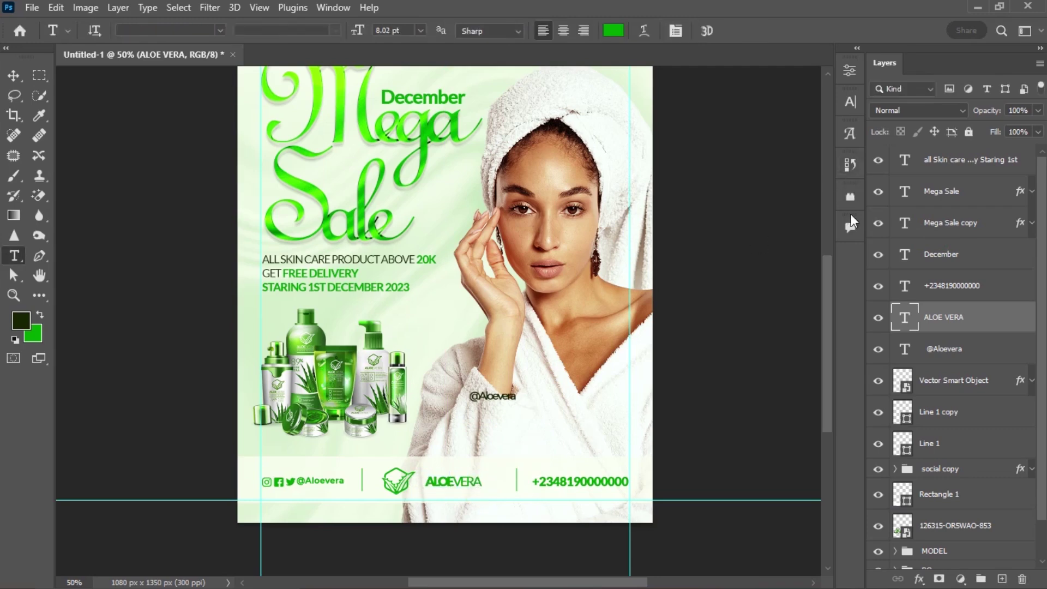
{"action": "left_click", "coordinate": [850, 102]}
{"action": "left_click_drag", "start_coordinate": [767, 162], "coordinate": [769, 159]}
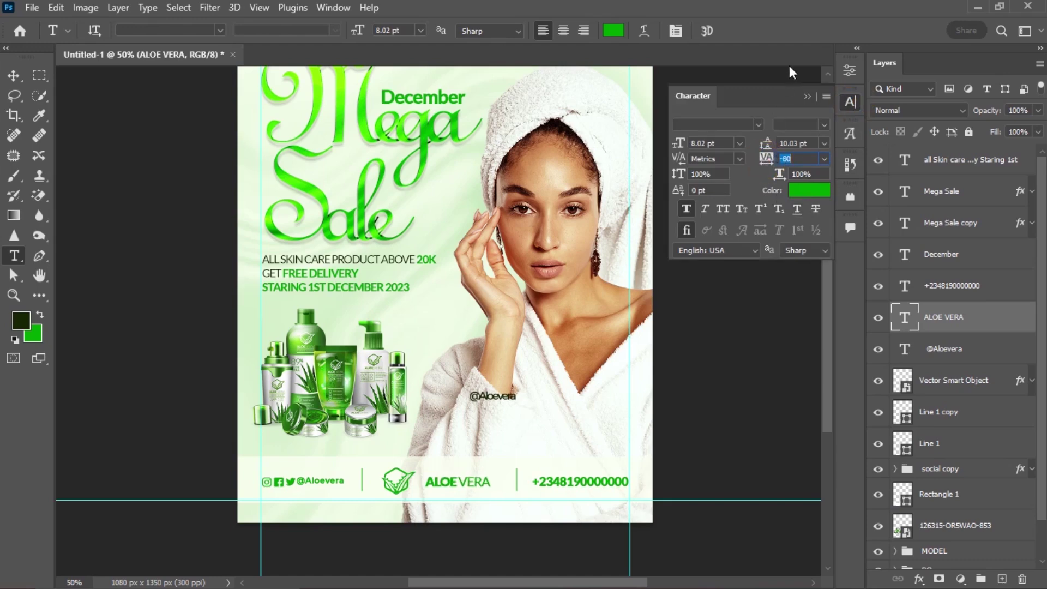
Scale the footer's "ALOE VERA" text down to about 6.65 pt
{"action": "left_click", "coordinate": [808, 98]}
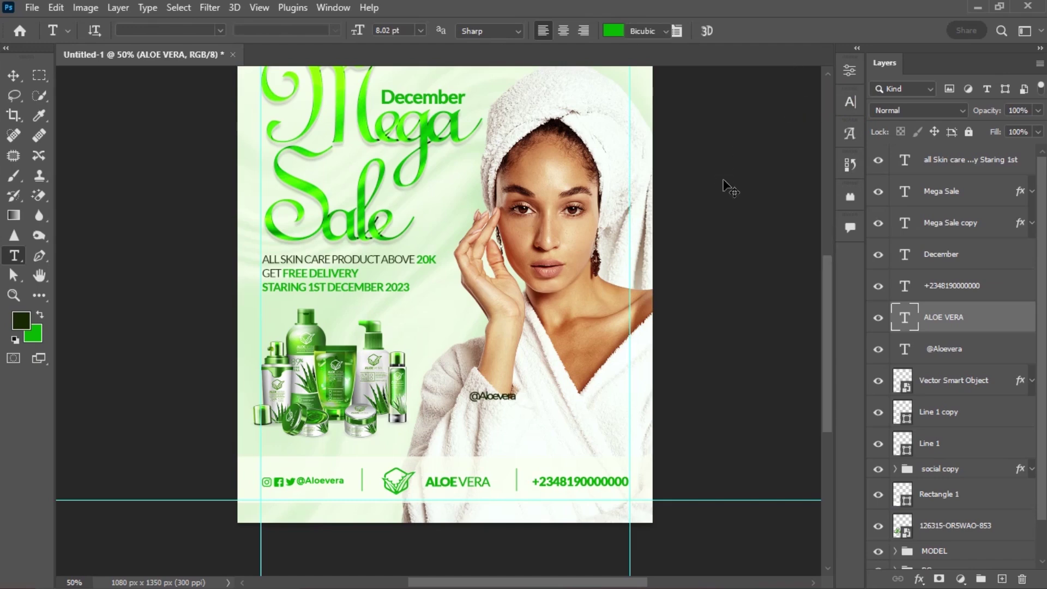
{"action": "key", "text": "ctrl+t"}
{"action": "left_click_drag", "start_coordinate": [491, 472], "coordinate": [487, 476]}
{"action": "key", "text": "Return"}
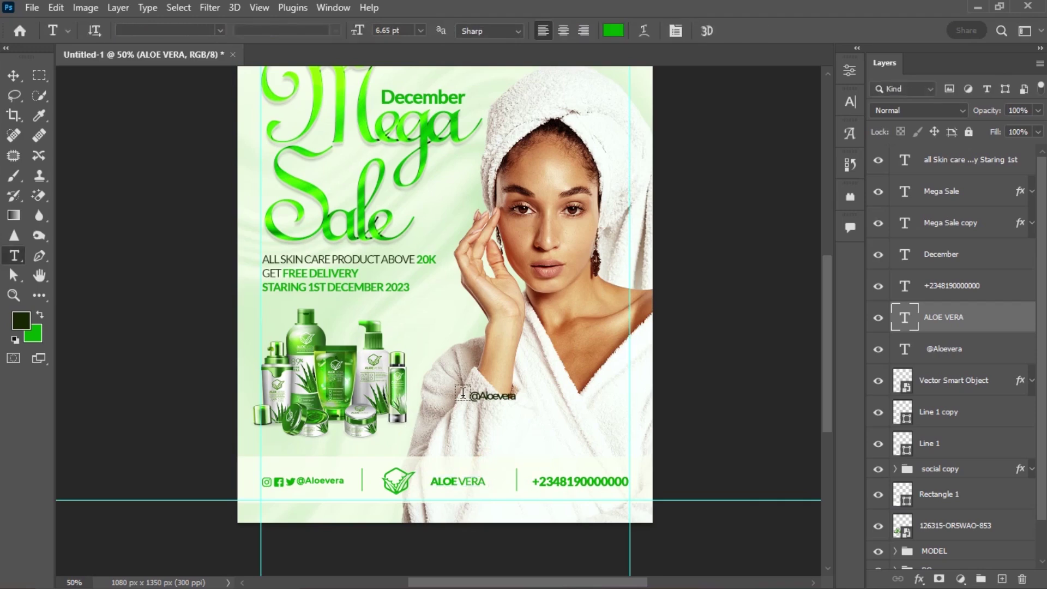
Nudge the "ALOE VERA" text slightly left, closer to the footer logo
{"action": "key", "text": "v"}
{"action": "key", "text": "Left"}
{"action": "key", "text": "Left"}
{"action": "key", "text": "Left"}
{"action": "key", "text": "Left"}
{"action": "key", "text": "Left"}
{"action": "key", "text": "Left"}
{"action": "key", "text": "Left"}
{"action": "key", "text": "Left"}
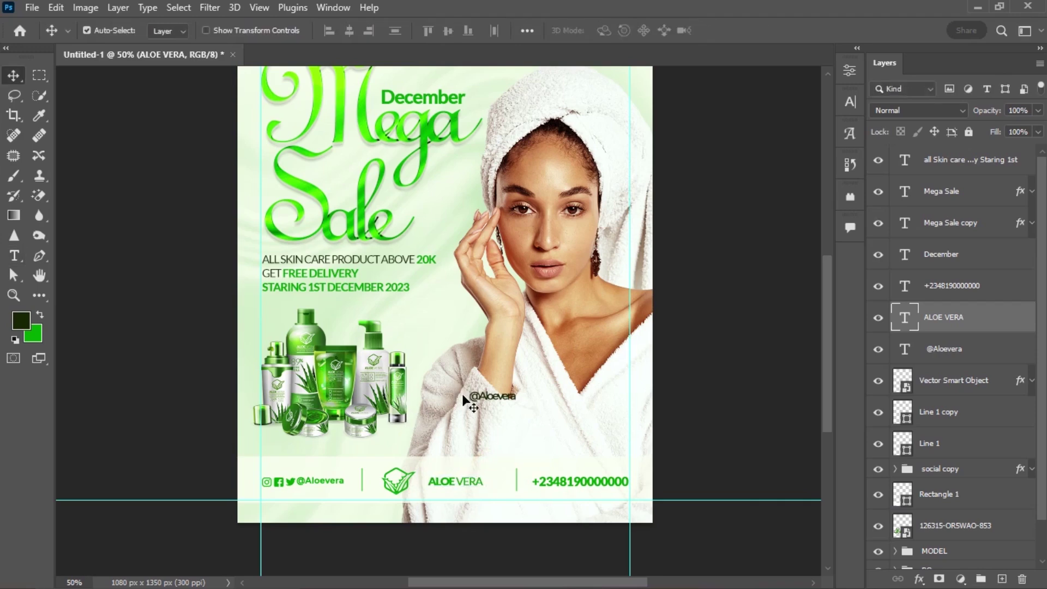
Nudge the footer logo right and "ALOE VERA" slightly left so they sit close together between the two divider lines
{"action": "left_click", "coordinate": [1002, 377]}
{"action": "key", "text": "Right"}
{"action": "key", "text": "Right"}
{"action": "key", "text": "Right"}
{"action": "key", "text": "Right"}
{"action": "key", "text": "Right"}
{"action": "key", "text": "Right"}
{"action": "key", "text": "Right"}
{"action": "key", "text": "Right"}
{"action": "key", "text": "Right"}
{"action": "key", "text": "Right"}
{"action": "key", "text": "Right"}
{"action": "key", "text": "Right"}
{"action": "key", "text": "Right"}
{"action": "key", "text": "Right"}
{"action": "key", "text": "Right"}
{"action": "key", "text": "Right"}
{"action": "key", "text": "Right"}
{"action": "key", "text": "Right"}
{"action": "key", "text": "Right"}
{"action": "key", "text": "Right"}
{"action": "key", "text": "Right"}
{"action": "key", "text": "Right"}
{"action": "key", "text": "Right"}
{"action": "key", "text": "Right"}
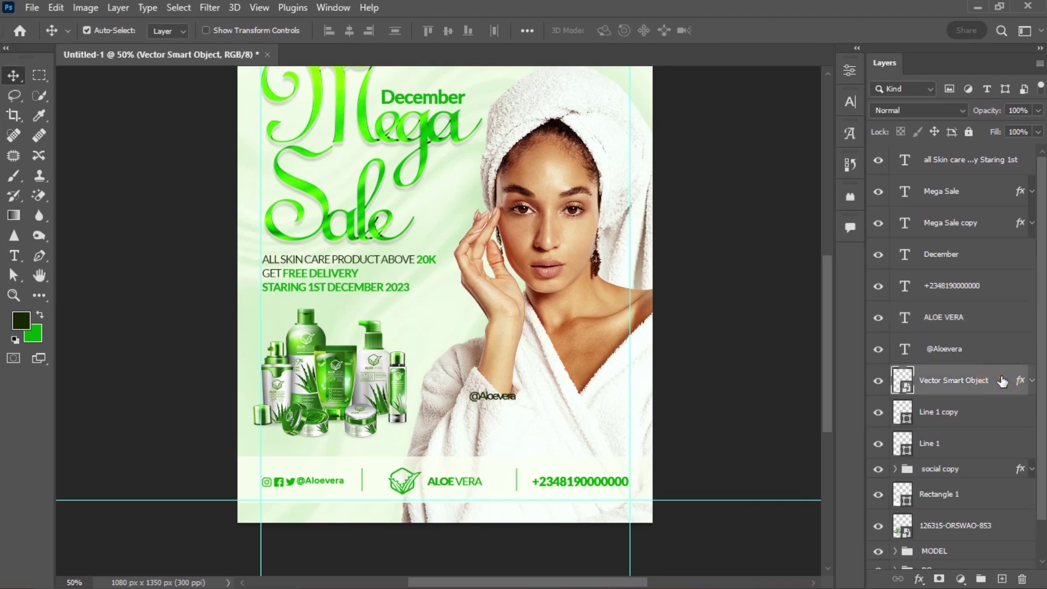
{"action": "left_click", "coordinate": [965, 320]}
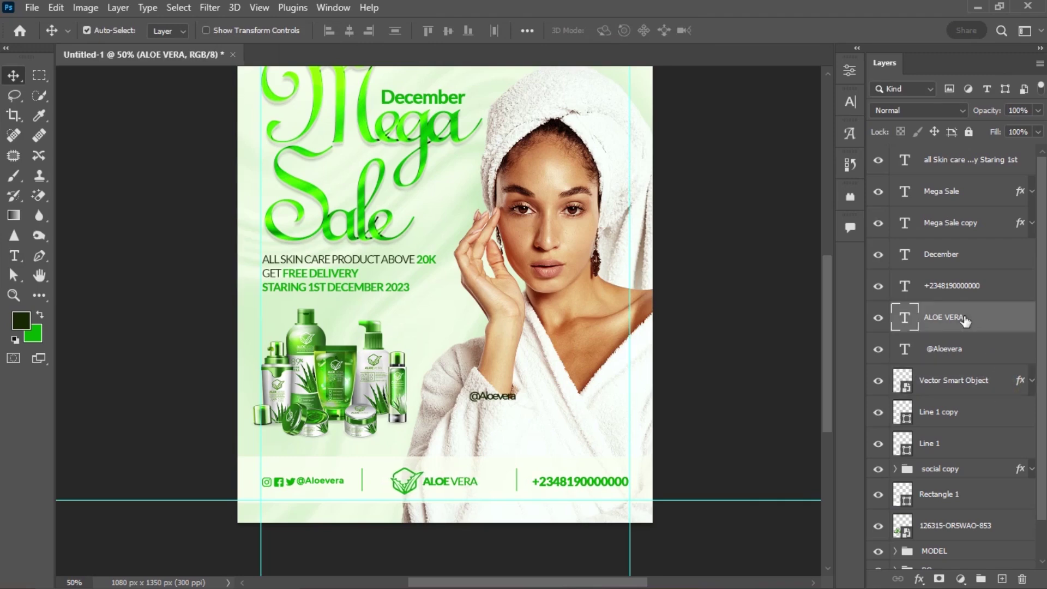
{"action": "key", "text": "ctrl+semicolon"}
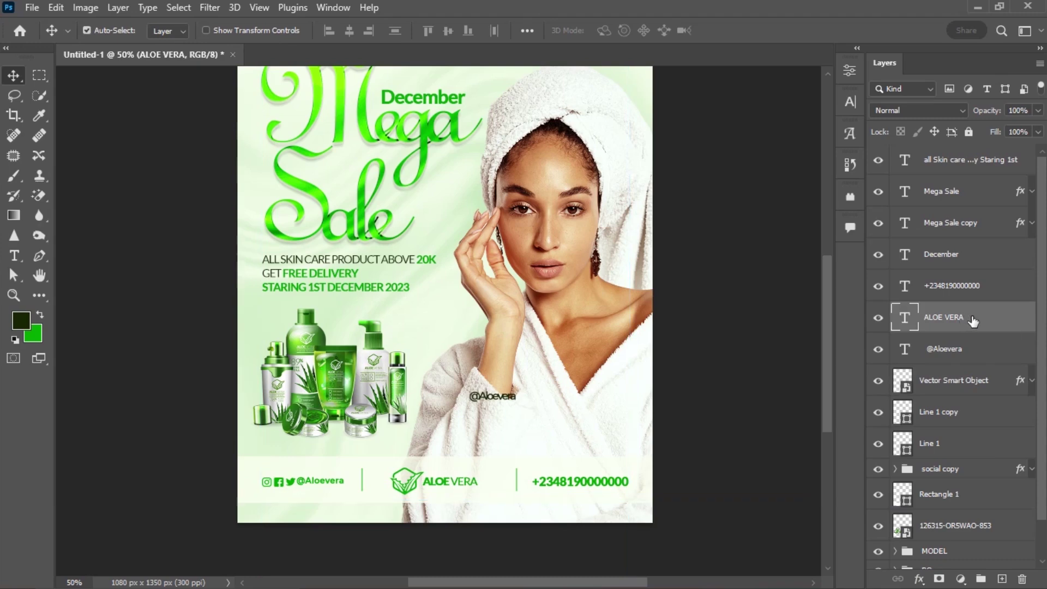
{"action": "left_click_drag", "start_coordinate": [833, 352], "coordinate": [830, 329]}
{"action": "key", "text": "ctrl+minus"}
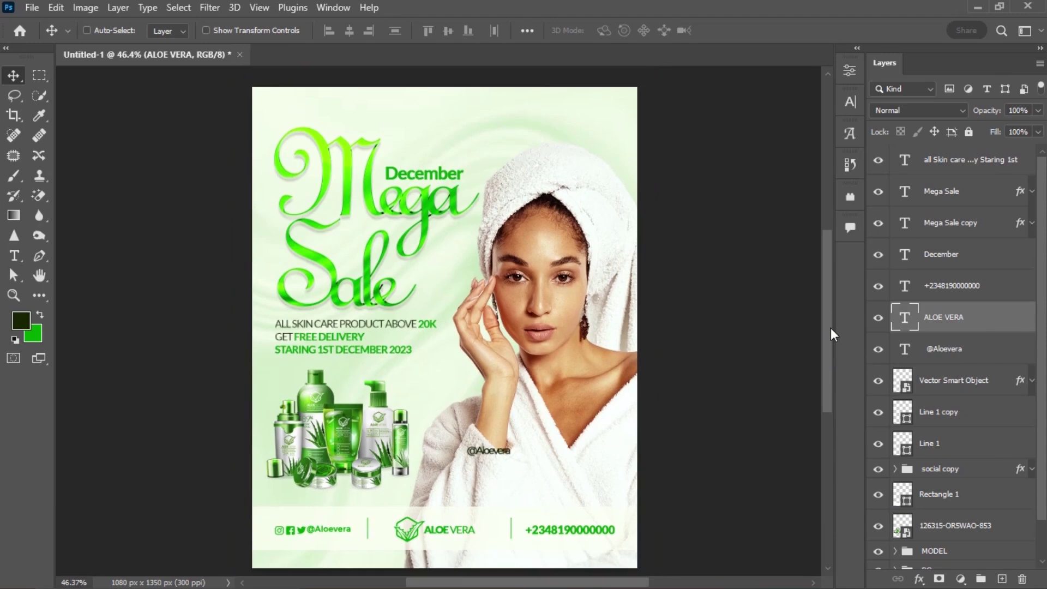
{"action": "key", "text": "ctrl+plus"}
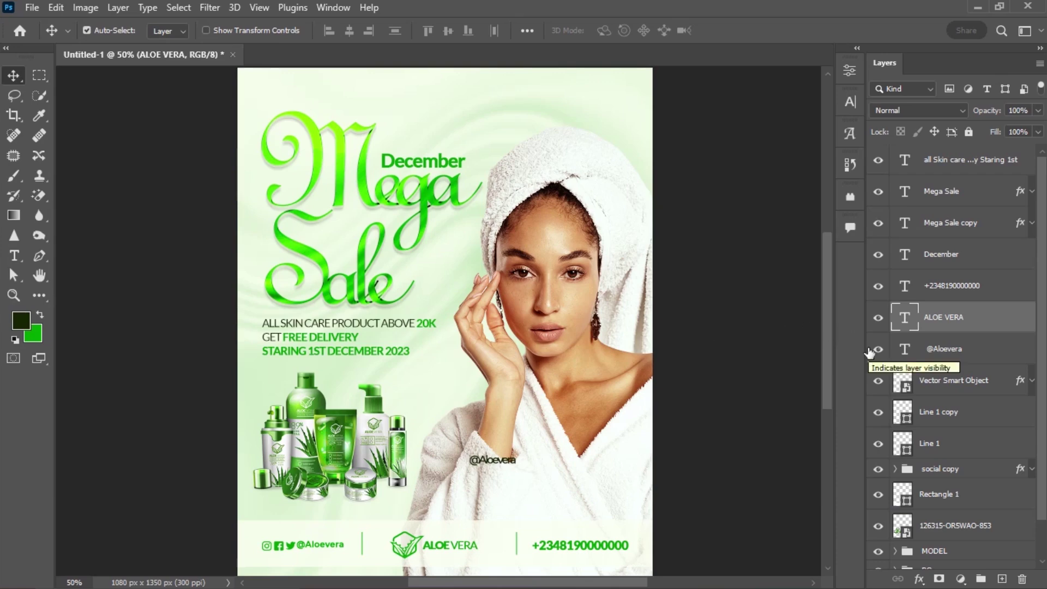
{"action": "left_click", "coordinate": [498, 461]}
{"action": "key", "text": "Delete"}
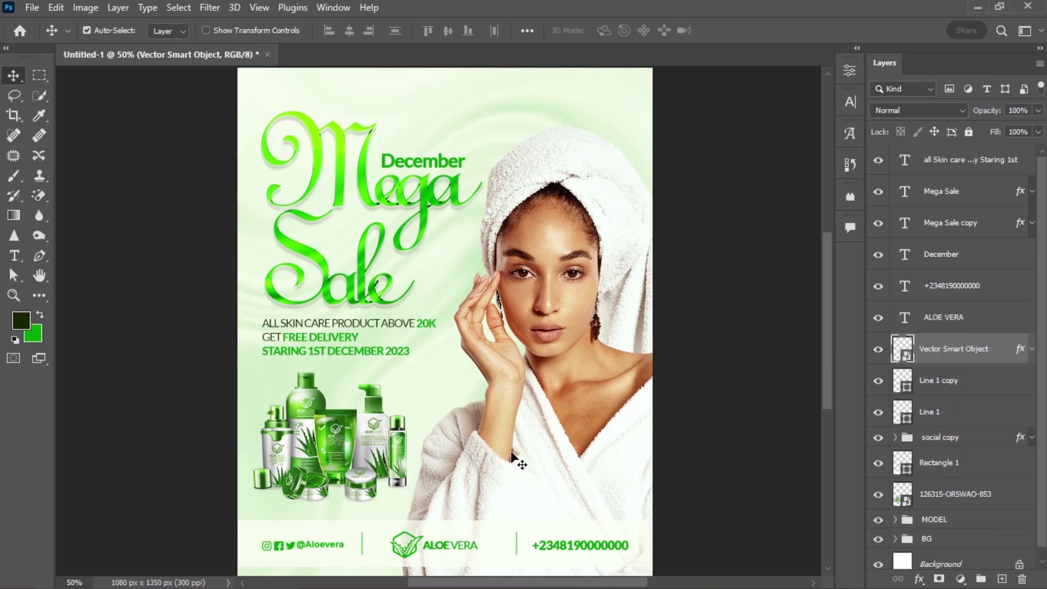
Add a Hue/Saturation adjustment layer above all other layers and set its hue to -9
{"action": "left_click", "coordinate": [1042, 204]}
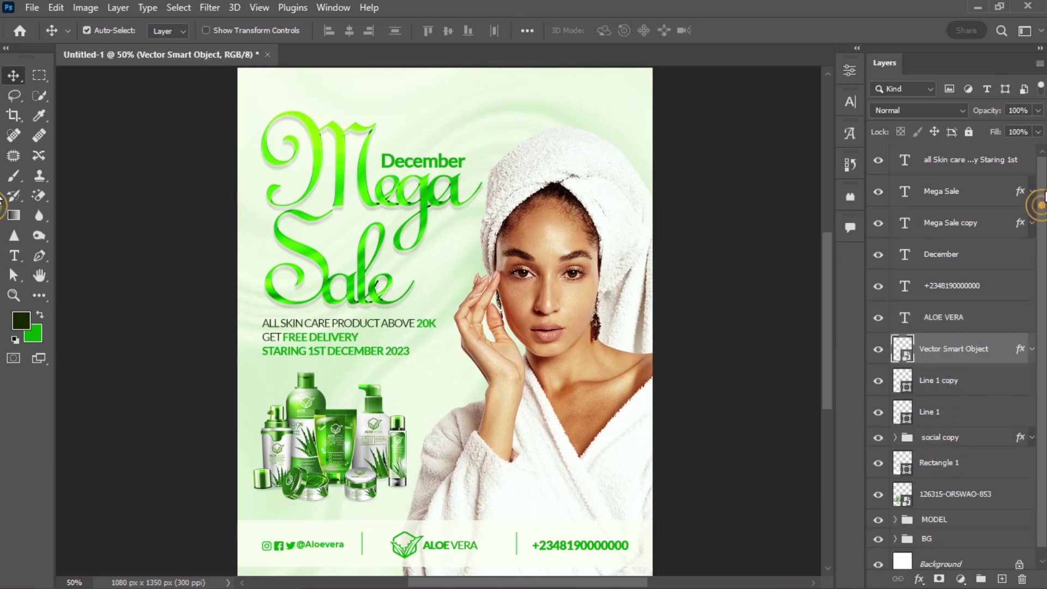
{"action": "left_click", "coordinate": [992, 164]}
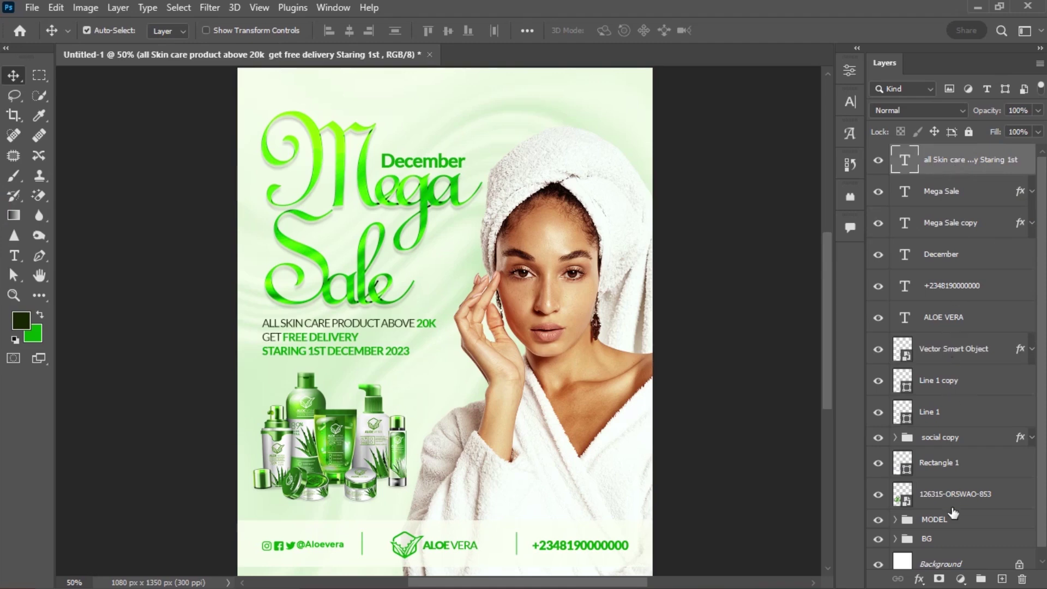
{"action": "left_click", "coordinate": [962, 578]}
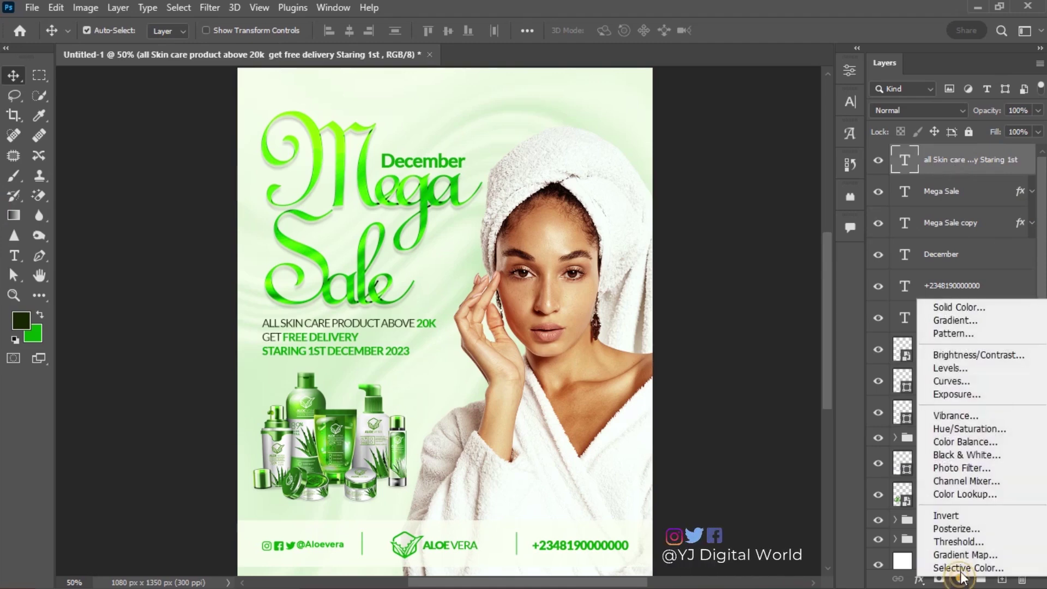
{"action": "left_click", "coordinate": [970, 429]}
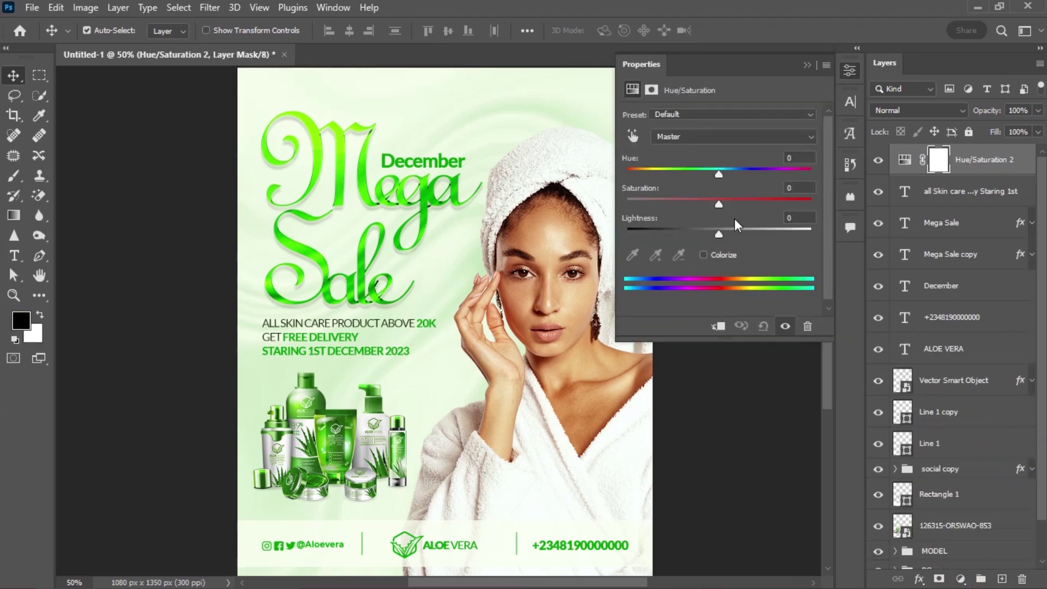
{"action": "mouse_move", "coordinate": [719, 175]}
{"action": "left_mouse_down"}
{"action": "mouse_move", "coordinate": [765, 173]}
{"action": "mouse_move", "coordinate": [670, 177]}
{"action": "mouse_move", "coordinate": [727, 172]}
{"action": "left_mouse_up"}
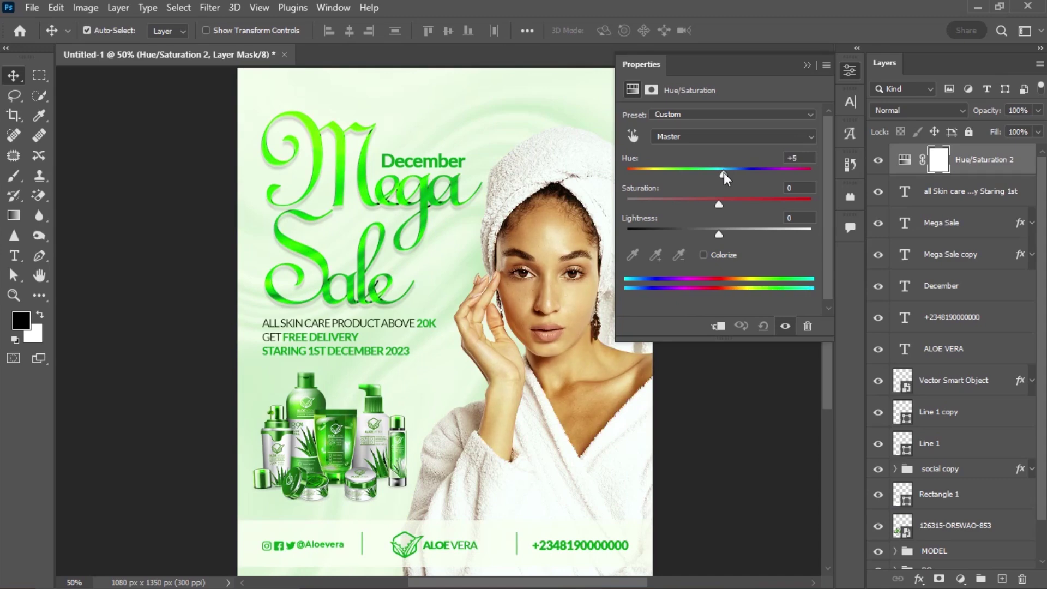
{"action": "left_click_drag", "start_coordinate": [724, 172], "coordinate": [712, 175]}
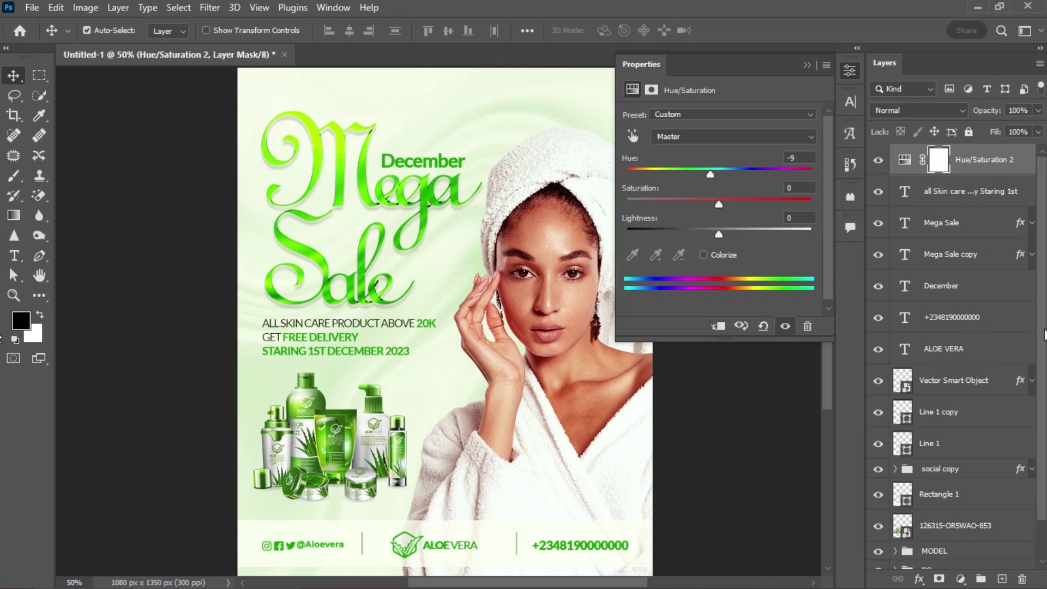
Load the outline of the woman cutout in the MODEL group as a selection
{"action": "scroll", "coordinate": [1036, 334], "scroll_direction": "down", "scroll_amount": 2}
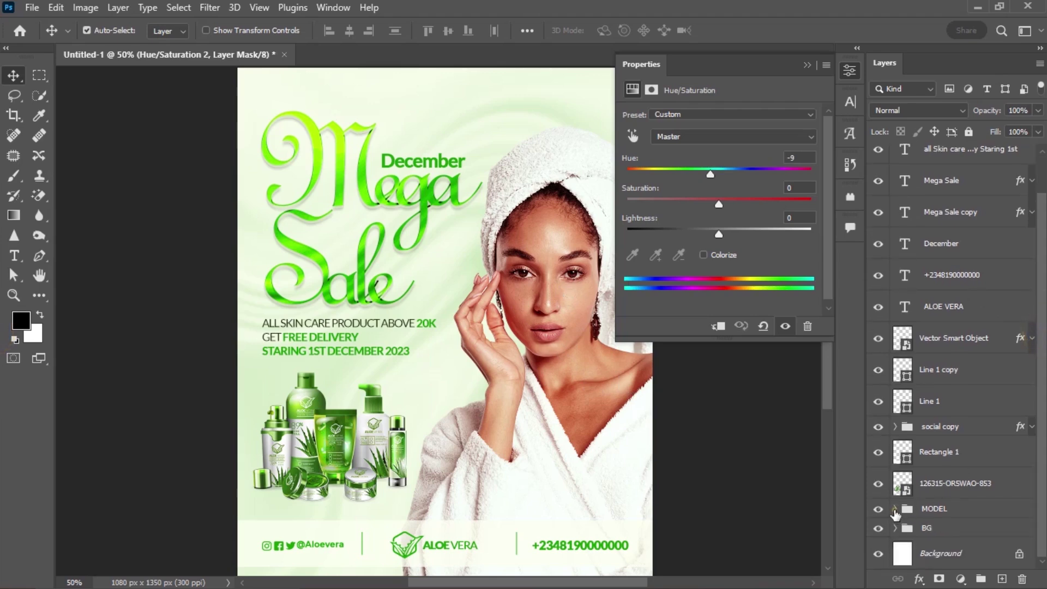
{"action": "left_click", "coordinate": [896, 510]}
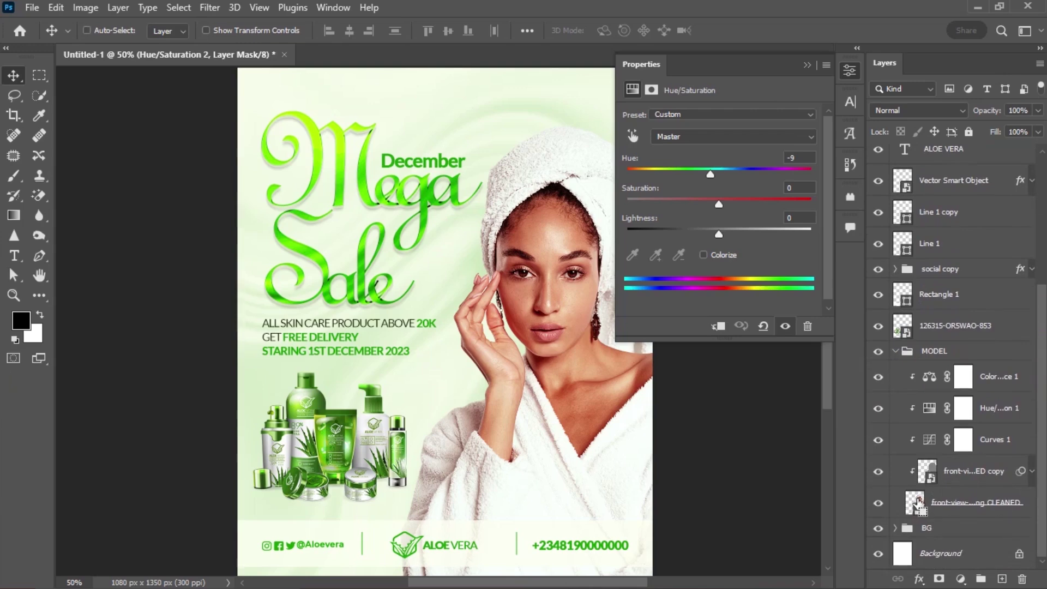
{"action": "left_click", "coordinate": [918, 504], "text": "ctrl"}
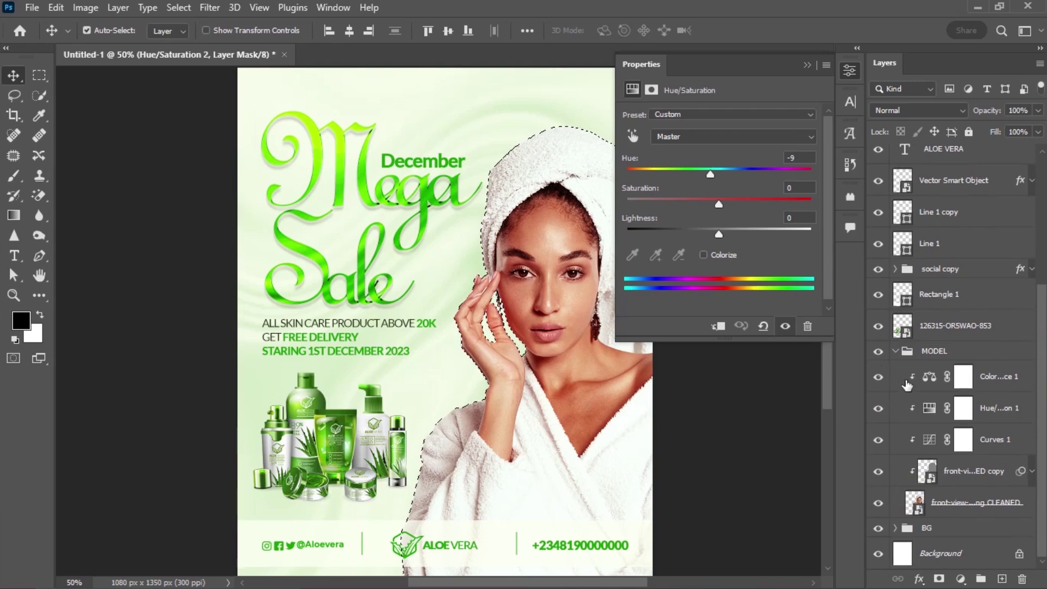
{"action": "left_click", "coordinate": [895, 352]}
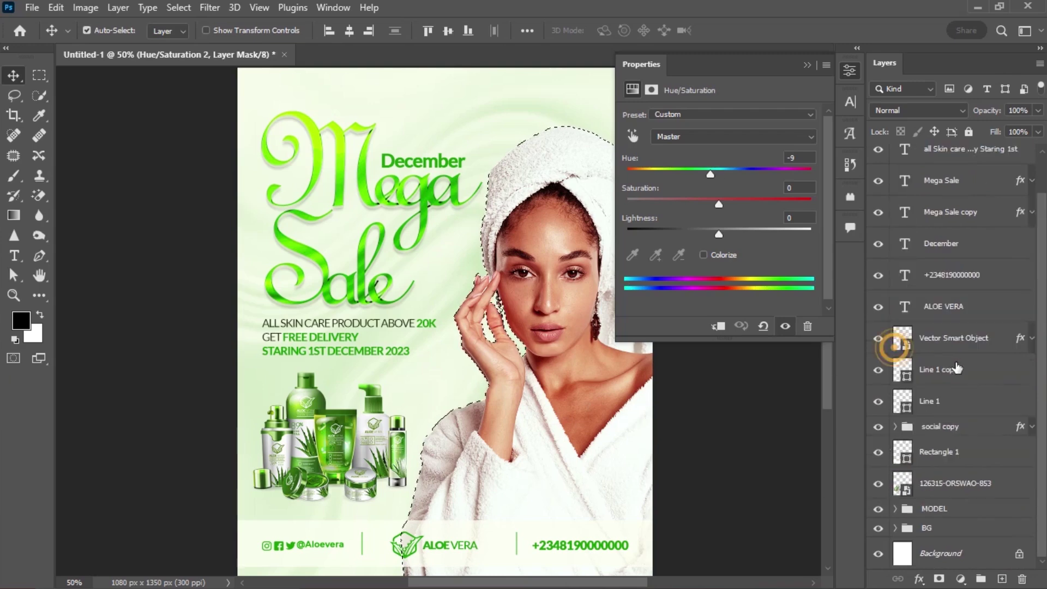
Fill the woman's selected area with black on the Hue/Saturation 2 layer mask and deselect
{"action": "left_click_drag", "start_coordinate": [1044, 305], "coordinate": [1044, 265]}
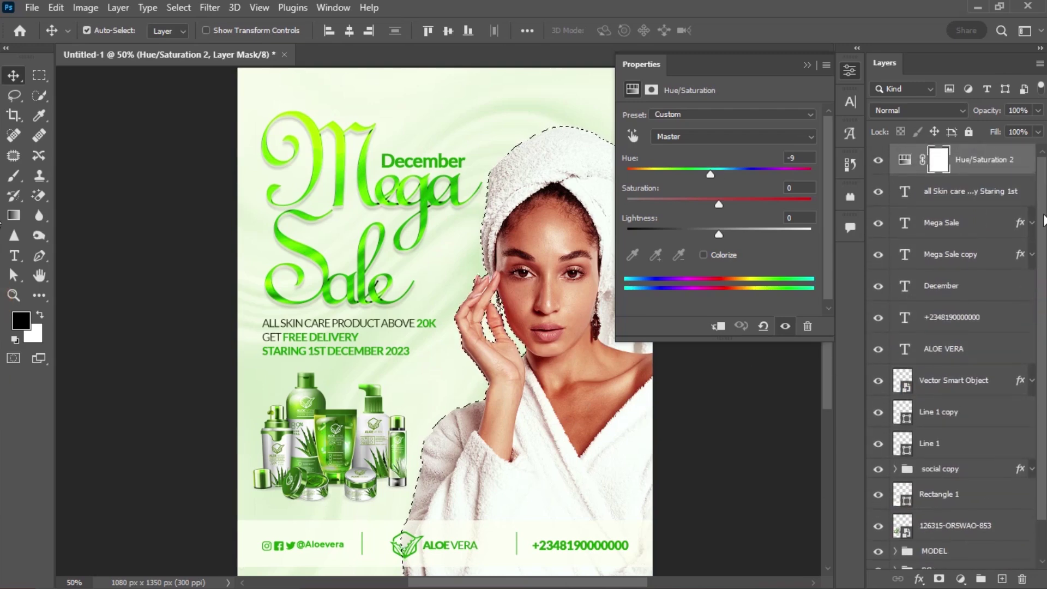
{"action": "left_click", "coordinate": [938, 160]}
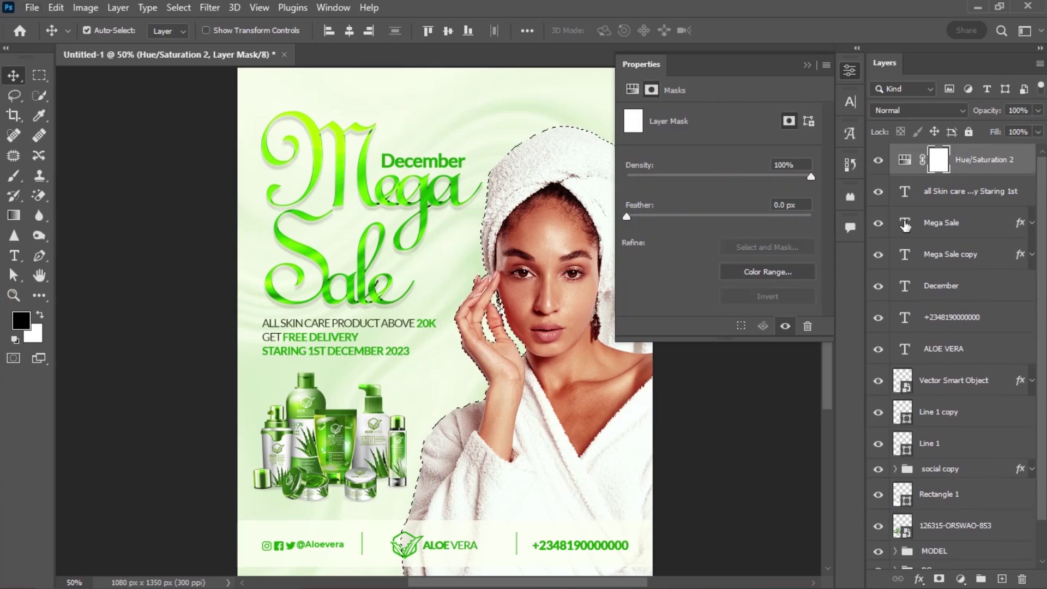
{"action": "key", "text": "alt+BackSpace"}
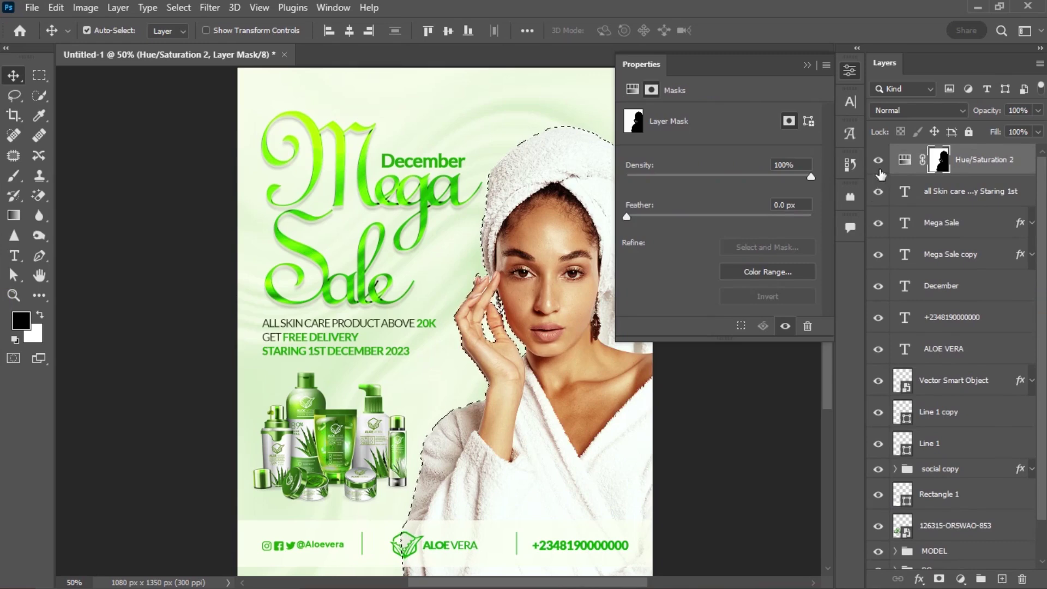
{"action": "key", "text": "ctrl"}
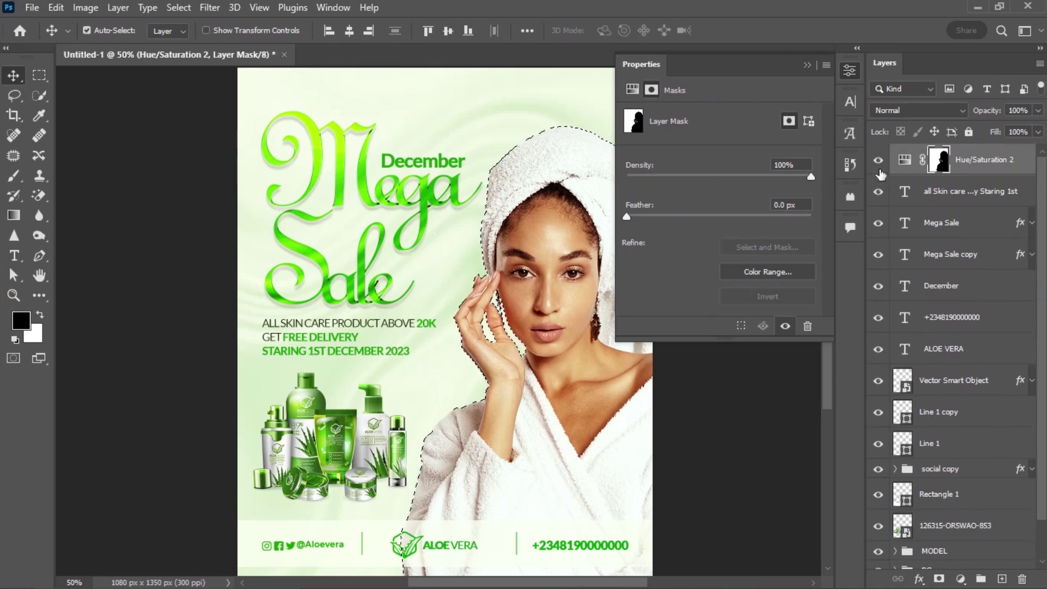
{"action": "key", "text": "ctrl+d"}
Compare the flyer with and without the Hue/Saturation 2 adjustment, leave it visible and close its properties
{"action": "left_click", "coordinate": [878, 161]}
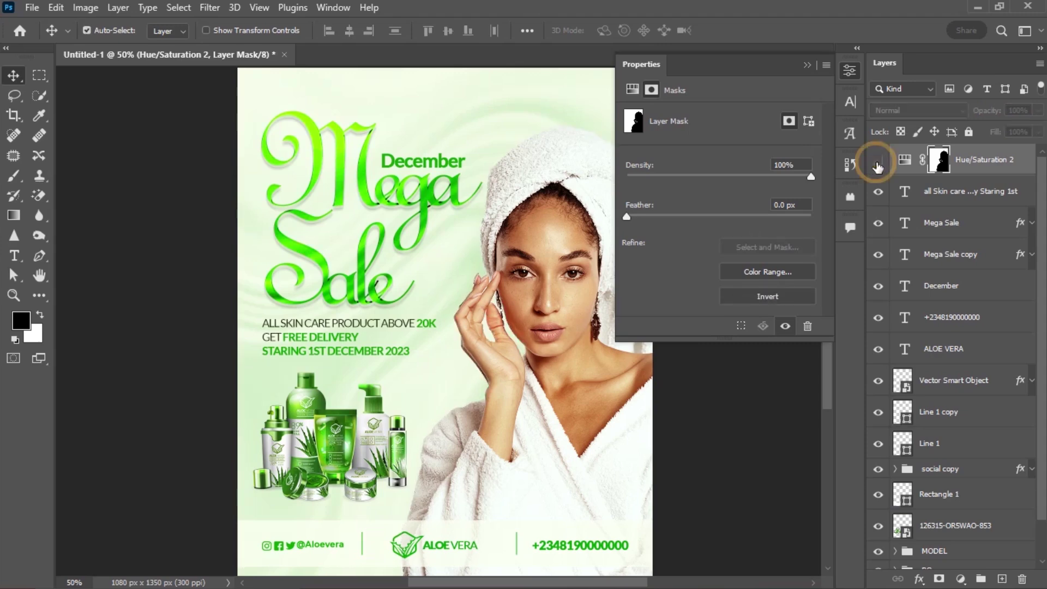
{"action": "left_click", "coordinate": [879, 161]}
{"action": "left_click", "coordinate": [879, 161]}
{"action": "left_click", "coordinate": [878, 161]}
{"action": "left_click", "coordinate": [878, 162]}
{"action": "left_click", "coordinate": [879, 162]}
{"action": "left_click", "coordinate": [878, 162]}
{"action": "left_click", "coordinate": [878, 162]}
{"action": "left_click", "coordinate": [879, 162]}
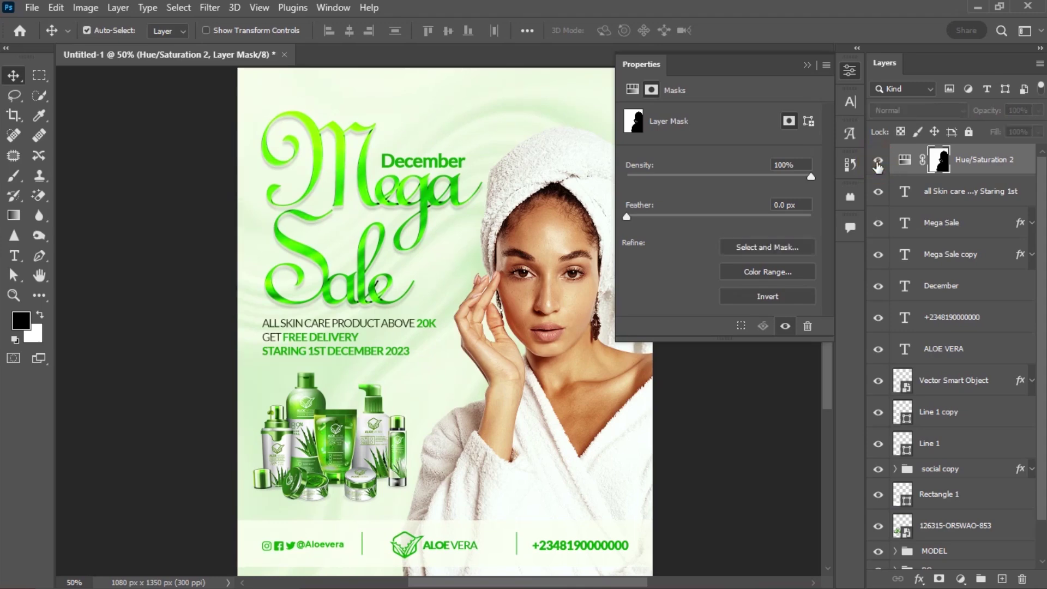
{"action": "left_click", "coordinate": [808, 63]}
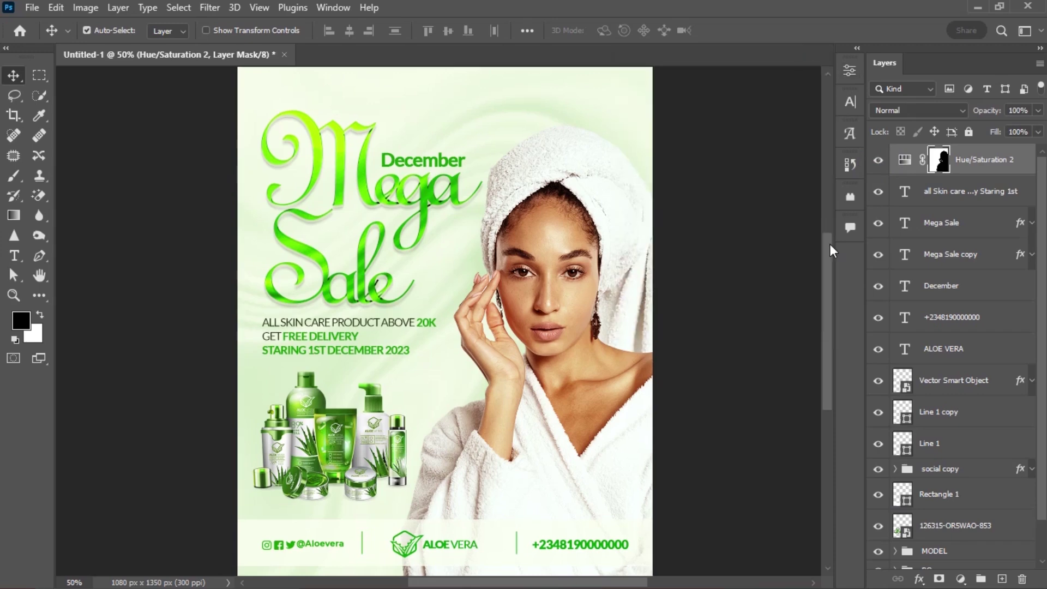
{"action": "key", "text": "ctrl+minus"}
{"action": "key", "text": "ctrl+minus"}
{"action": "key", "text": "ctrl+minus"}
{"action": "key", "text": "ctrl+plus"}
{"action": "key", "text": "ctrl+plus"}
{"action": "key", "text": "ctrl+plus"}
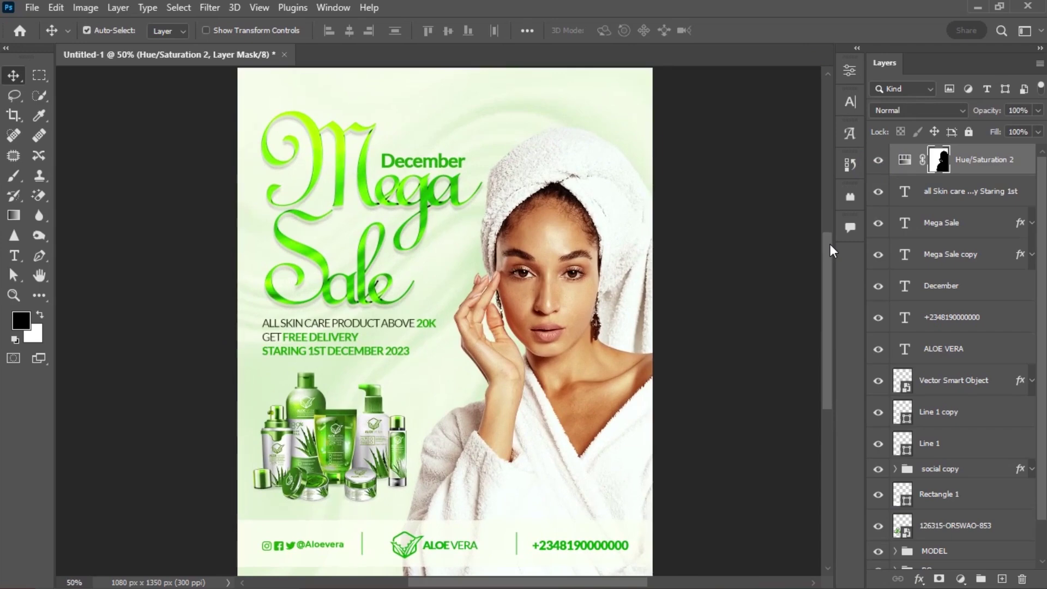